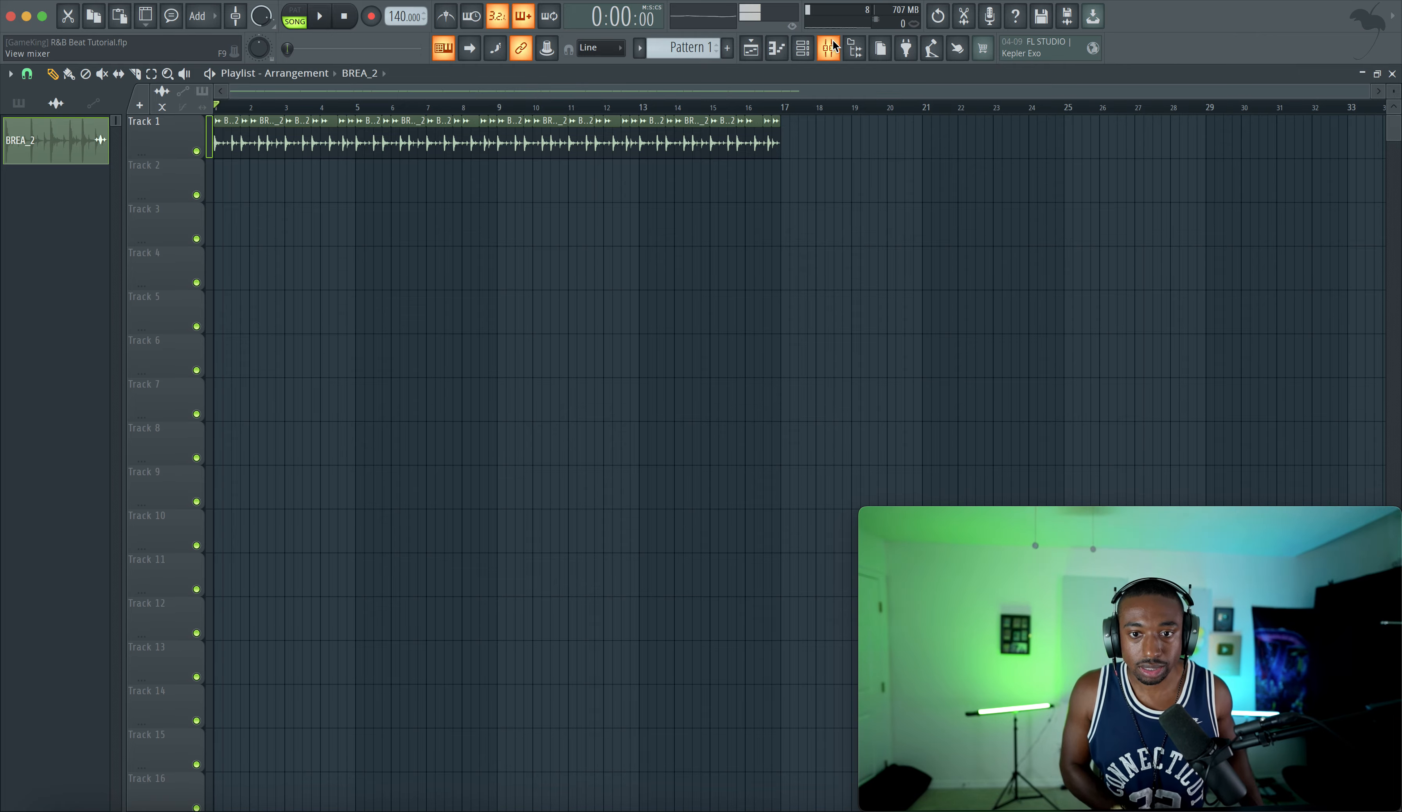
# Step: Set the playlist snap to 1/2 beat and switch to the Slip tool
pyautogui.scroll(4, 237, 174)
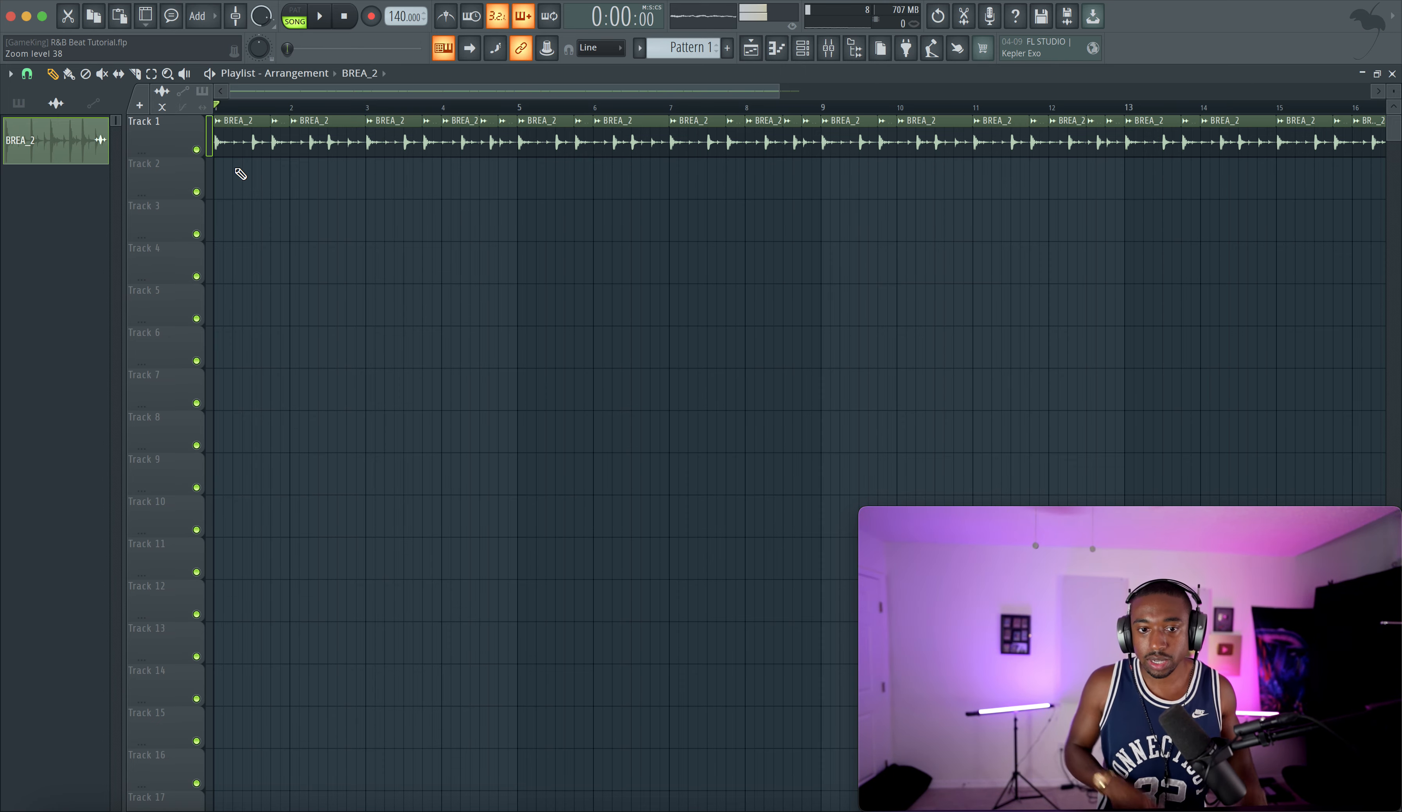
pyautogui.scroll(3, 240, 177)
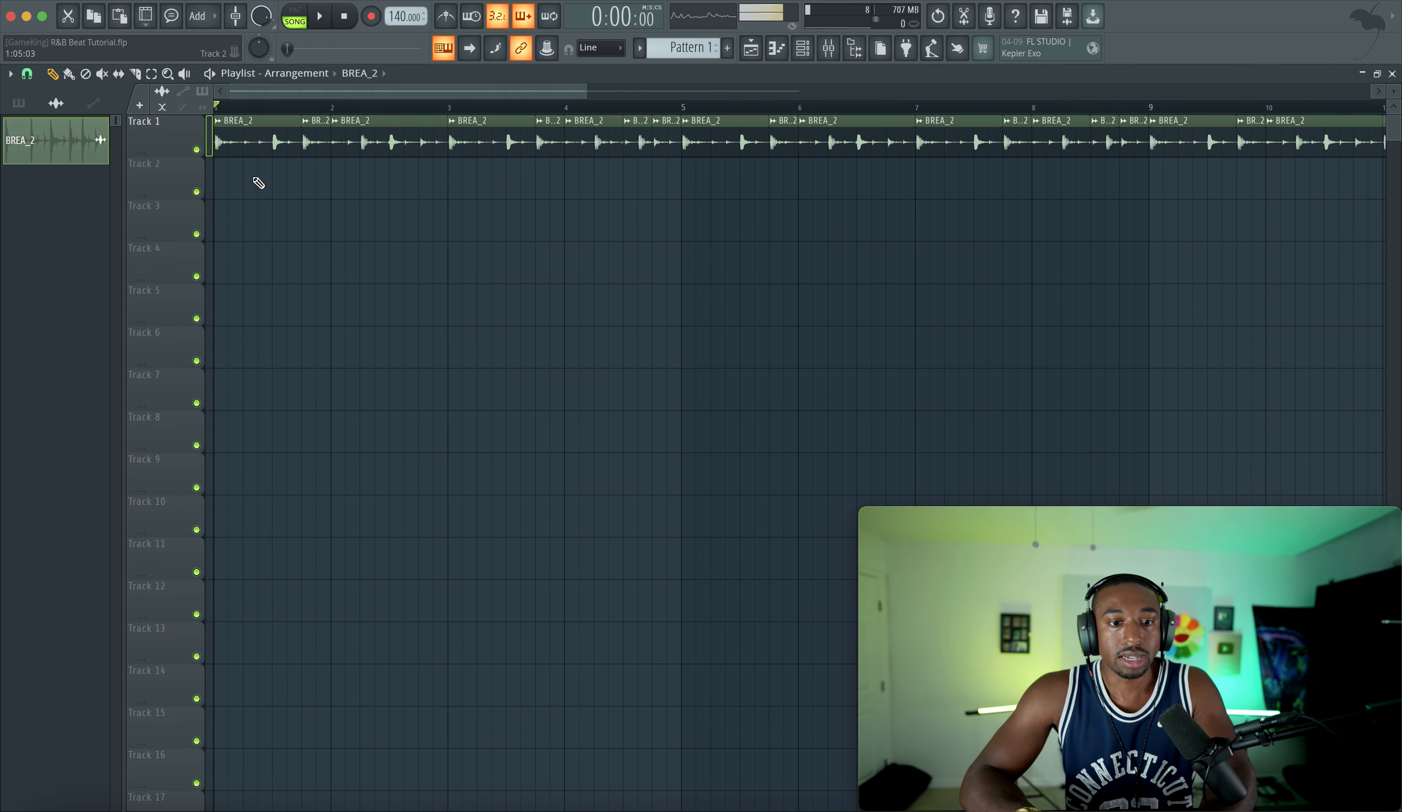
pyautogui.scroll(-2, 258, 183)
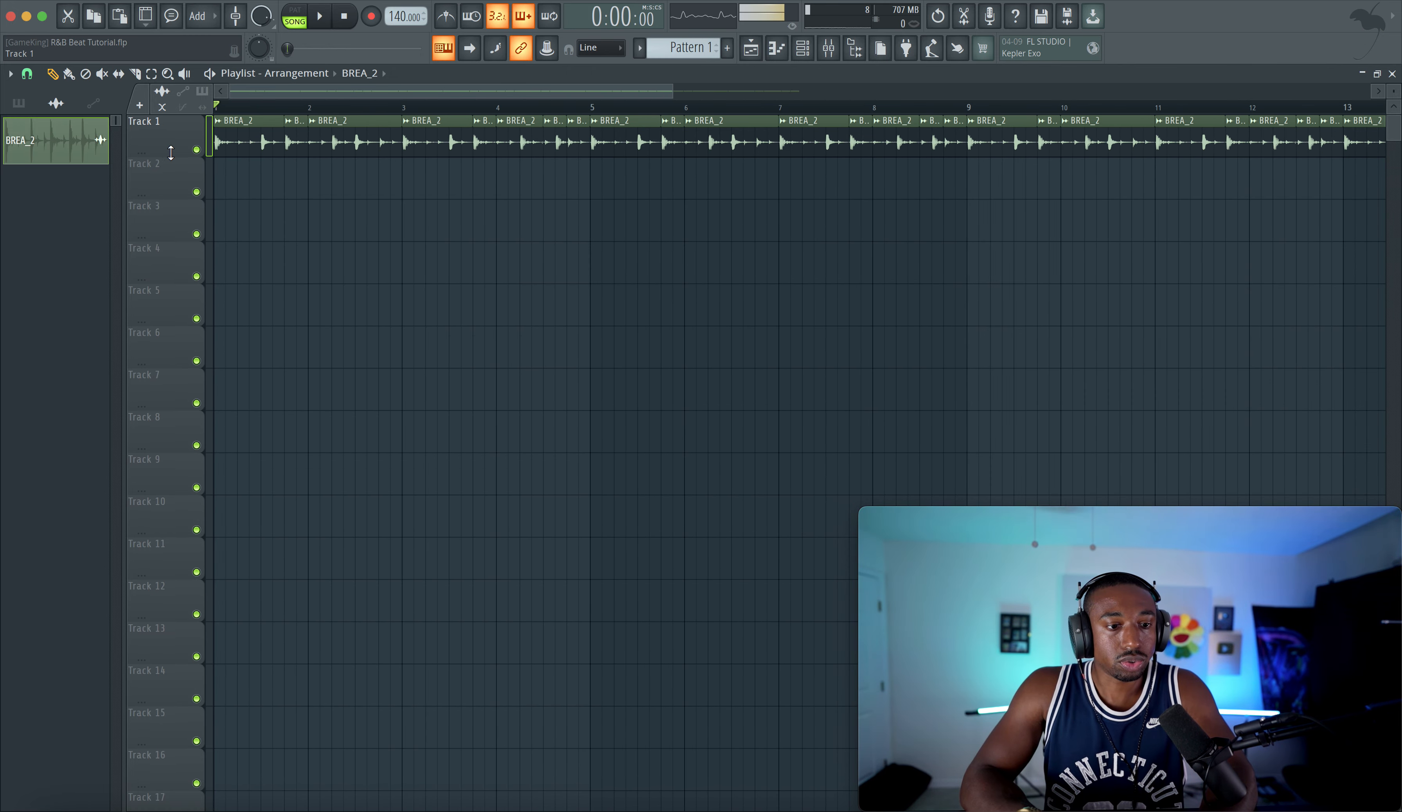
pyautogui.scroll(3, 251, 163)
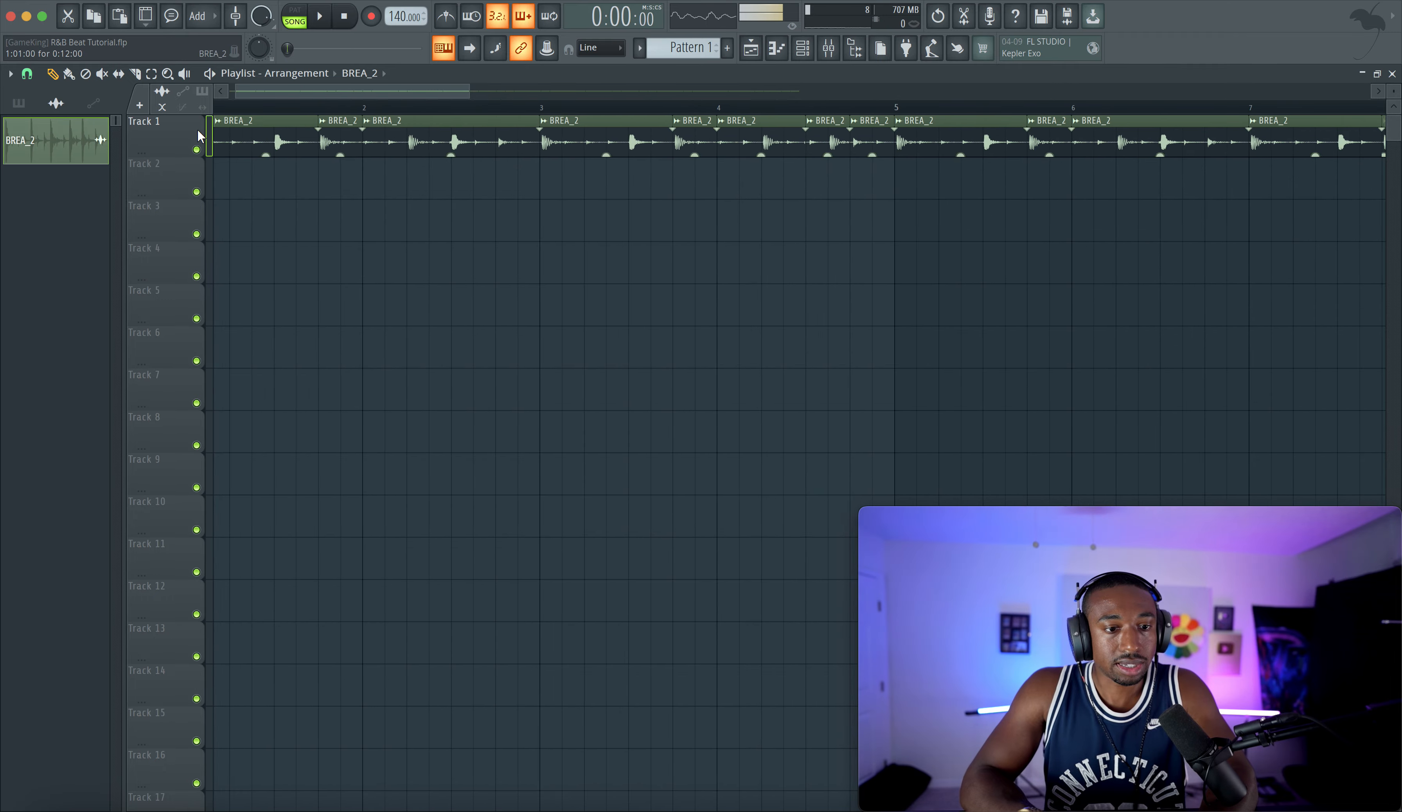
pyautogui.click(27, 73)
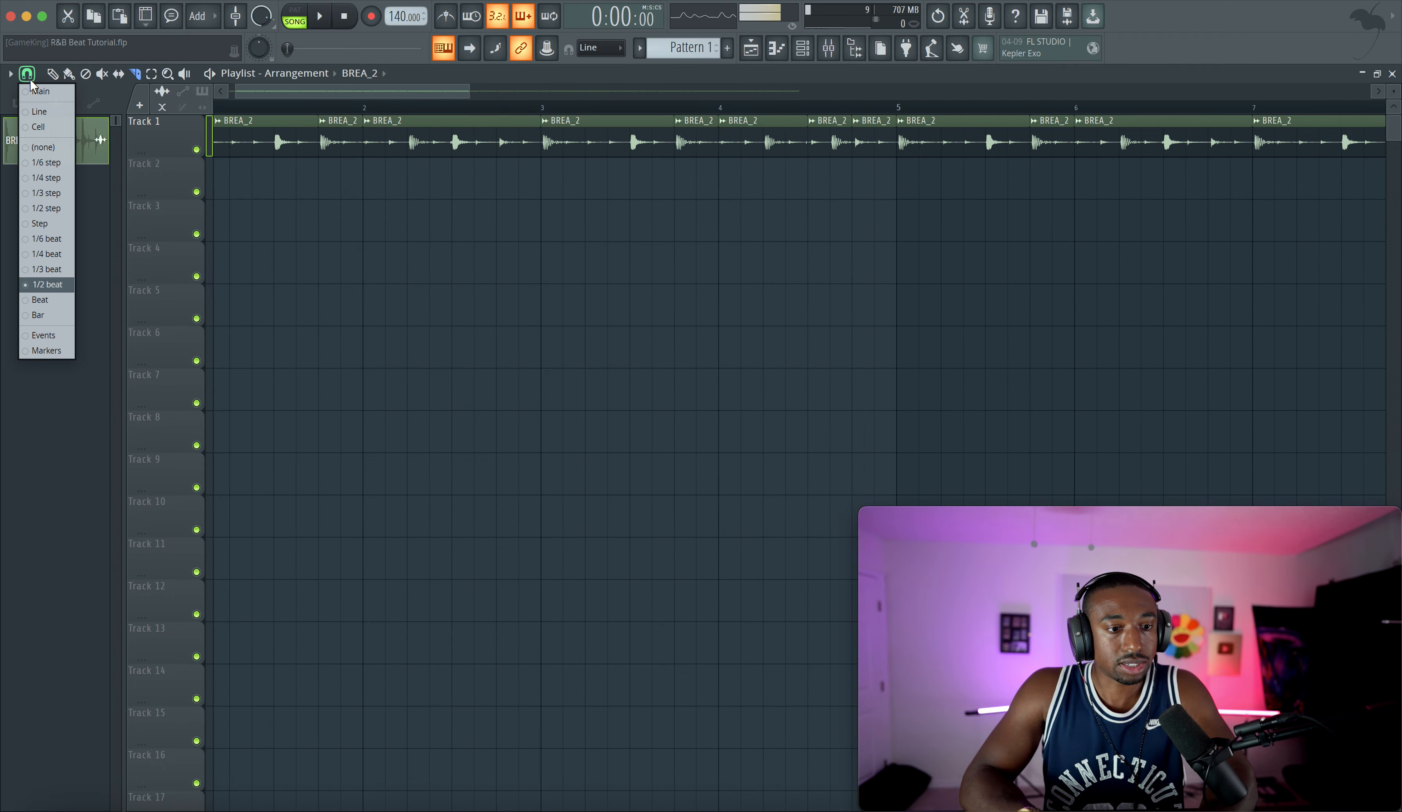
pyautogui.click(52, 285)
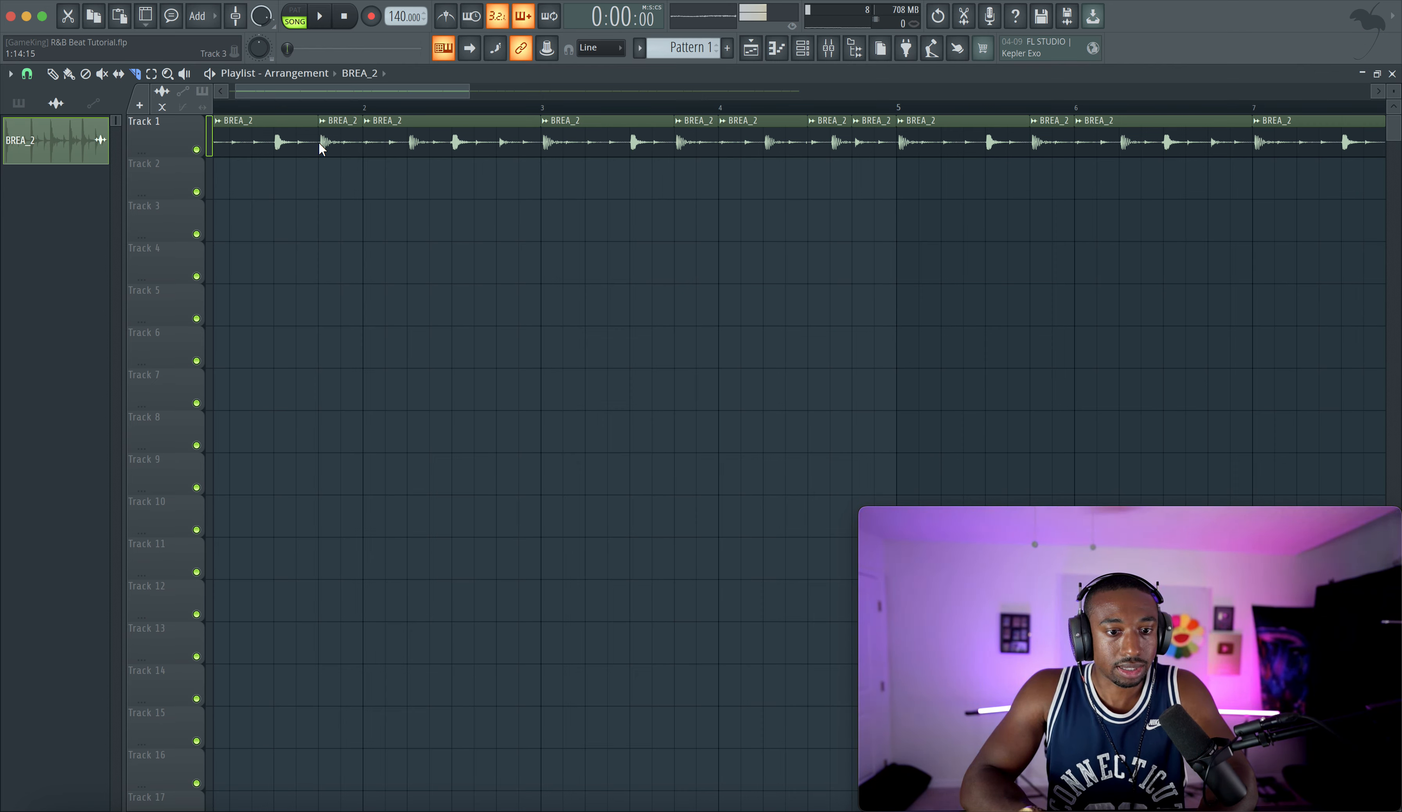
pyautogui.click(119, 75)
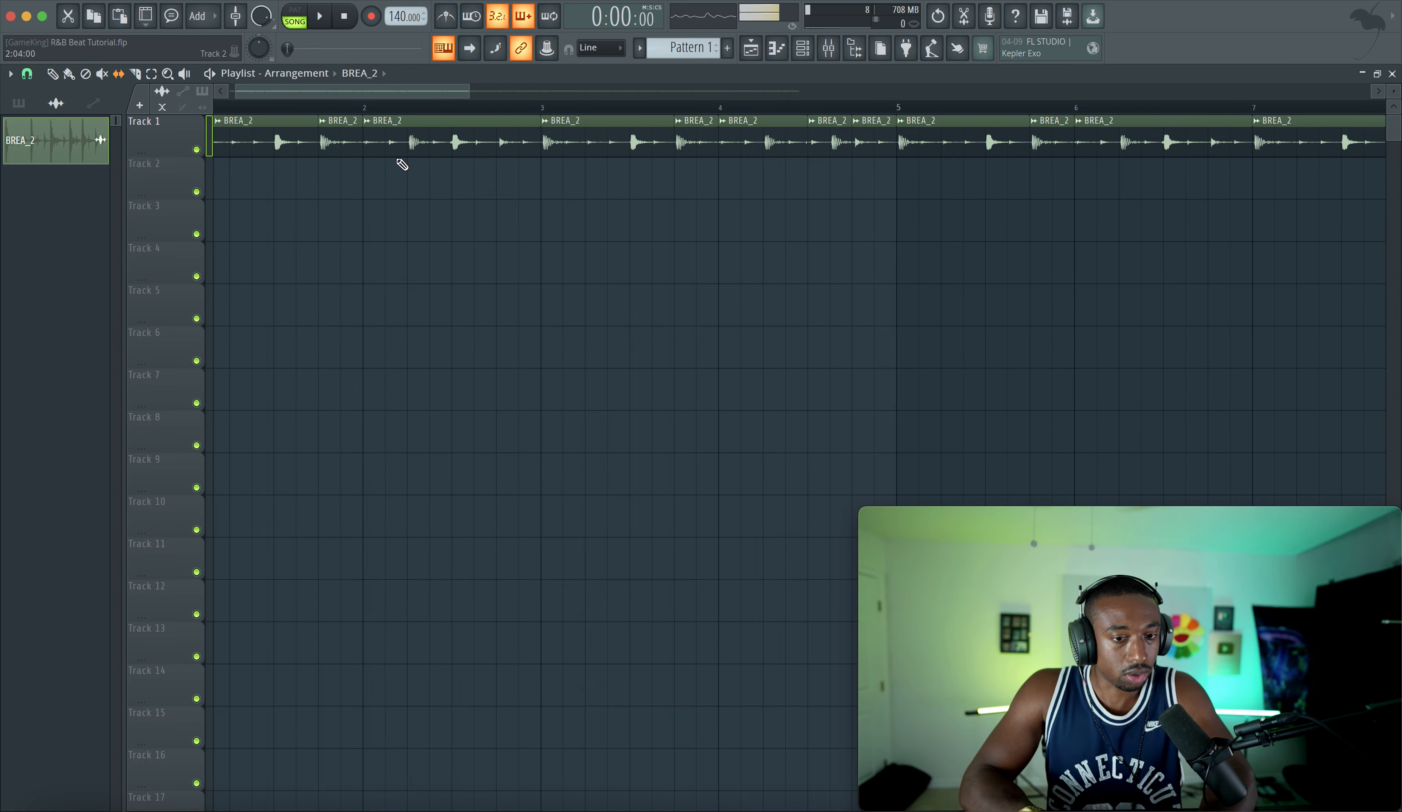
# Step: Play back the chopped BREA_2 drum loop on Track 1 through to its last bar, then stop
pyautogui.hscroll(-2, 382, 175)
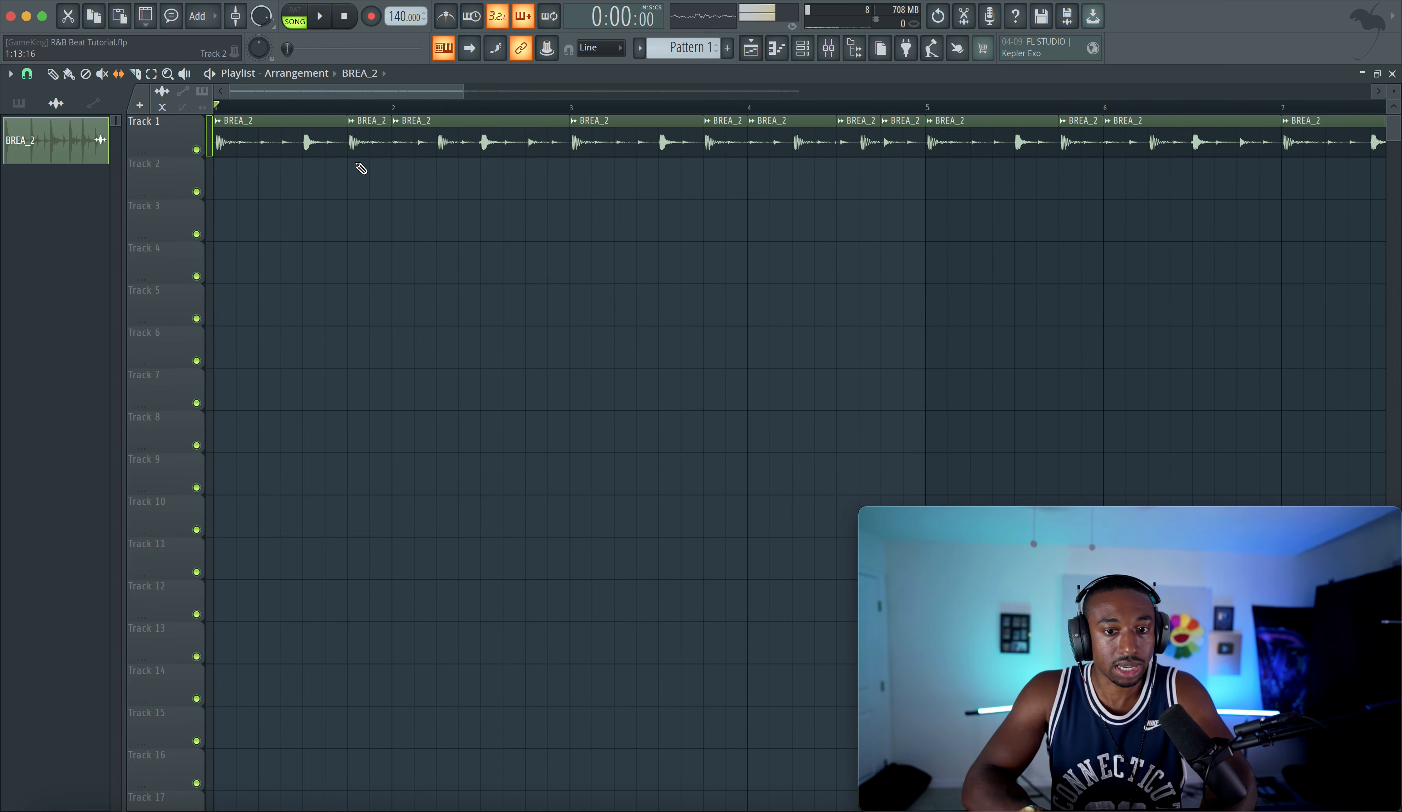
pyautogui.scroll(-2, 360, 169)
pyautogui.press('space')
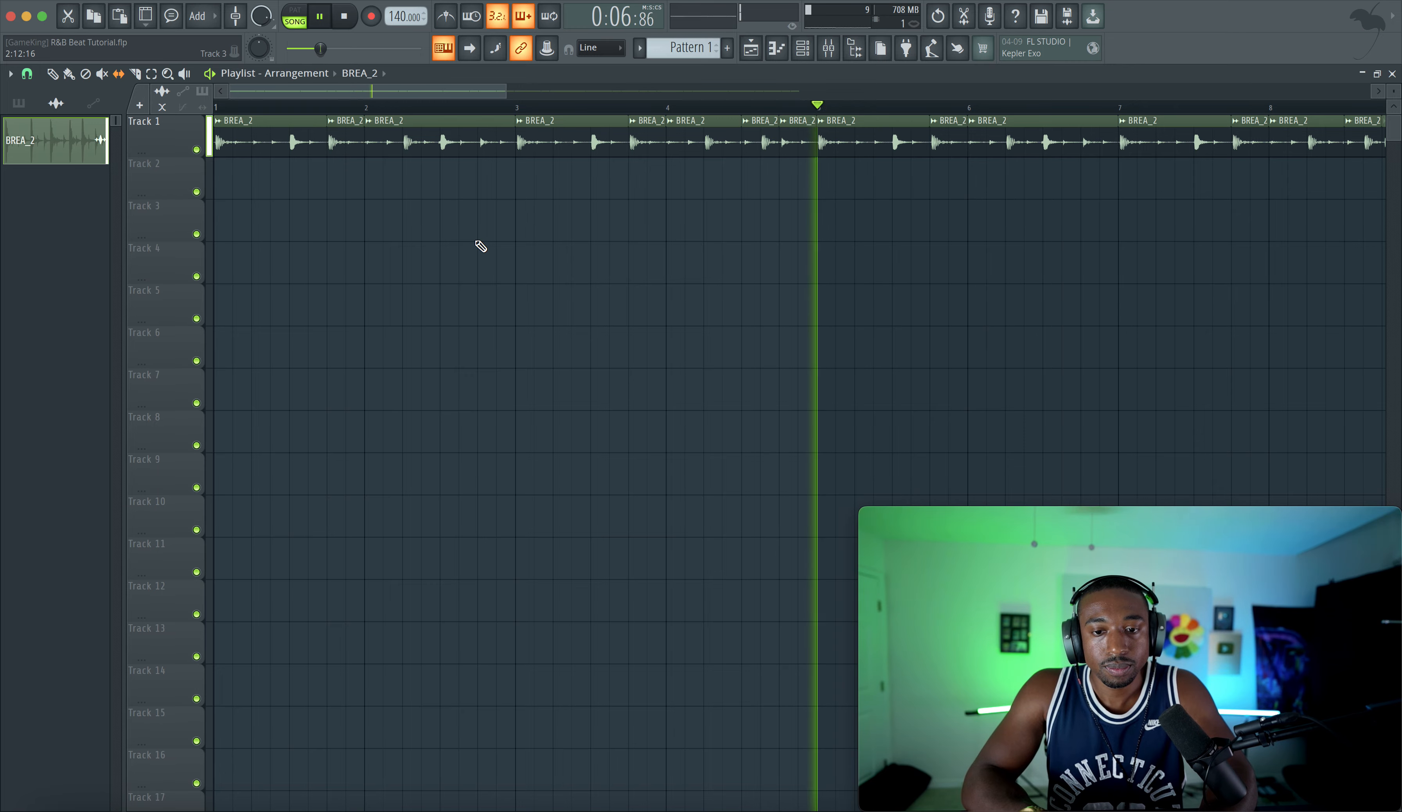
pyautogui.scroll(-2, 481, 251)
pyautogui.scroll(-1, 502, 239)
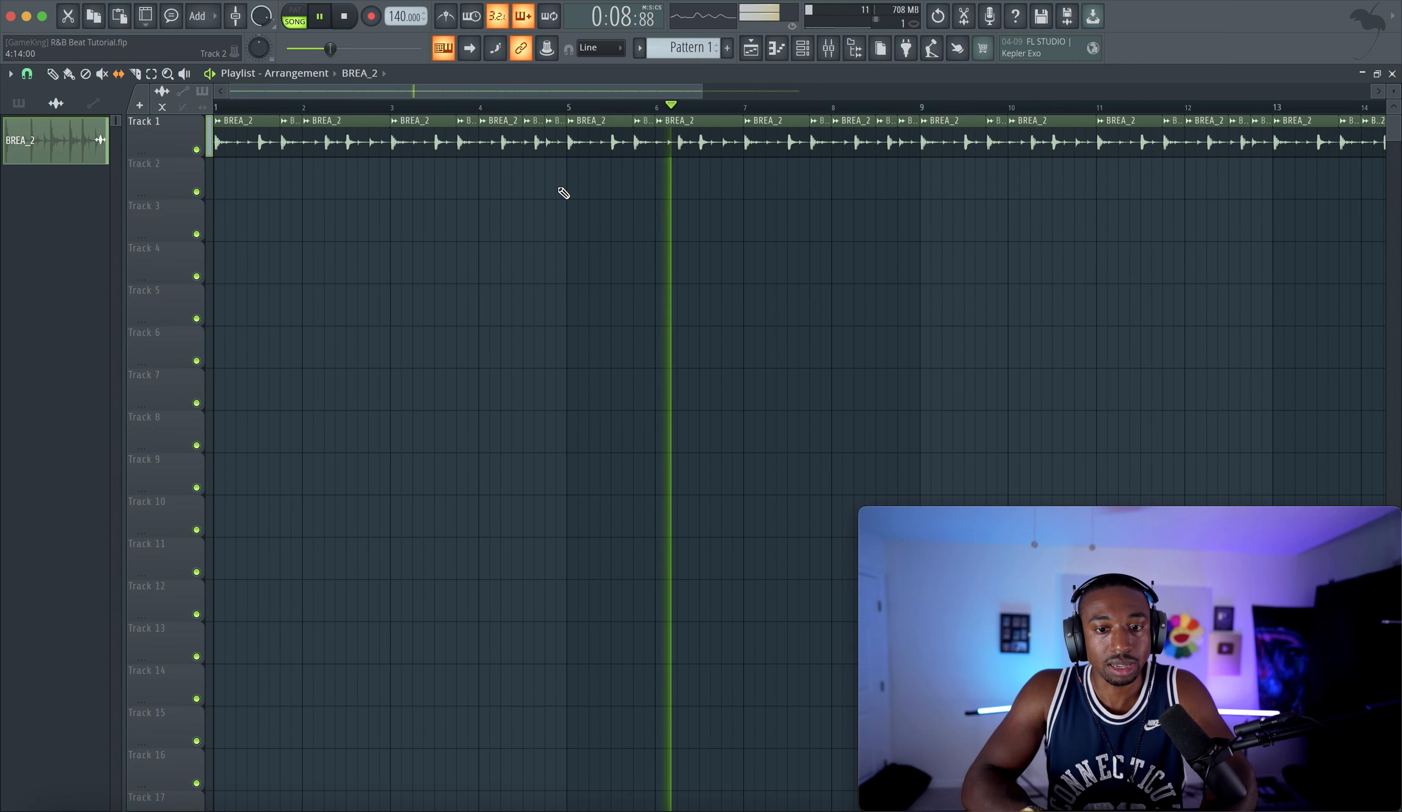
pyautogui.press('space')
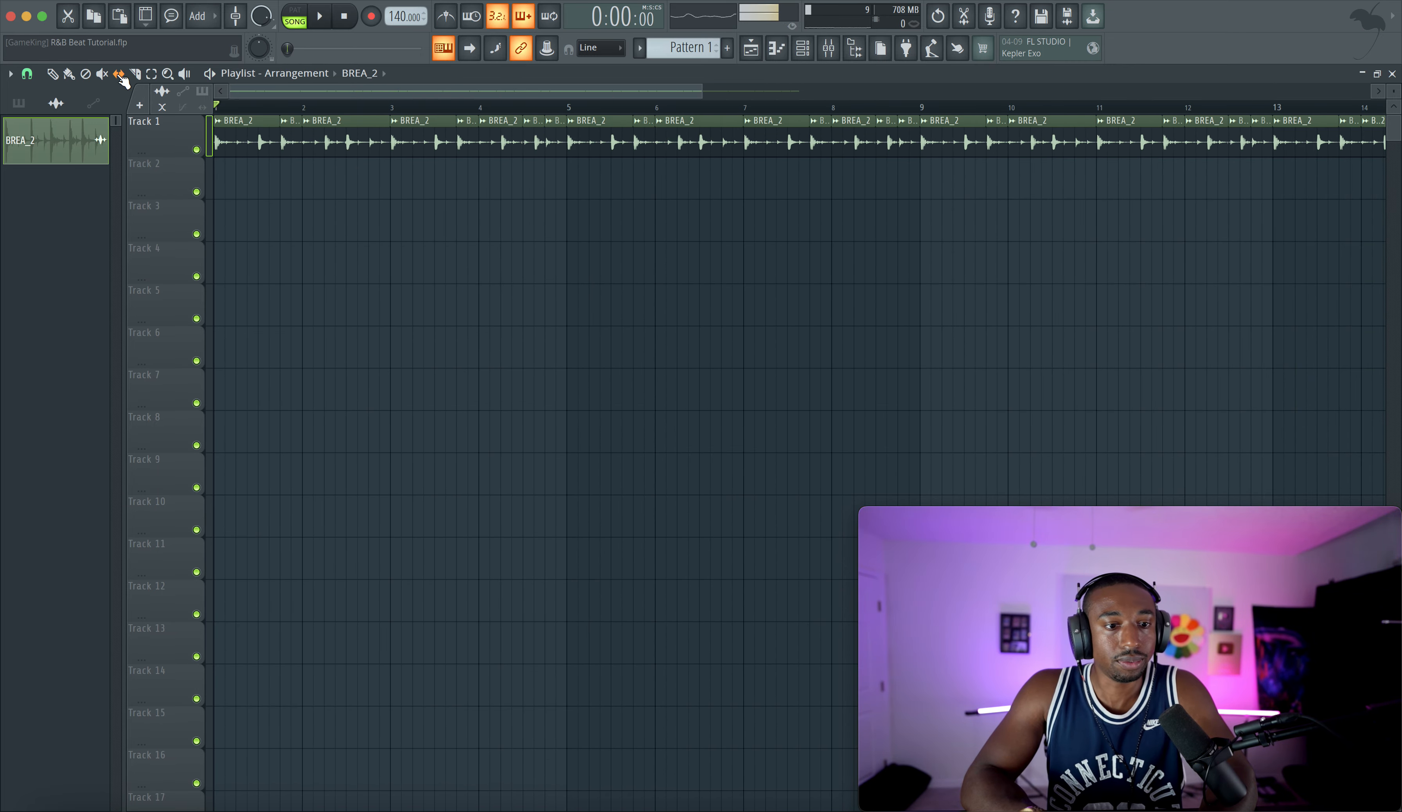
pyautogui.press('space')
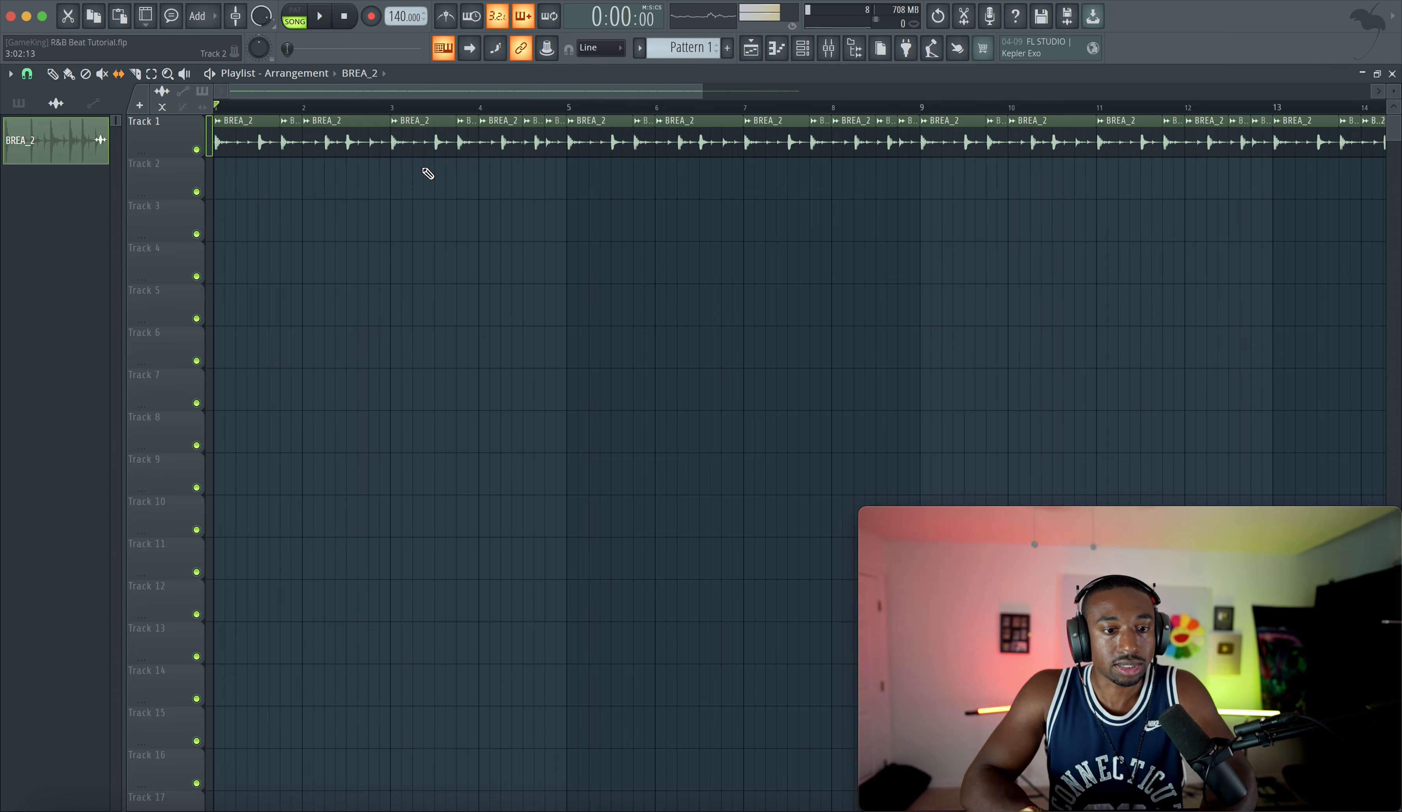
pyautogui.press('space')
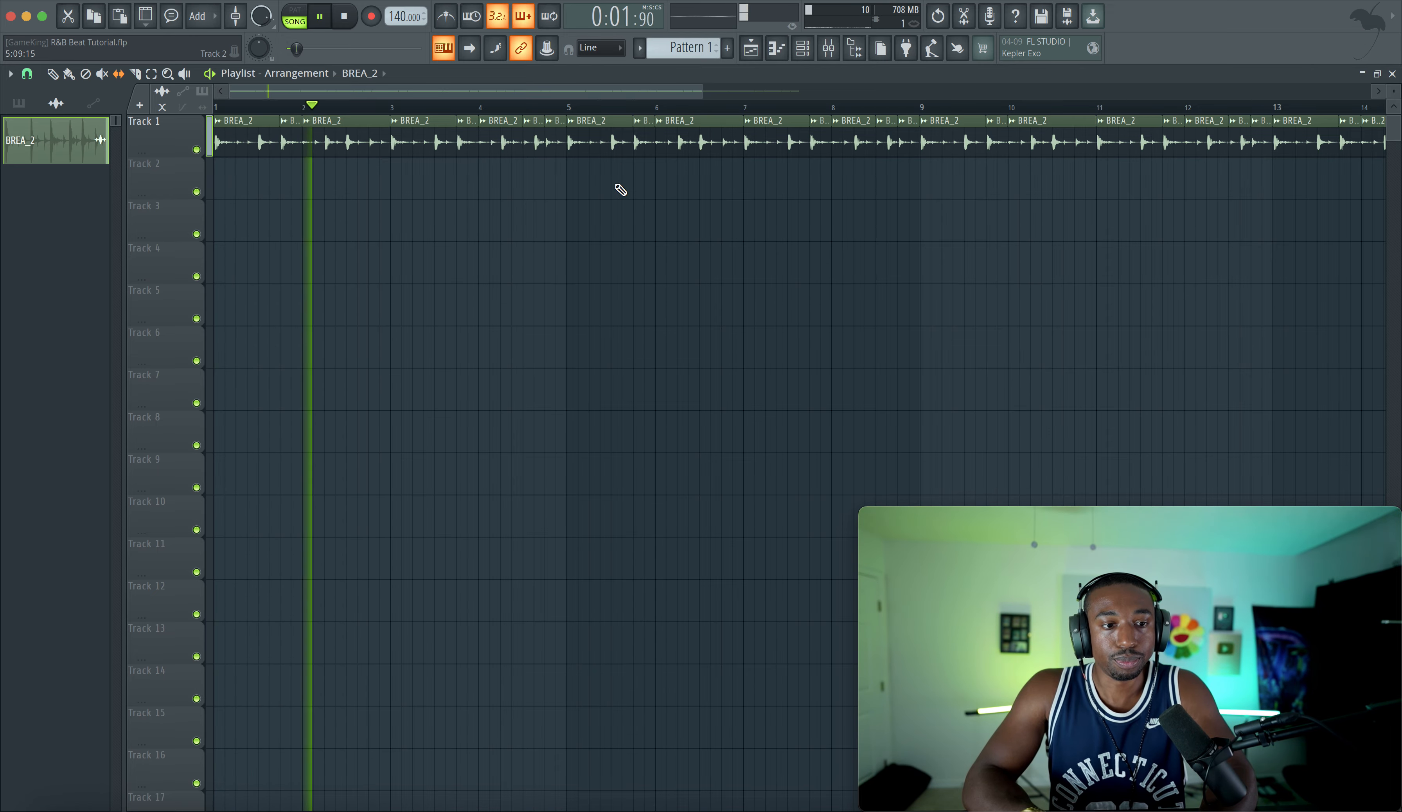
pyautogui.scroll(2, 631, 169)
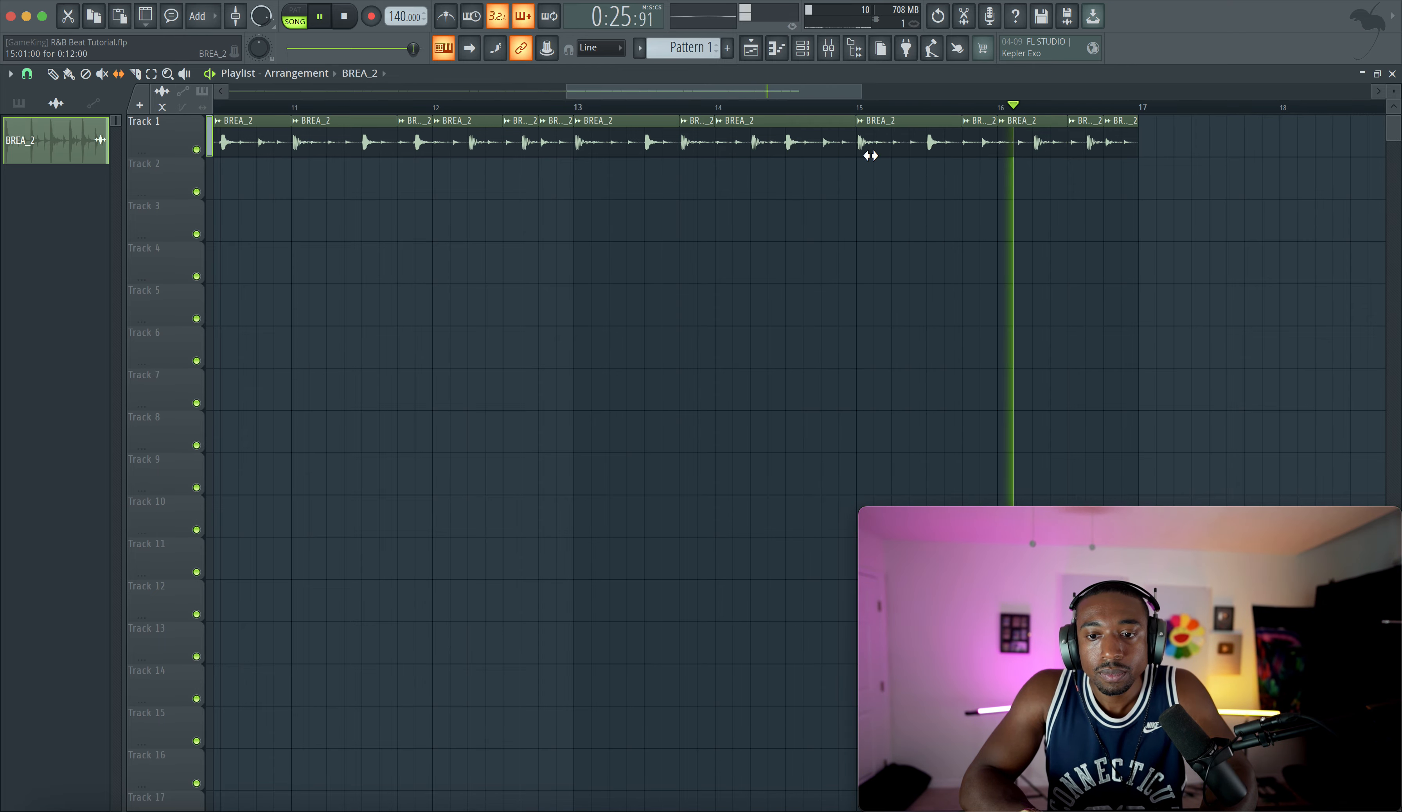
pyautogui.press('space')
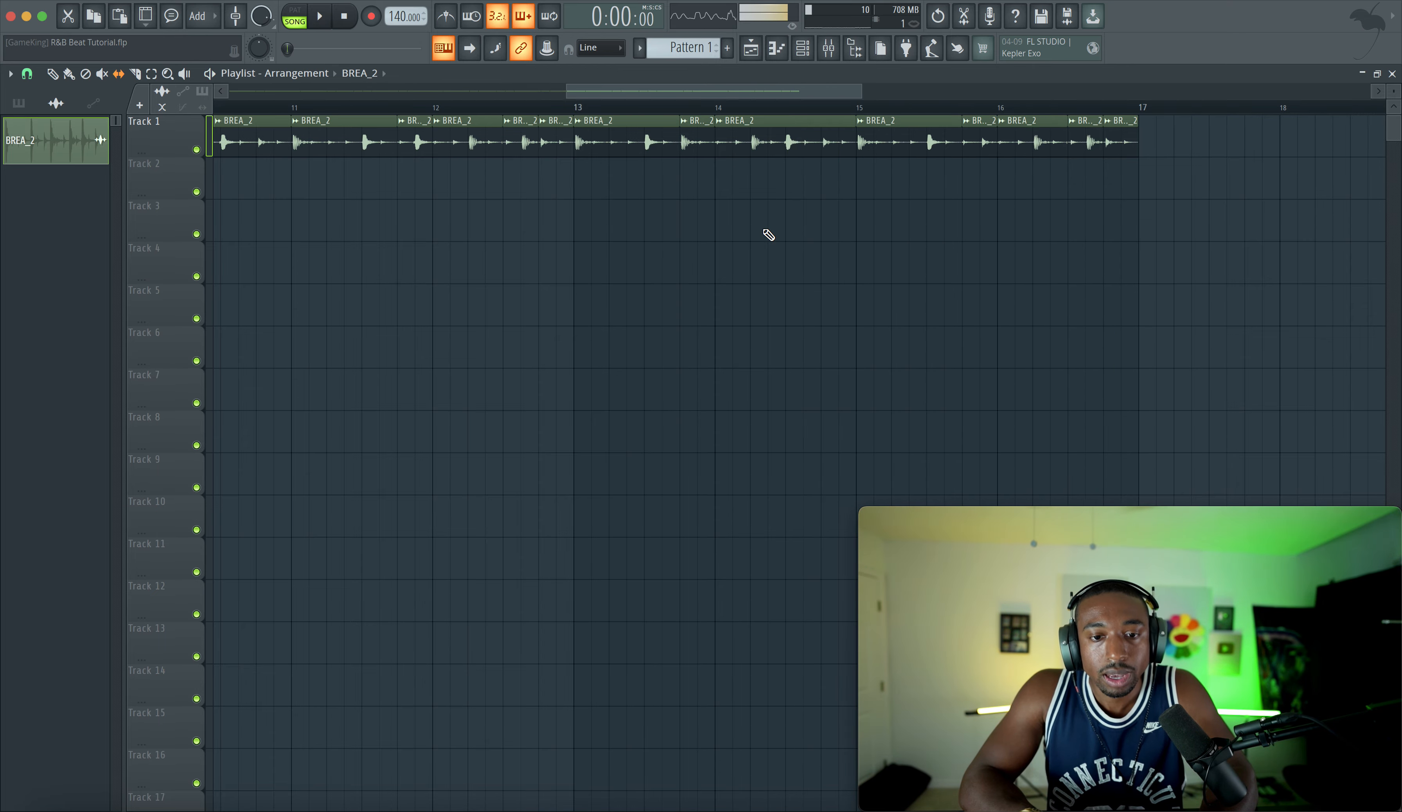
pyautogui.scroll(-5, 768, 234)
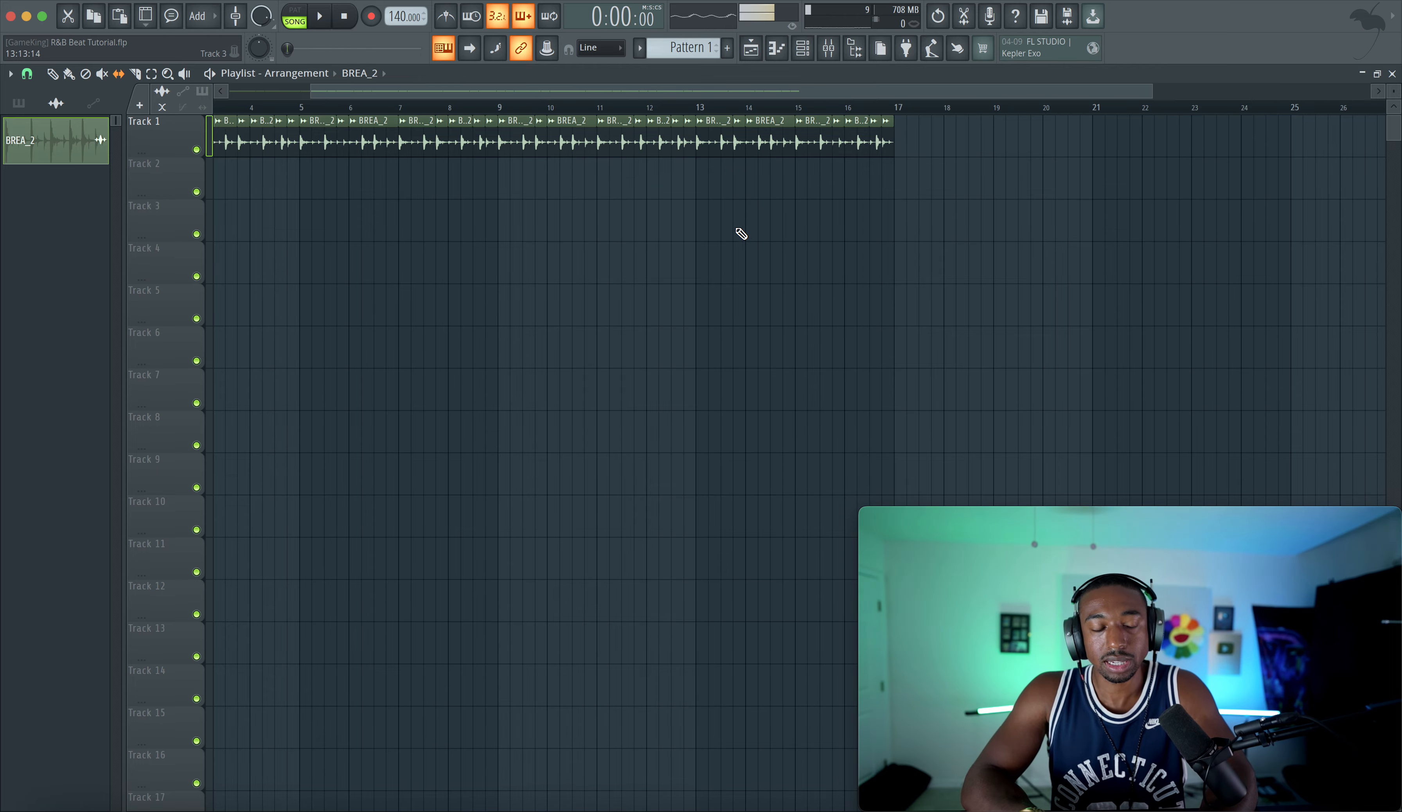
# Step: Prepare the mixer's Keyboard track, fed by input B LINE 5 - B LINE 6, for audio recording
pyautogui.hscroll(-3, 736, 229)
pyautogui.click(806, 54)
pyautogui.click(830, 51)
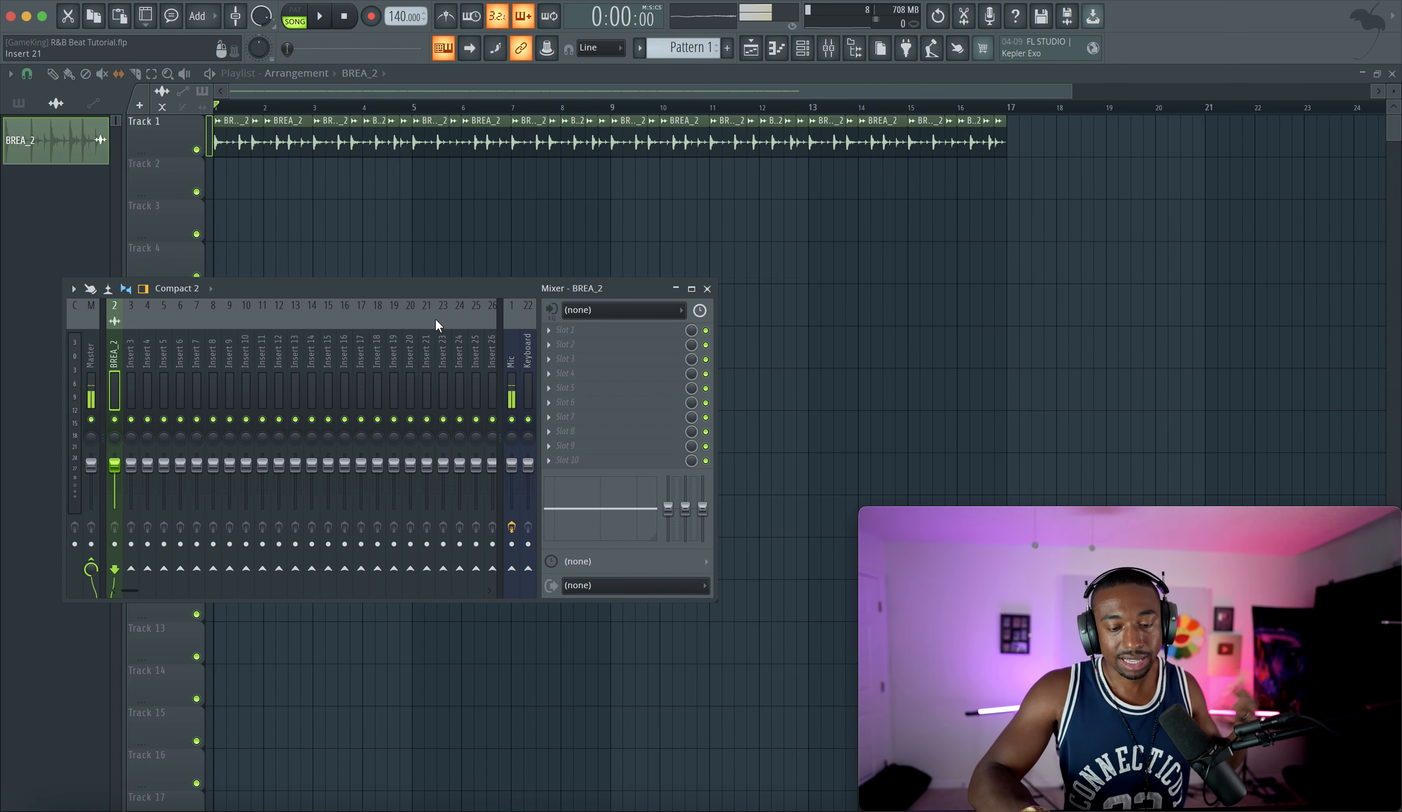
pyautogui.click(523, 357)
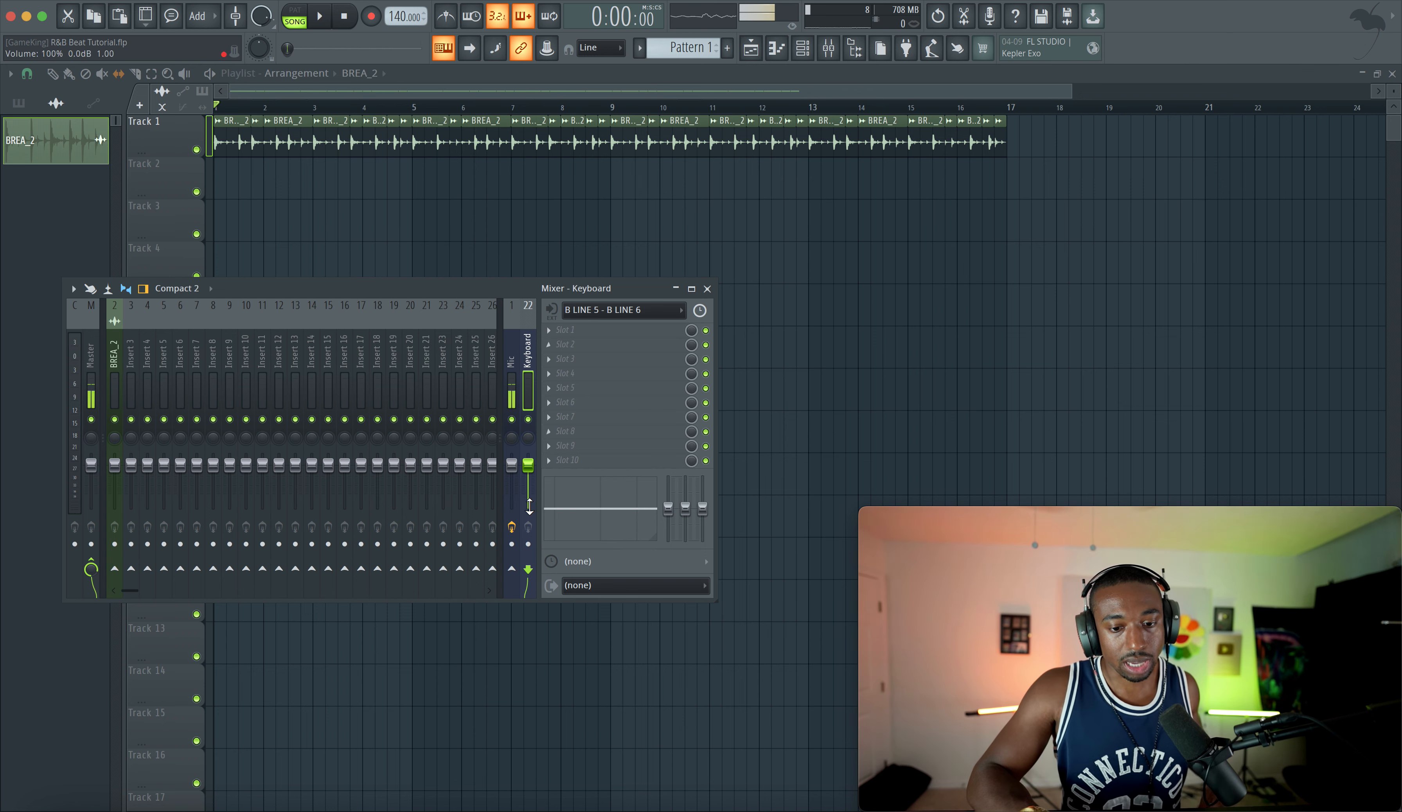
pyautogui.click(707, 288)
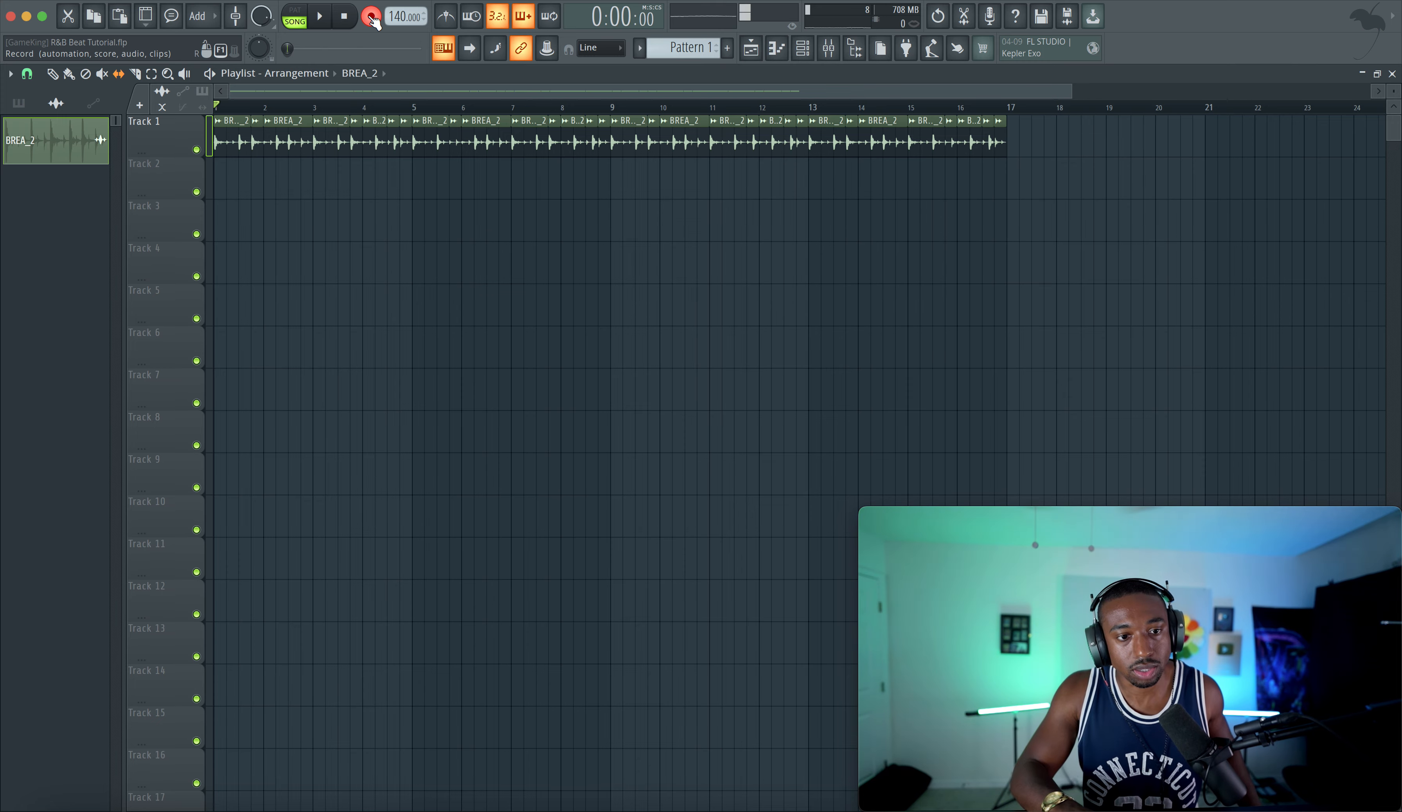
# Step: Record two keyboard takes over the drums, one starting at bar 1 and another starting just after bar 3
pyautogui.press('space')
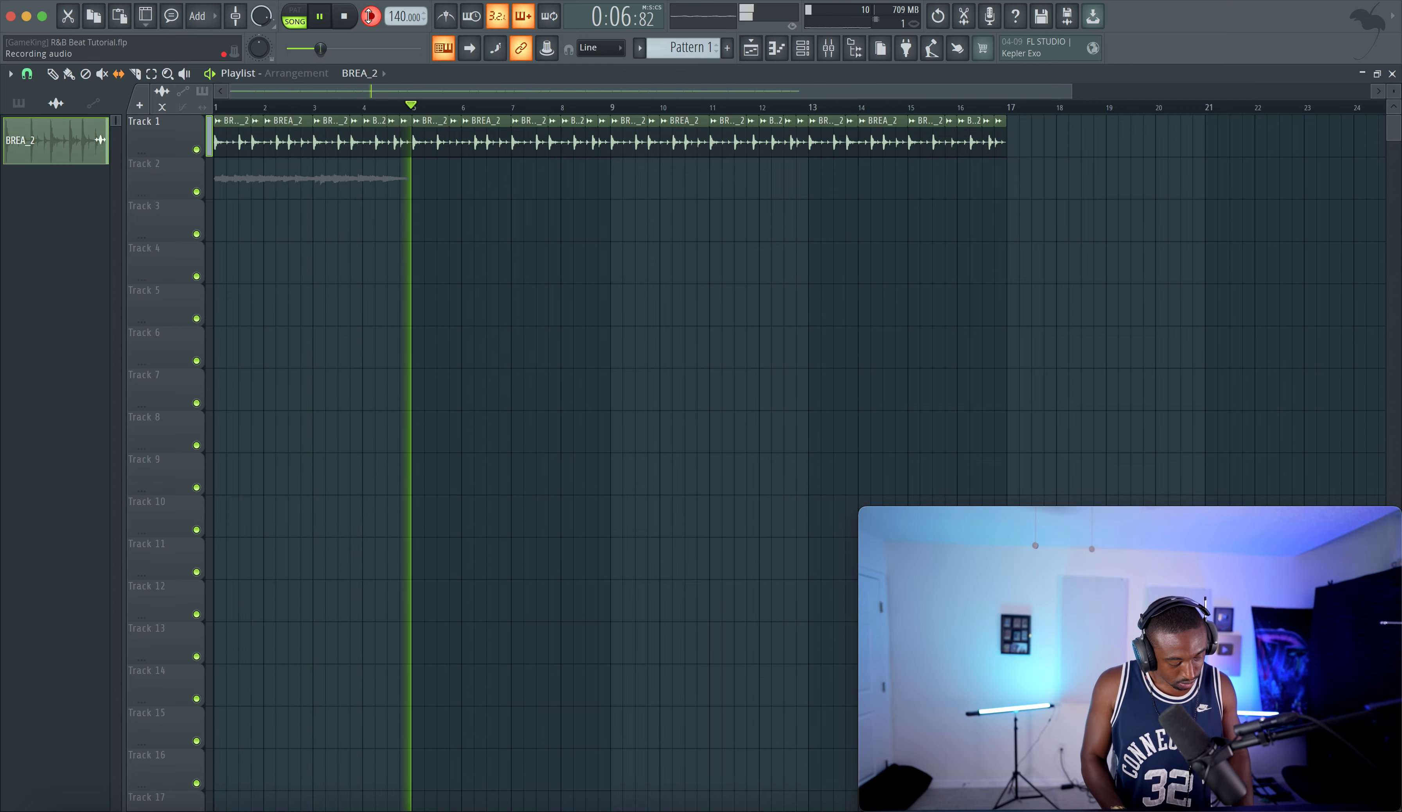
pyautogui.press('space')
pyautogui.click(326, 109)
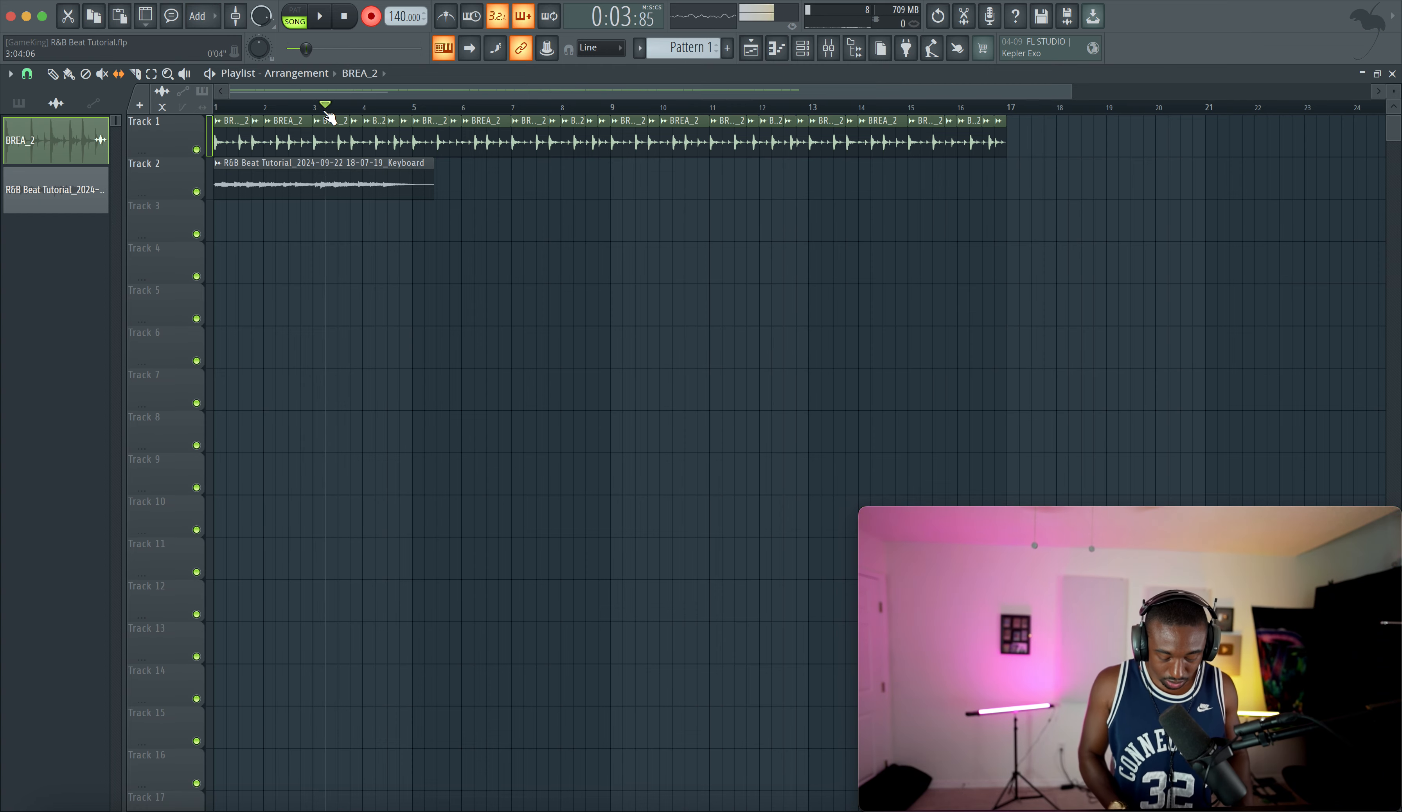
pyautogui.press('space')
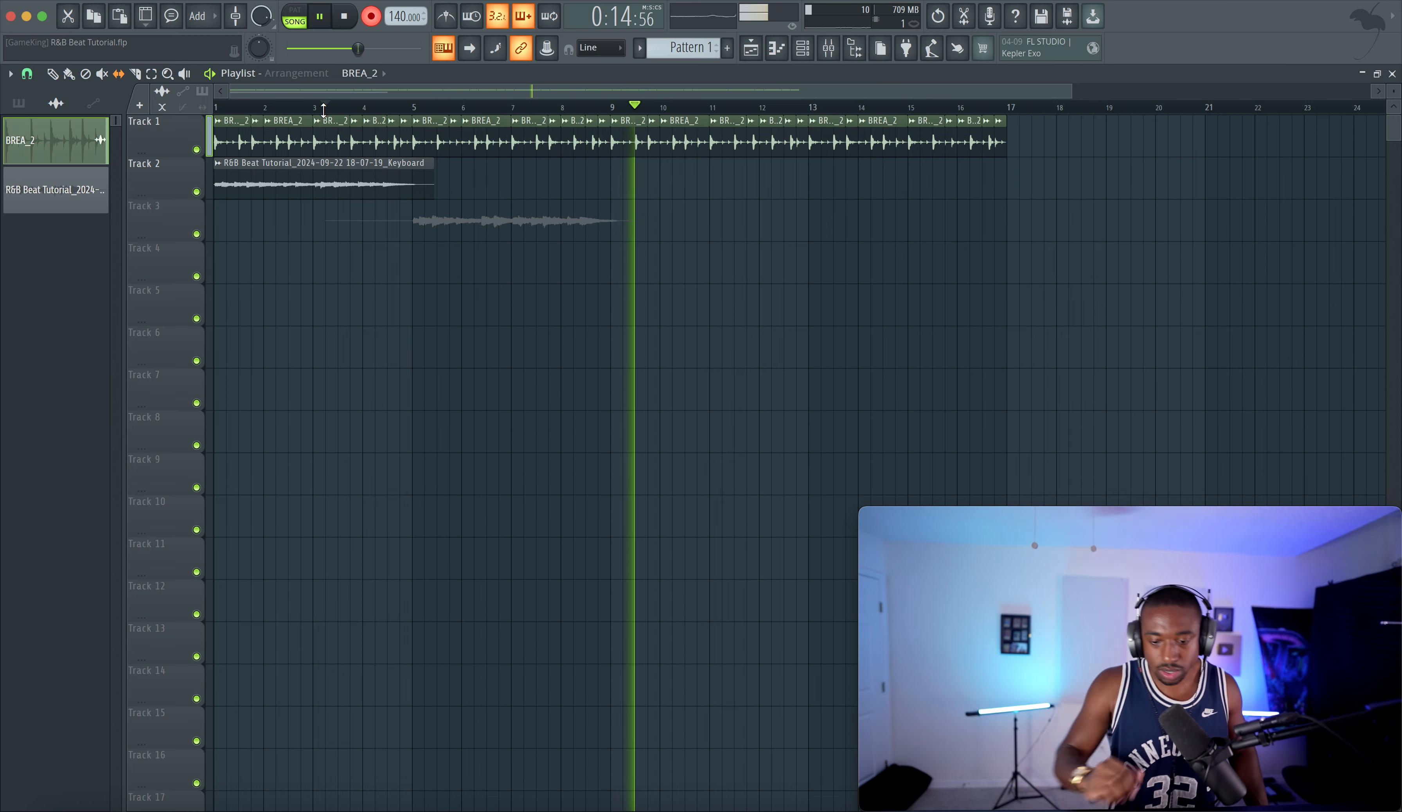
pyautogui.press('space')
# Step: Mute the keyboard takes on Track 2 and Track 3 and return the playback position to the start
pyautogui.click(102, 73)
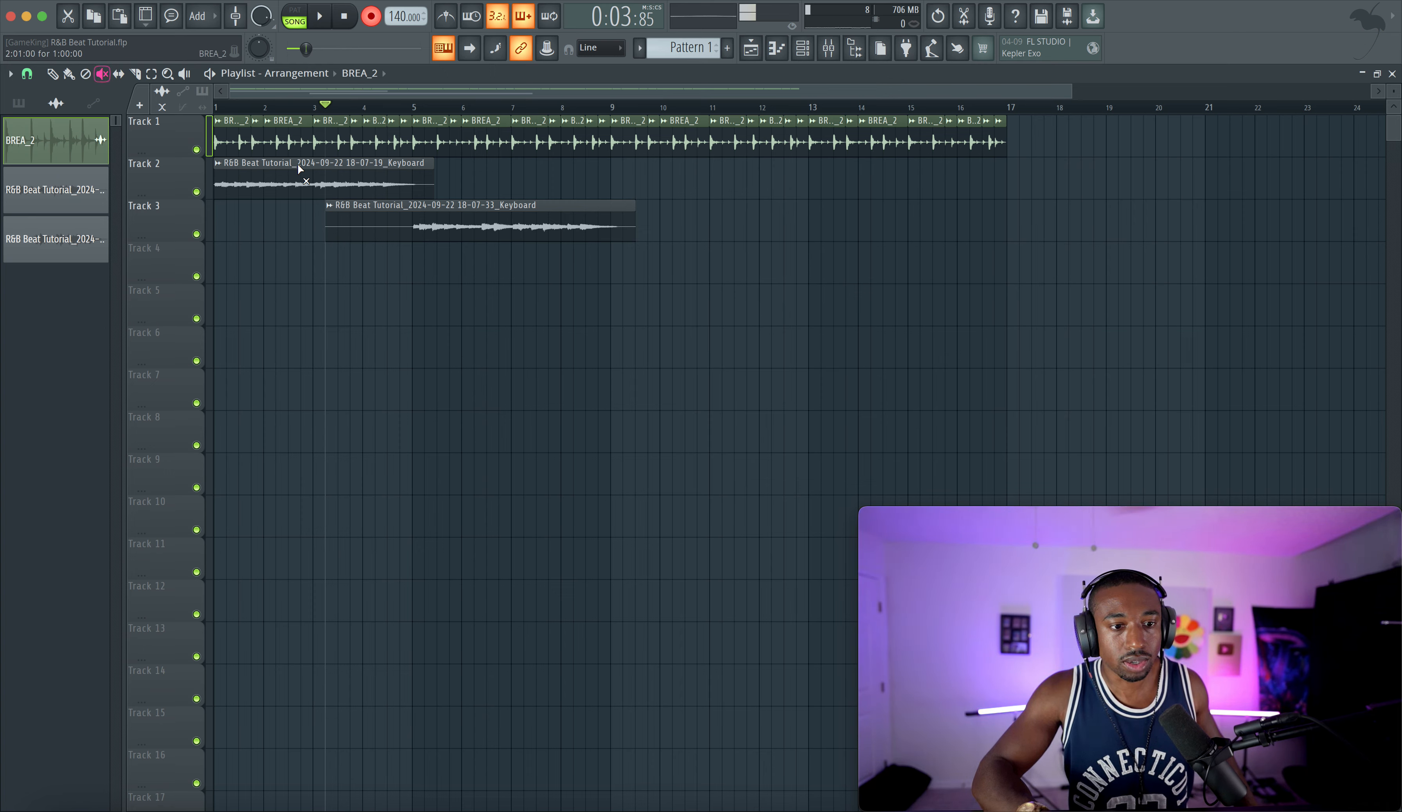
pyautogui.moveTo(298, 167); pyautogui.dragTo(517, 298)
pyautogui.click(346, 21)
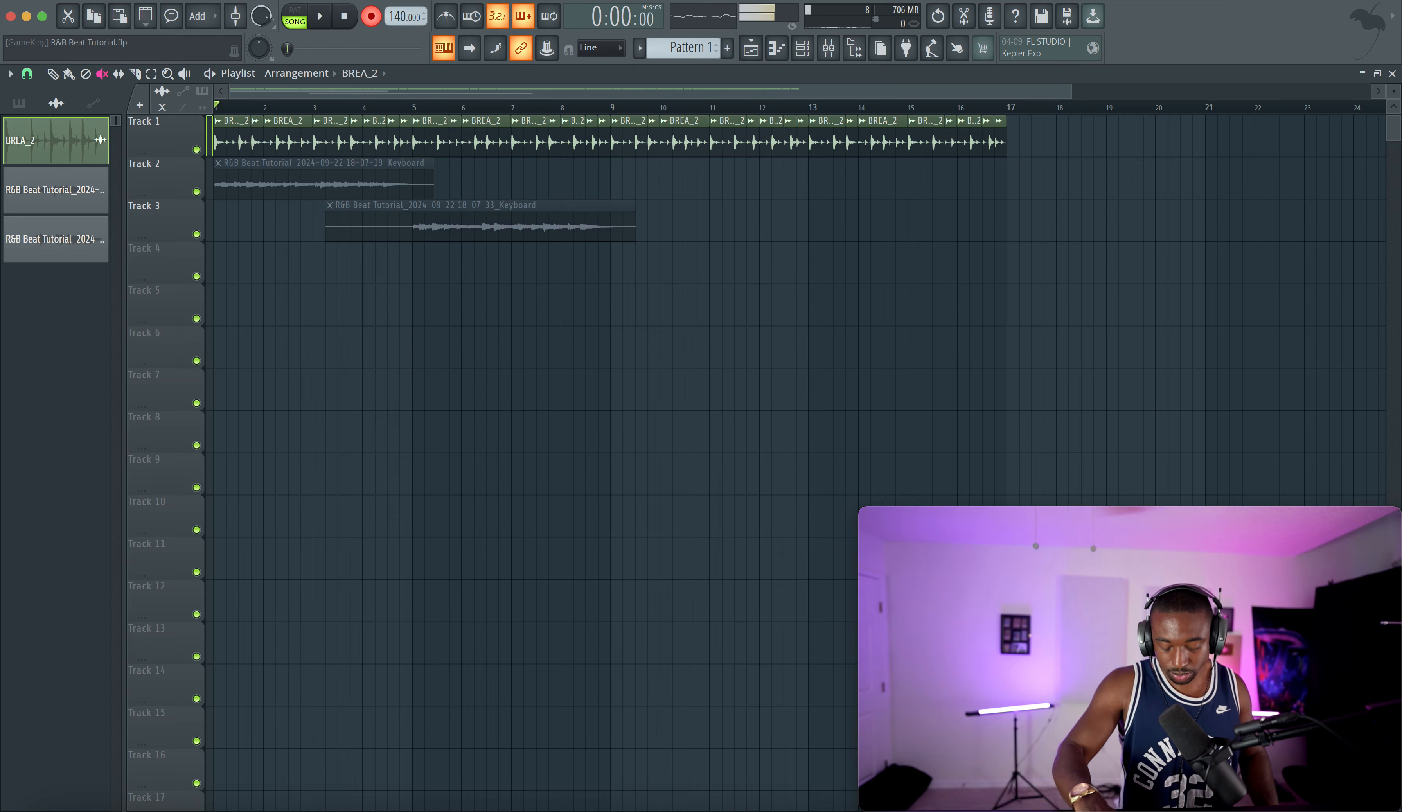
# Step: Record two more keyboard takes over the drums, one from bar 1 and another starting late in bar 3
pyautogui.press('space')
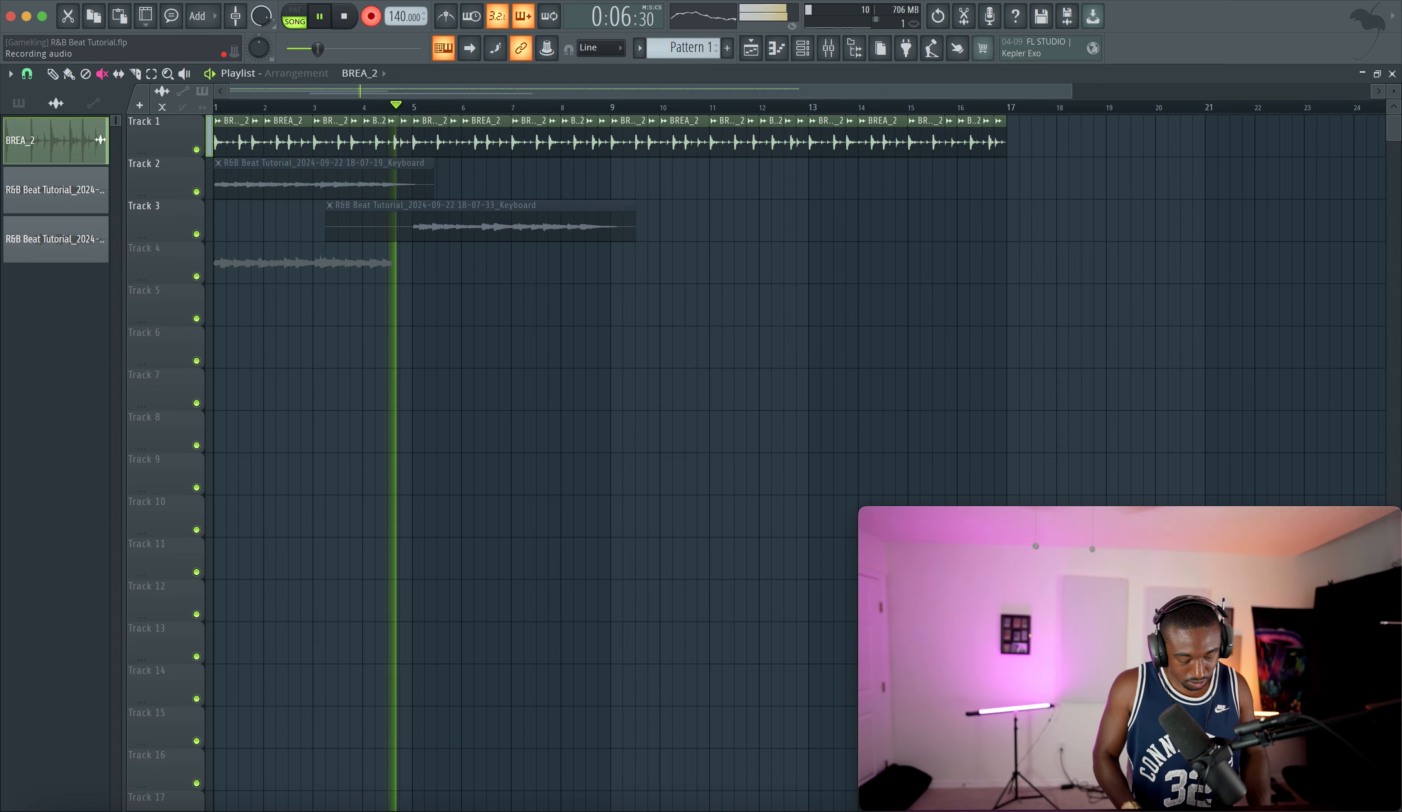
pyautogui.press('space')
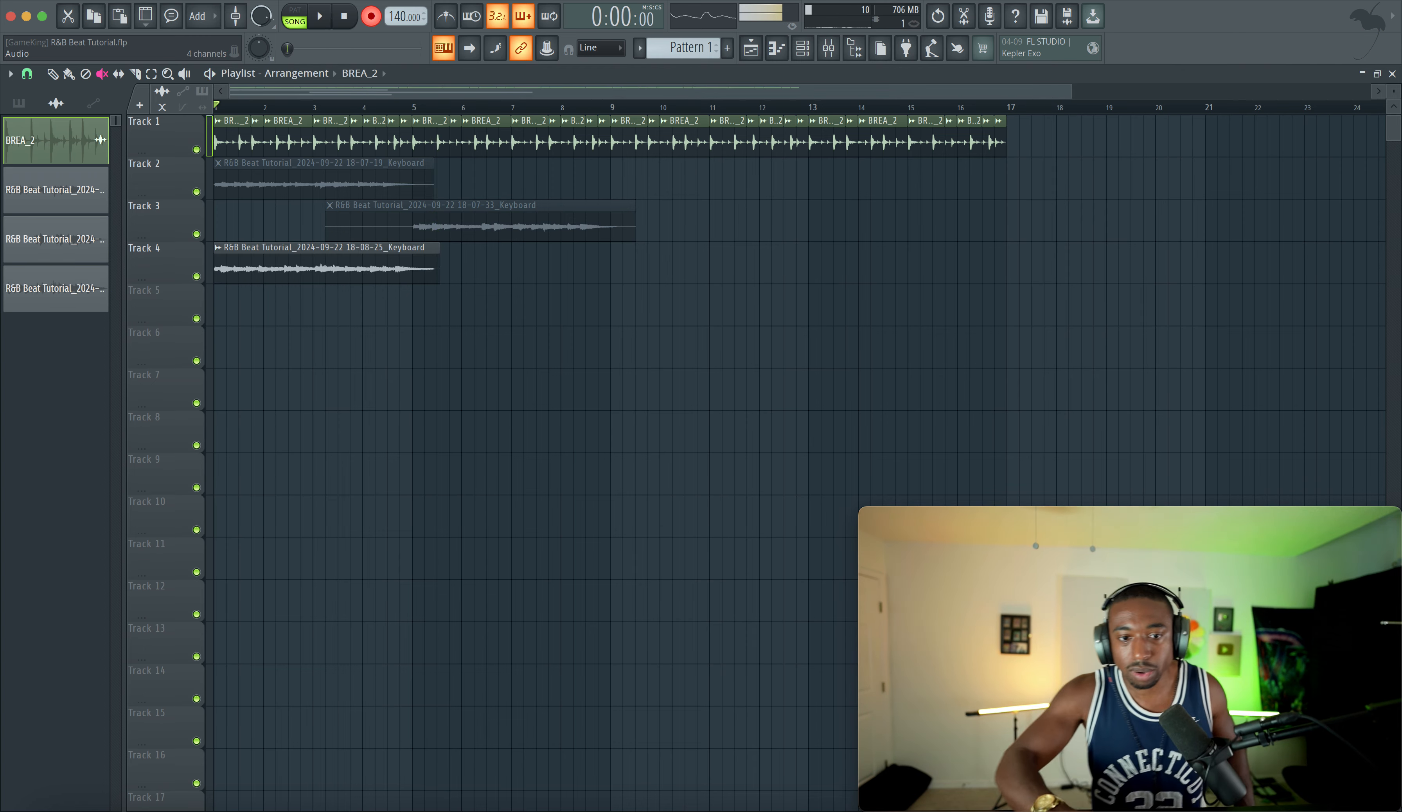
pyautogui.click(351, 104)
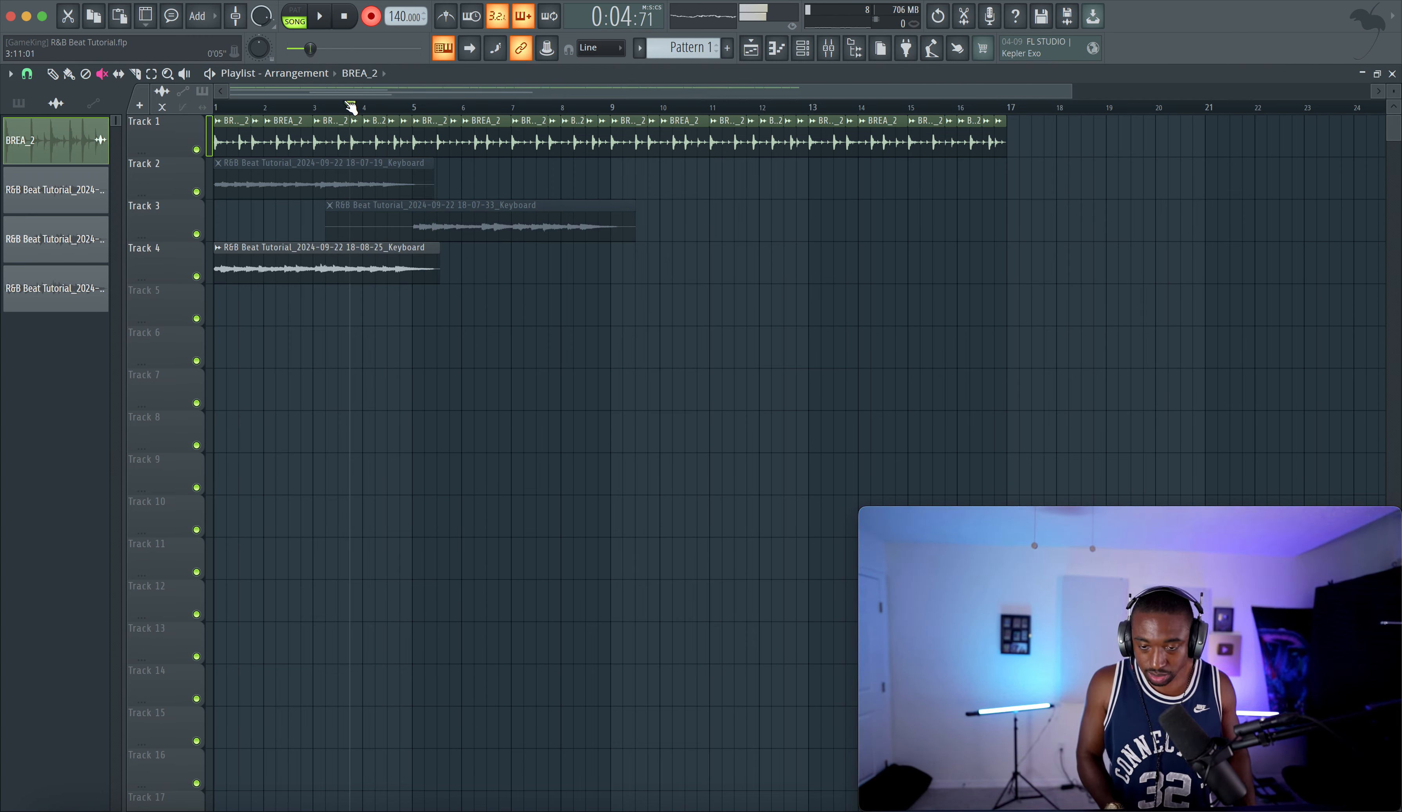
pyautogui.press('space')
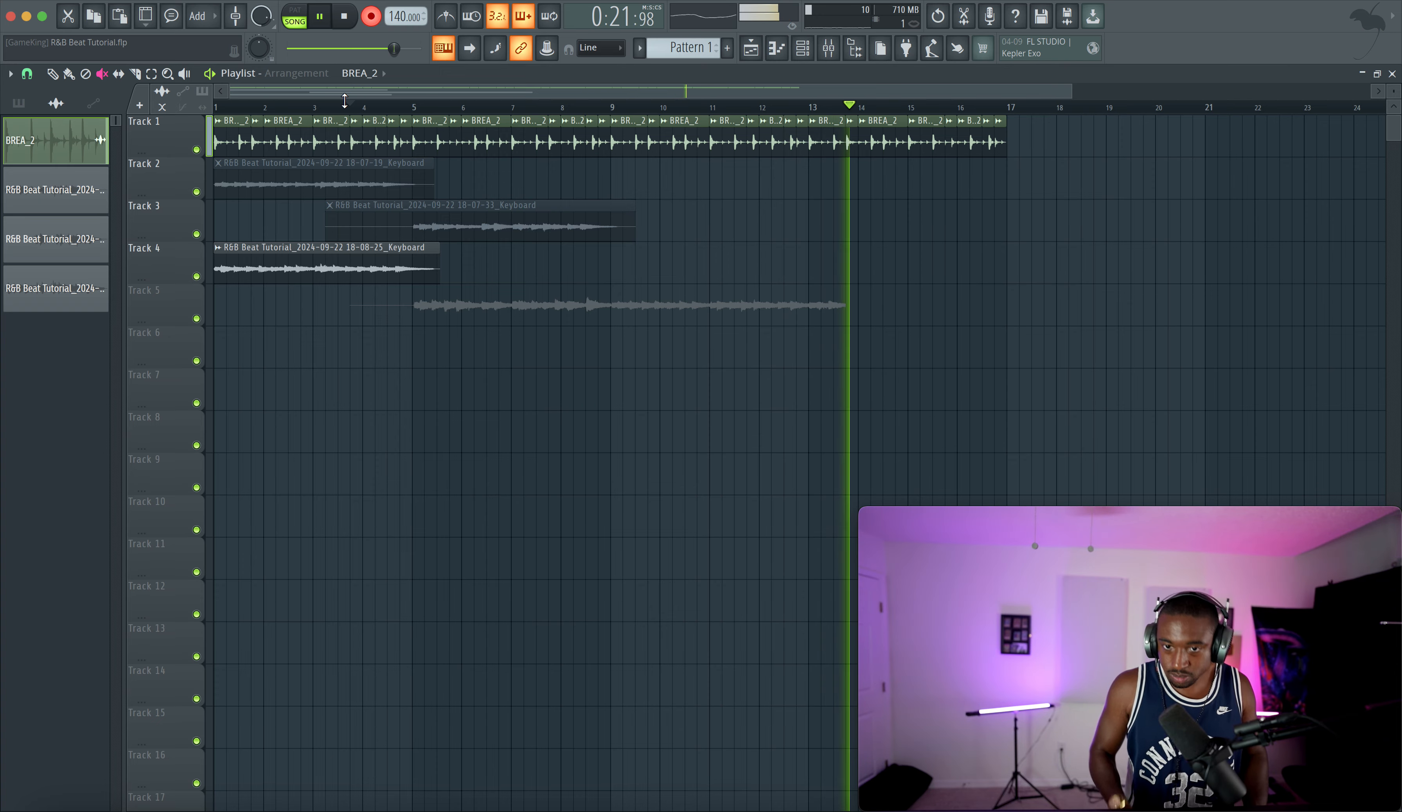
pyautogui.press('space')
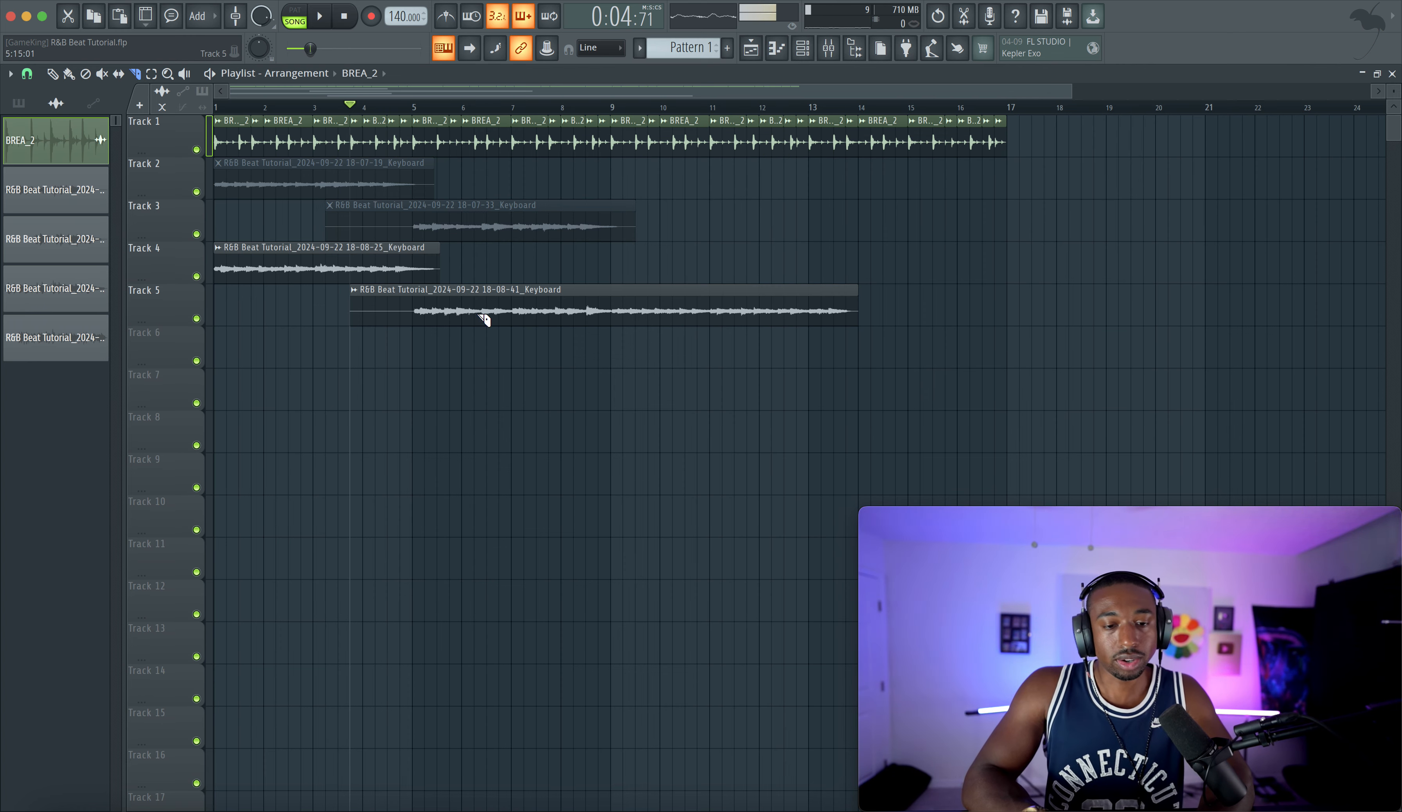
# Step: Play the Track 5 keyboard take from bar 9, slice it at bar 13 and delete the leftover end
pyautogui.press('space')
pyautogui.click(608, 106)
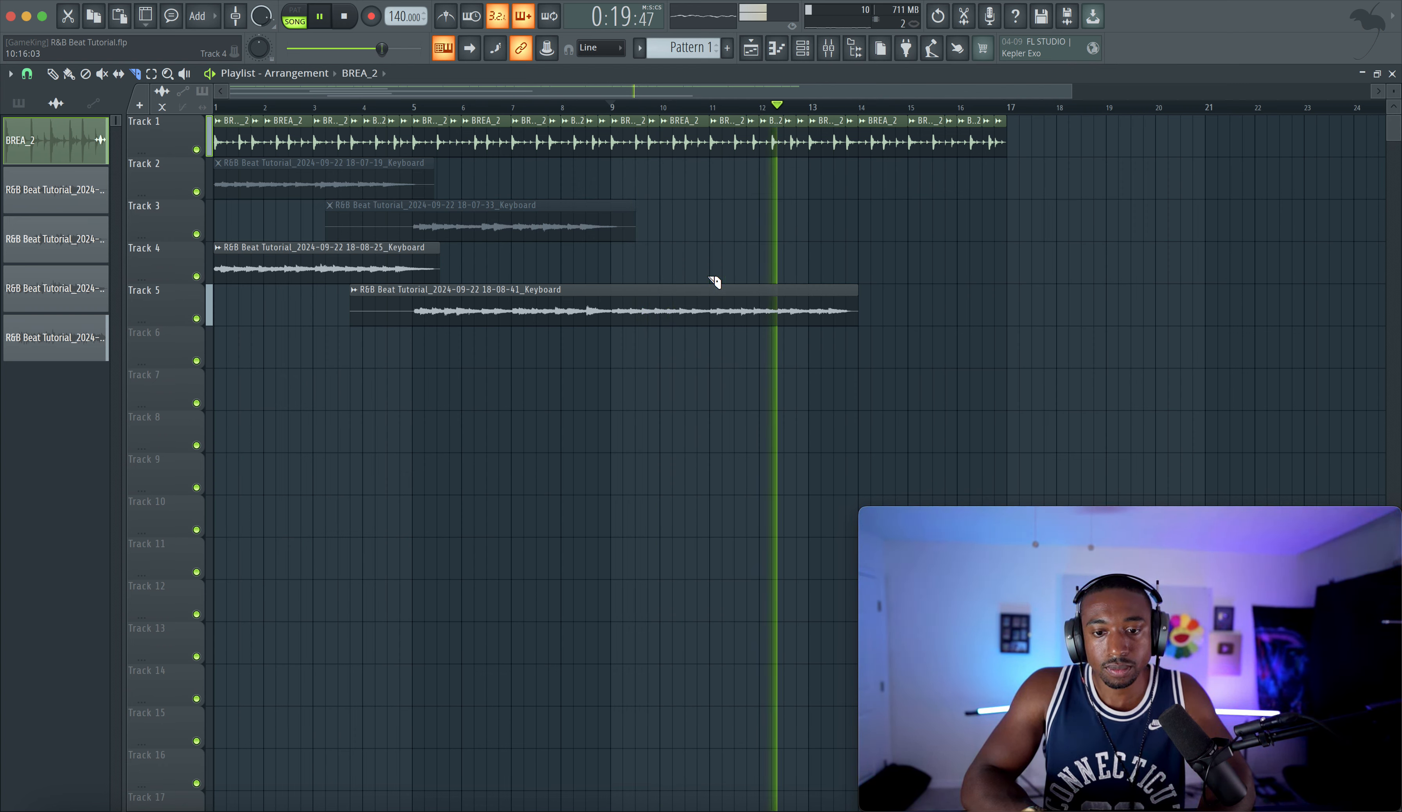
pyautogui.moveTo(806, 287); pyautogui.dragTo(805, 363)
pyautogui.press('space')
pyautogui.keyDown('super'); pyautogui.click(824, 319); pyautogui.keyUp('super')
pyautogui.rightClick(827, 297)
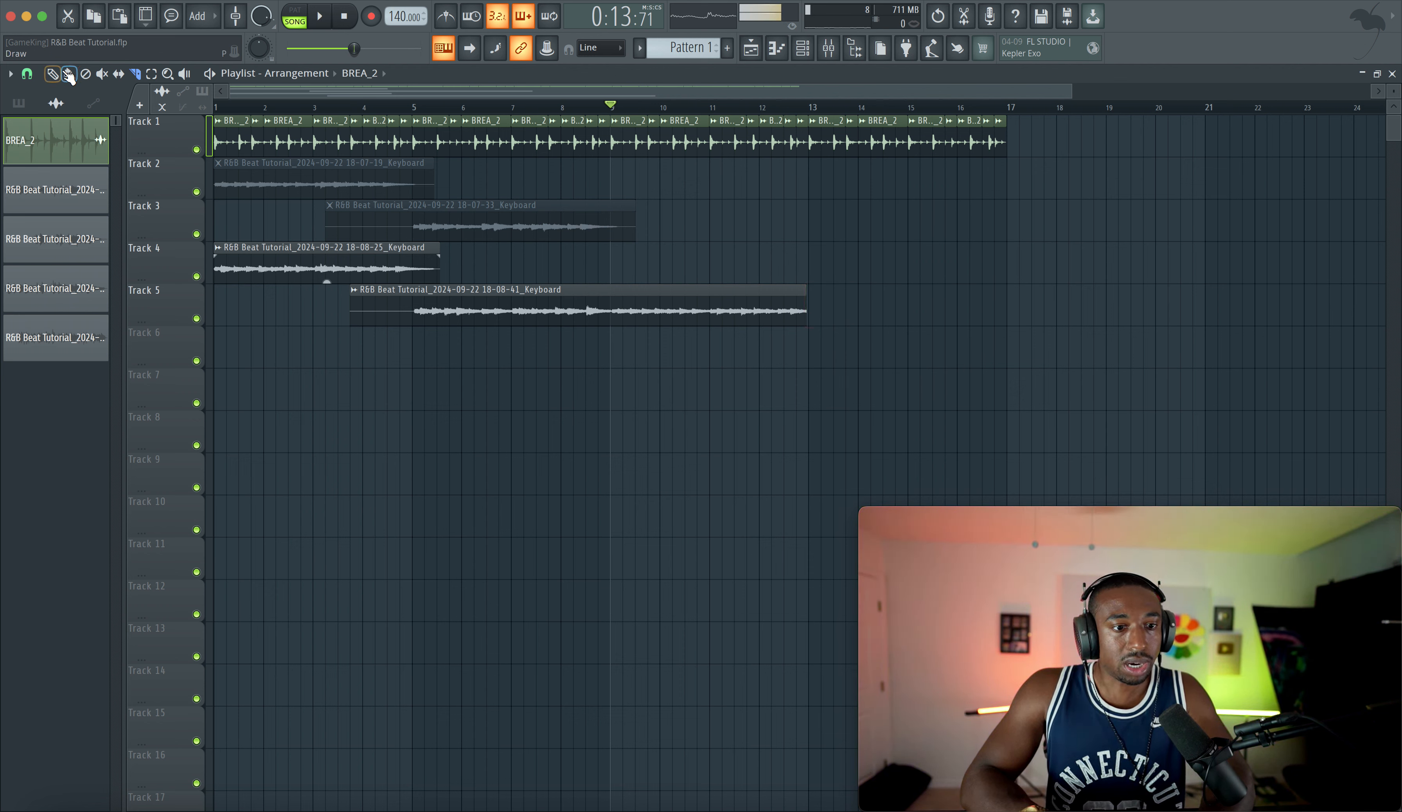
# Step: Unmute the keyboard takes on Track 2 and Track 3 and reset the playback position to the start
pyautogui.click(103, 75)
pyautogui.click(261, 185)
pyautogui.click(427, 218)
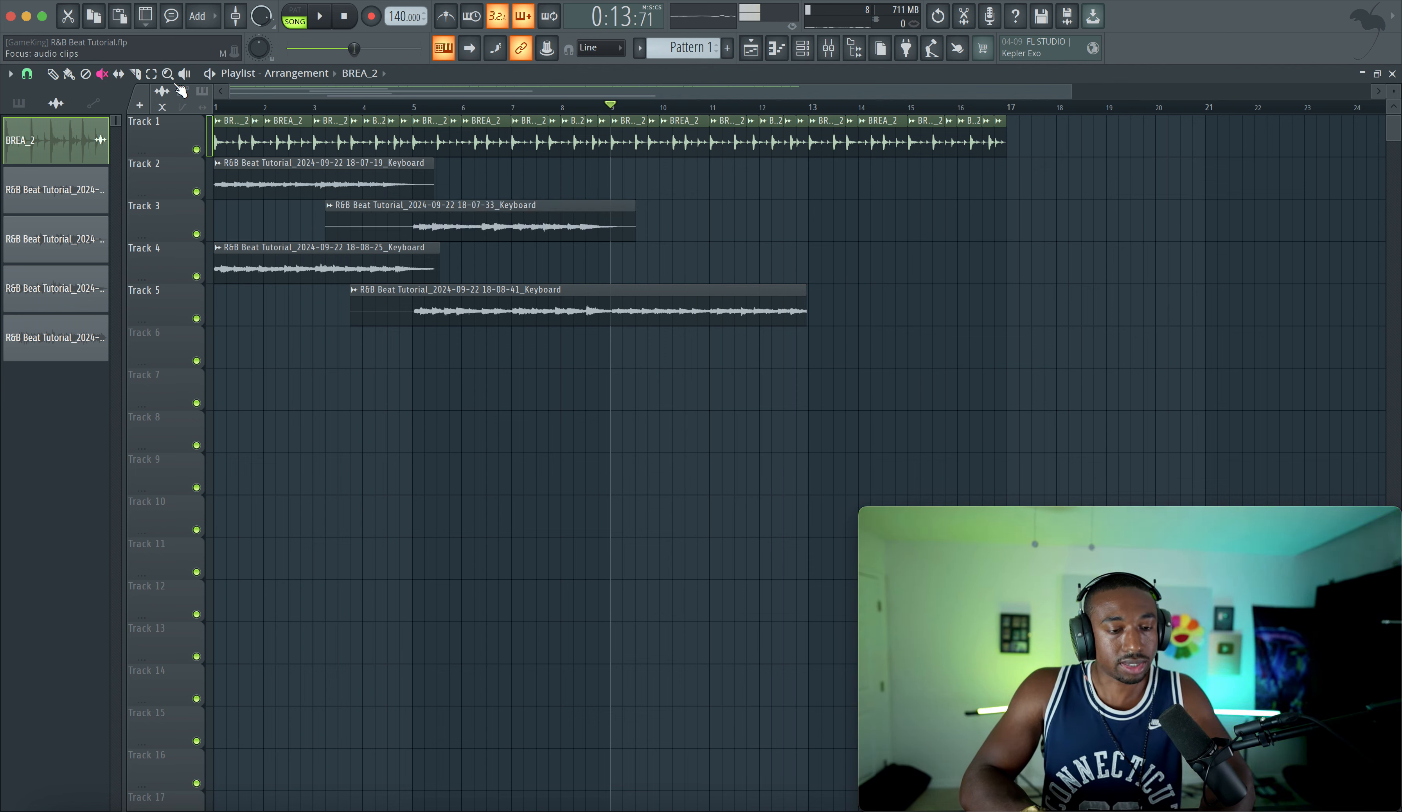
pyautogui.click(351, 20)
# Step: Move the Track 4 take to bar 9, and with snap set to Bar, shift the Track 5 take eight bars later
pyautogui.click(53, 74)
pyautogui.moveTo(347, 257); pyautogui.dragTo(744, 256)
pyautogui.click(26, 74)
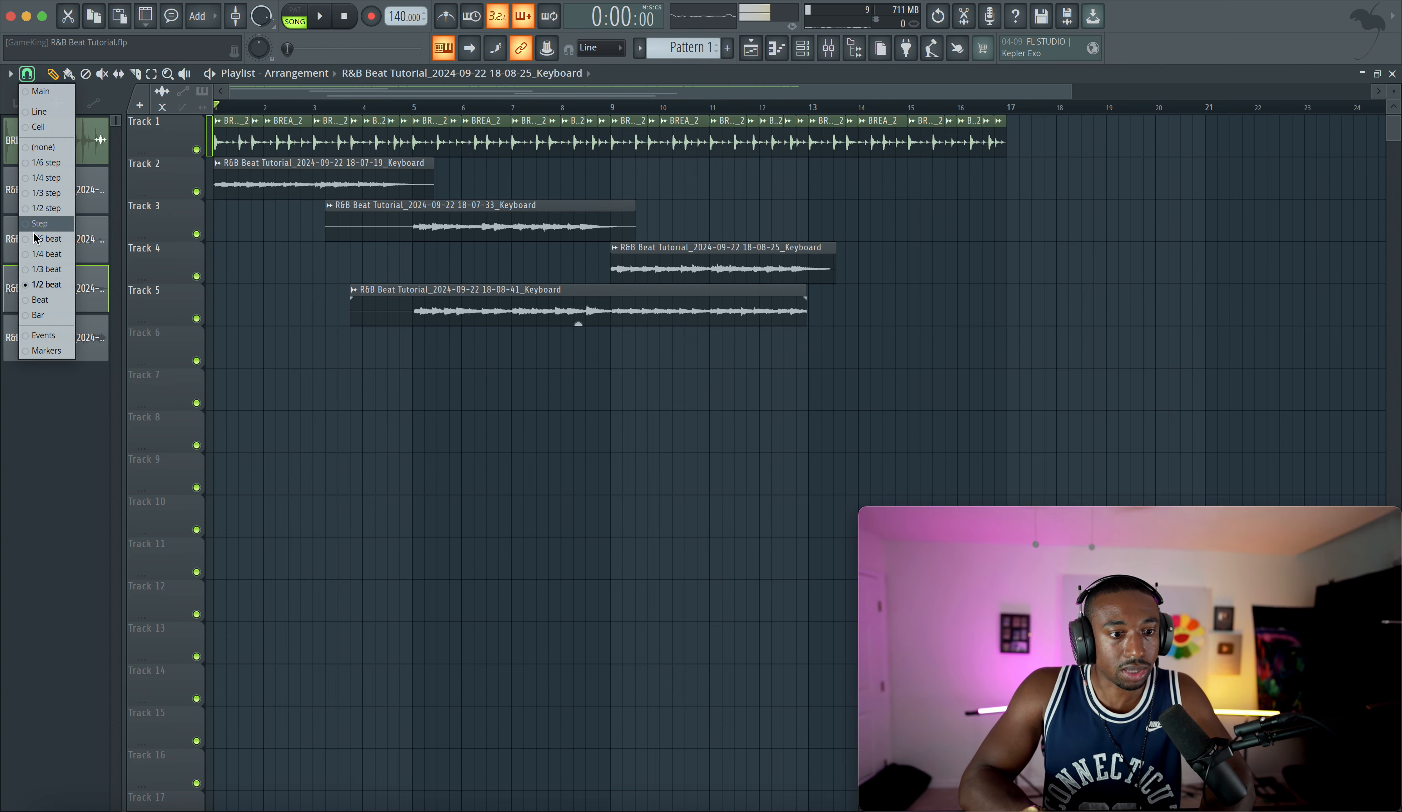
pyautogui.click(35, 316)
pyautogui.moveTo(468, 326); pyautogui.dragTo(865, 326)
# Step: Play the arrangement from the start and trim one bar off the beginning of the Track 3 keyboard take
pyautogui.press('space')
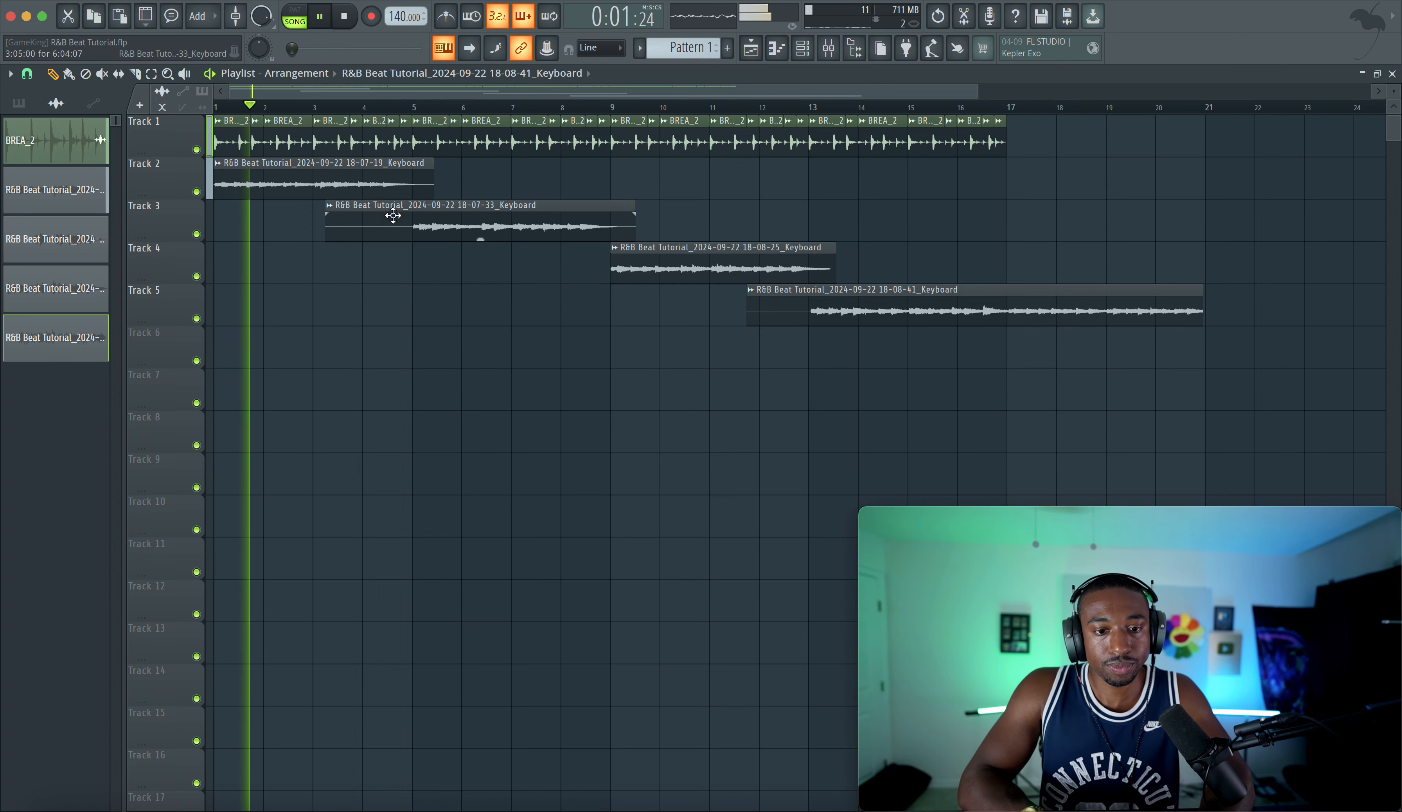
pyautogui.moveTo(329, 231); pyautogui.dragTo(376, 230)
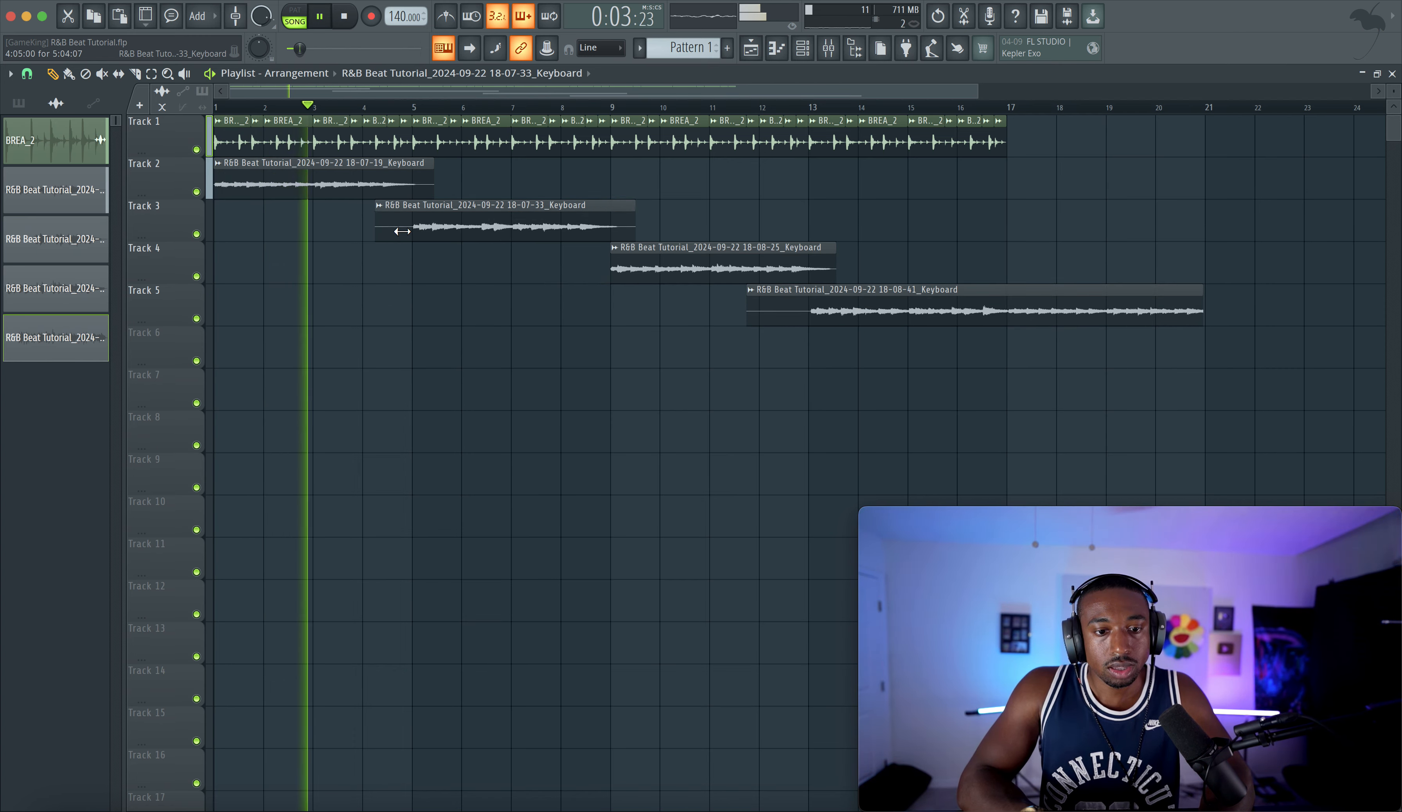
# Step: Stop playback and route the keyboard takes on Tracks 2 to 5 to mixer track 3
pyautogui.press('space')
pyautogui.click(369, 169)
pyautogui.doubleClick(369, 169)
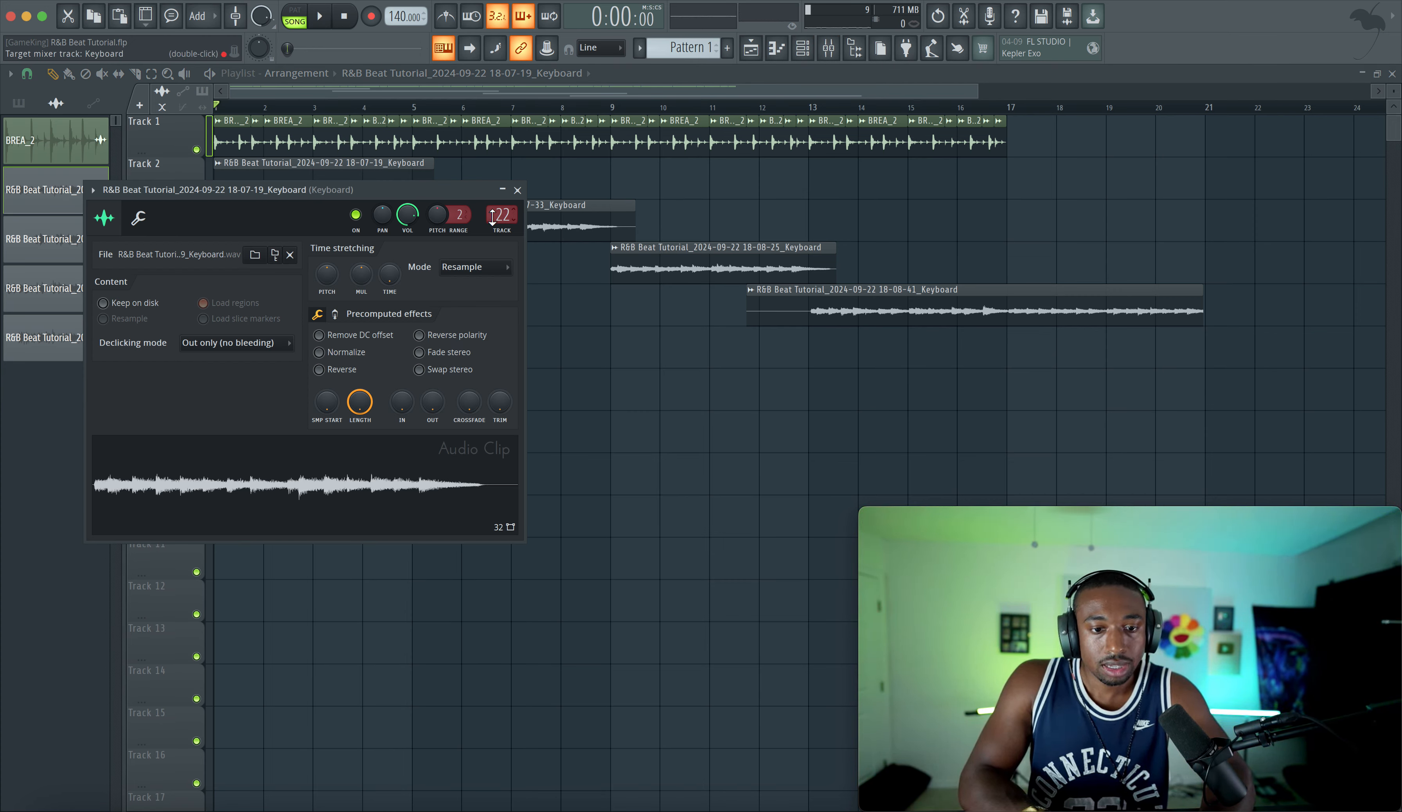
pyautogui.press('super+l')
pyautogui.doubleClick(588, 209)
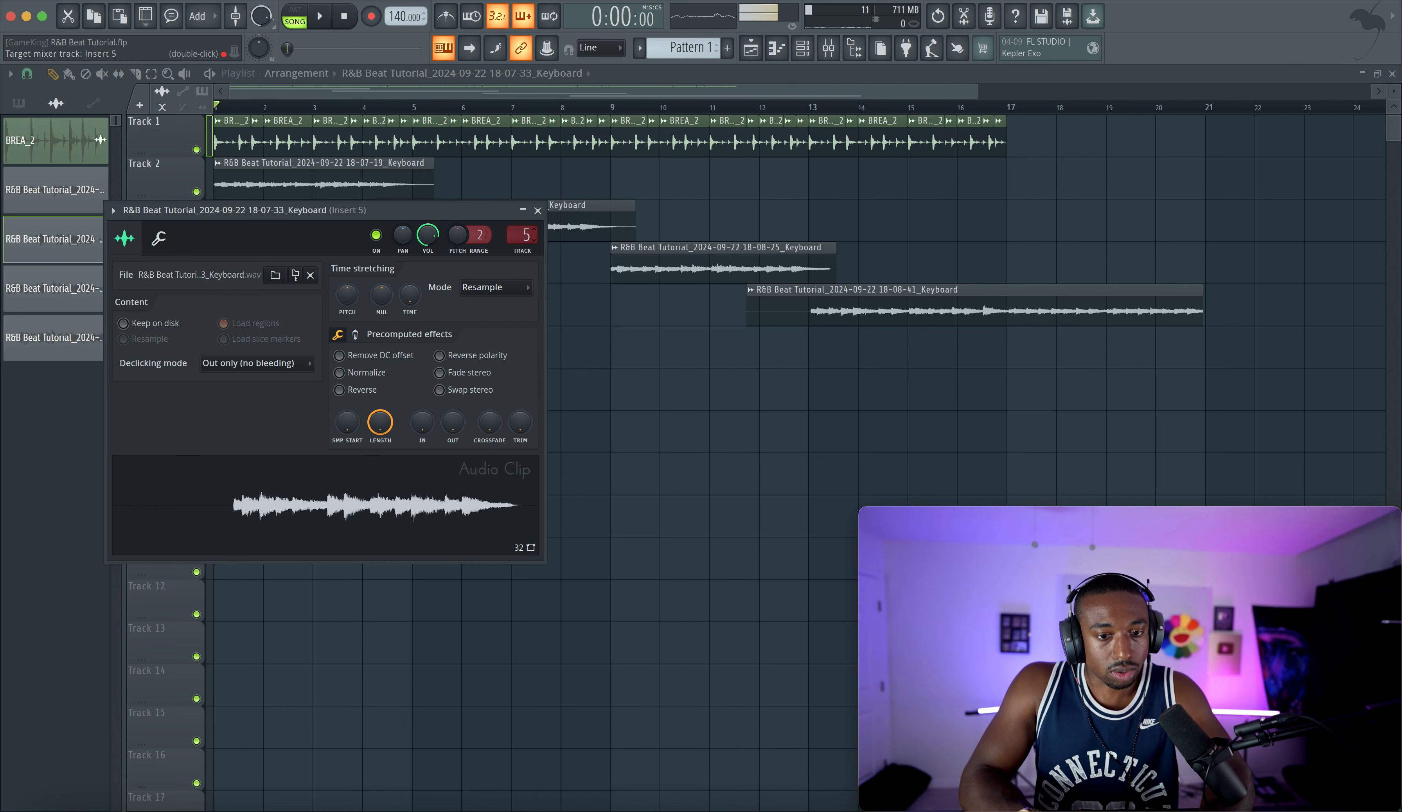
pyautogui.doubleClick(676, 263)
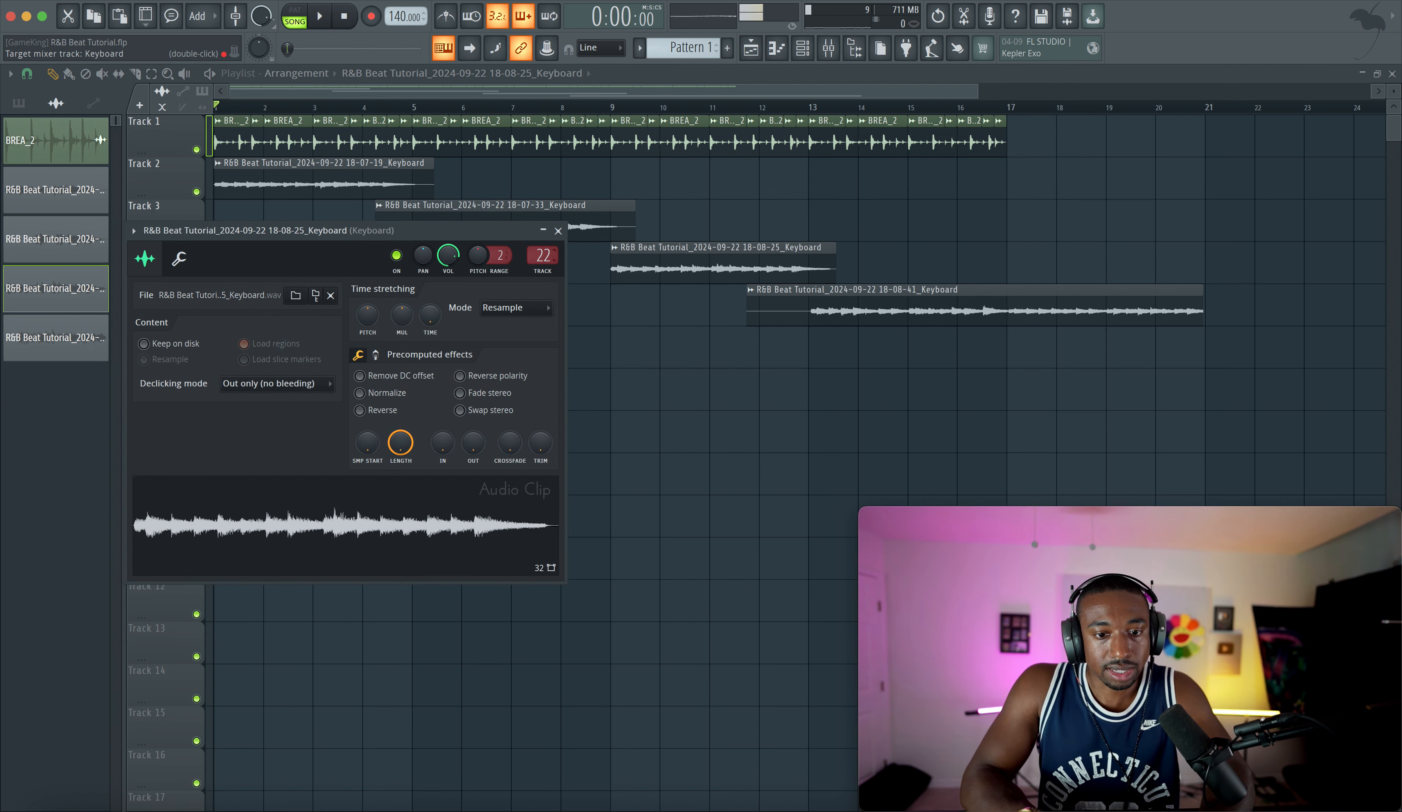
pyautogui.press('super+l')
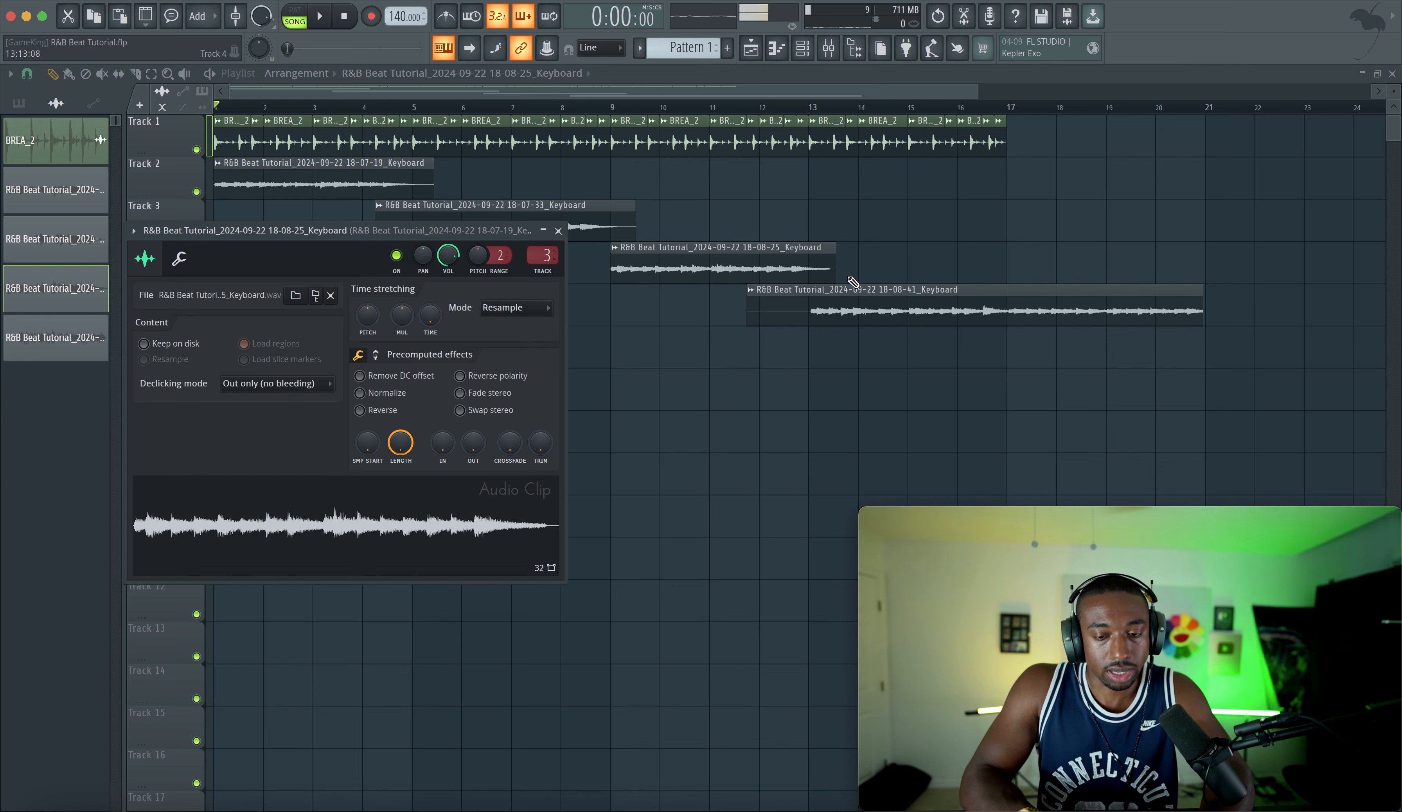
pyautogui.doubleClick(845, 310)
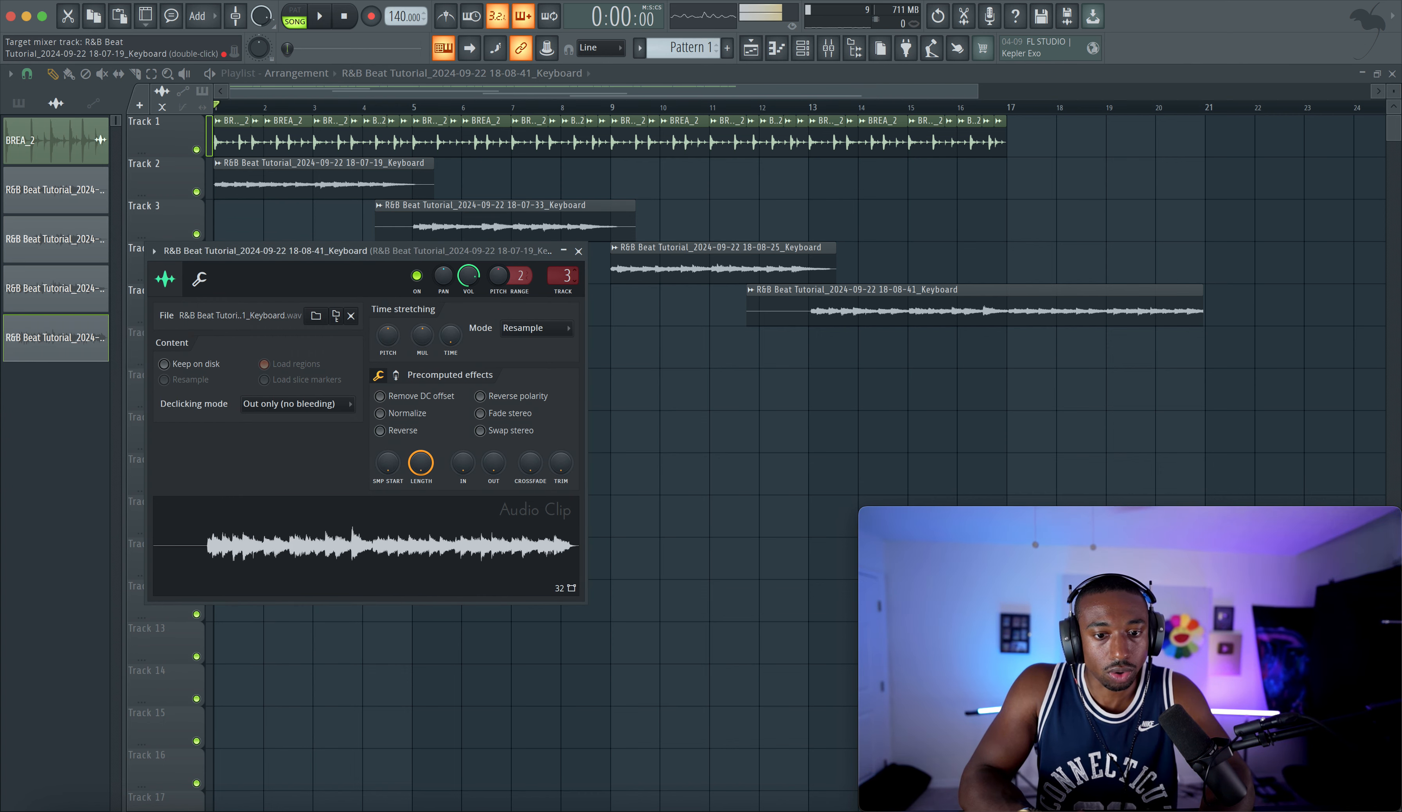
pyautogui.press('Escape')
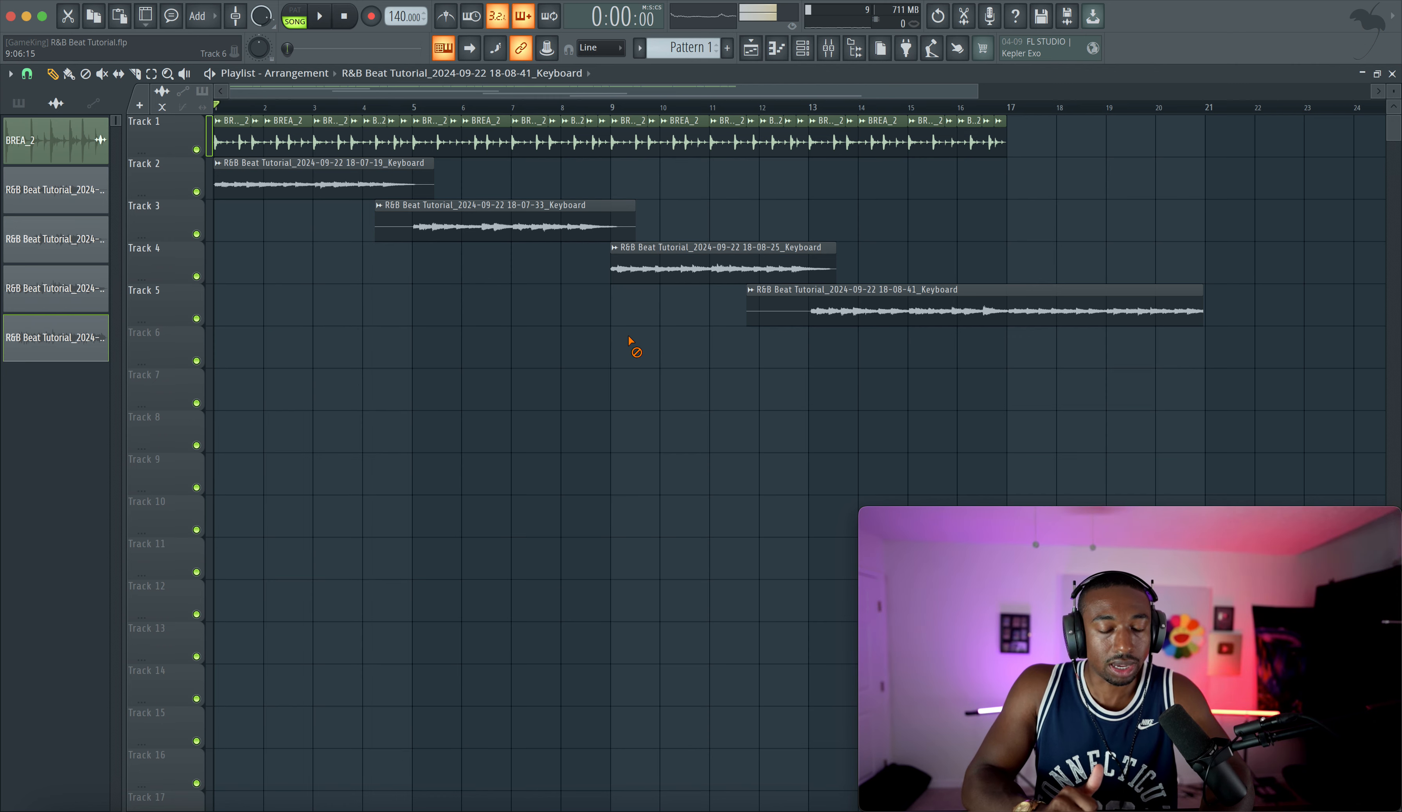
# Step: Play the arrangement from the start, slice the Track 5 take at bar 17 and delete the leftover end
pyautogui.click(591, 377)
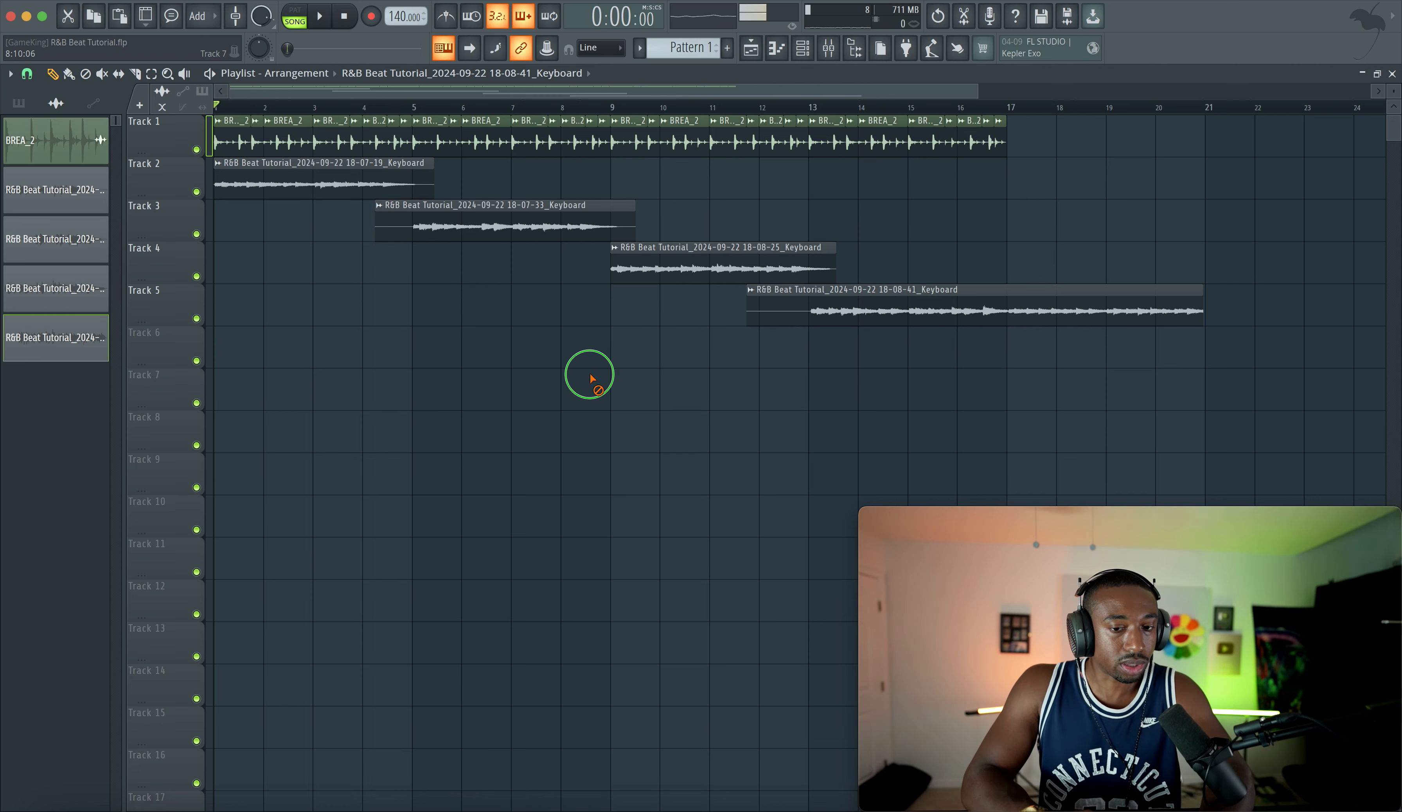
pyautogui.press('space')
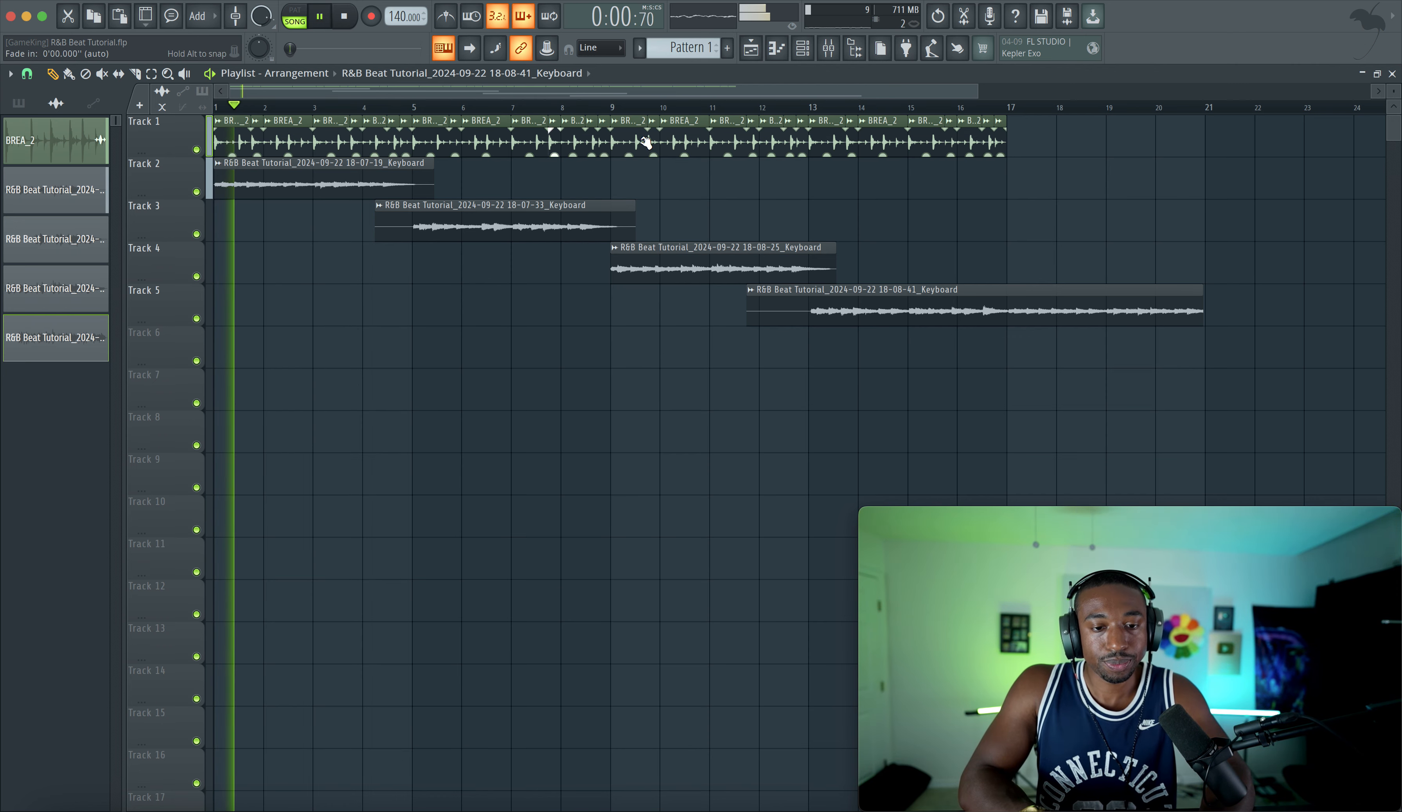
pyautogui.click(136, 75)
pyautogui.moveTo(1008, 241); pyautogui.dragTo(1011, 296)
pyautogui.keyDown('super'); pyautogui.click(1035, 303); pyautogui.keyUp('super')
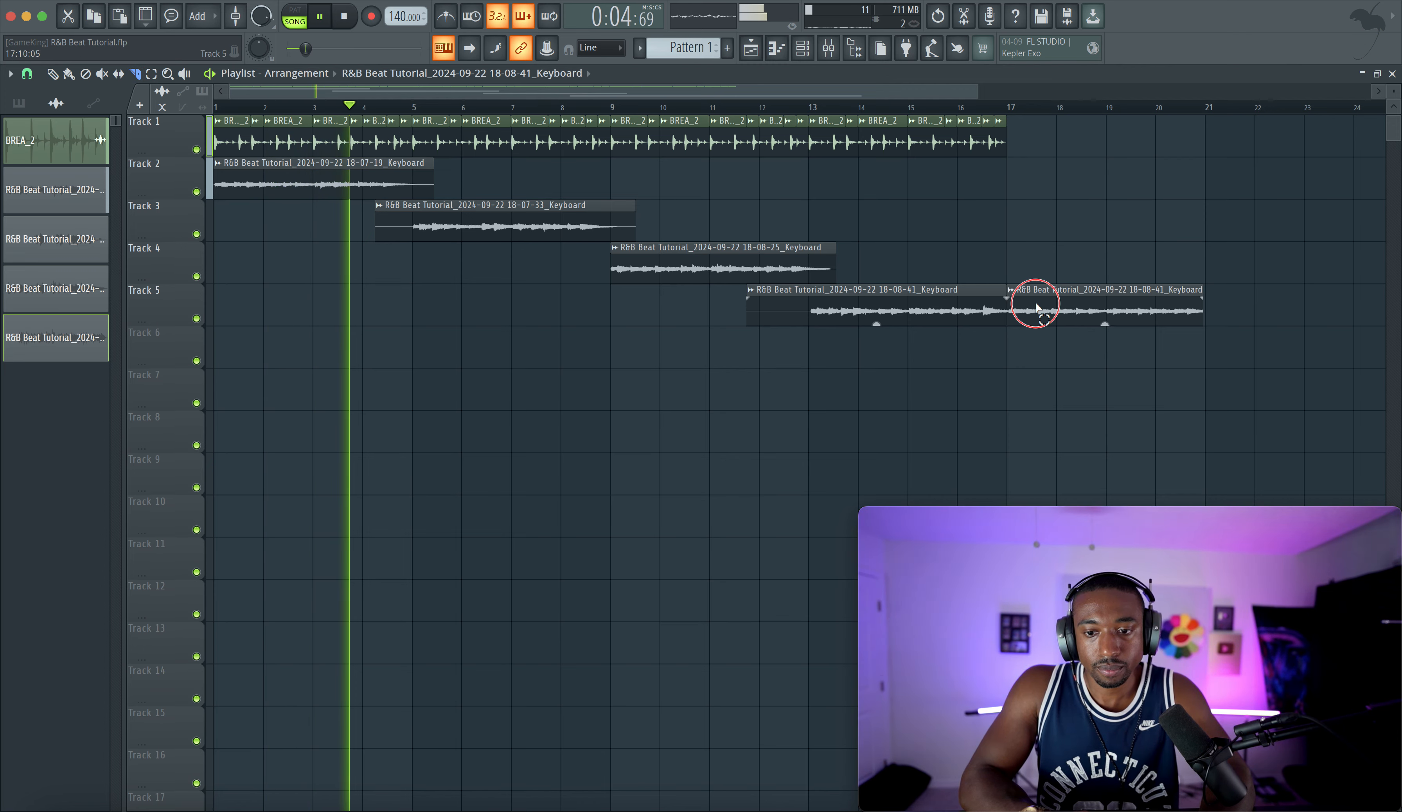
pyautogui.press('Delete')
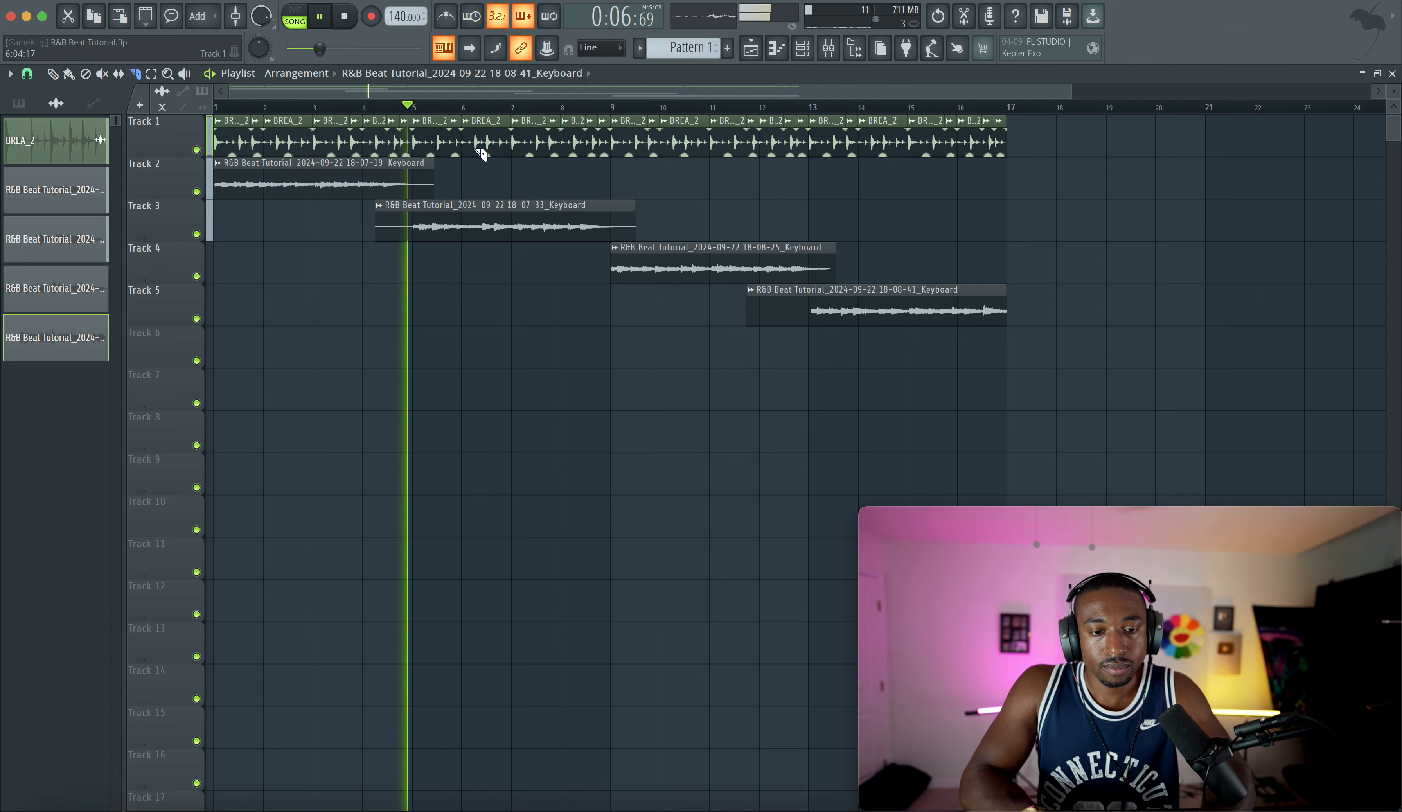
pyautogui.click(54, 74)
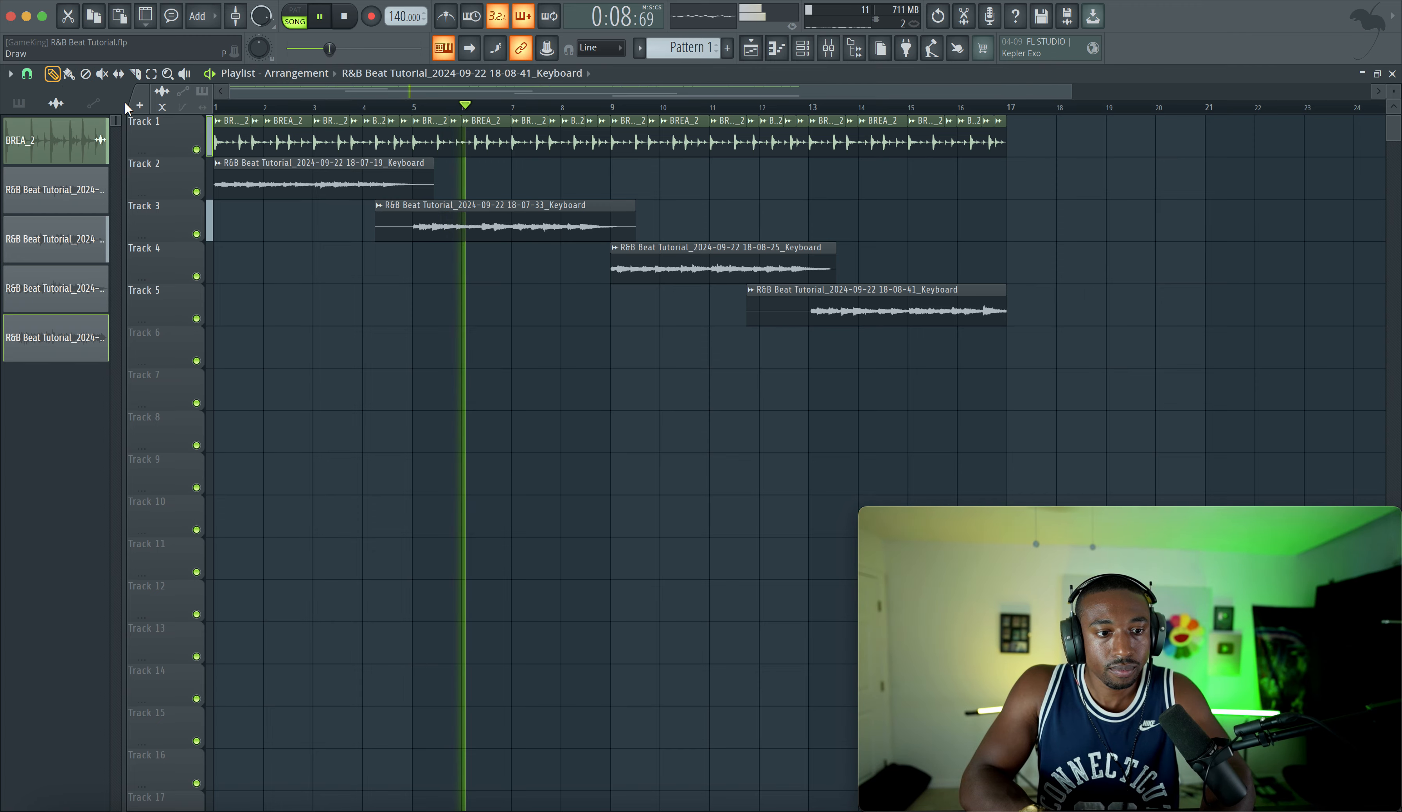
# Step: Lower the keyboard takes' mixer track volume slightly and trim the beginning of the Track 5 take to bar 13
pyautogui.press('F9')
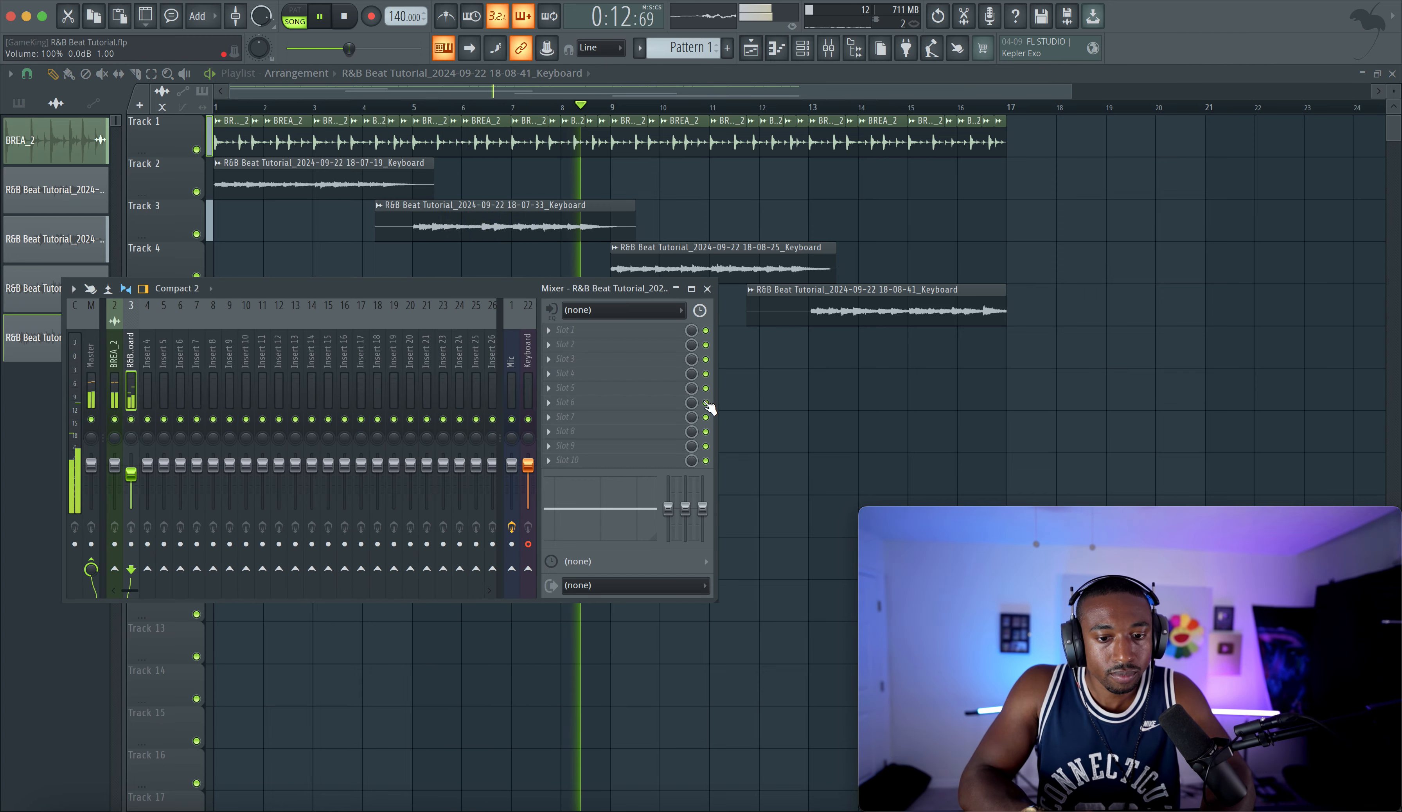
pyautogui.rightClick(817, 407)
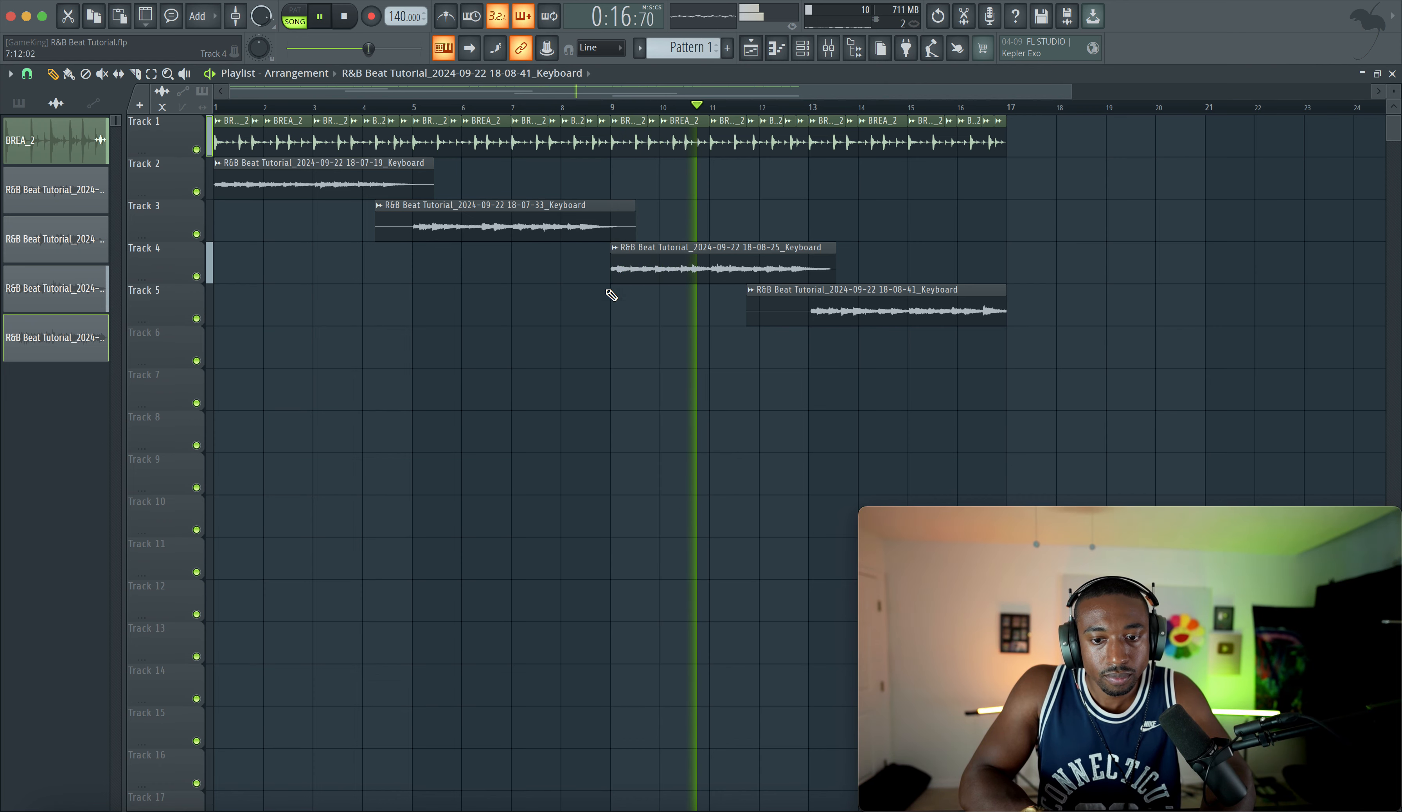
pyautogui.moveTo(745, 310); pyautogui.dragTo(813, 320)
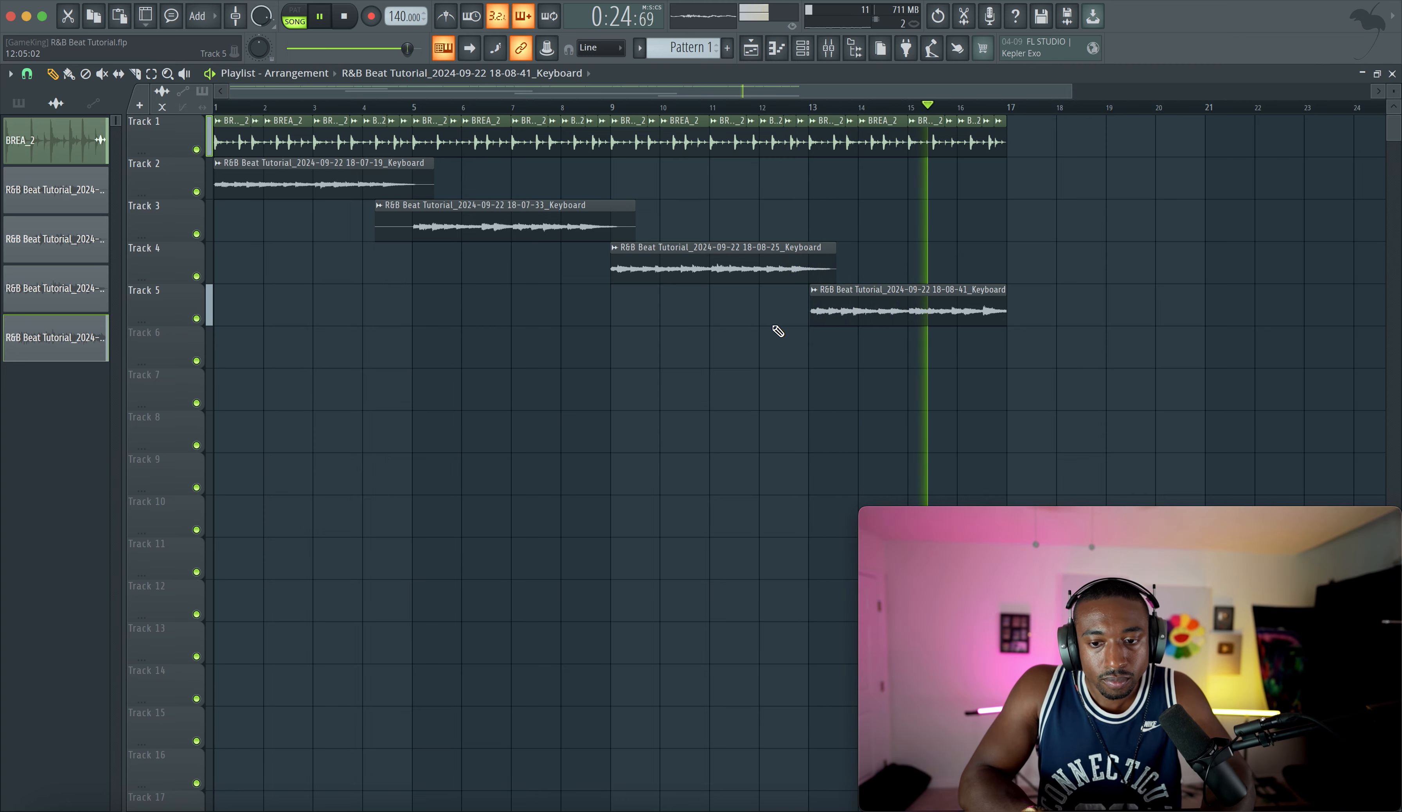
pyautogui.scroll(2, 813, 357)
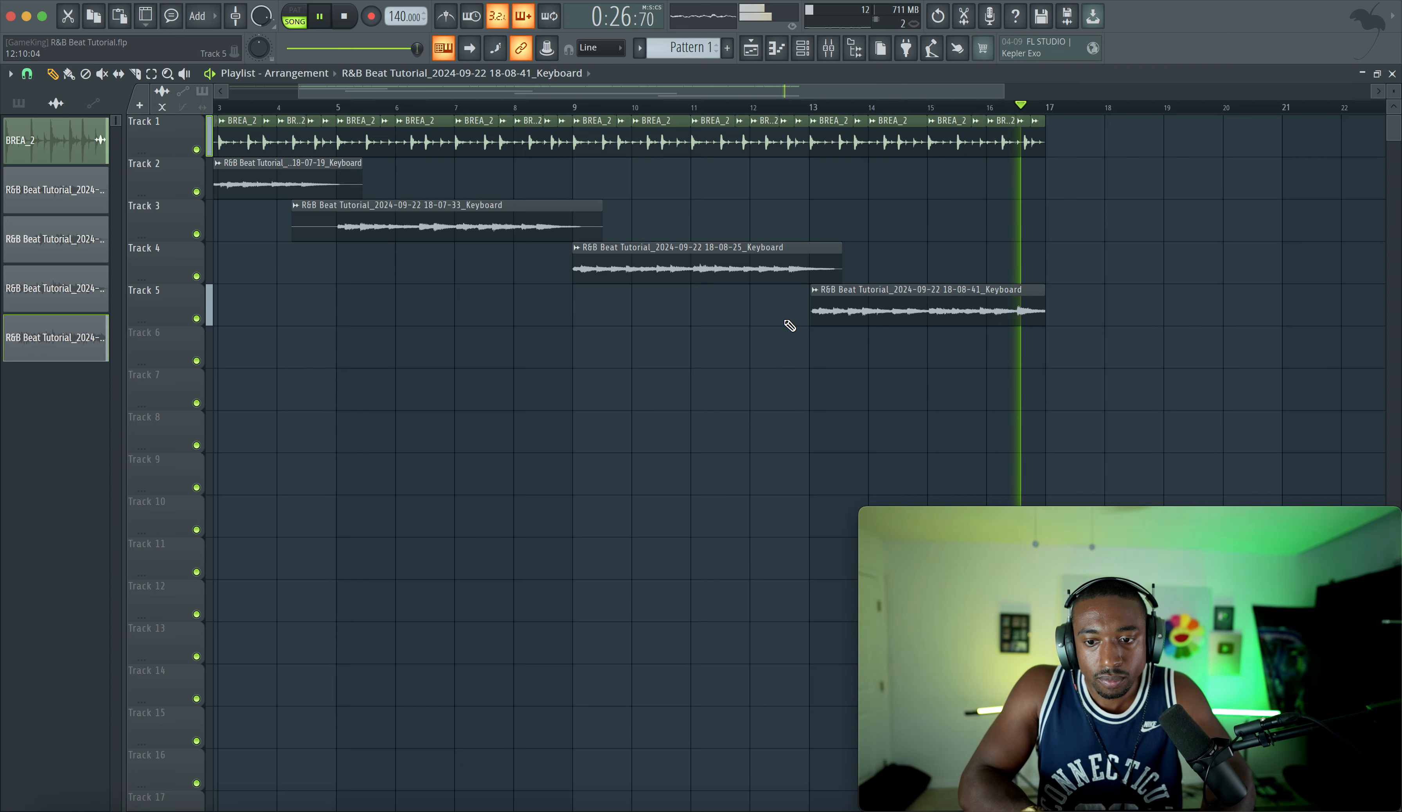
pyautogui.scroll(-2, 789, 323)
pyautogui.press('space')
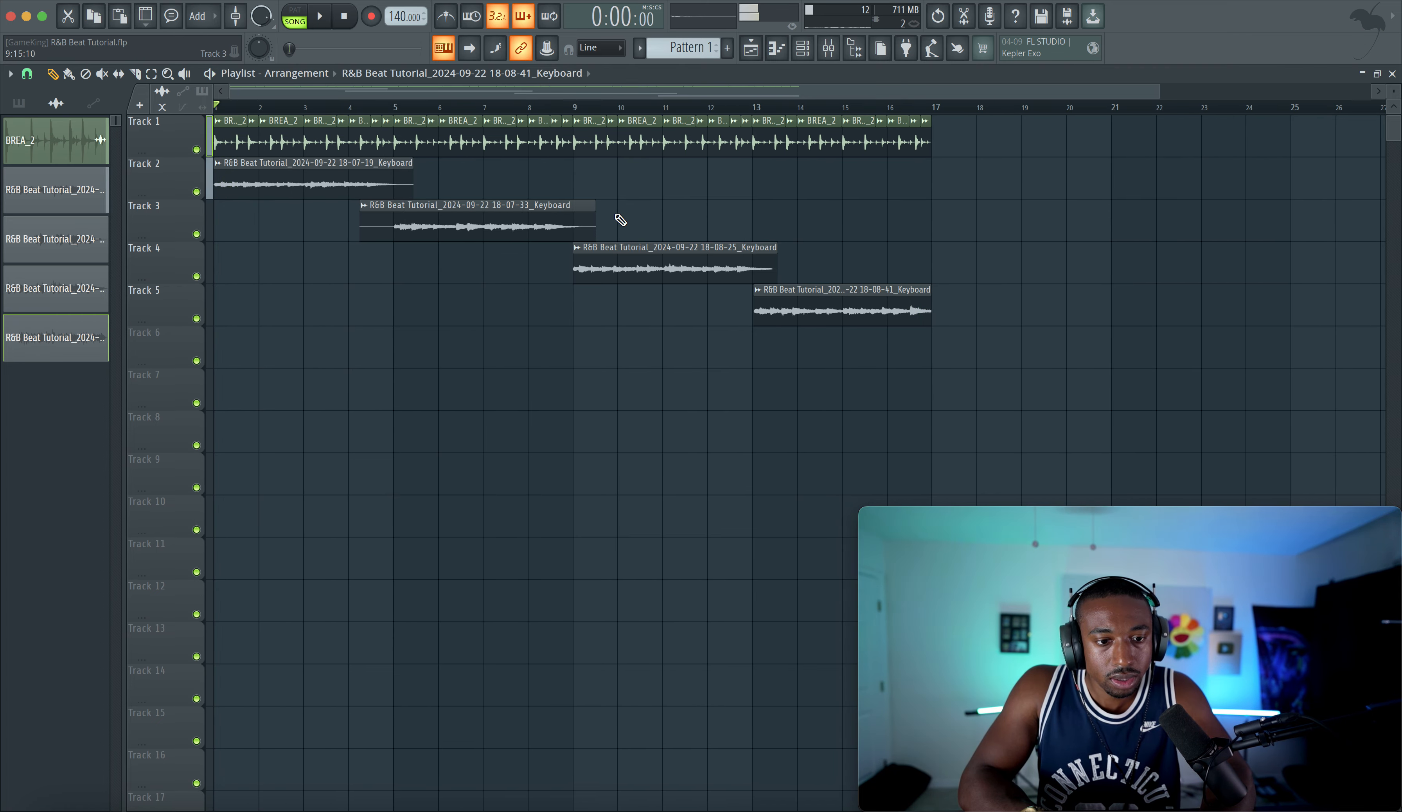
pyautogui.click(360, 239)
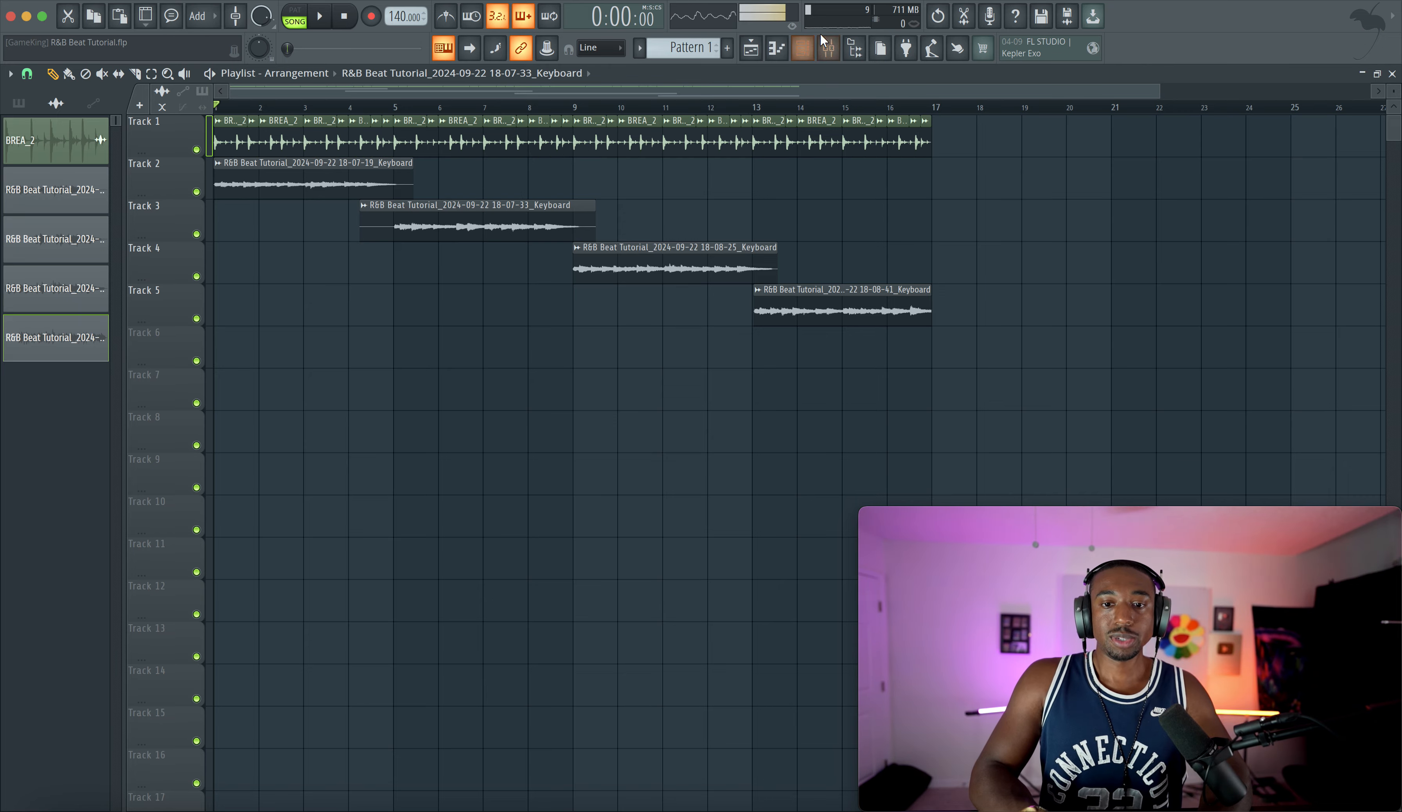
# Step: Add a FLEX instrument channel and load the Steinway D preset from the Essential Pianos pack
pyautogui.click(804, 48)
pyautogui.click(254, 271)
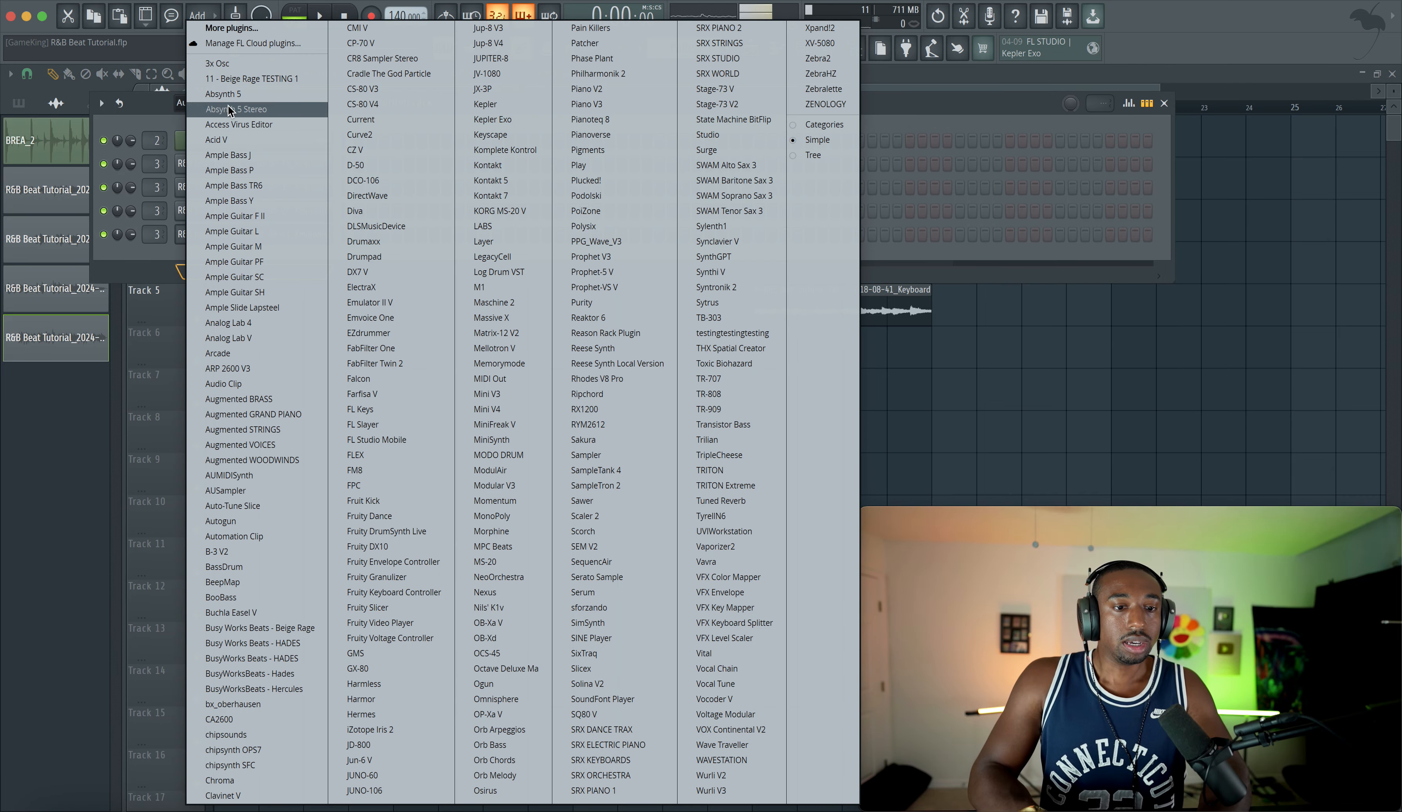
pyautogui.click(157, 131)
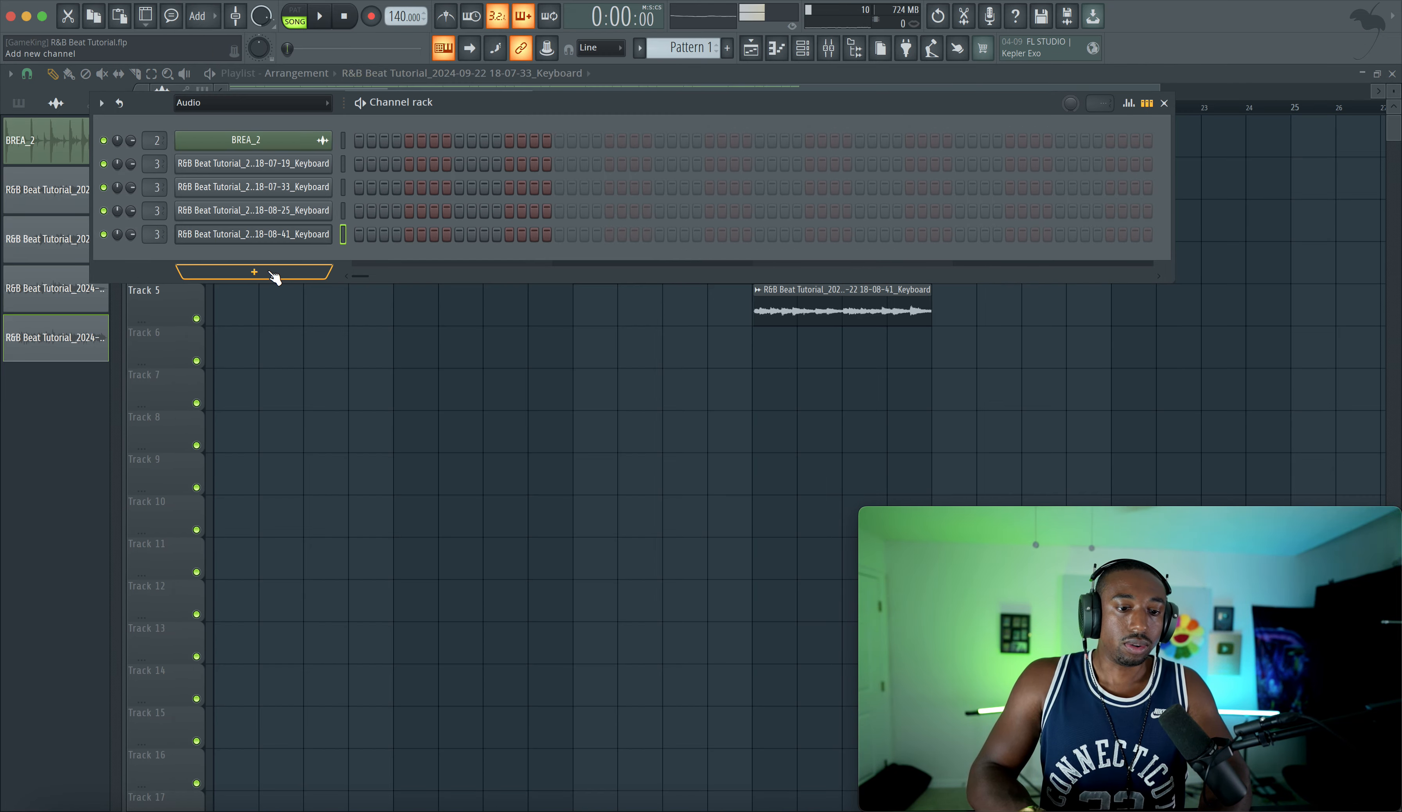
pyautogui.click(254, 272)
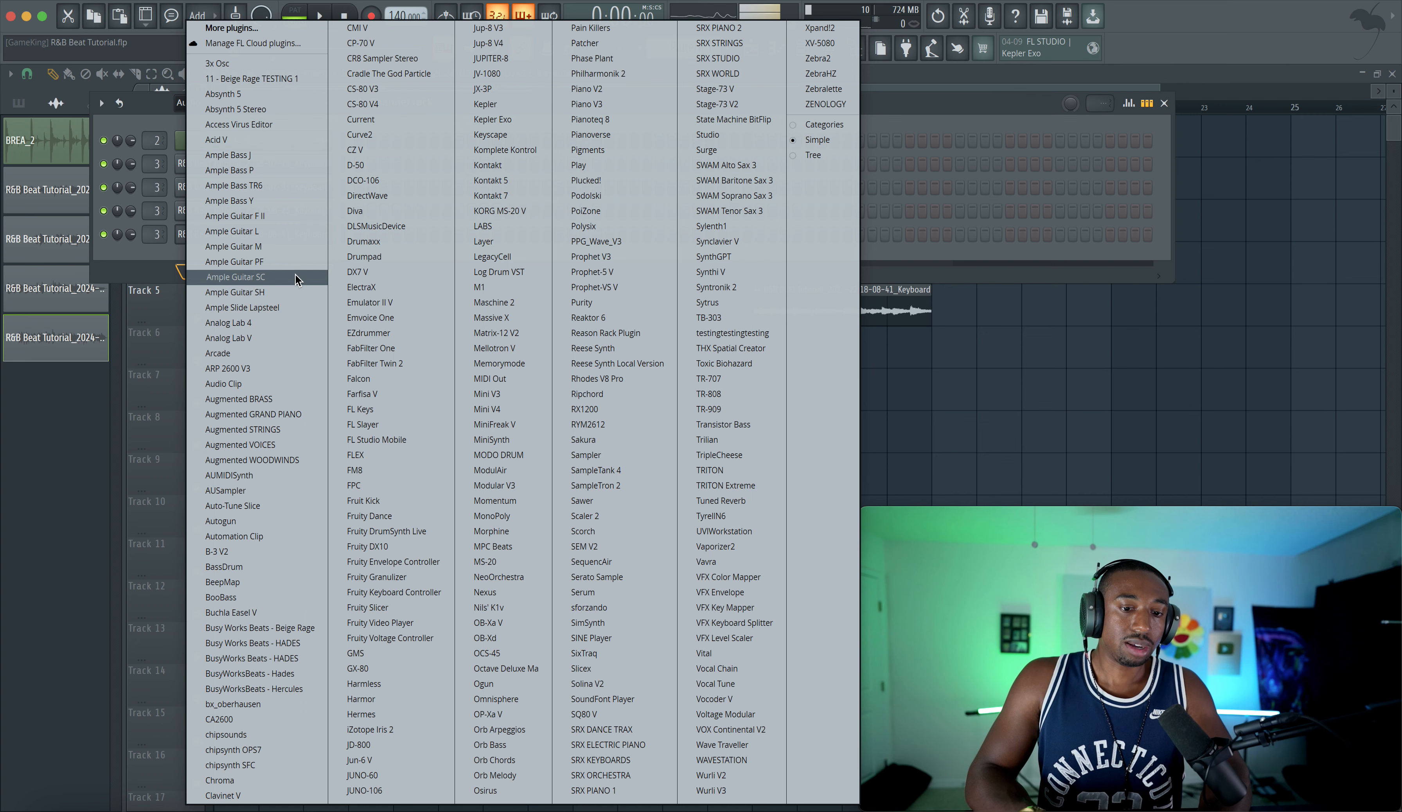
pyautogui.click(383, 454)
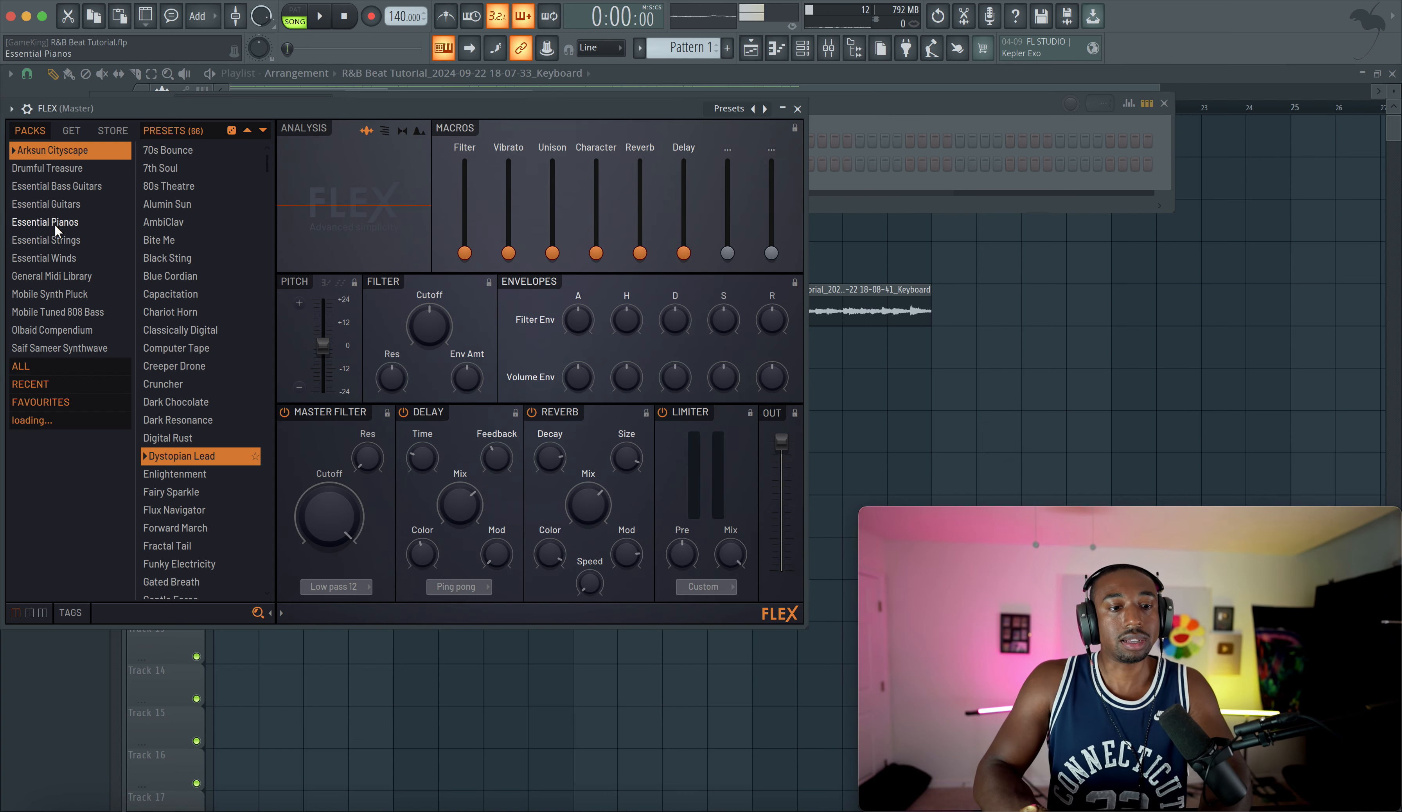
pyautogui.click(56, 223)
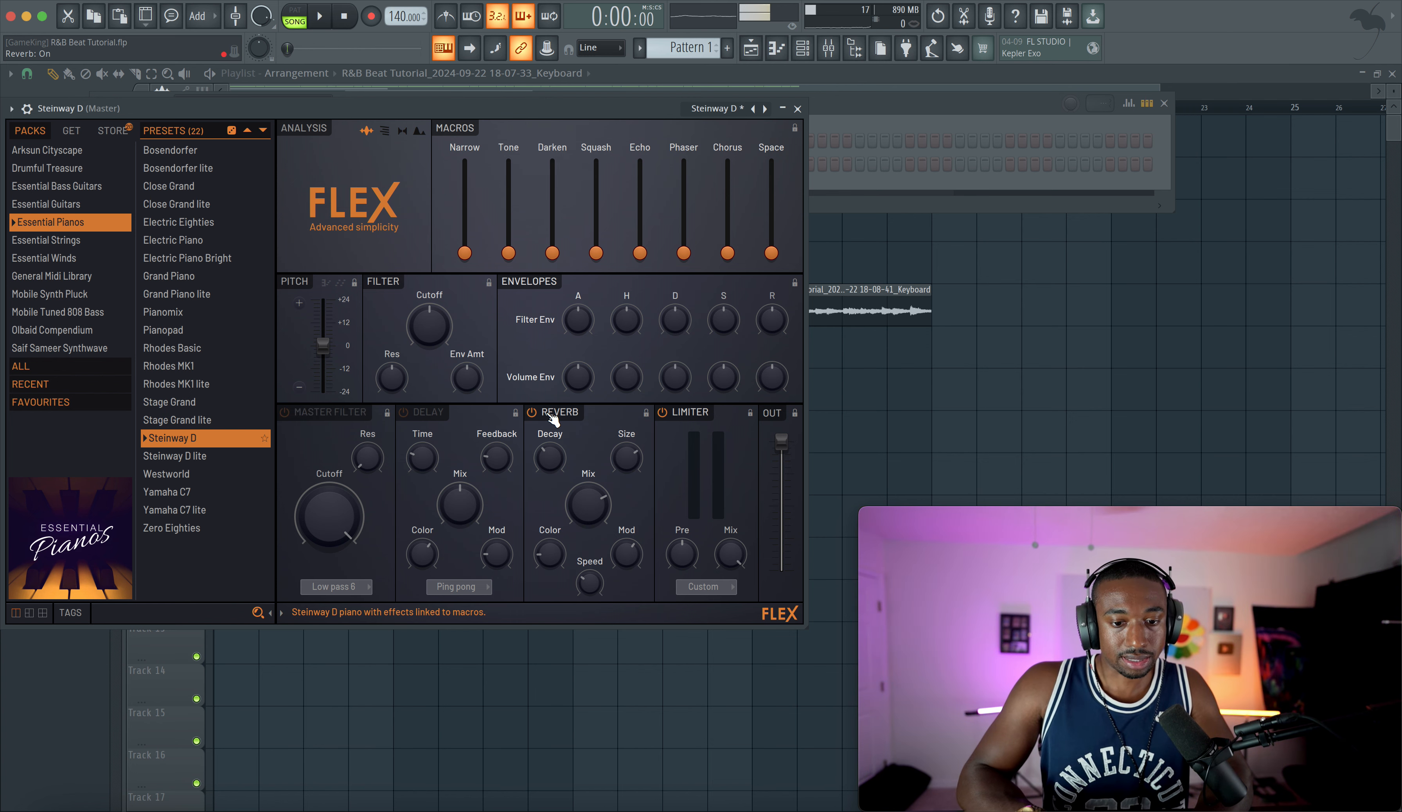
pyautogui.click(797, 109)
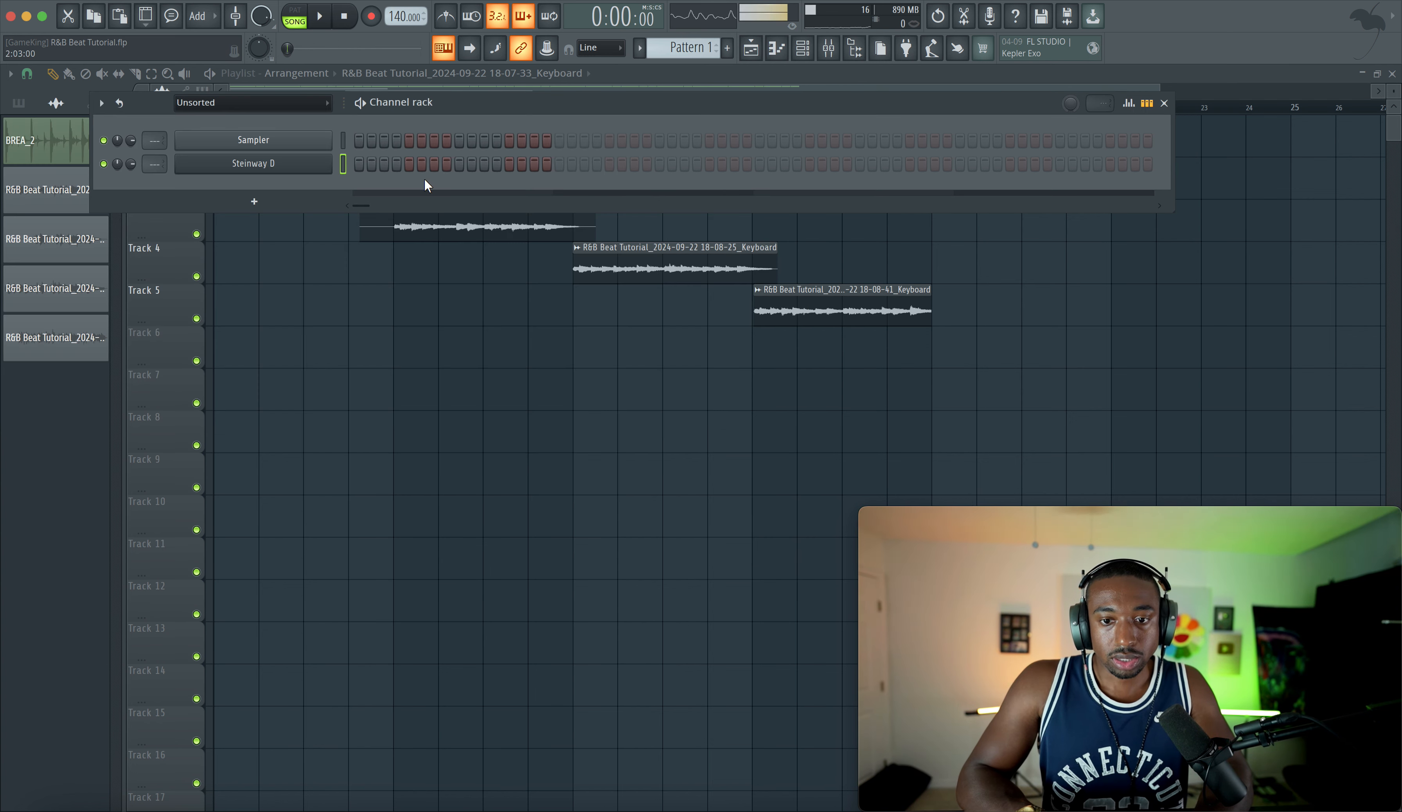
# Step: Open the Steinway D channel in the piano roll and draw a two-bar F2 note starting at bar 1
pyautogui.rightClick(312, 167)
pyautogui.click(368, 159)
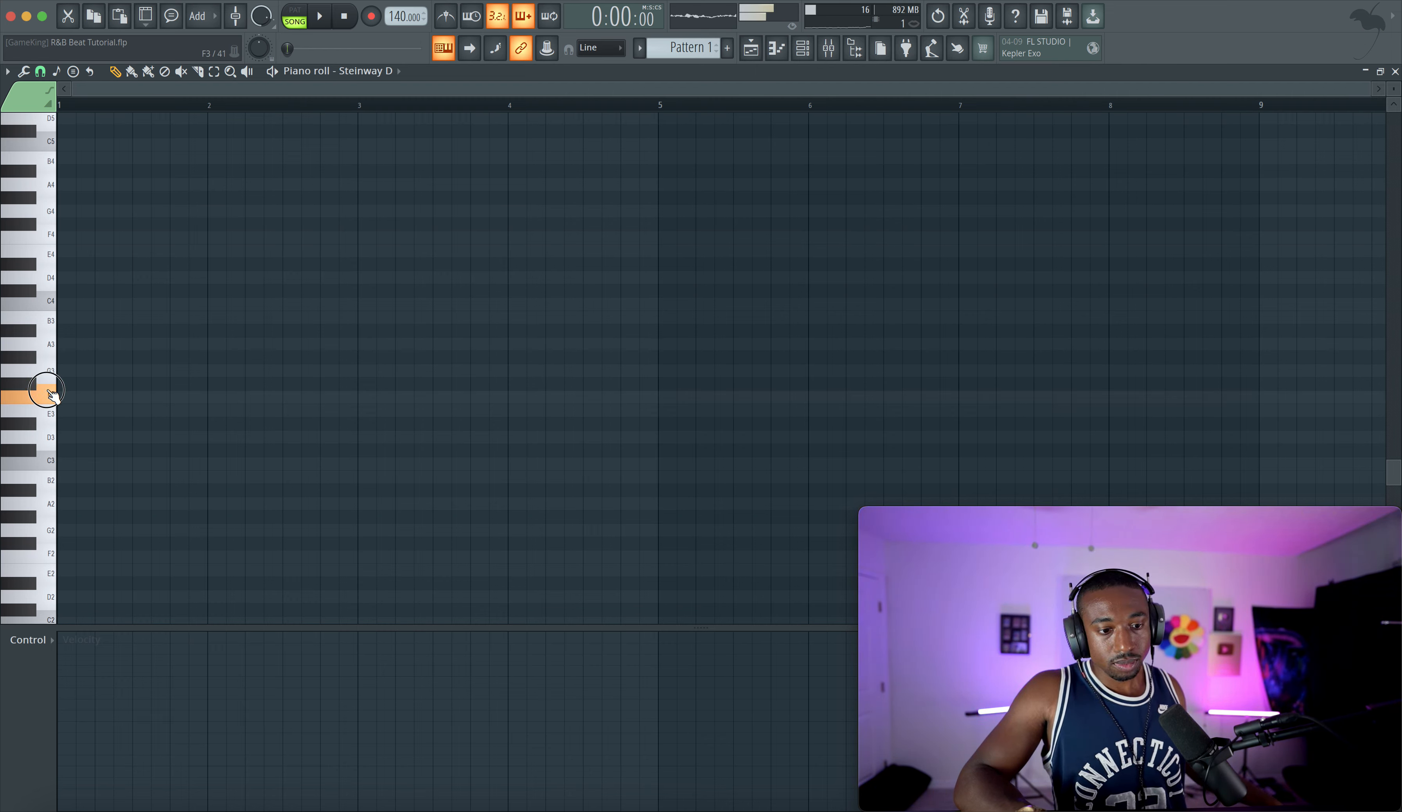
pyautogui.click(90, 556)
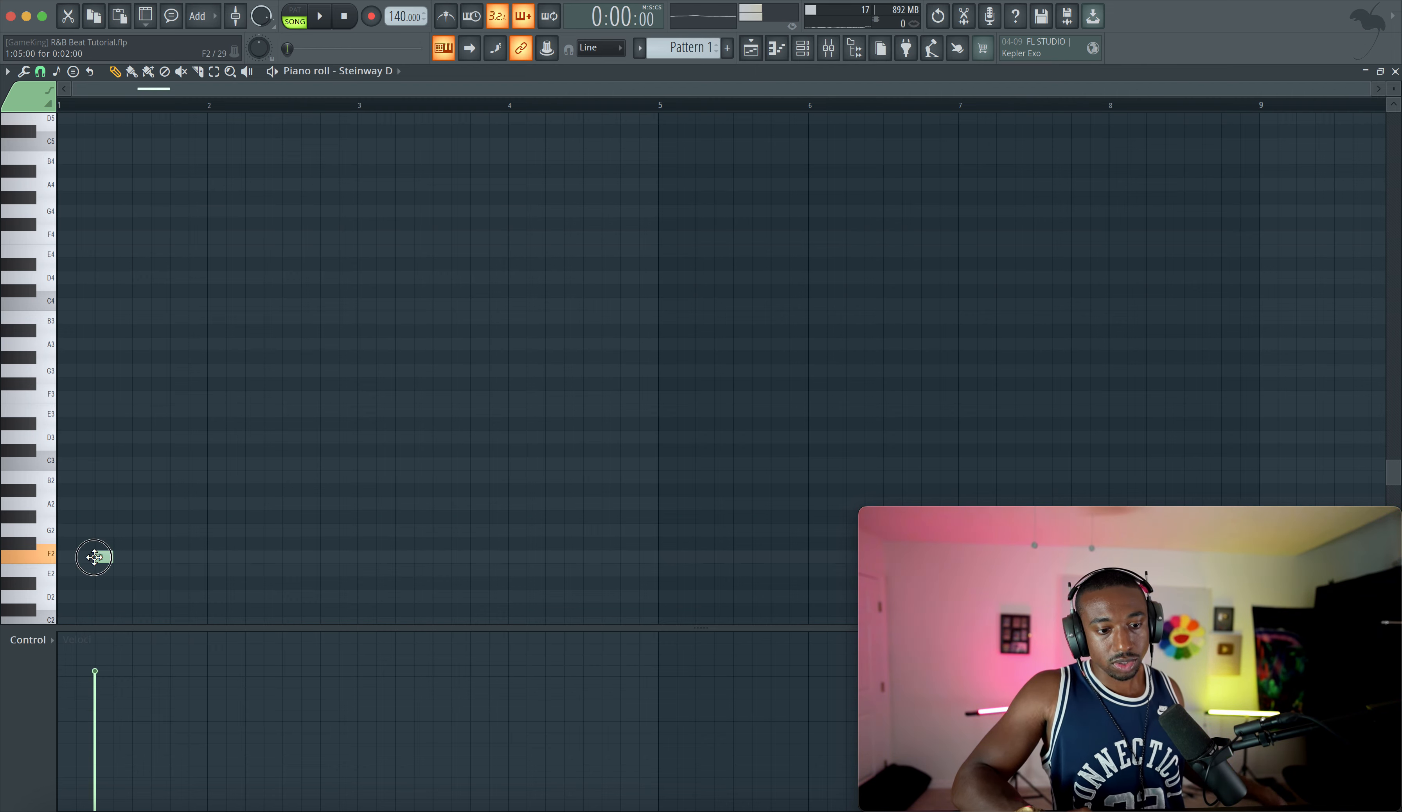
pyautogui.click(78, 557)
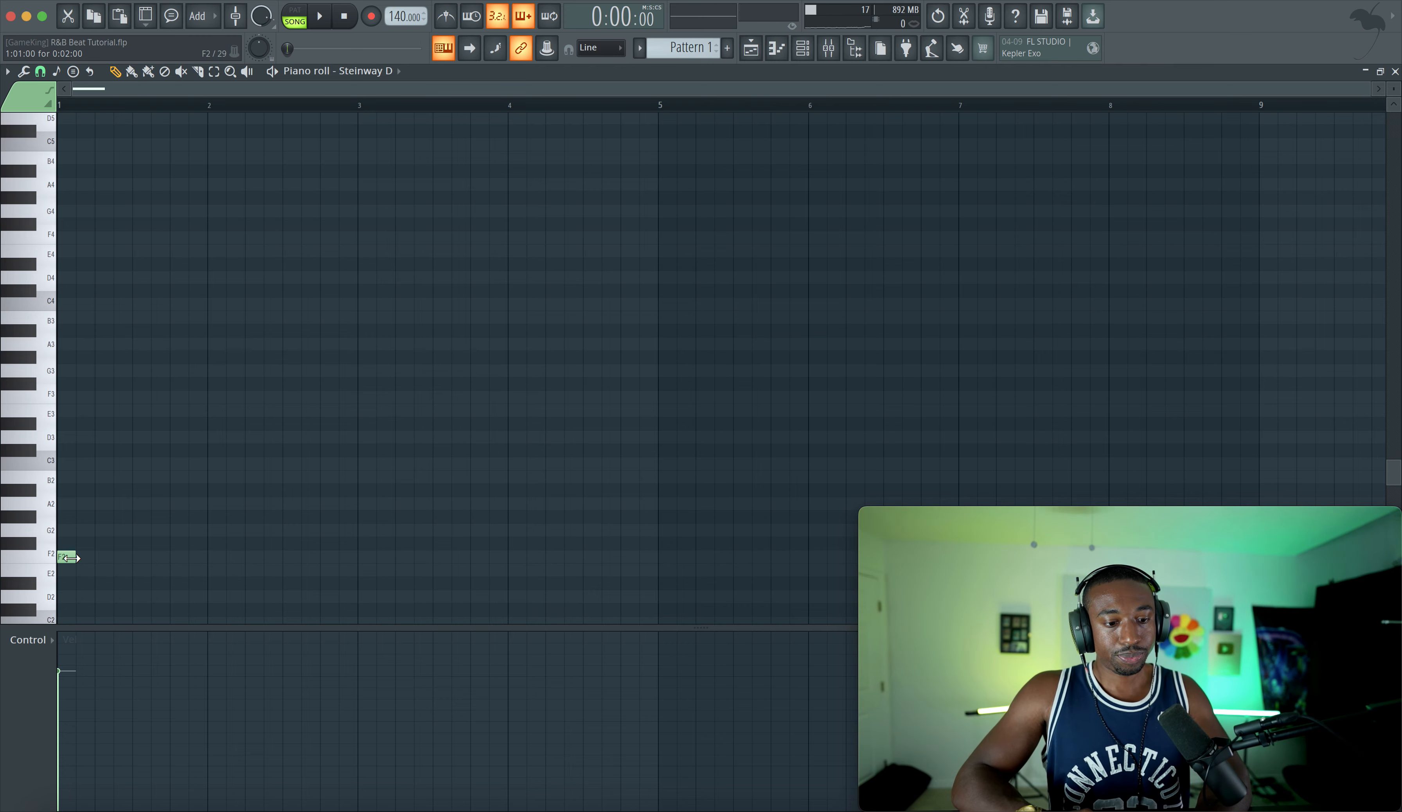
pyautogui.moveTo(71, 557); pyautogui.dragTo(296, 558)
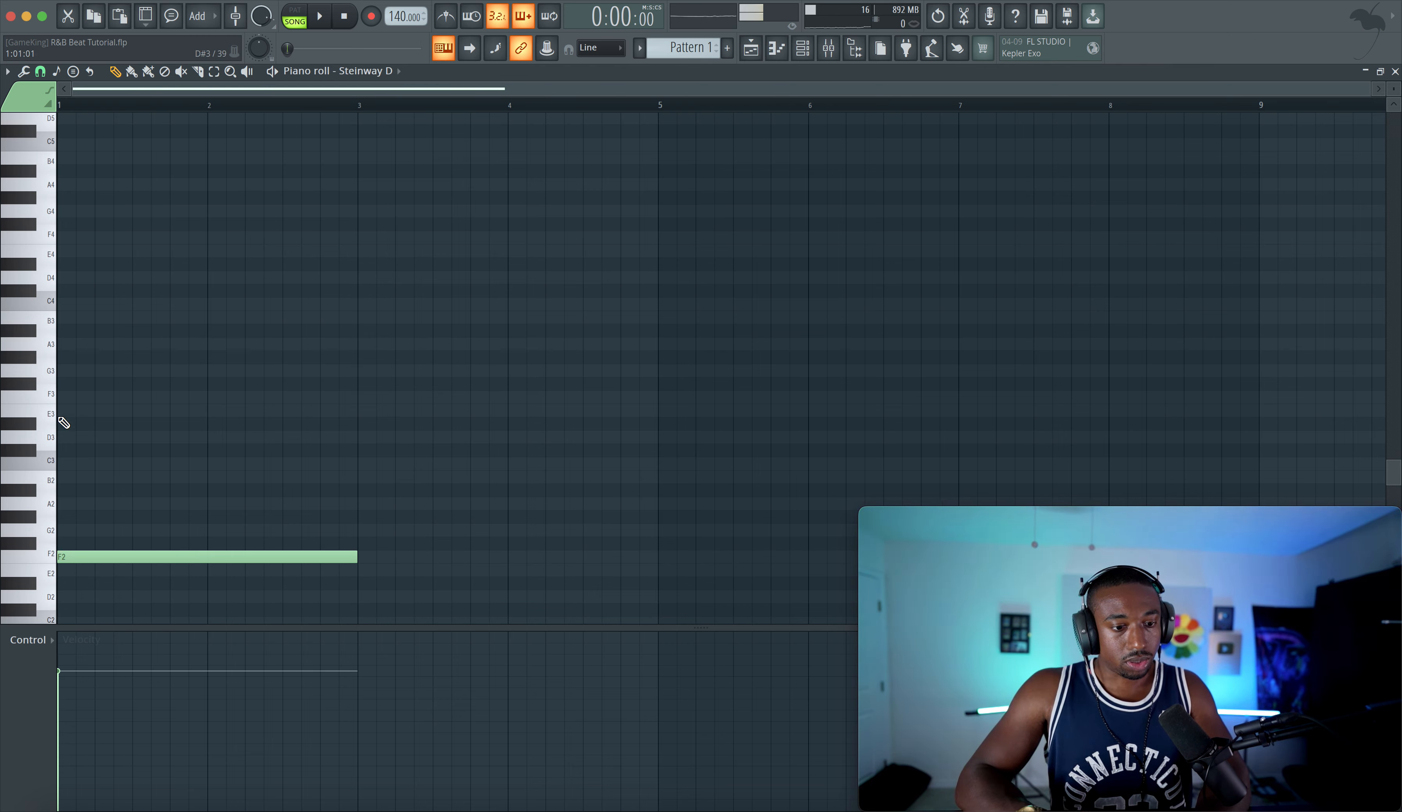
# Step: Stack two-bar F3, A3, C4, E4 and G4 notes above the F2 note at bar 1
pyautogui.click(63, 397)
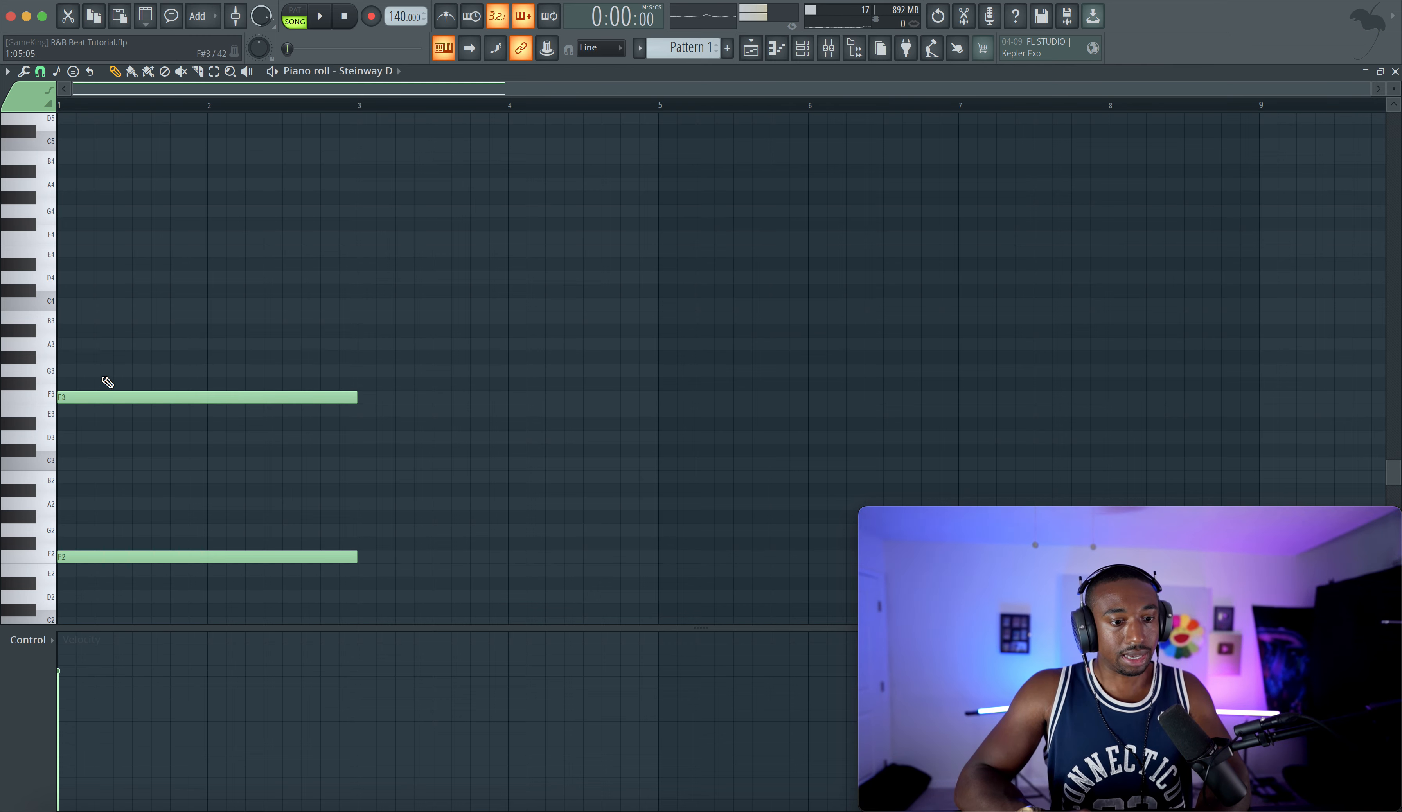
pyautogui.hotkey('ctrl', 'a')
pyautogui.click(63, 344)
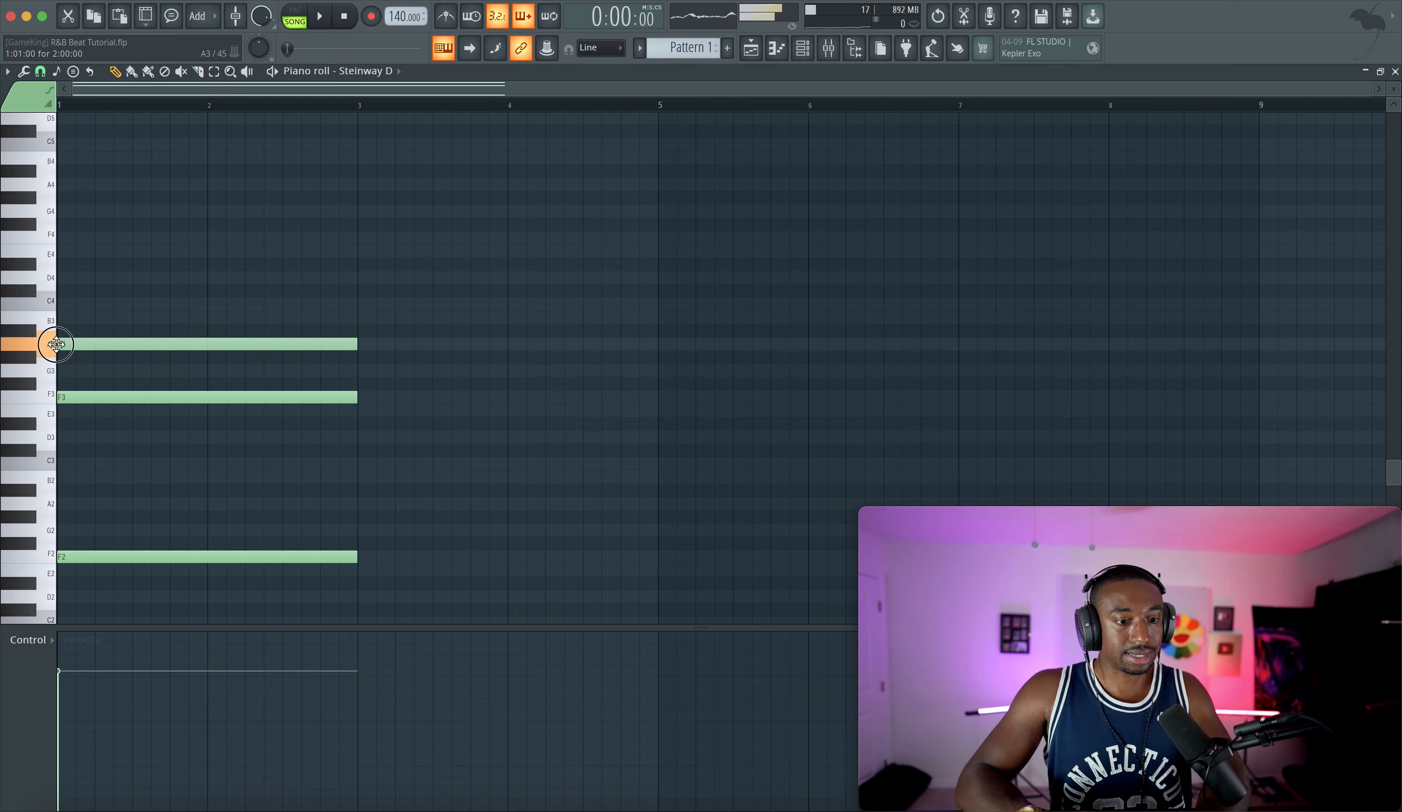
pyautogui.click(63, 304)
pyautogui.click(62, 251)
pyautogui.click(62, 210)
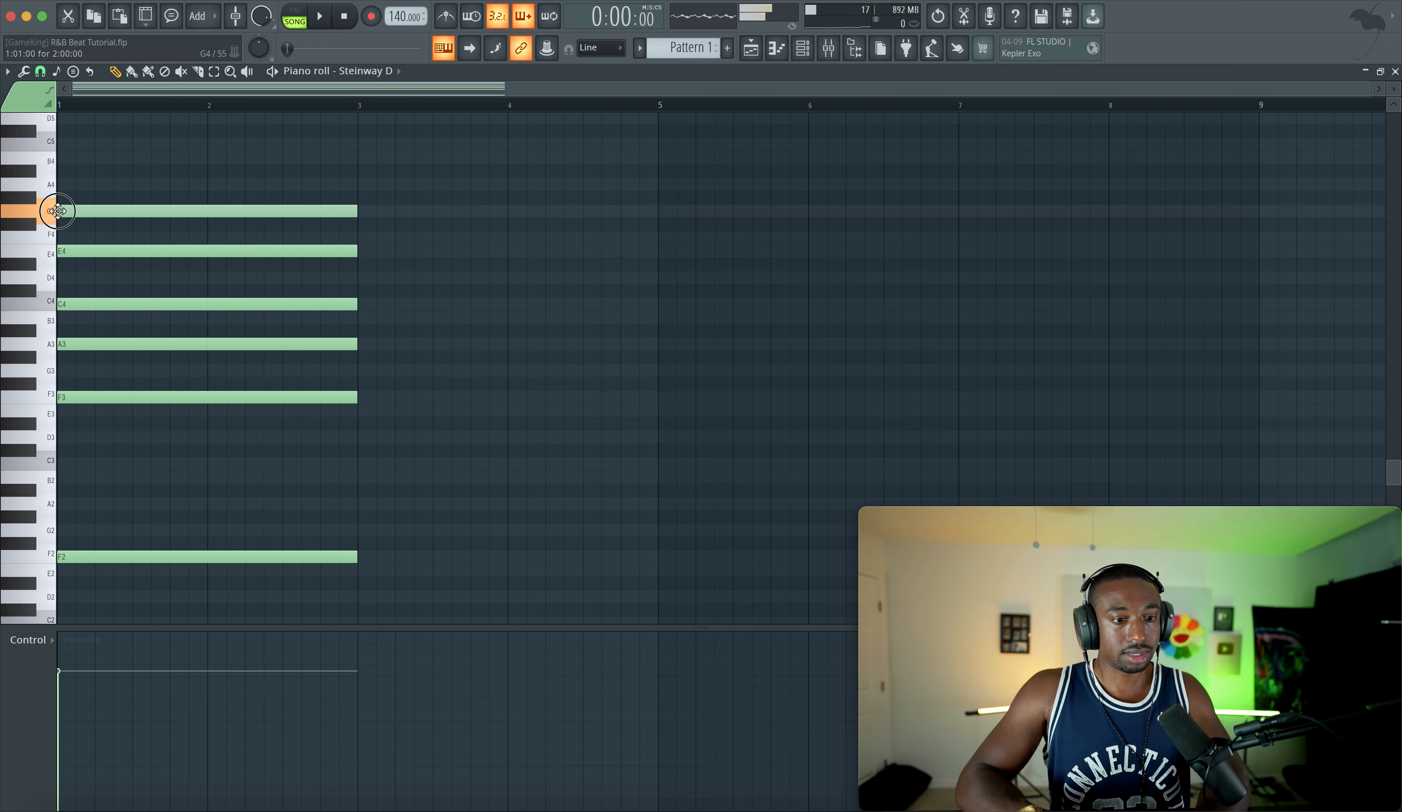
# Step: Raise the A3, C4, E4 and G4 notes by one octave and play the chord
pyautogui.moveTo(92, 343); pyautogui.dragTo(86, 183)
pyautogui.hotkey('ctrl', 'Up')
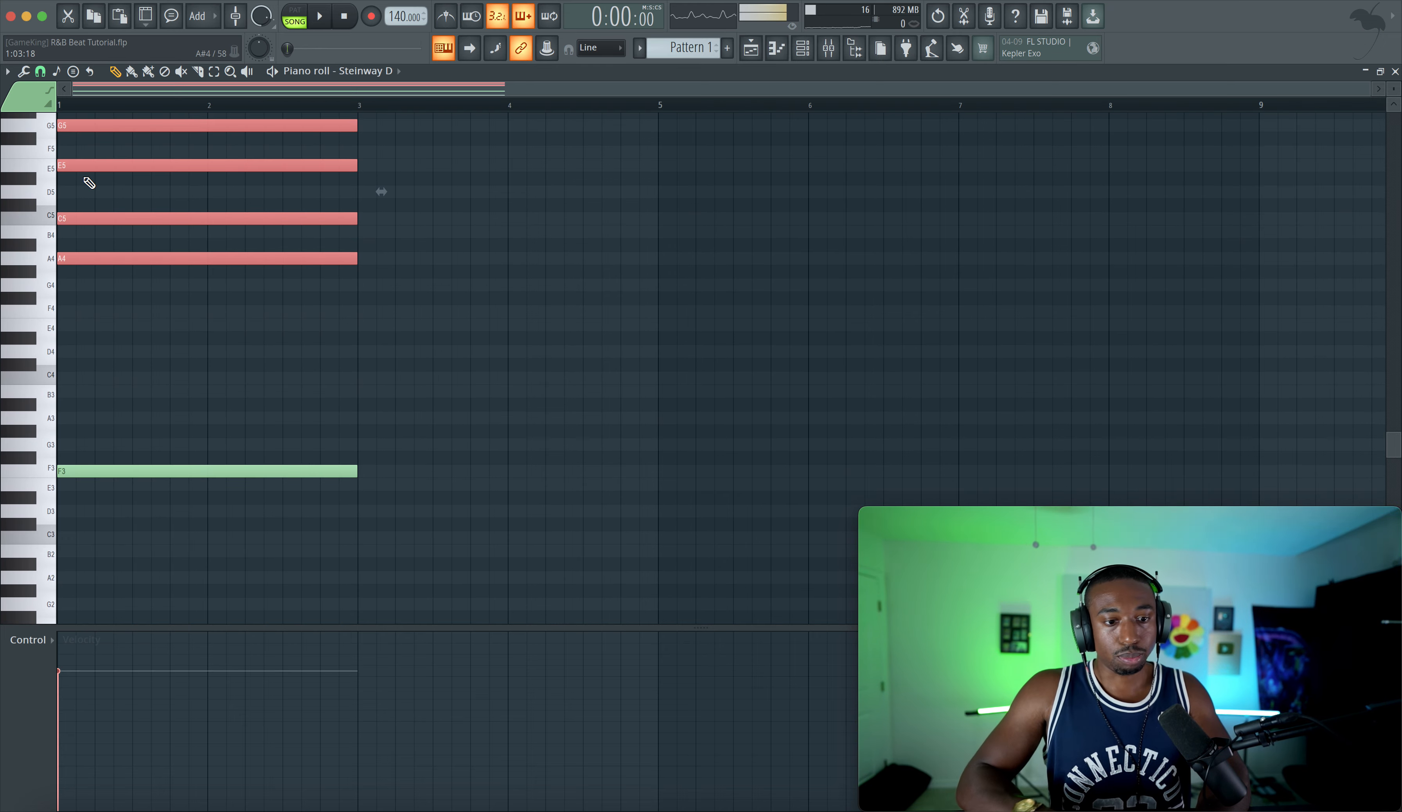
pyautogui.press('space')
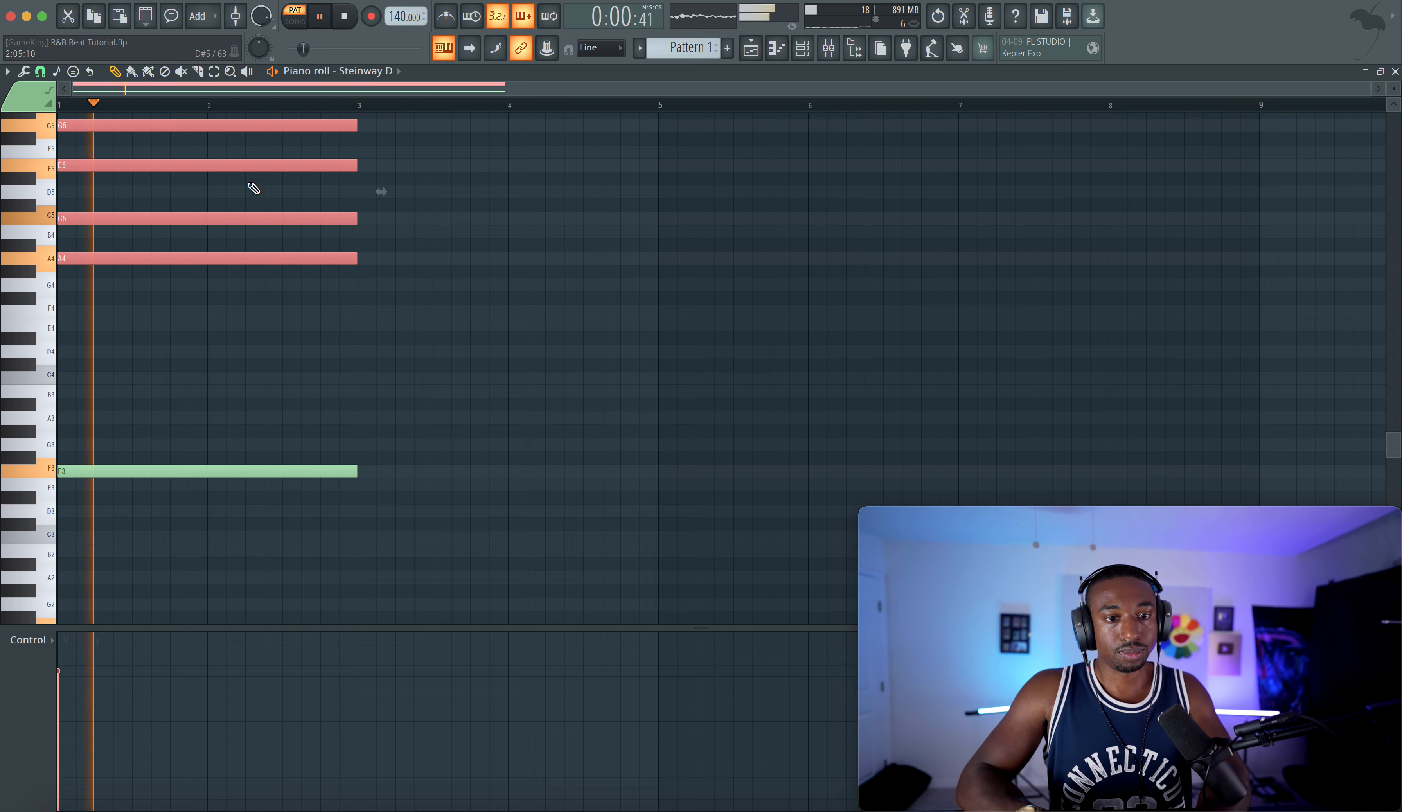
pyautogui.press('space')
# Step: Shift the A4, C5, E5 and G5 notes an eighth note later and slice them a quarter note after their start
pyautogui.scroll(1, 268, 291)
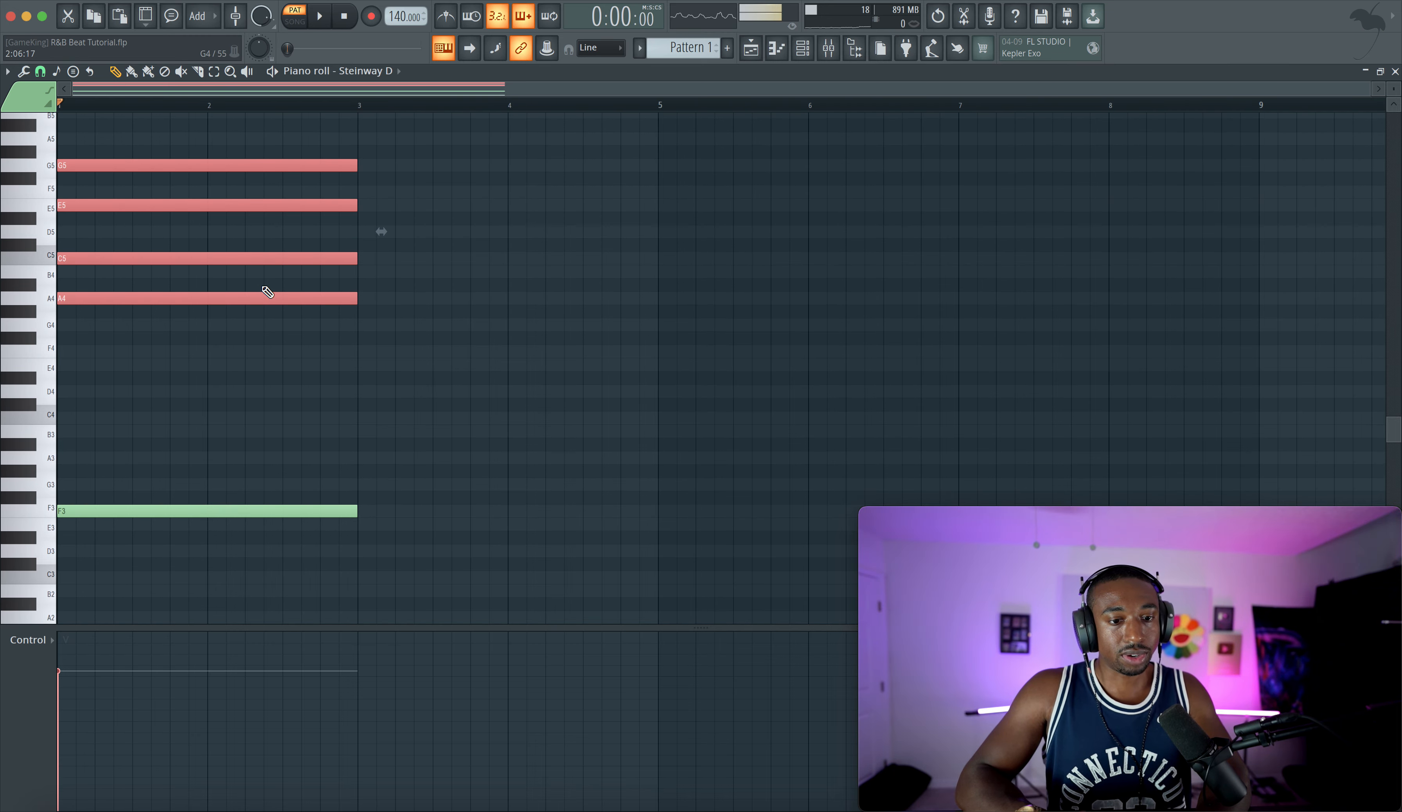
pyautogui.moveTo(85, 297); pyautogui.dragTo(121, 299)
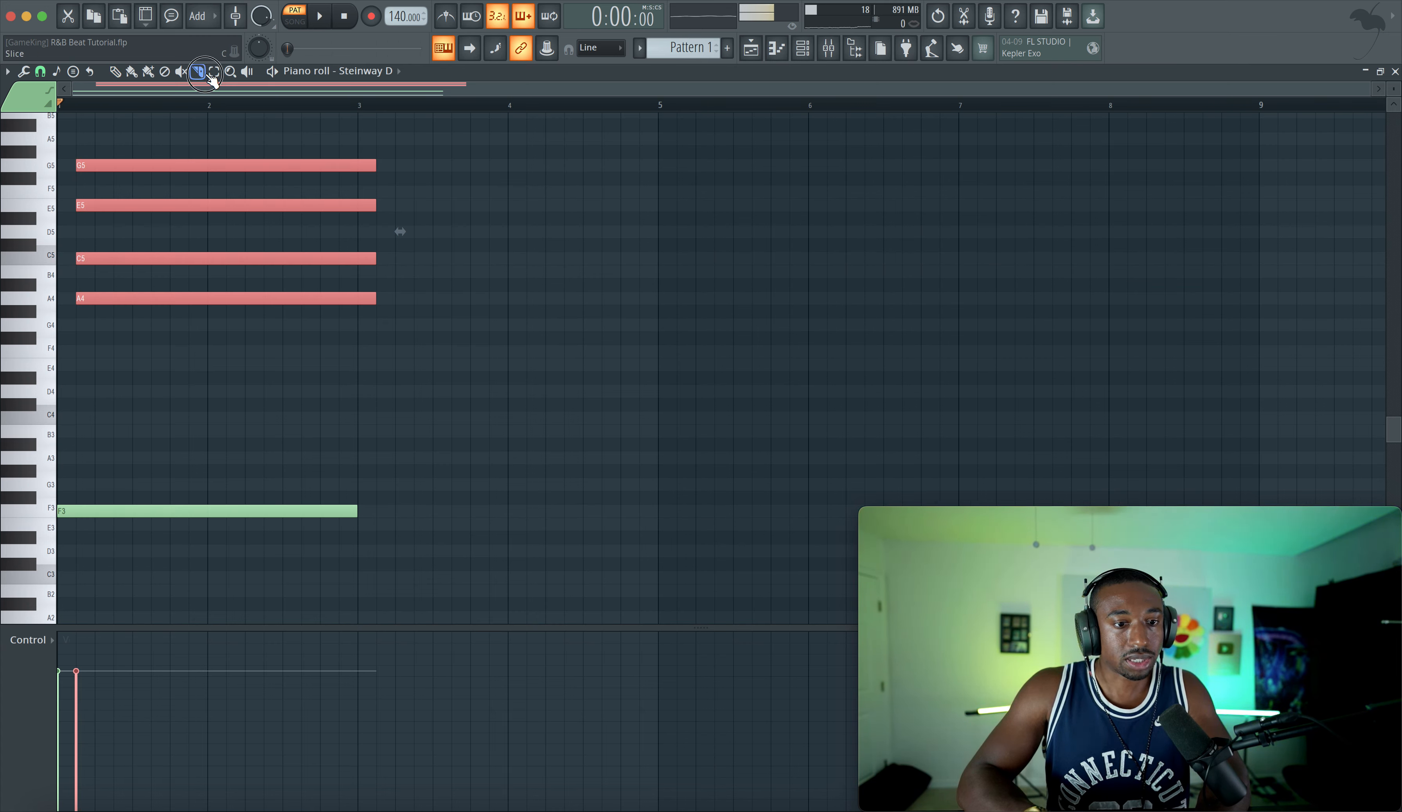
pyautogui.click(116, 167)
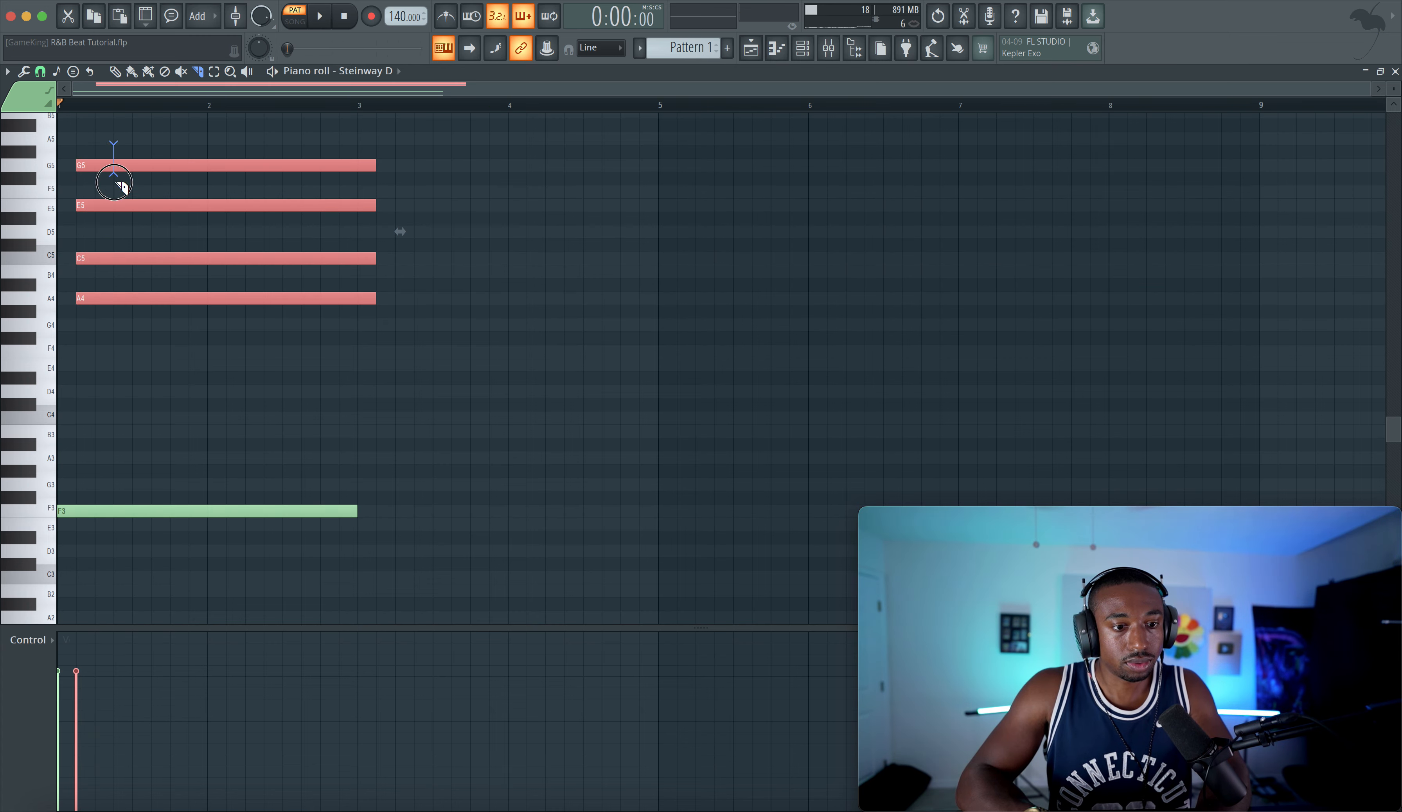
pyautogui.moveTo(113, 320); pyautogui.dragTo(114, 317)
pyautogui.press('space')
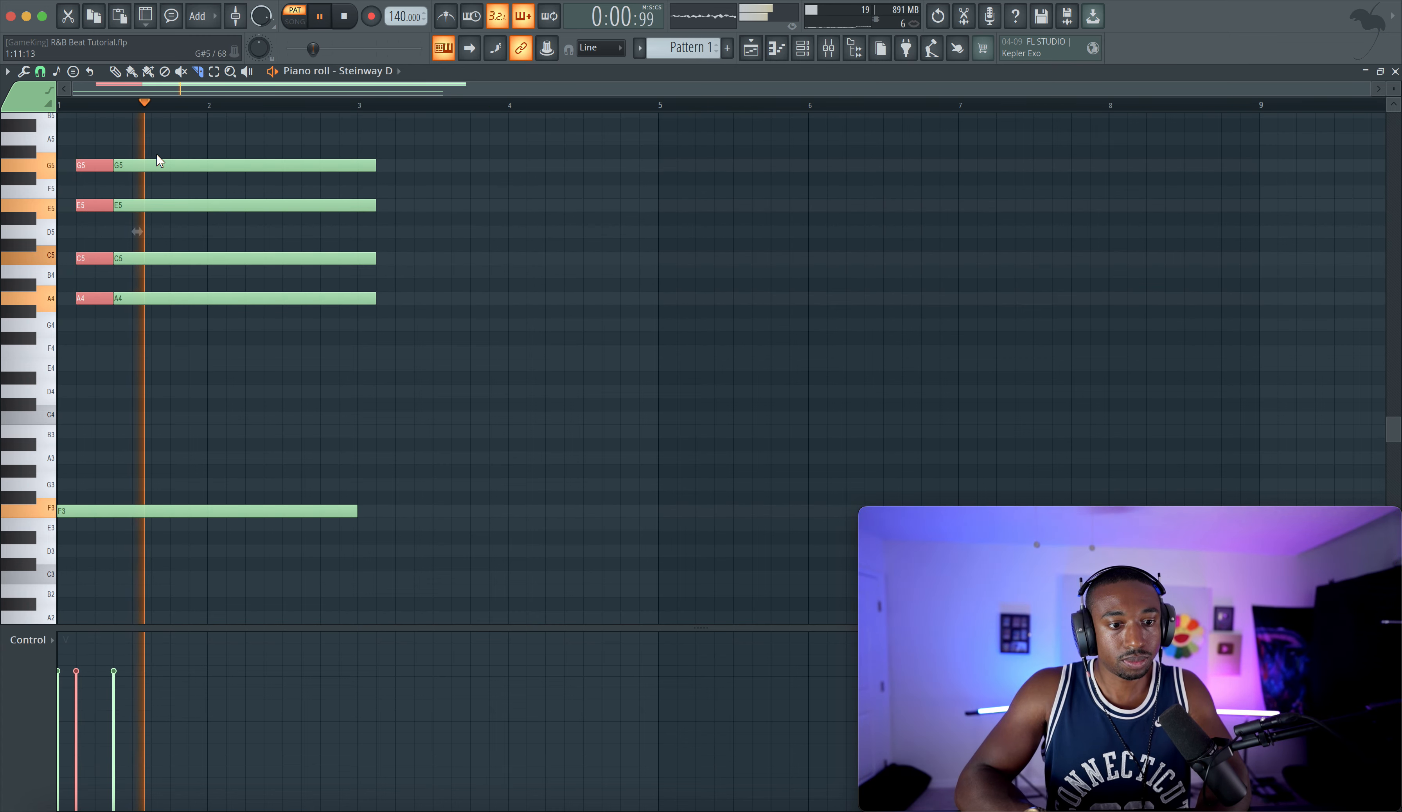
# Step: Slice the remaining upper chord notes at quarter-note intervals and remove the tail that extends past bar 3
pyautogui.press('space')
pyautogui.moveTo(169, 143); pyautogui.dragTo(160, 319)
pyautogui.moveTo(176, 181); pyautogui.dragTo(162, 318)
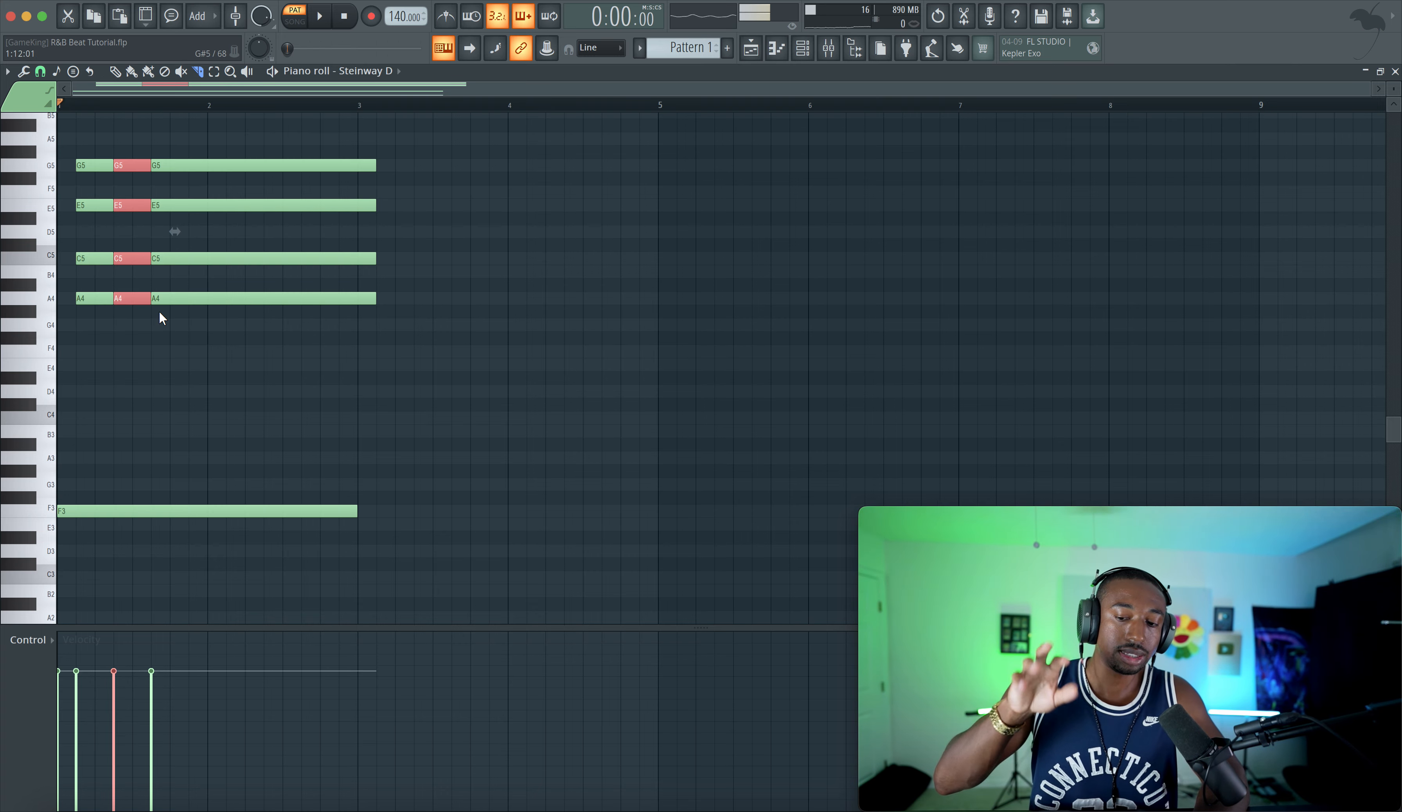
pyautogui.press('space')
pyautogui.moveTo(187, 148); pyautogui.dragTo(193, 315)
pyautogui.moveTo(225, 147); pyautogui.dragTo(307, 315)
pyautogui.press('space')
pyautogui.moveTo(360, 144); pyautogui.dragTo(369, 251)
pyautogui.moveTo(377, 321); pyautogui.dragTo(366, 327)
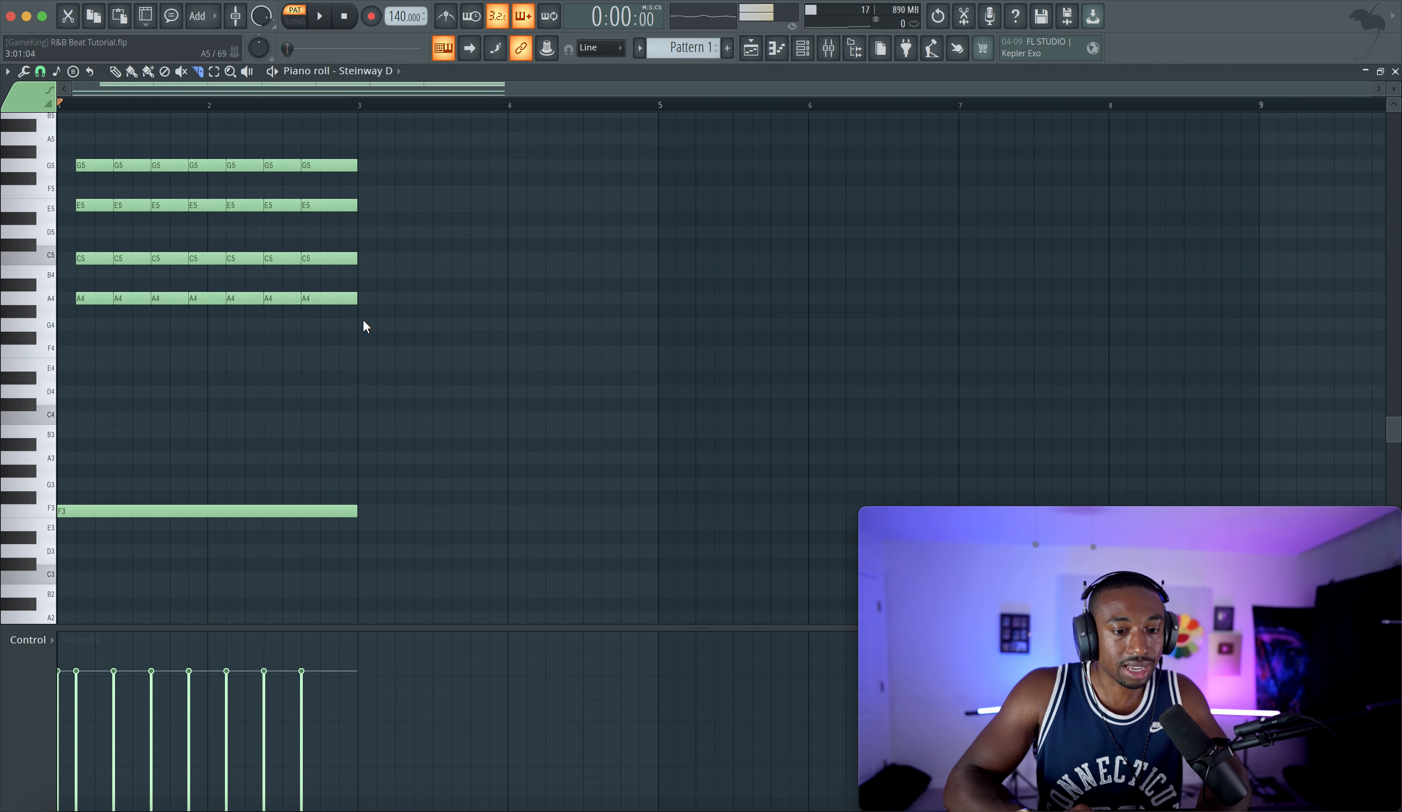
# Step: Apply the Humanize script to the notes with its Quasi-Normal distribution and 1/64 start time reference
pyautogui.click(33, 72)
pyautogui.click(227, 228)
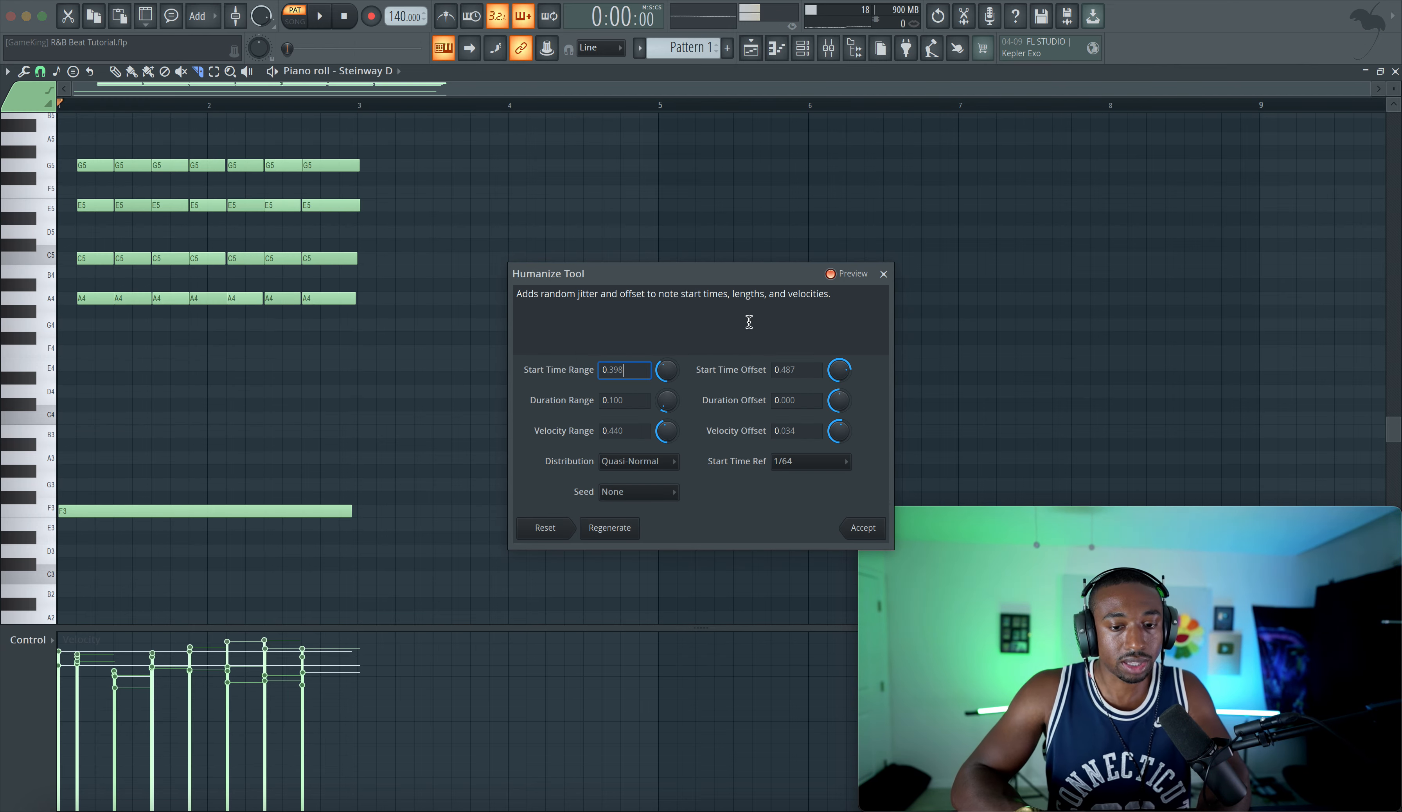
pyautogui.moveTo(732, 282); pyautogui.dragTo(564, 208)
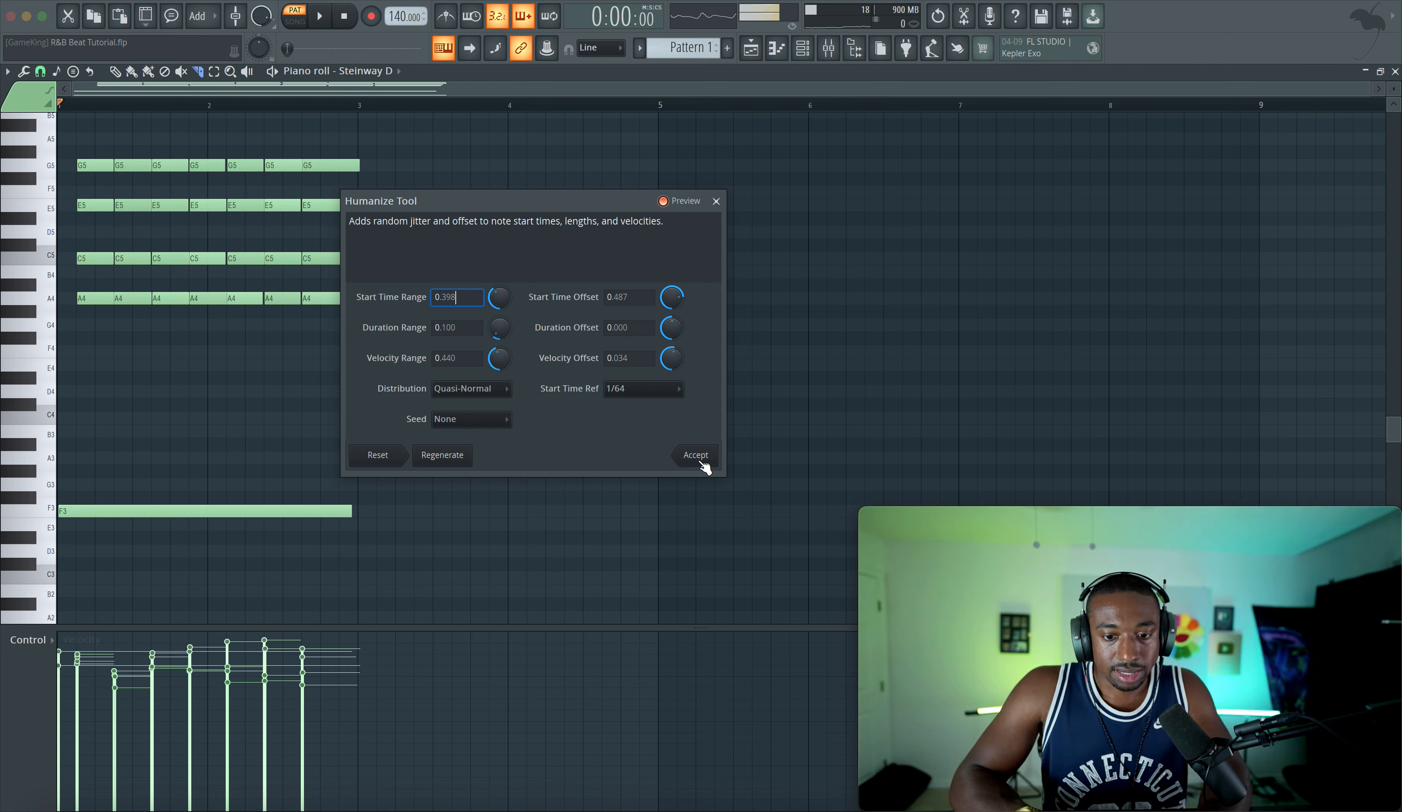
pyautogui.press('Return')
# Step: Run the Remove Overlaps script on the humanized notes
pyautogui.click(24, 72)
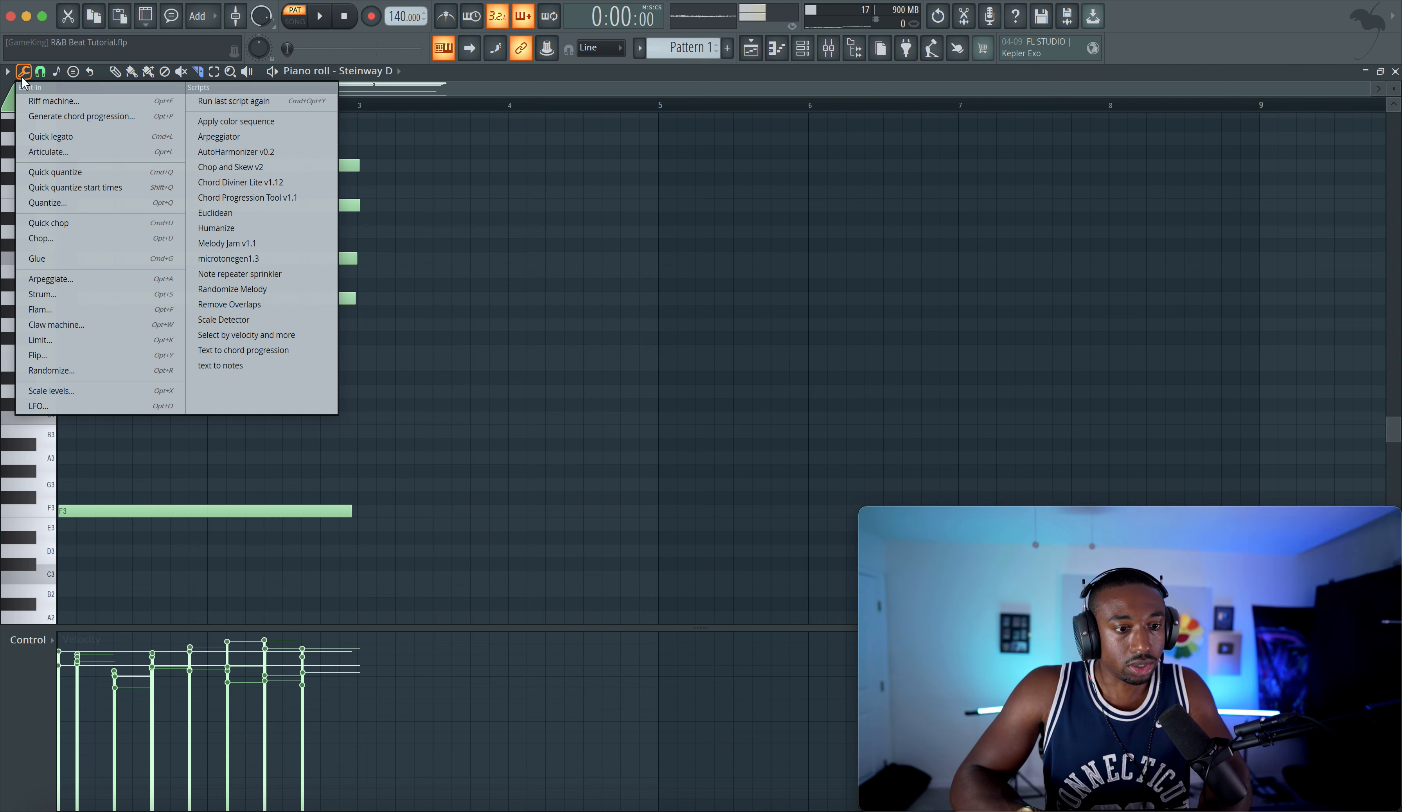
pyautogui.click(243, 306)
pyautogui.click(867, 469)
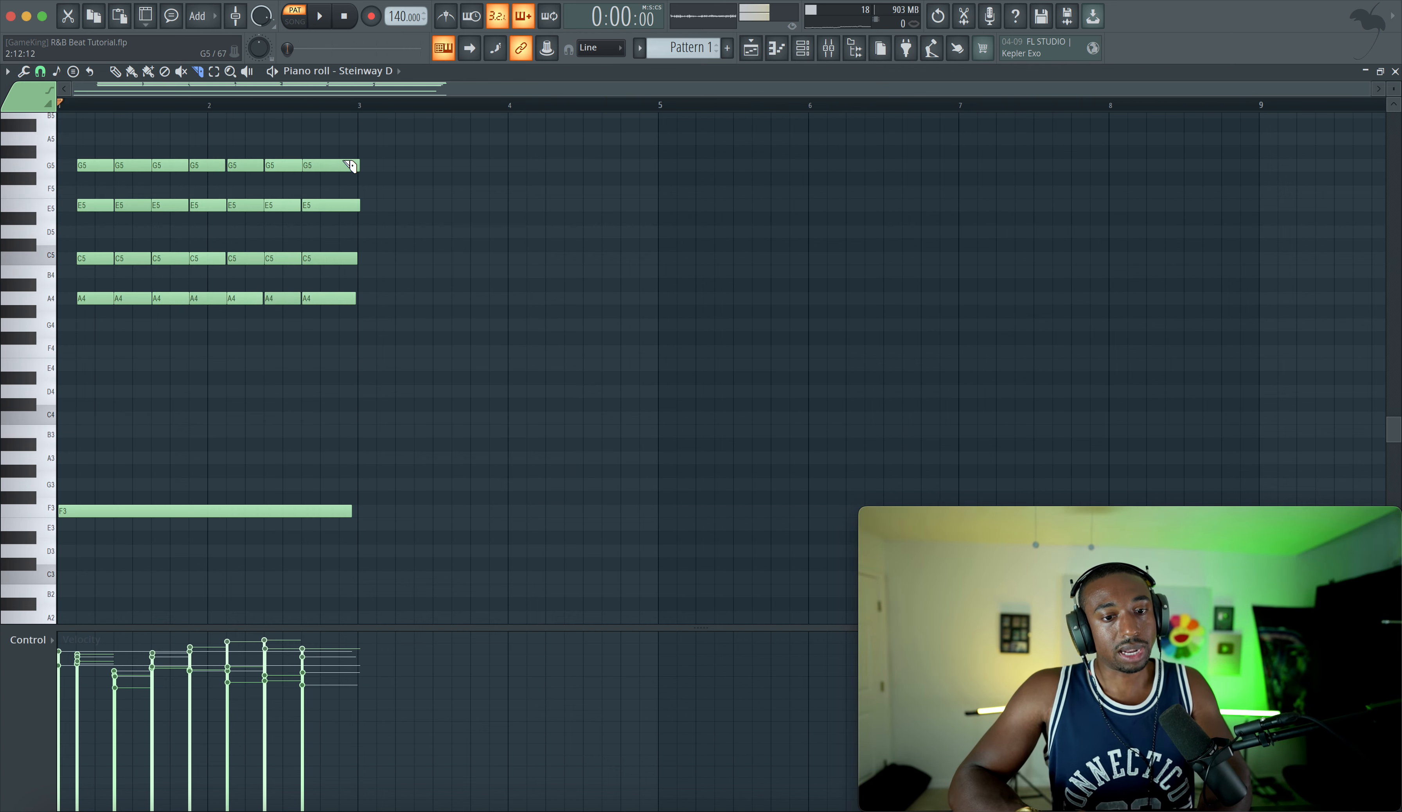
# Step: Slice off the note ends that overhang the start of bar 3, down to the F2 bass note, and play the pattern
pyautogui.scroll(-5, 369, 360)
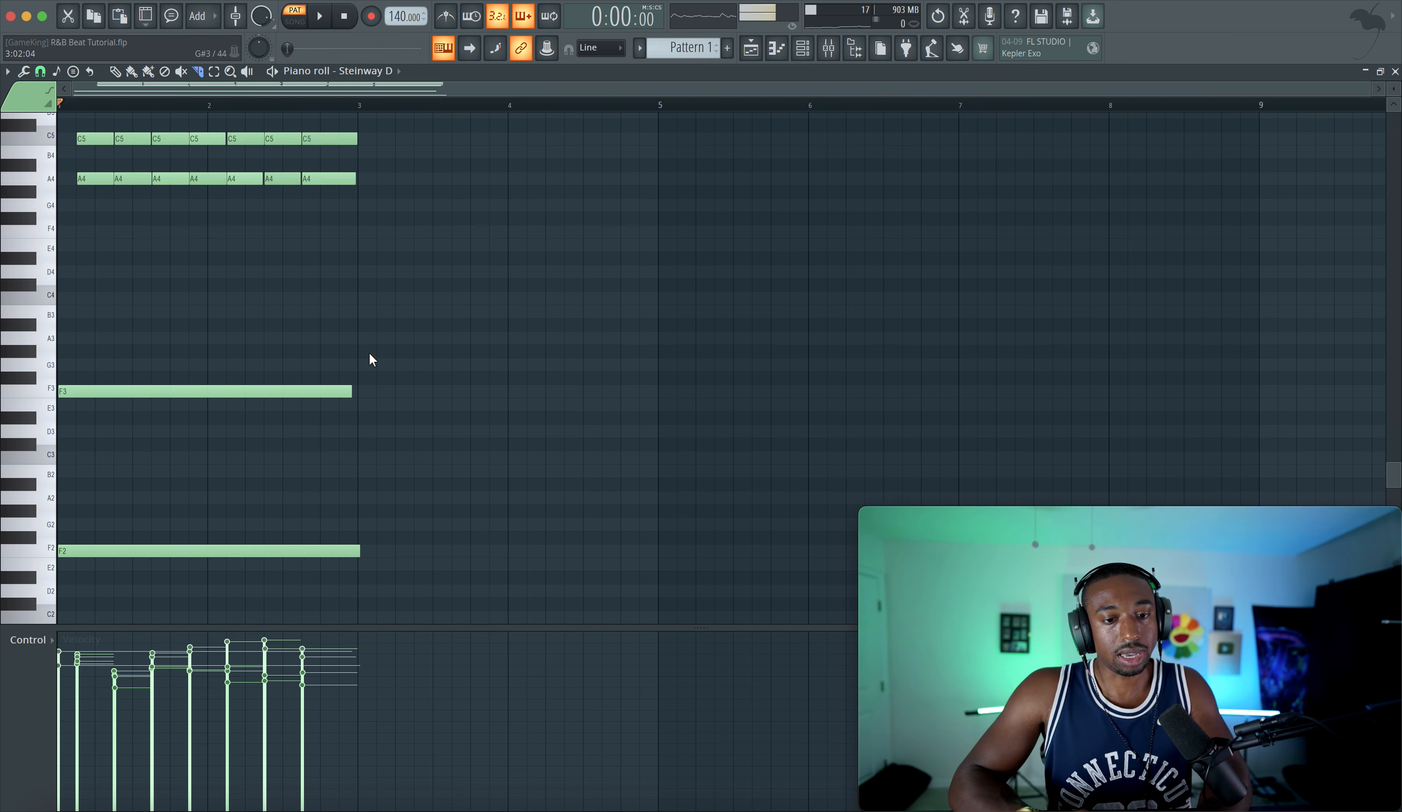
pyautogui.moveTo(360, 475); pyautogui.dragTo(365, 482)
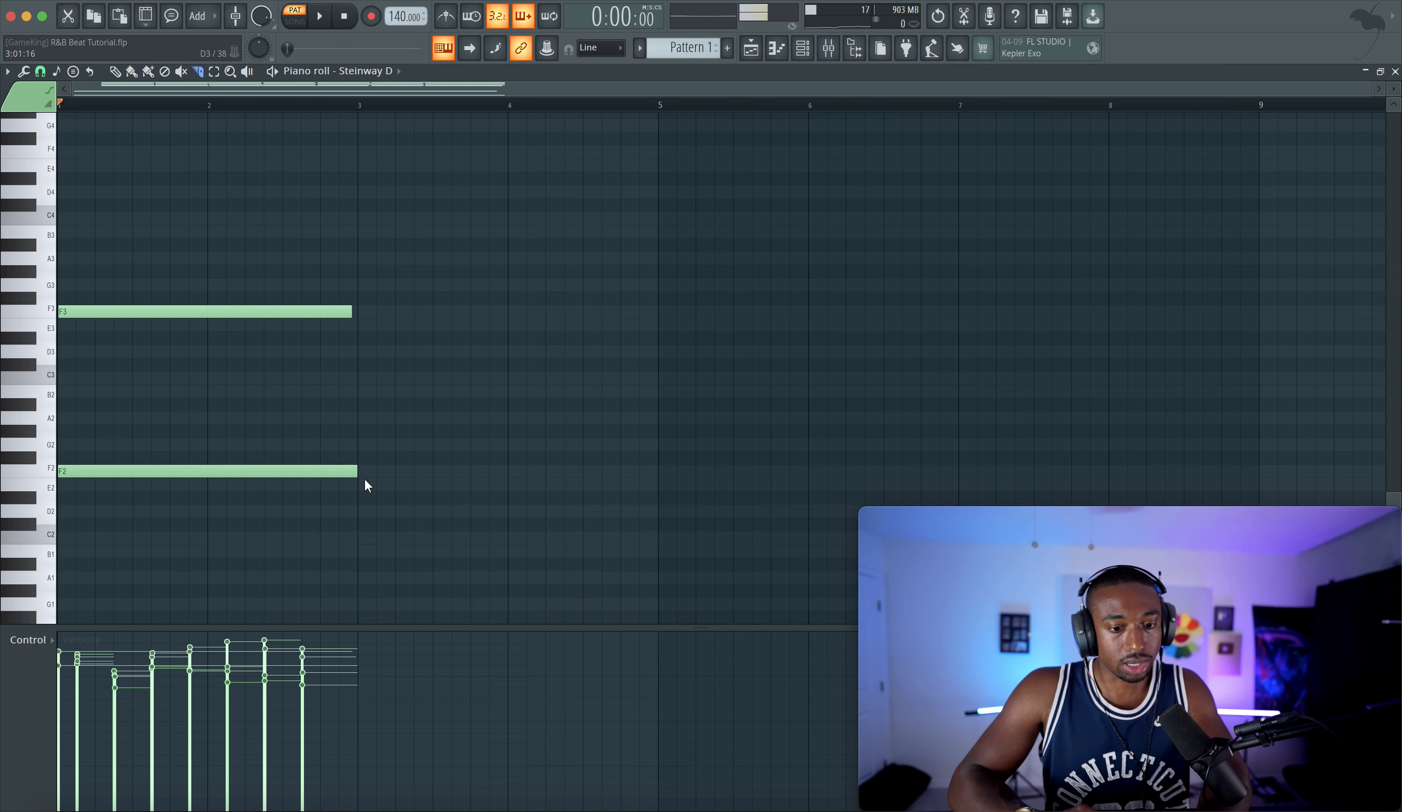
pyautogui.scroll(-3, 366, 483)
pyautogui.scroll(8, 366, 485)
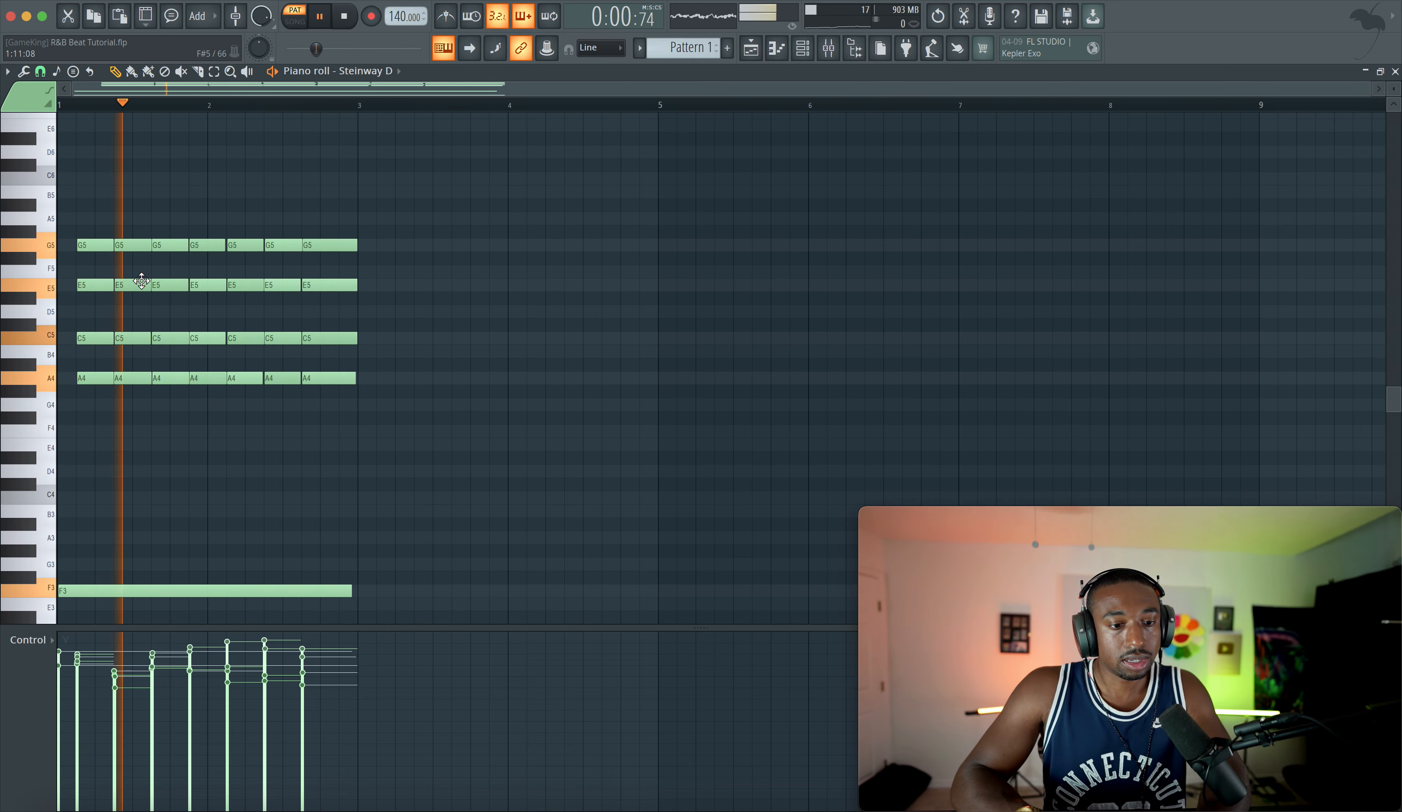
pyautogui.press('space')
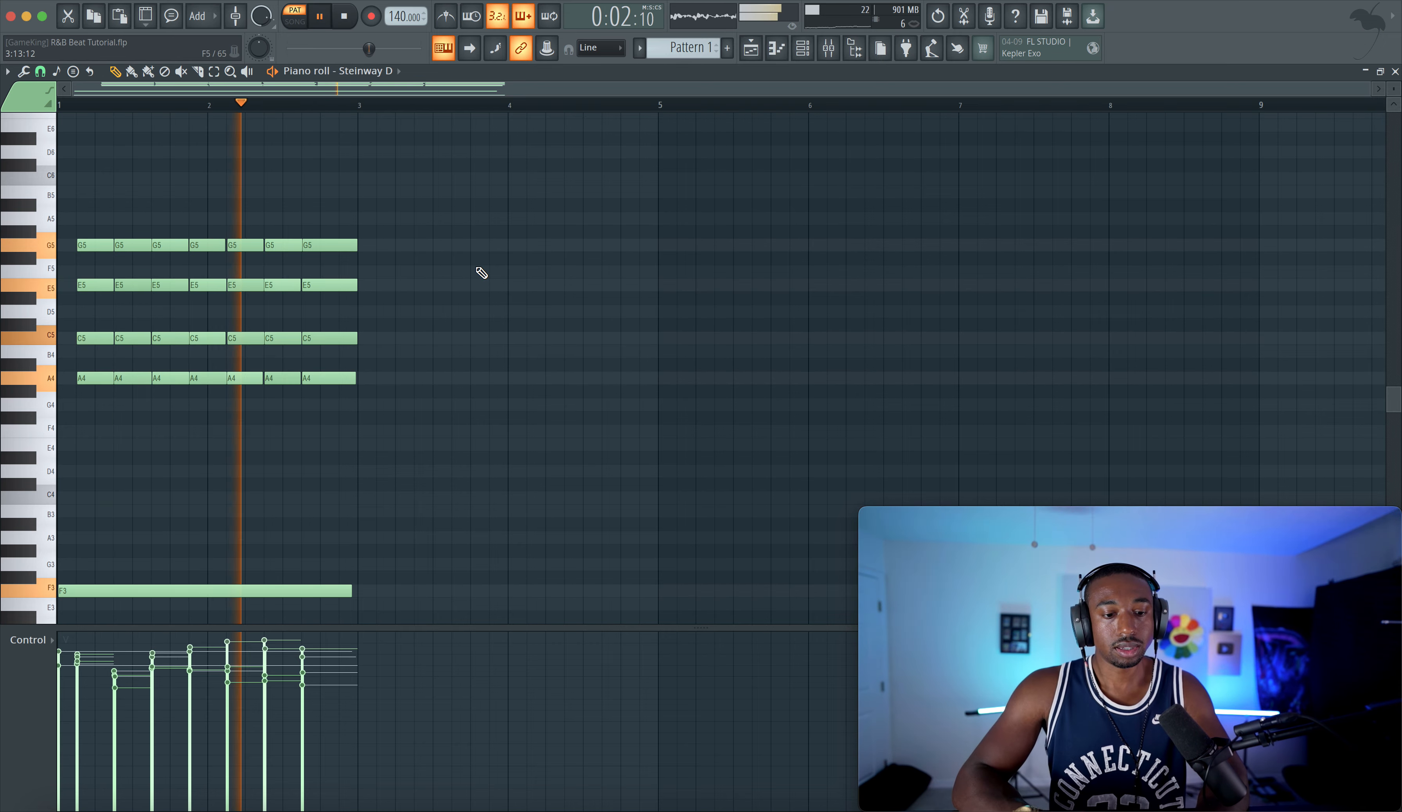
# Step: Scale the velocities of all notes down with a level scaling multiply of 87% and play the pattern
pyautogui.press('space')
pyautogui.hotkey('alt', 'x')
pyautogui.moveTo(701, 384); pyautogui.dragTo(701, 380)
pyautogui.press('space')
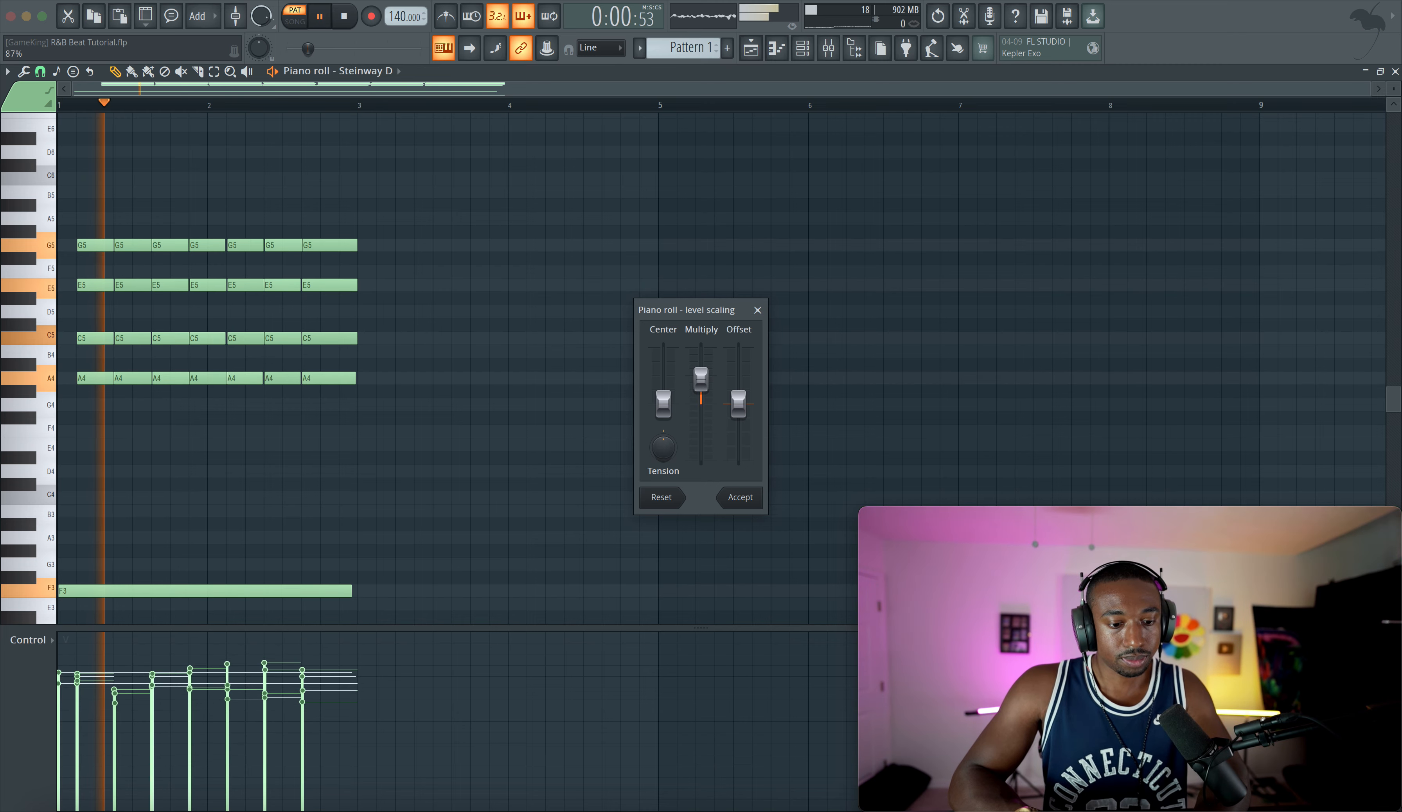
pyautogui.click(739, 496)
pyautogui.press('space')
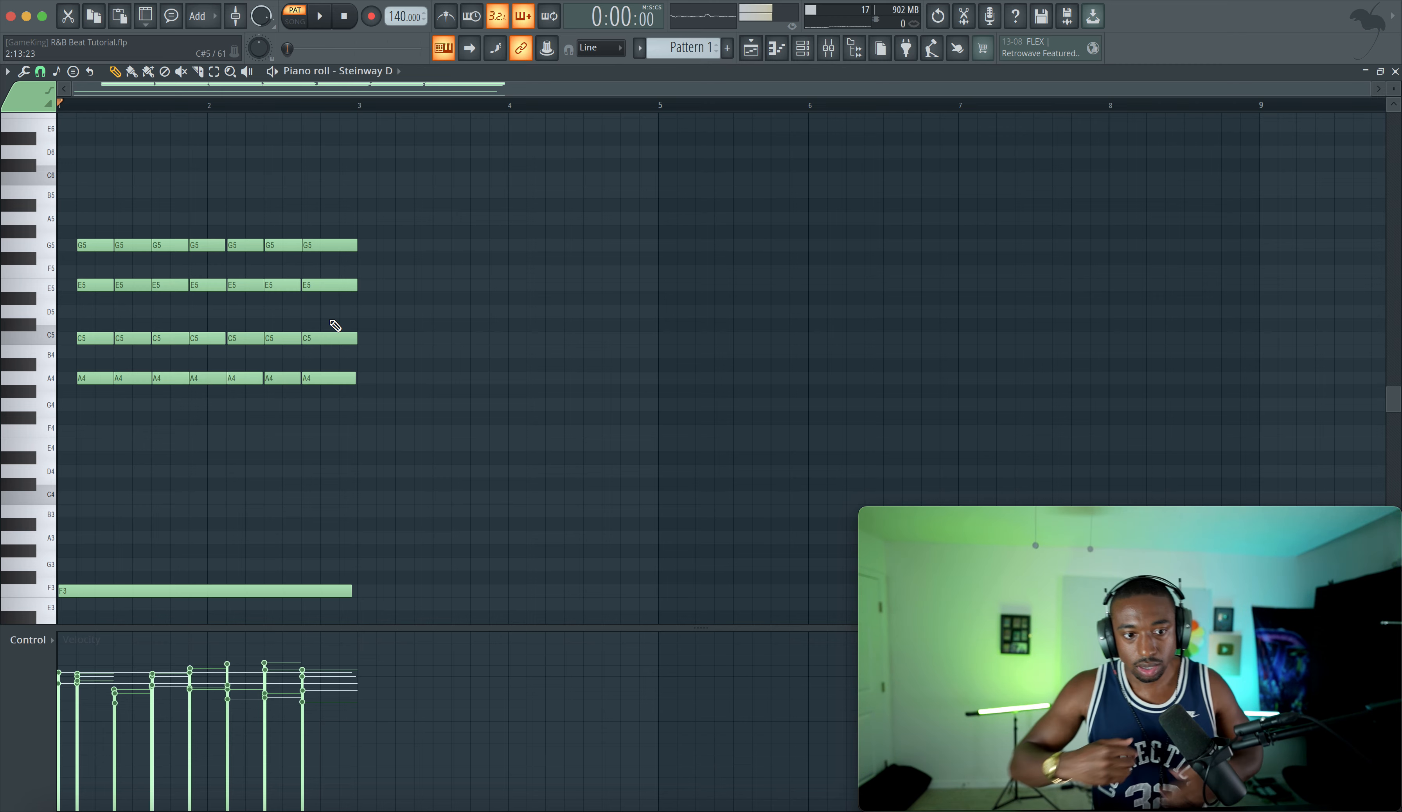
# Step: Lower the final E5 note of bar 2 to D5 and play the pattern
pyautogui.click(328, 284)
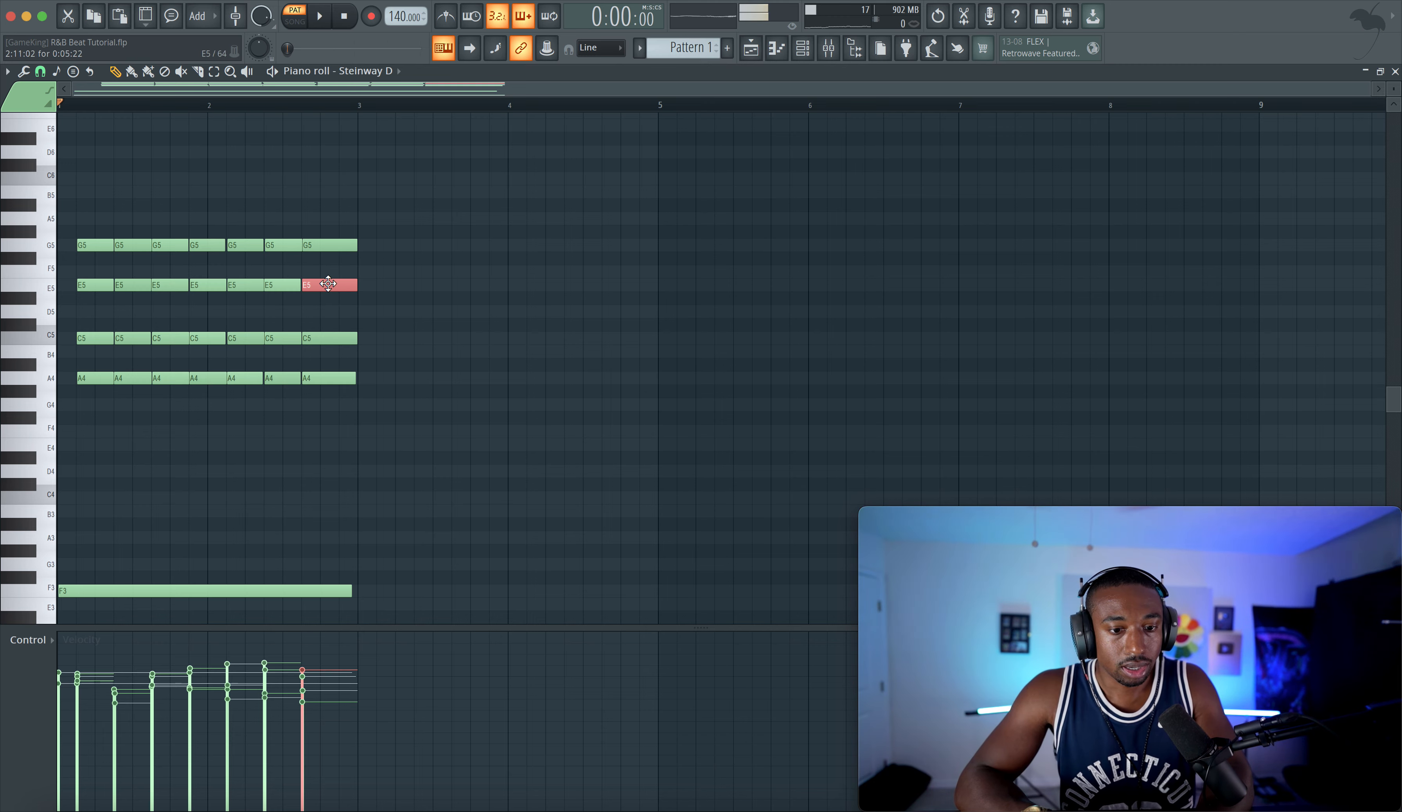
pyautogui.hotkey('shift', 'Down')
pyautogui.hotkey('shift', 'Down')
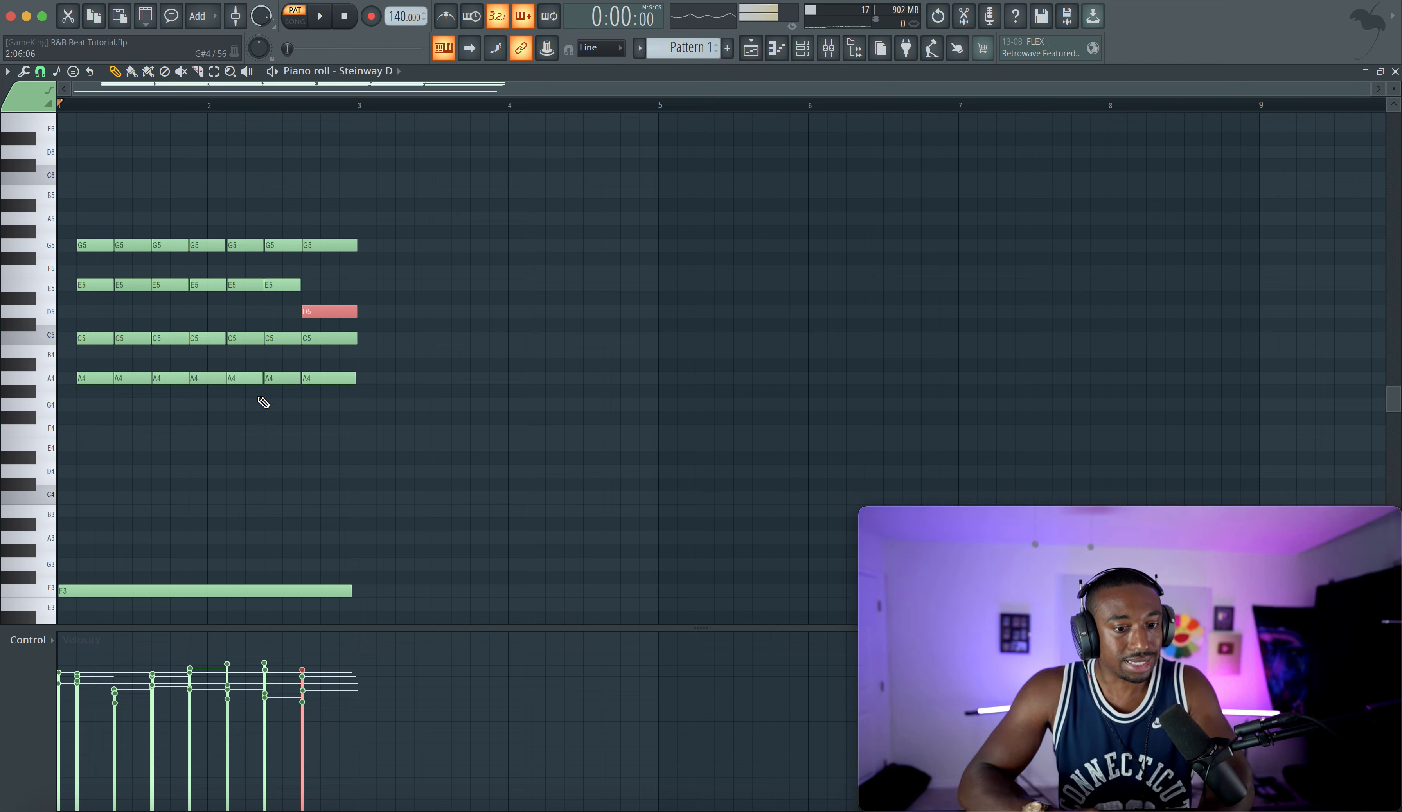
pyautogui.press('space')
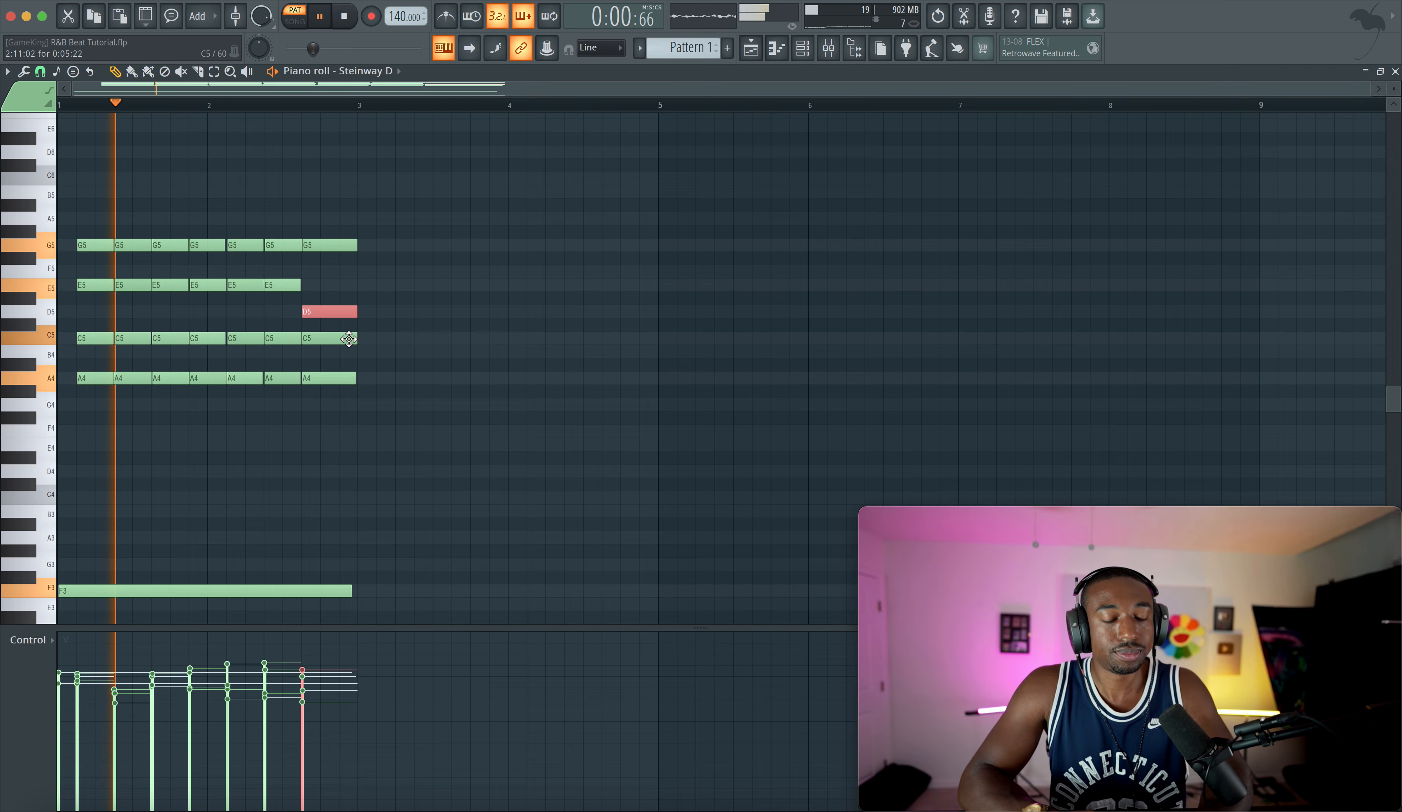
# Step: Duplicate the whole two-bar chord pattern to start at bar 3 and play the copy from just before bar 3
pyautogui.moveTo(408, 174); pyautogui.dragTo(3, 724)
pyautogui.press('space')
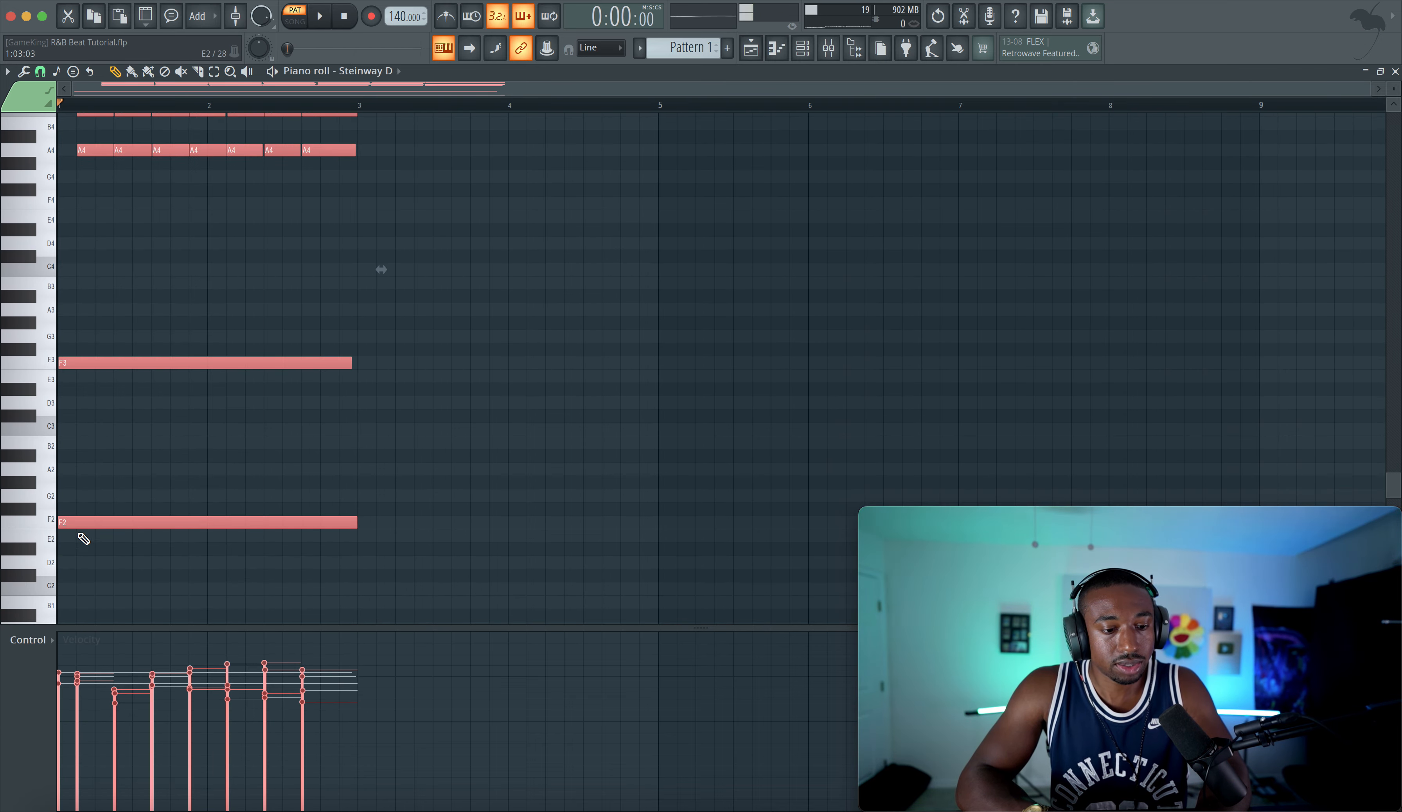
pyautogui.moveTo(76, 523); pyautogui.dragTo(379, 524)
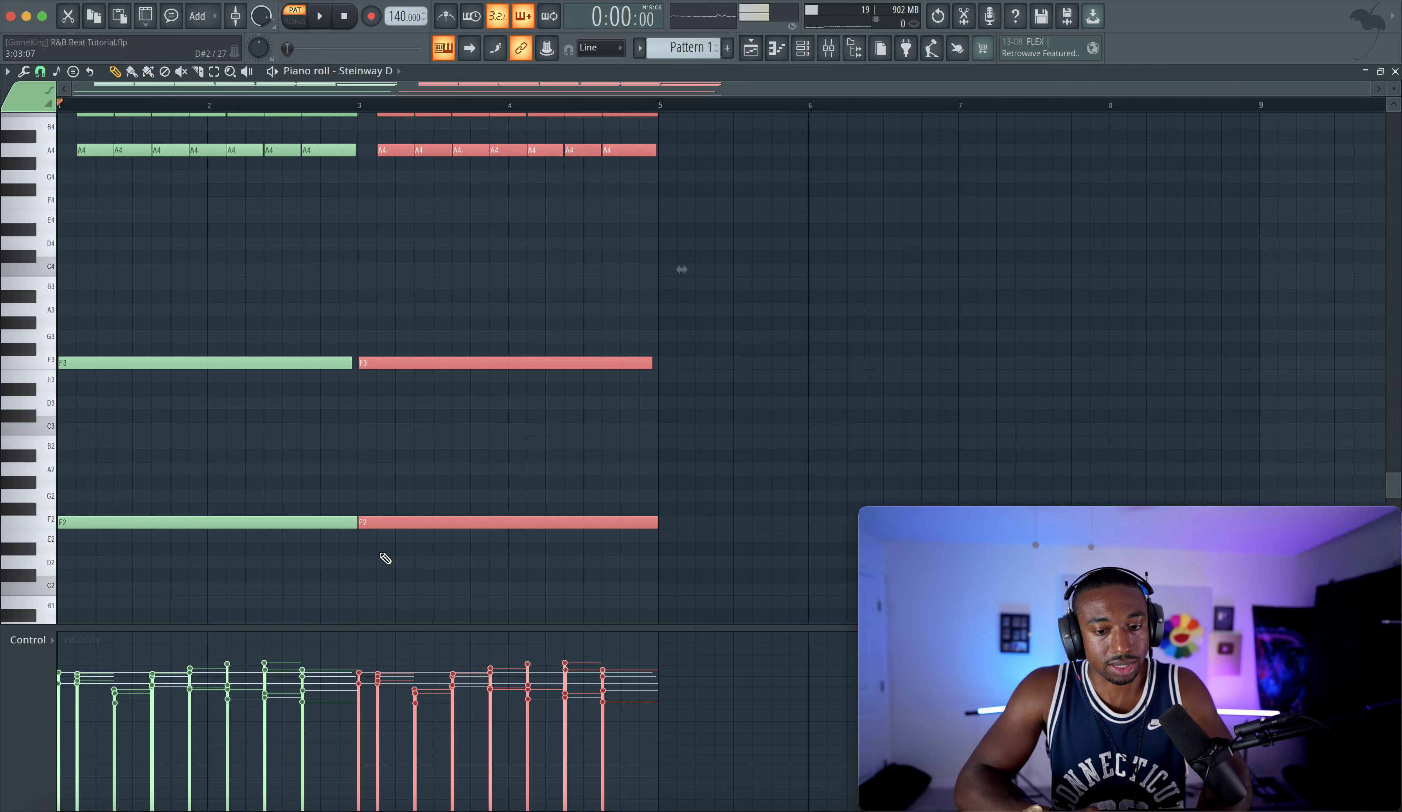
pyautogui.click(383, 557)
pyautogui.scroll(-3, 385, 454)
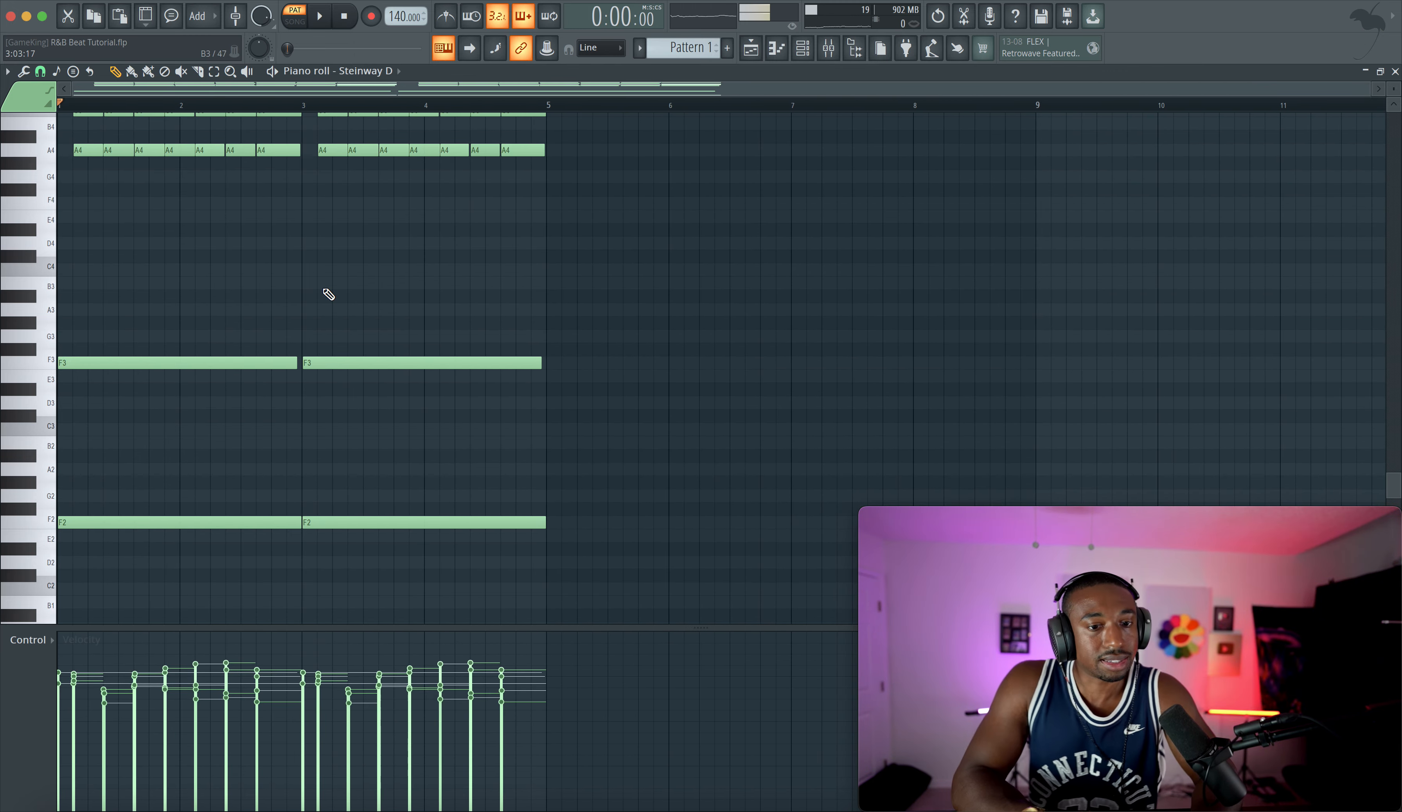
pyautogui.scroll(4, 326, 292)
pyautogui.click(301, 107)
pyautogui.press('space')
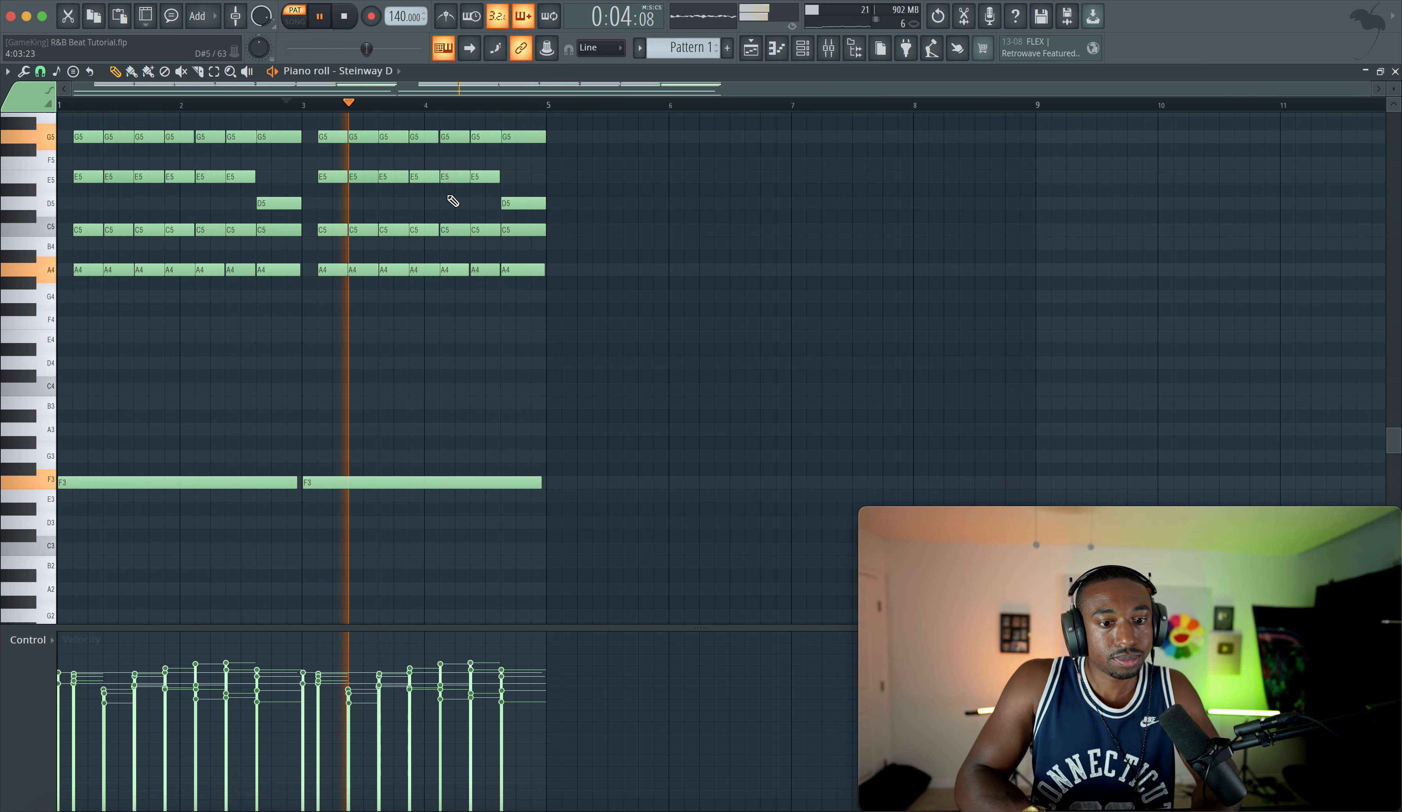
pyautogui.scroll(-1, 510, 219)
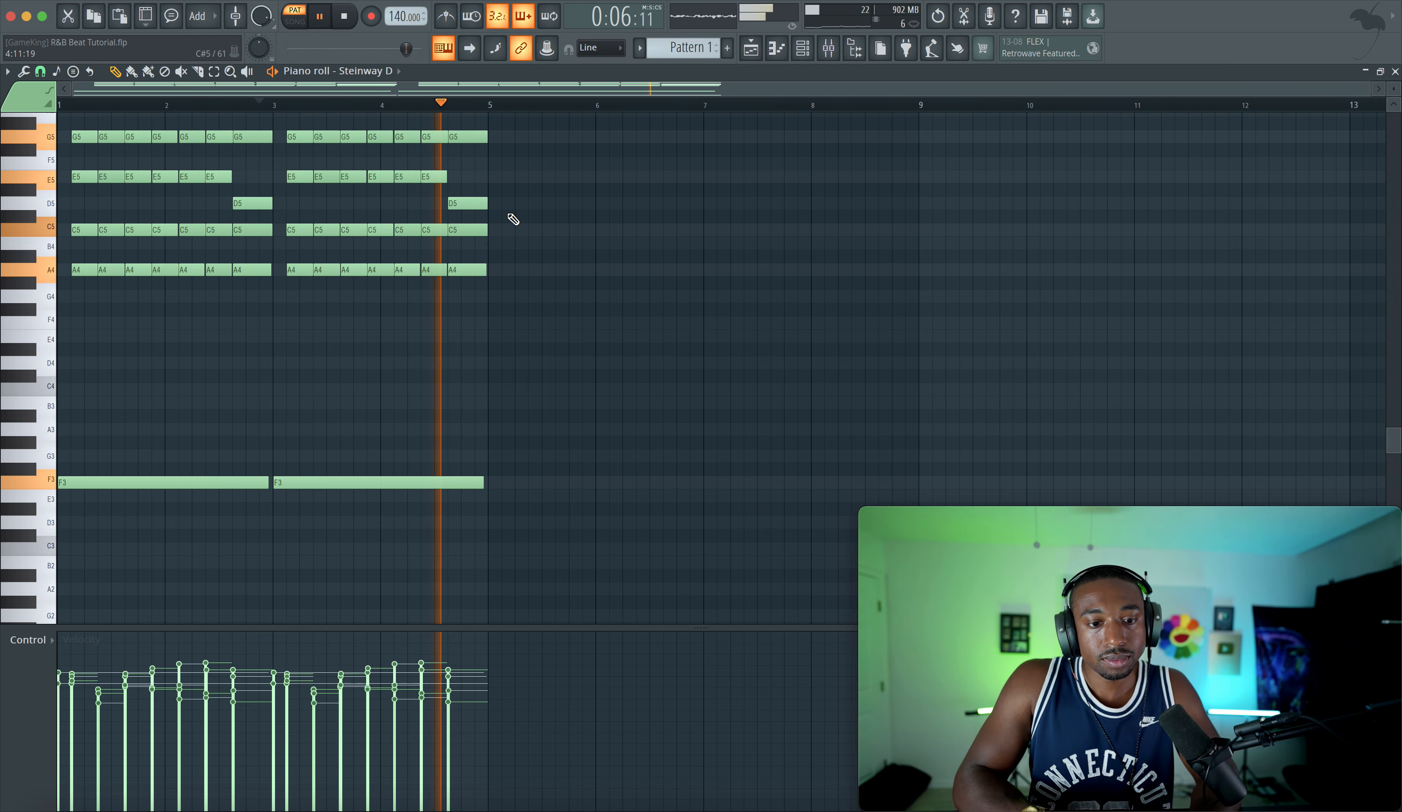
pyautogui.press('space')
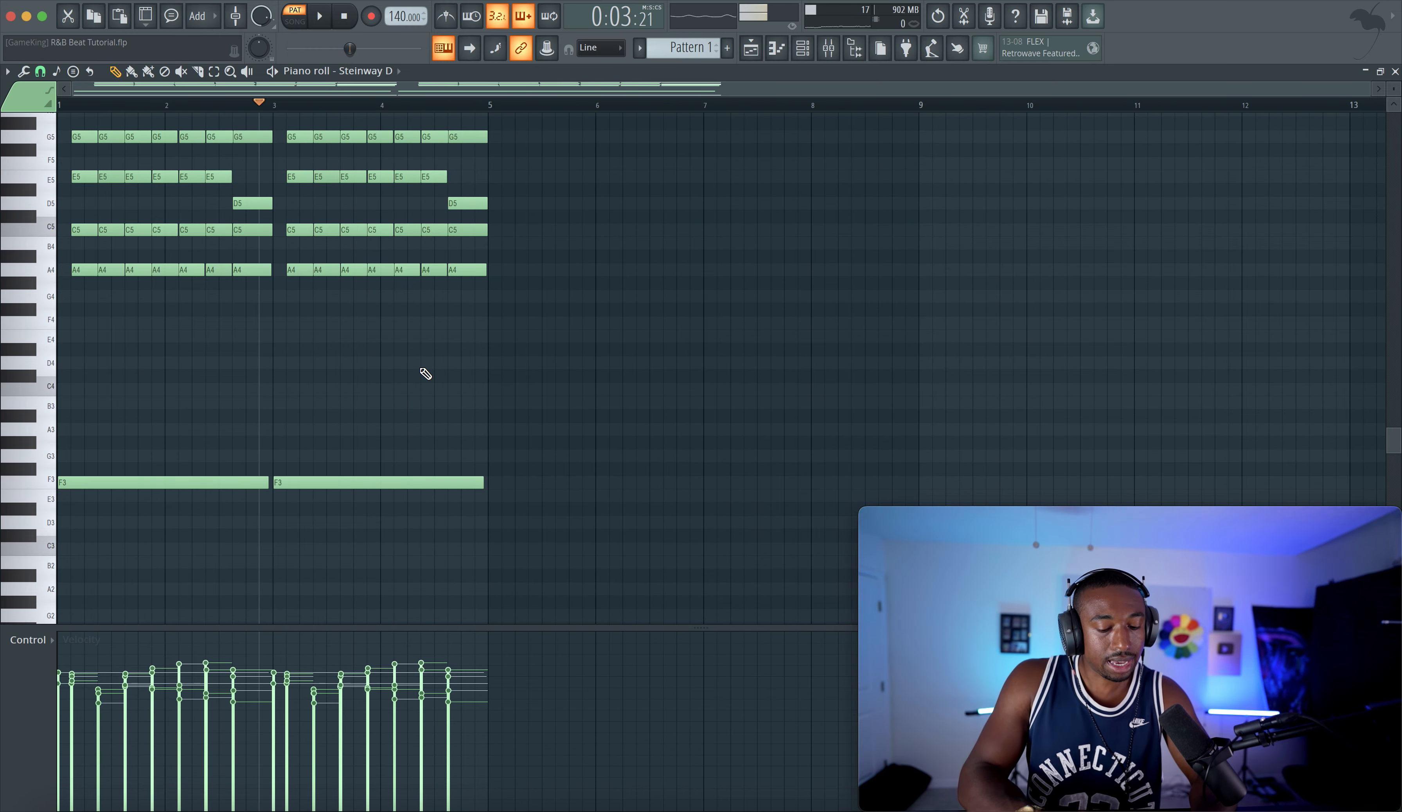
# Step: Duplicate the four-bar pattern to start at bar 5, transposed up four semitones so its bass notes are A2 and A3
pyautogui.hotkey('ctrl', 'a')
pyautogui.moveTo(74, 481); pyautogui.dragTo(499, 437)
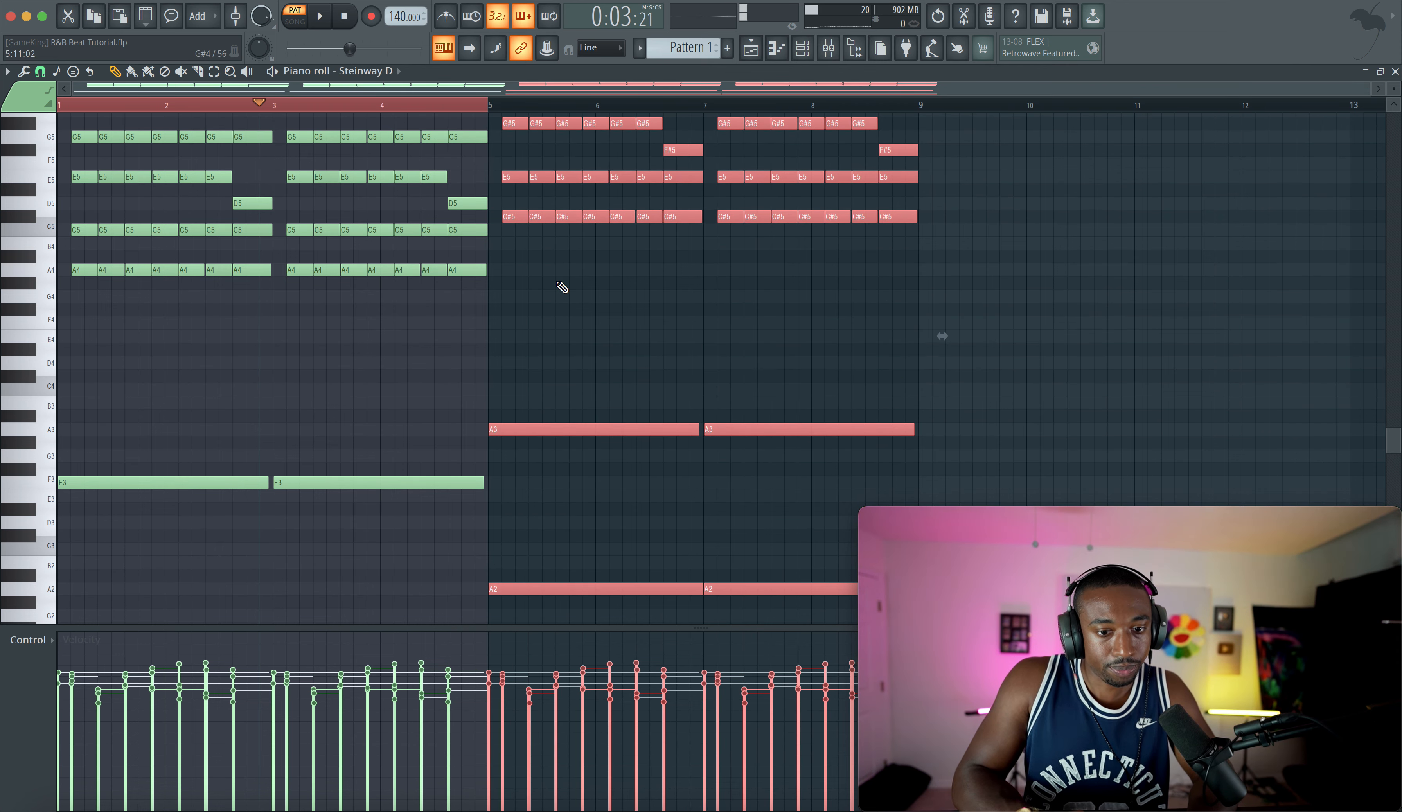
pyautogui.scroll(2, 898, 326)
# Step: Lower the C#5, F#5 and G#5 notes in bars 5 to 8 by one semitone and play the second chord
pyautogui.moveTo(966, 328); pyautogui.dragTo(505, 272)
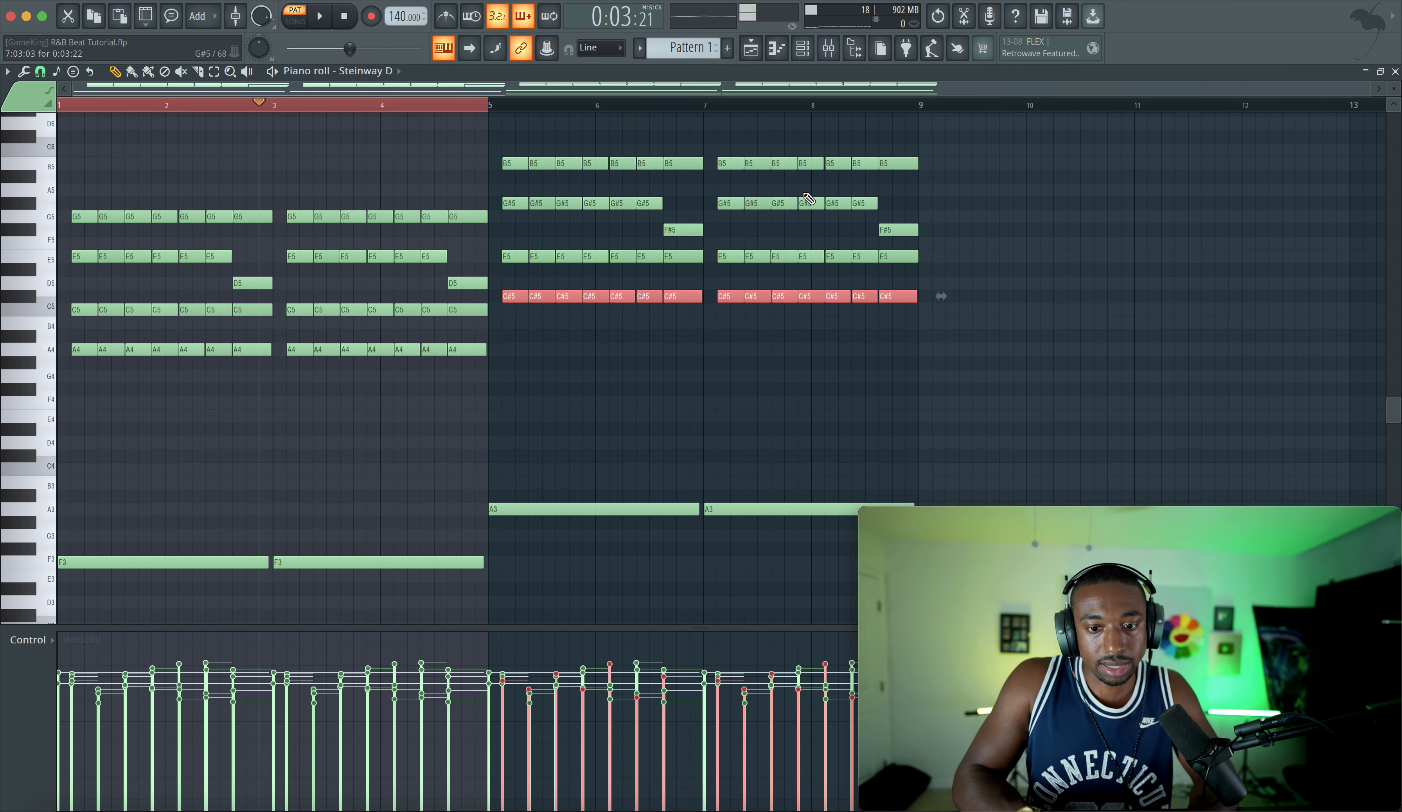
pyautogui.moveTo(933, 234); pyautogui.dragTo(513, 205)
pyautogui.press('Down')
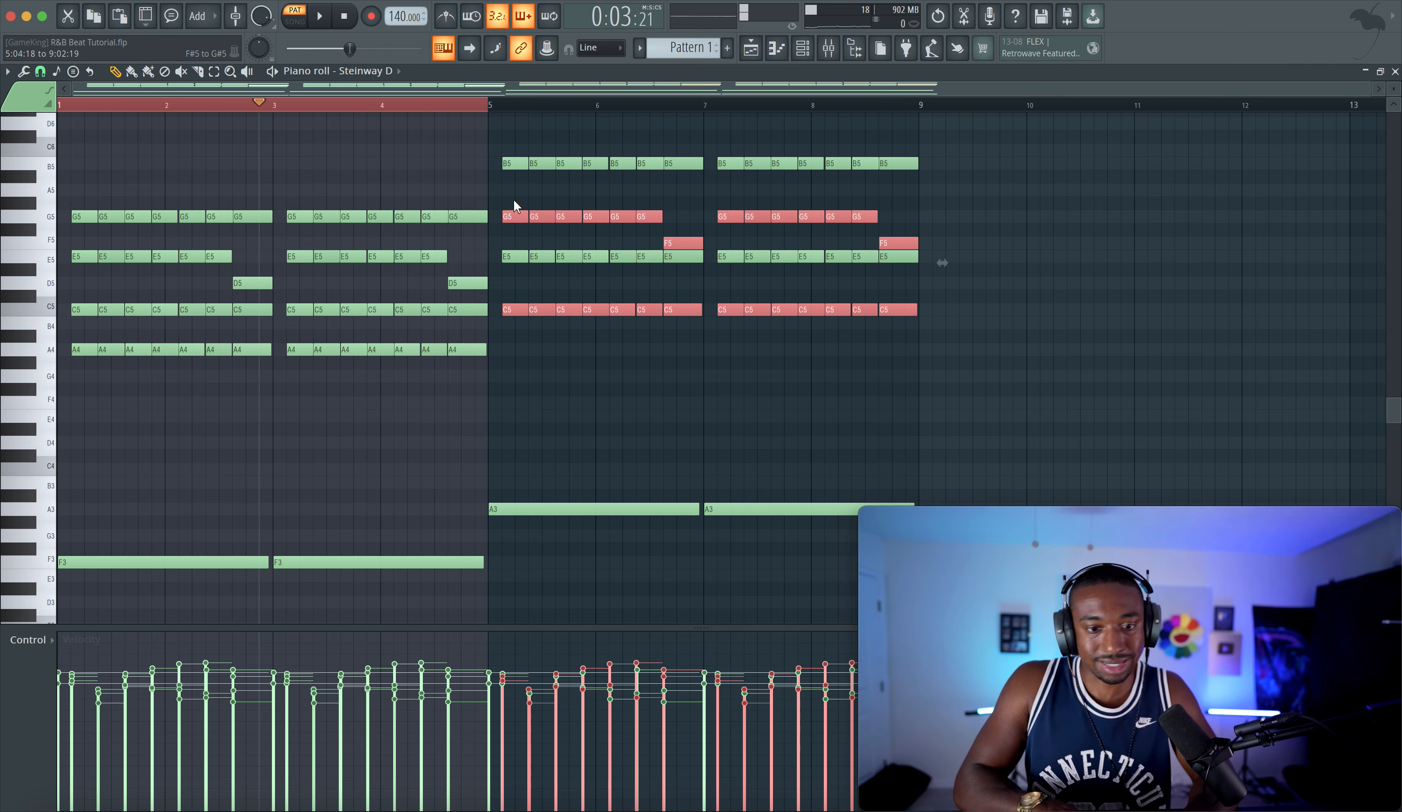
pyautogui.keyDown('super'); pyautogui.click(491, 103); pyautogui.keyUp('super')
pyautogui.press('space')
pyautogui.scroll(-2, 508, 127)
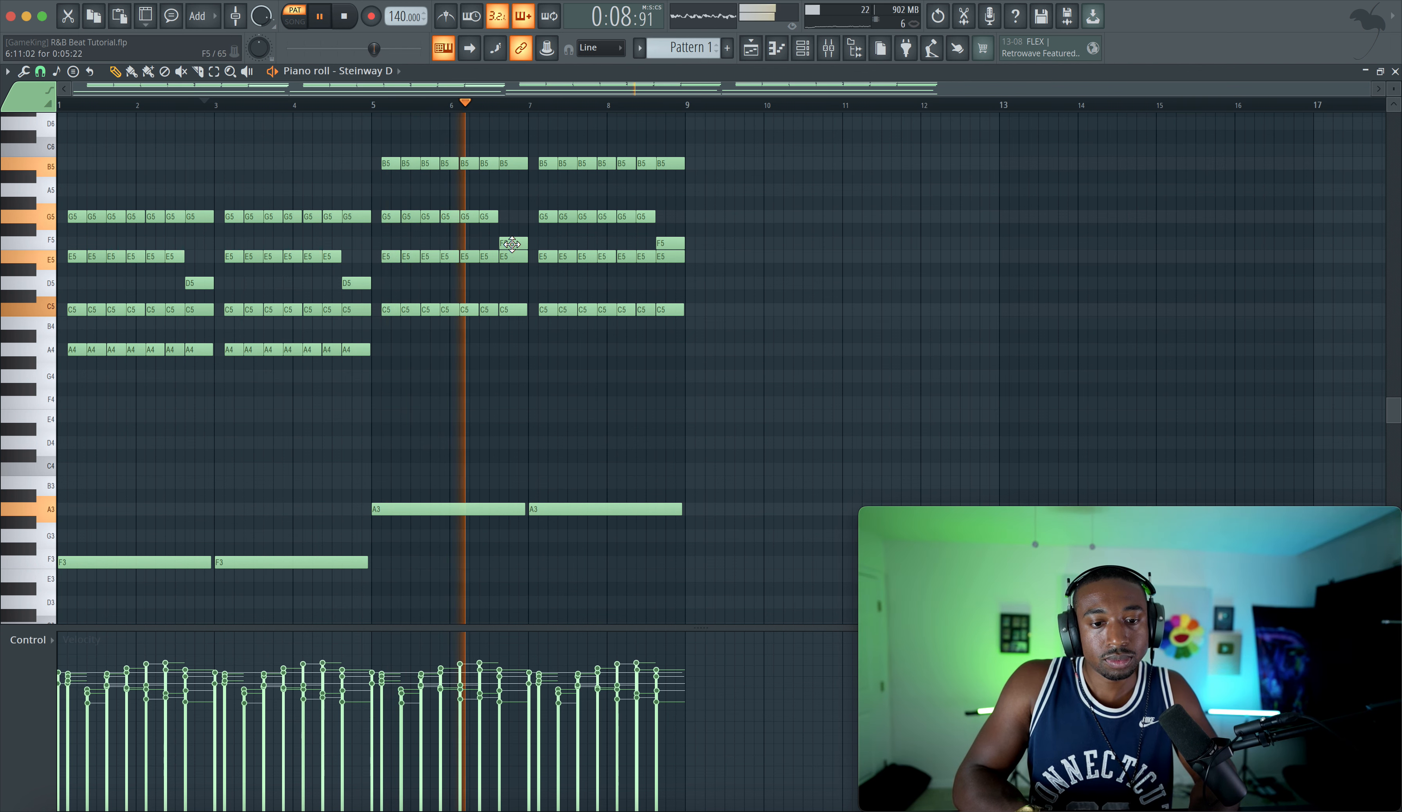
pyautogui.press('space')
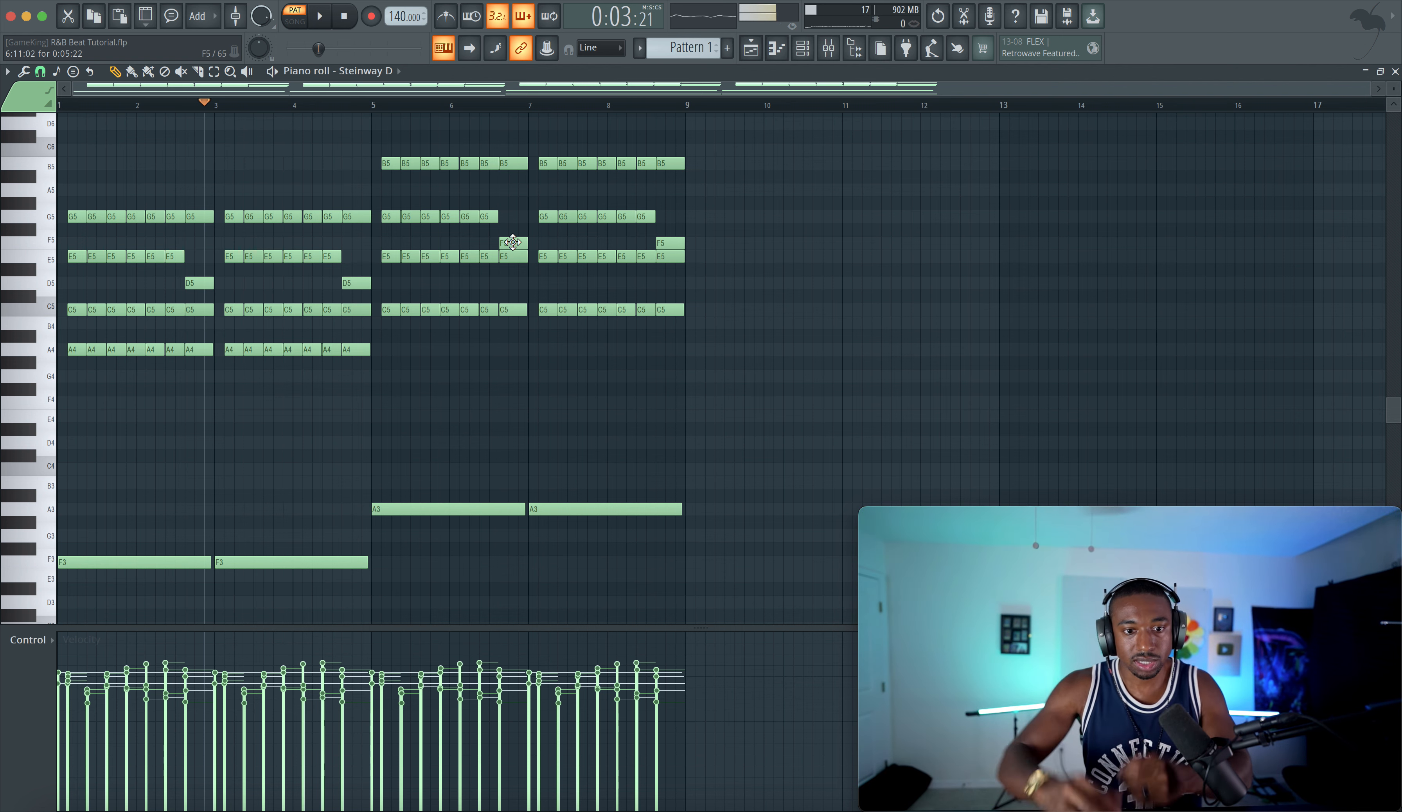
# Step: Replace the F5 notes at the ends of bars 6 and 8 with D5 notes and play the progression
pyautogui.rightClick(669, 243)
pyautogui.click(667, 283)
pyautogui.press('space')
pyautogui.click(509, 284)
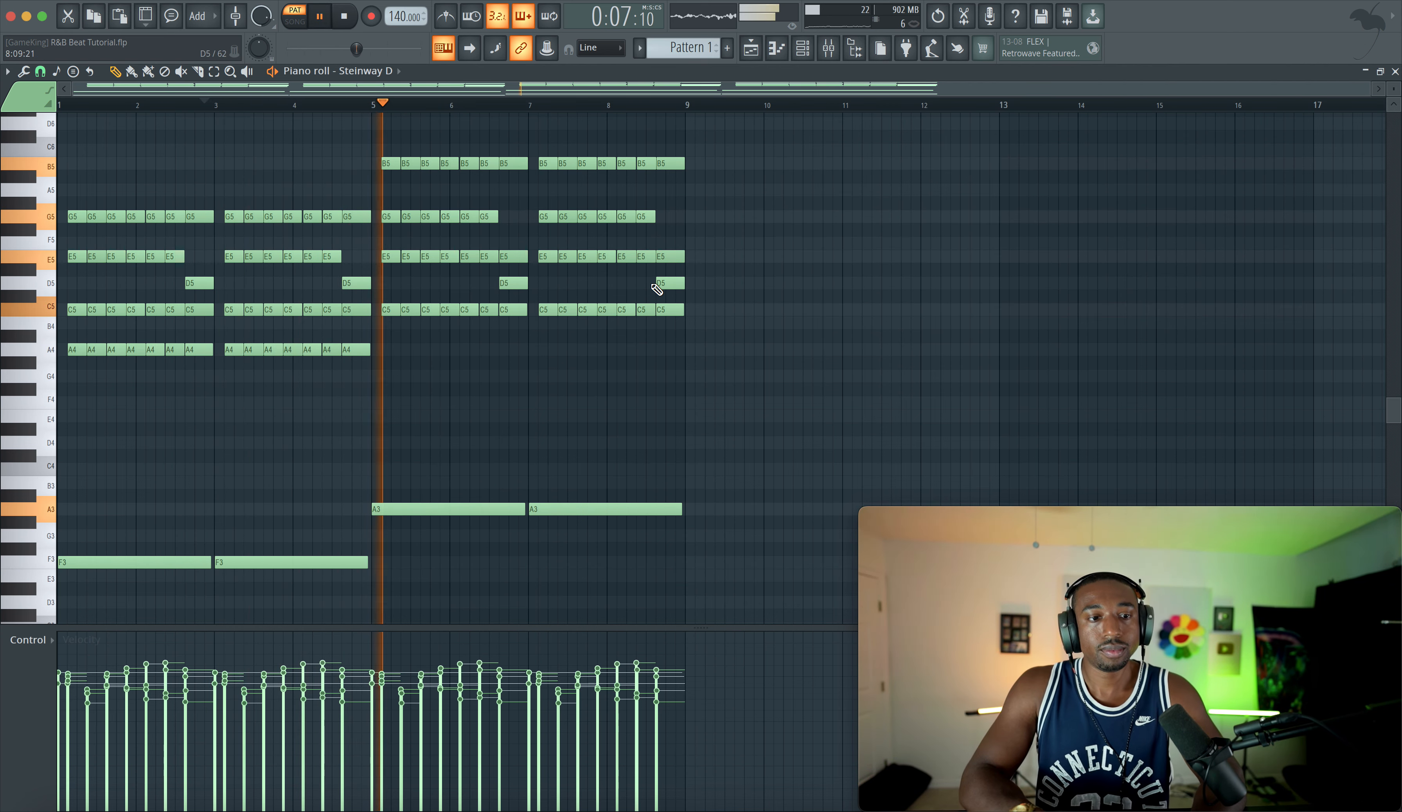
pyautogui.scroll(-1, 657, 290)
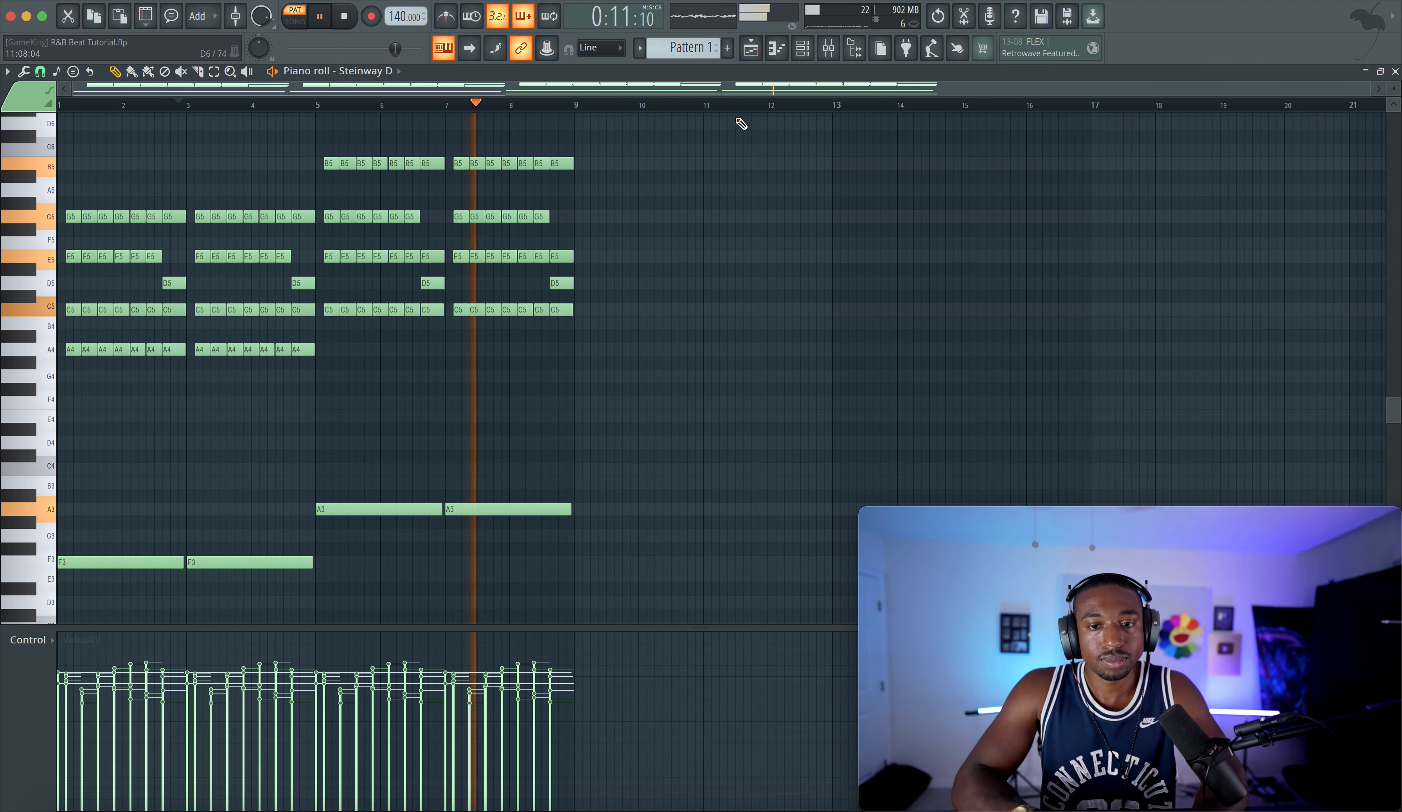
# Step: Return to the playlist, show the channel rack and route the Steinway D channel to mixer track 4
pyautogui.click(750, 53)
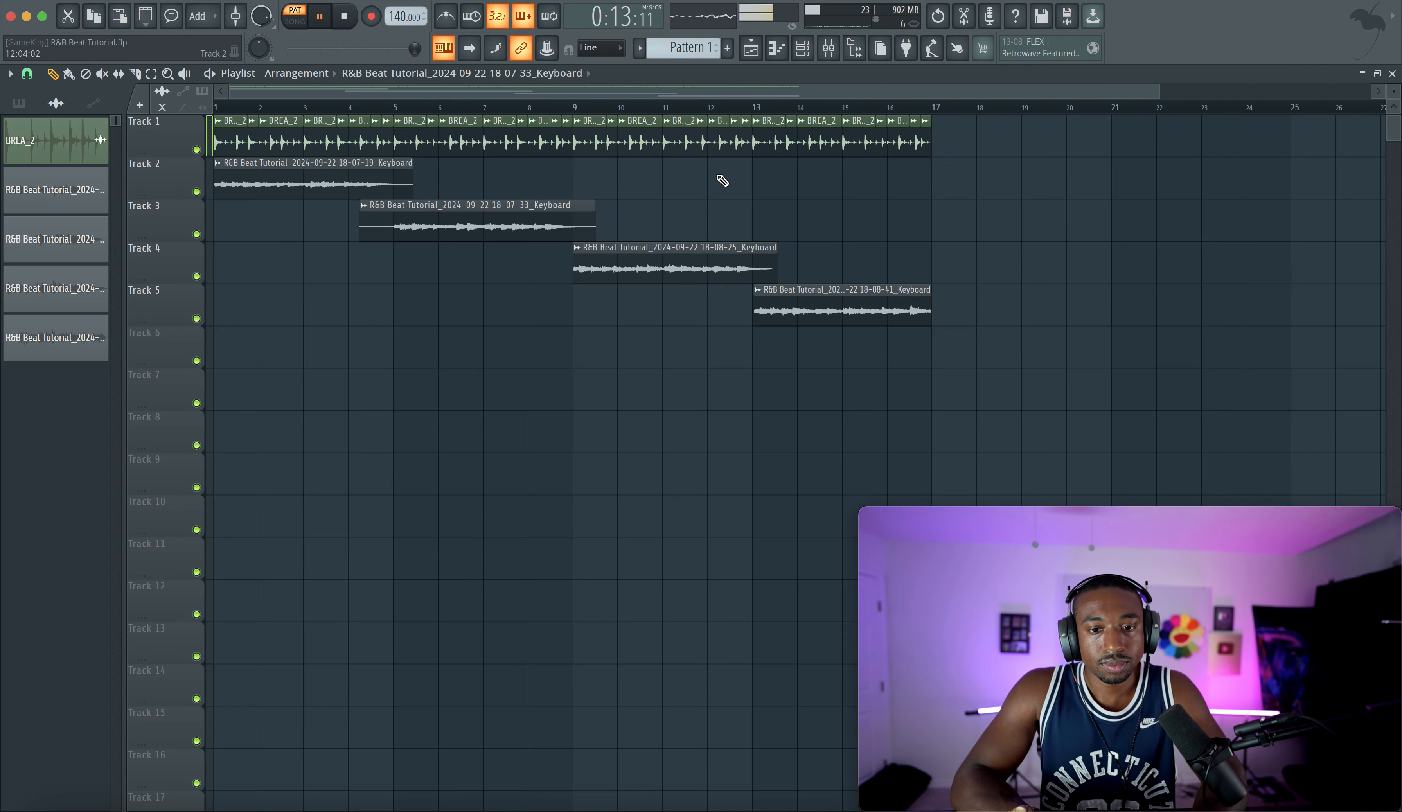
pyautogui.click(803, 49)
pyautogui.press('space')
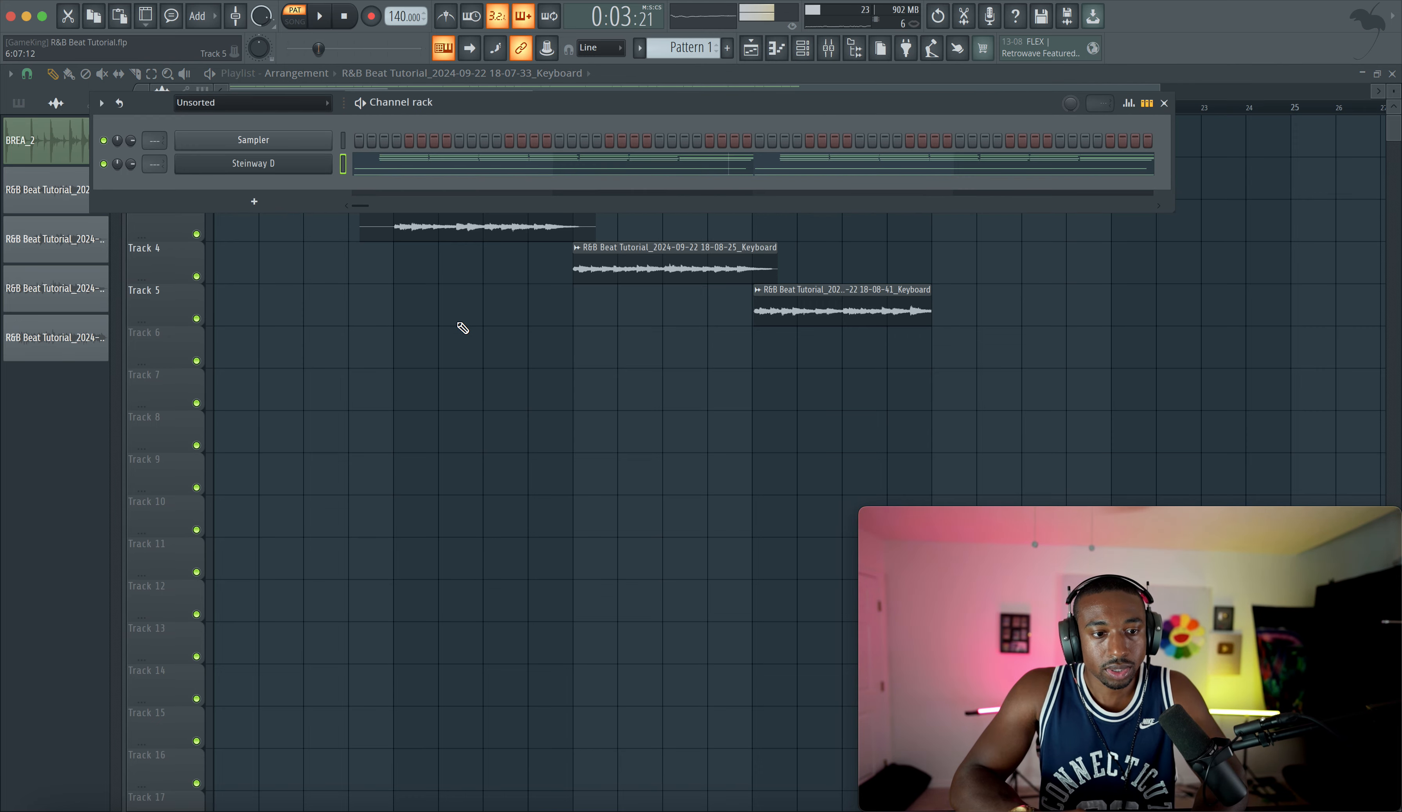
pyautogui.press('super+l')
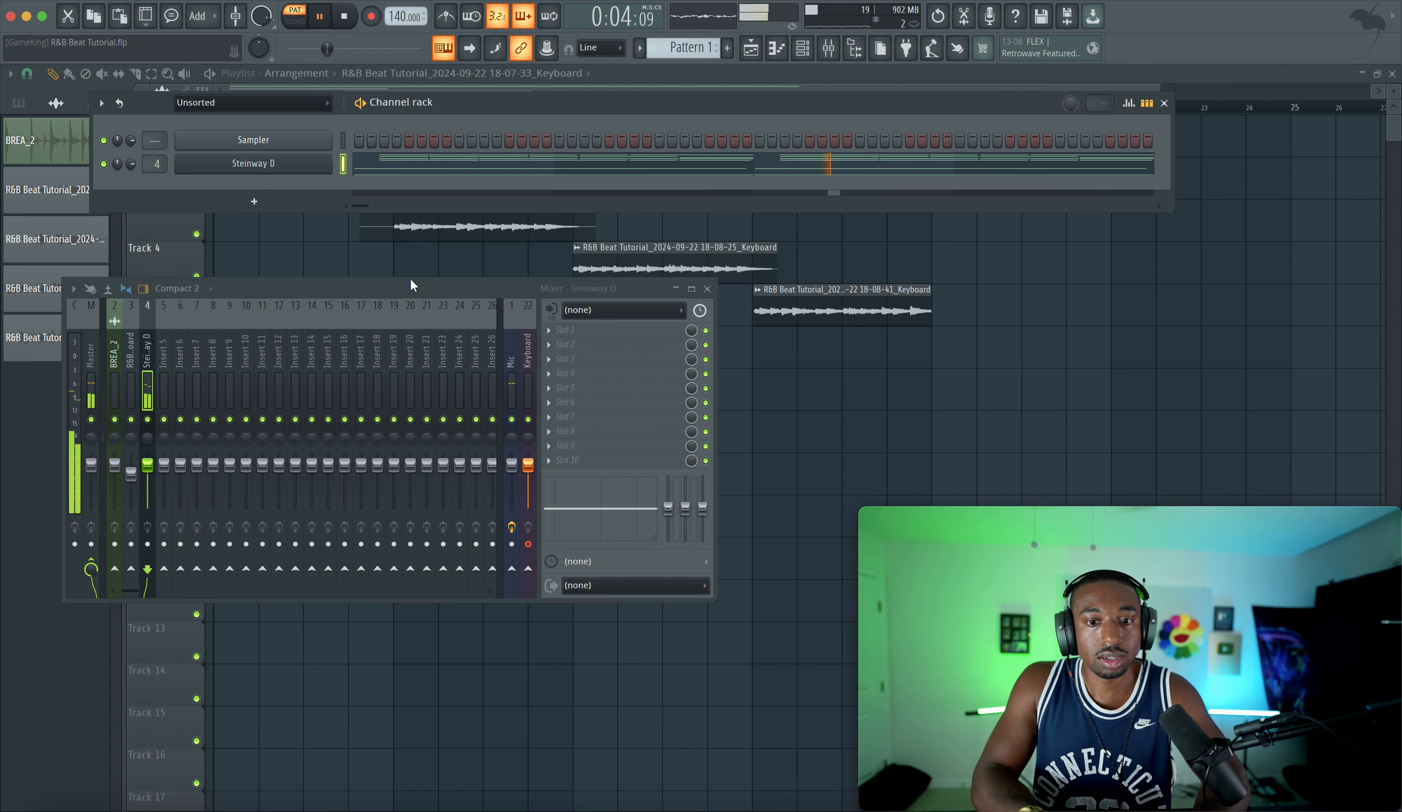
# Step: Add Fruity Convolver to the first effect slot of the Steinway D mixer track
pyautogui.click(563, 330)
pyautogui.hscroll(3, 453, 671)
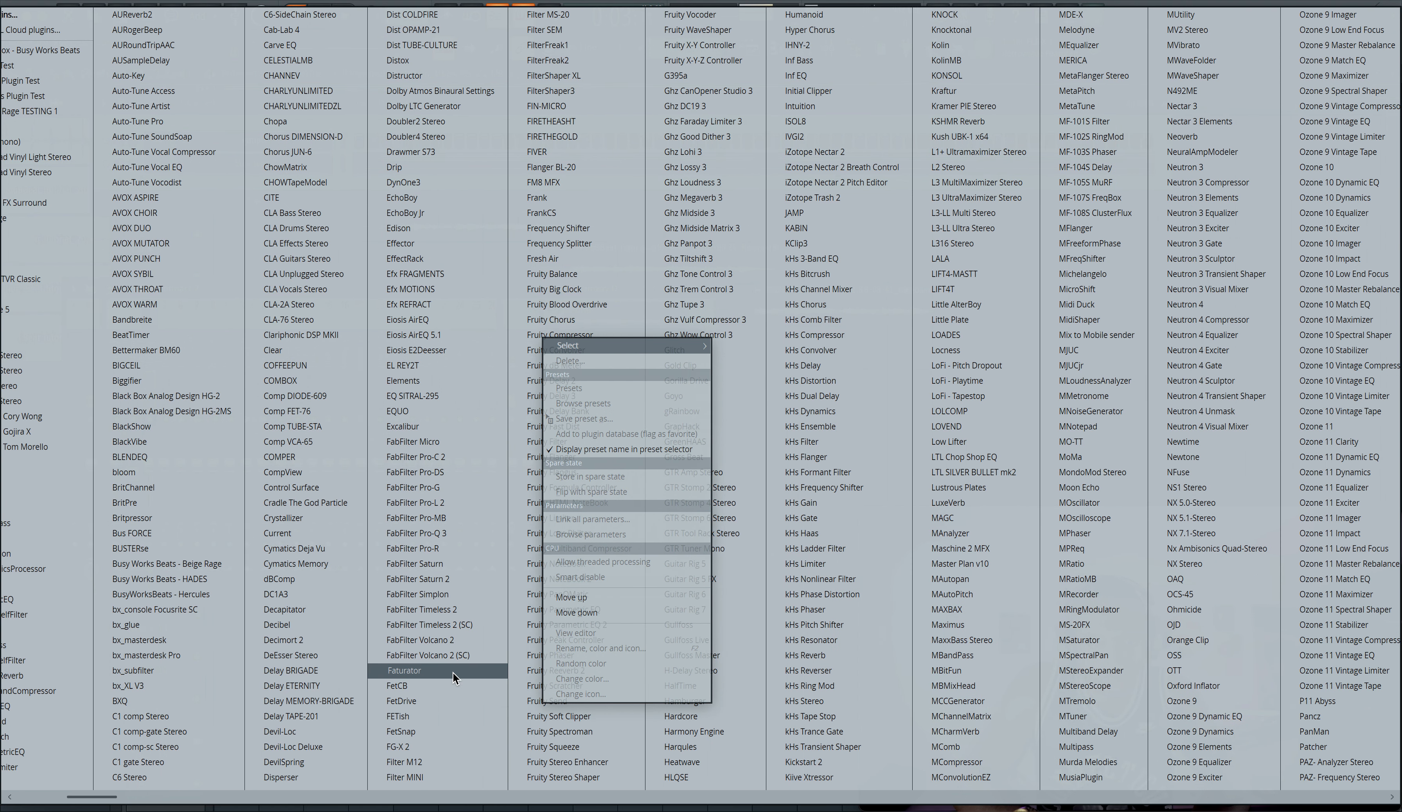
pyautogui.click(513, 350)
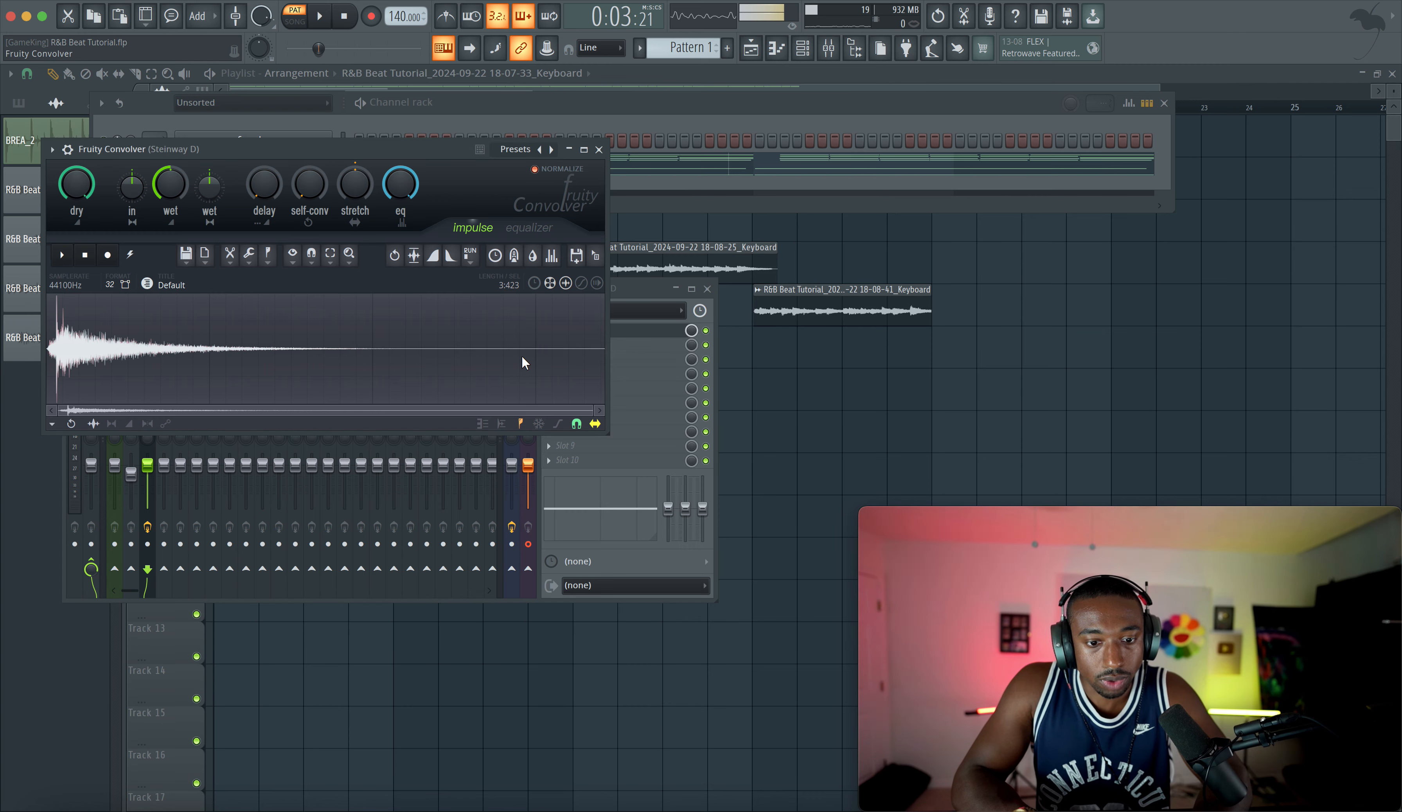
# Step: In Finder, browse the 2020 T7 drive through Sounds, Altiverb and Impulse Responses to the User Created IRs folder
pyautogui.click(50, 810)
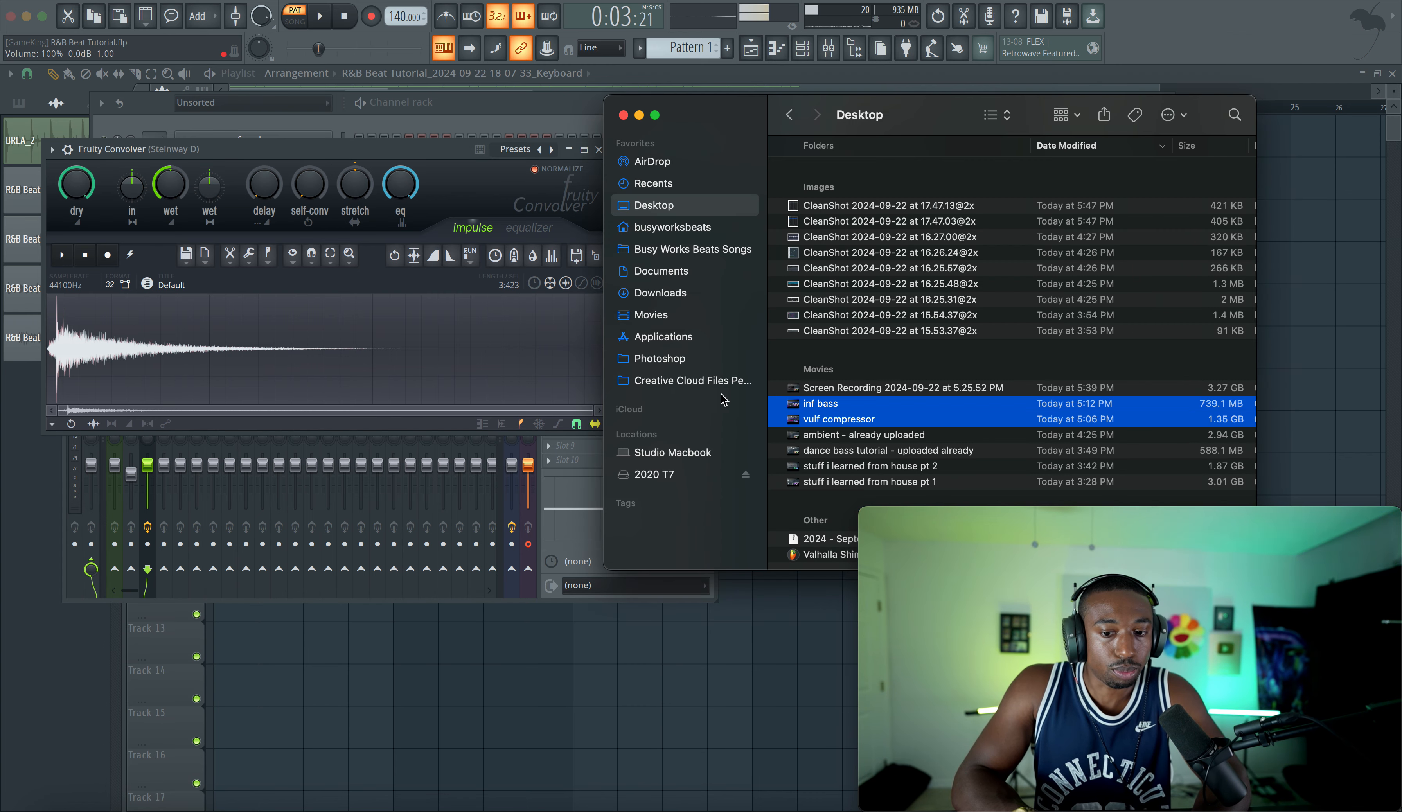
pyautogui.click(658, 474)
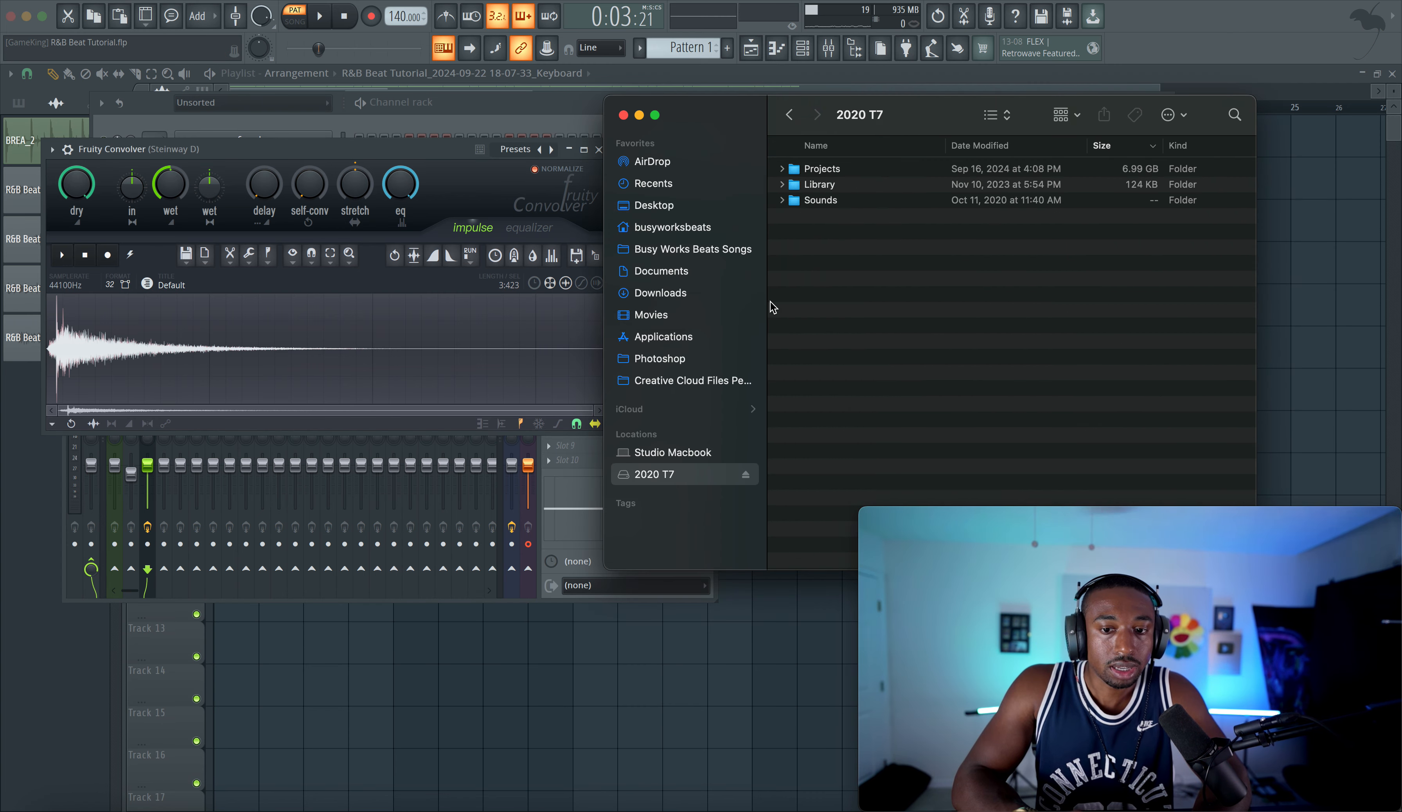
pyautogui.moveTo(882, 110); pyautogui.dragTo(634, 115)
pyautogui.doubleClick(603, 204)
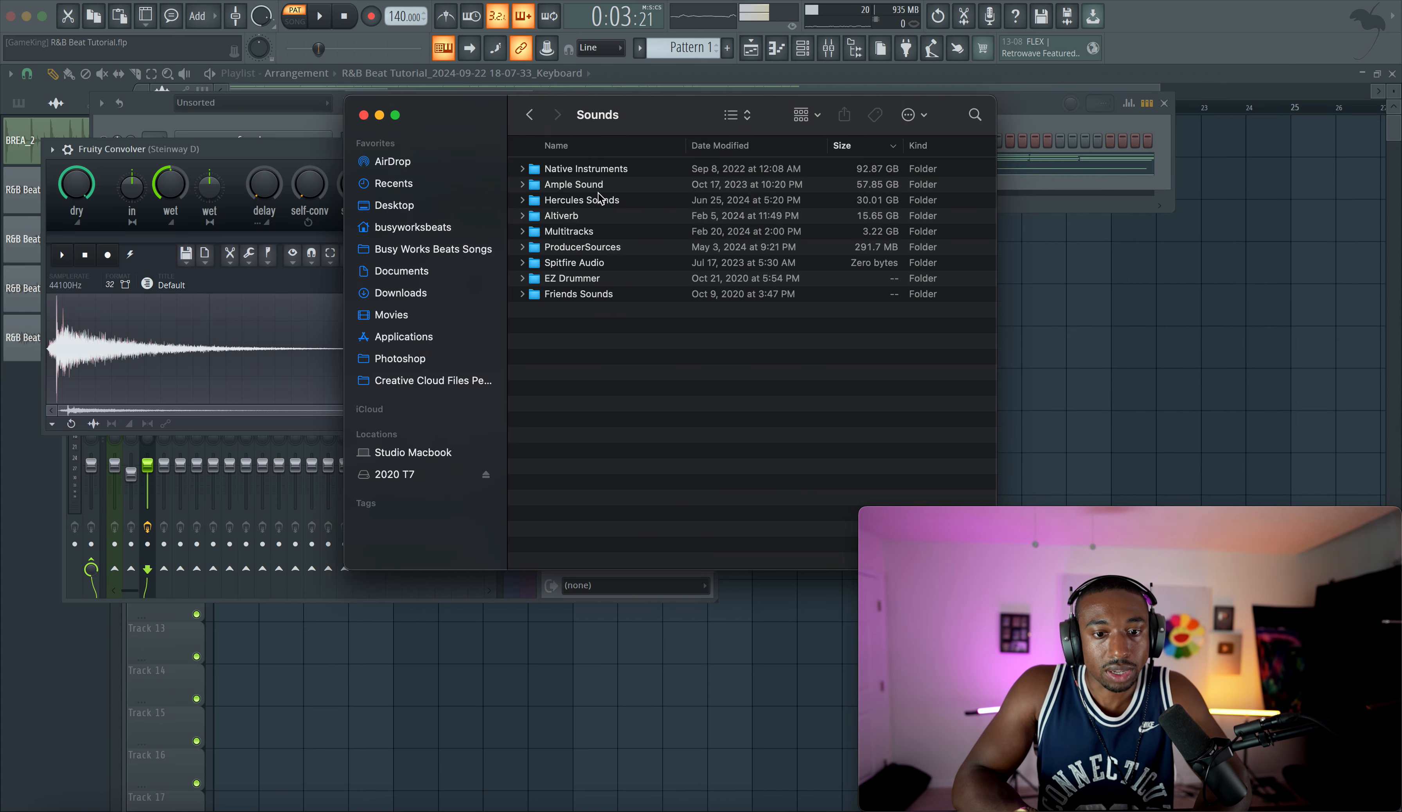
pyautogui.doubleClick(595, 217)
pyautogui.doubleClick(593, 172)
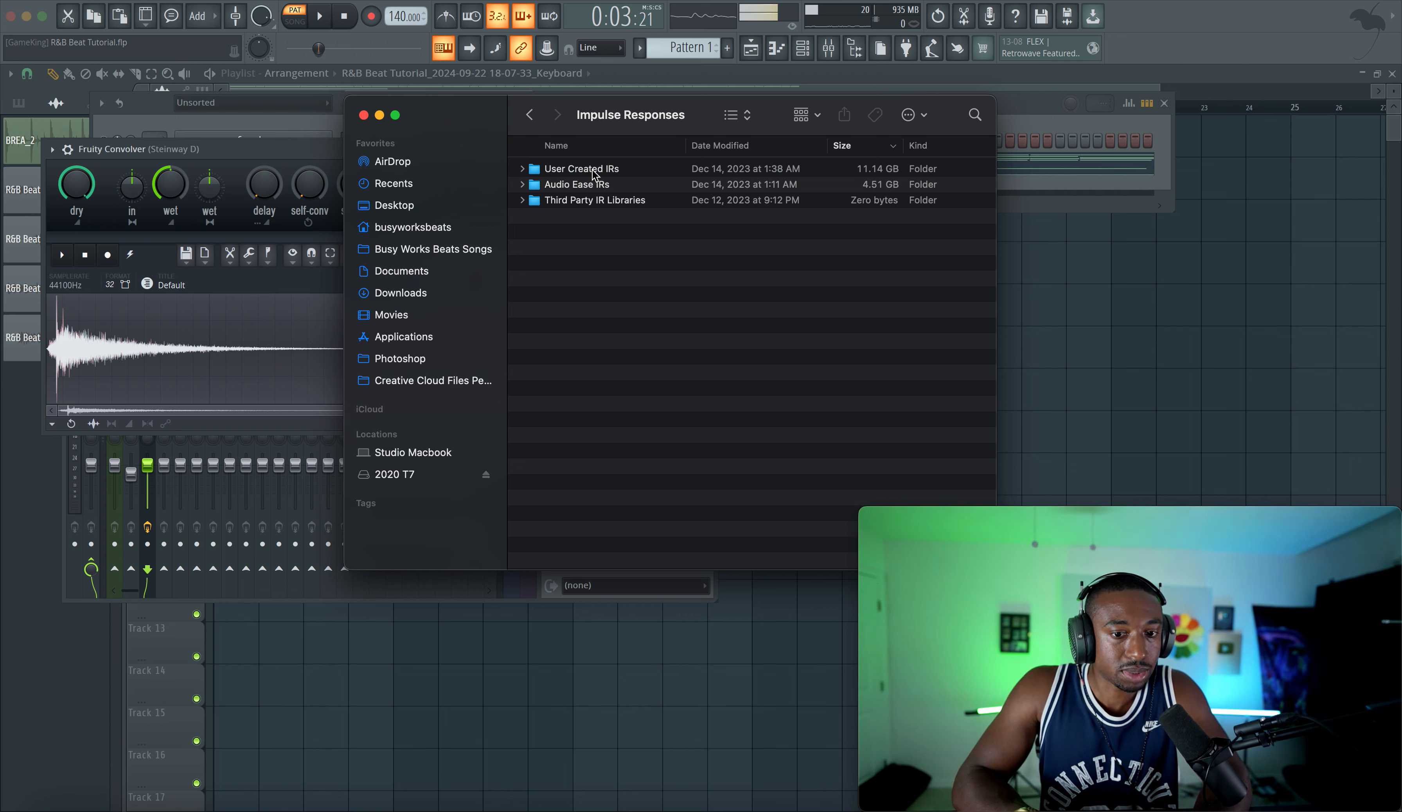
pyautogui.doubleClick(582, 169)
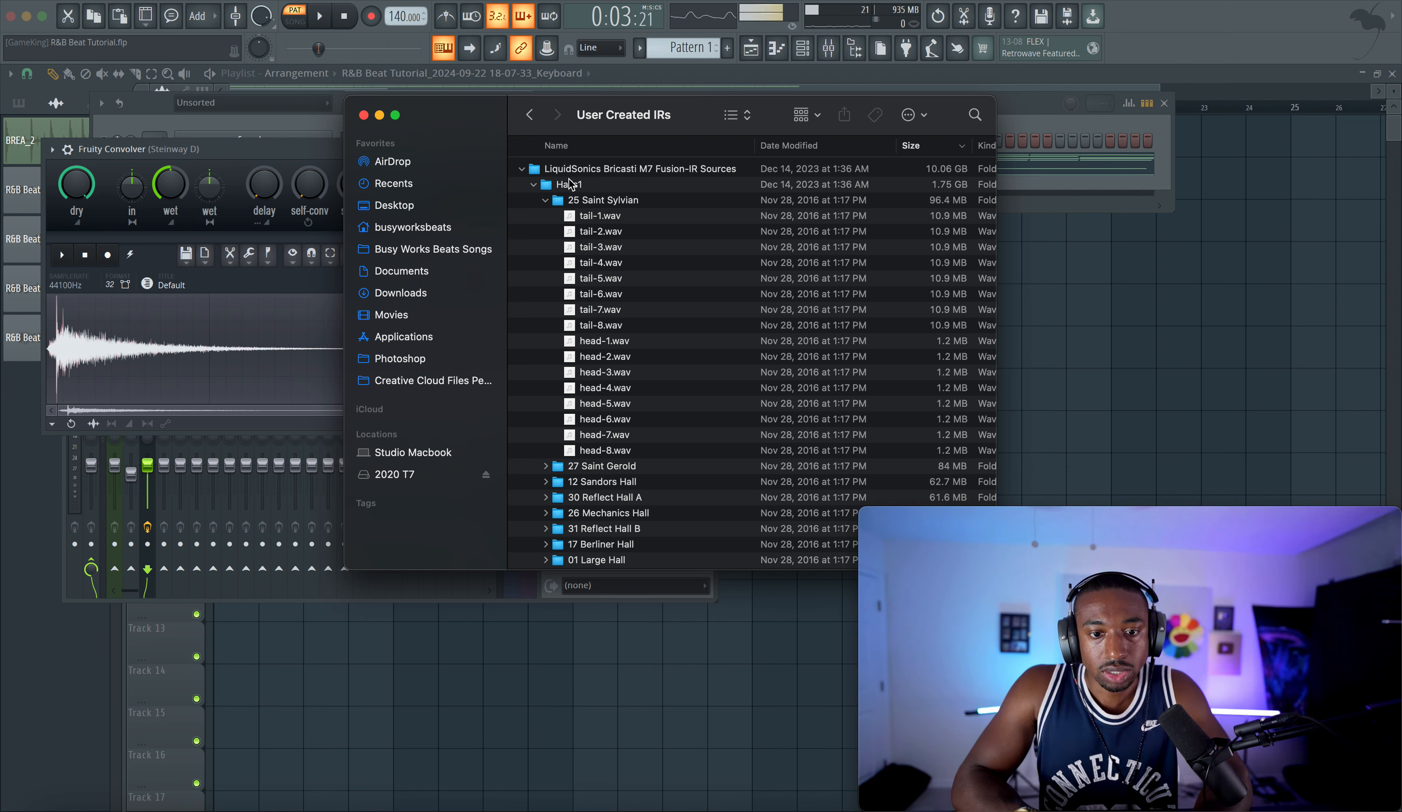
# Step: Load tail-1.wav from the LiquidSonics Bricasti Halls1 / 25 Saint Sylvian folder into Fruity Convolver as the impulse
pyautogui.click(521, 169)
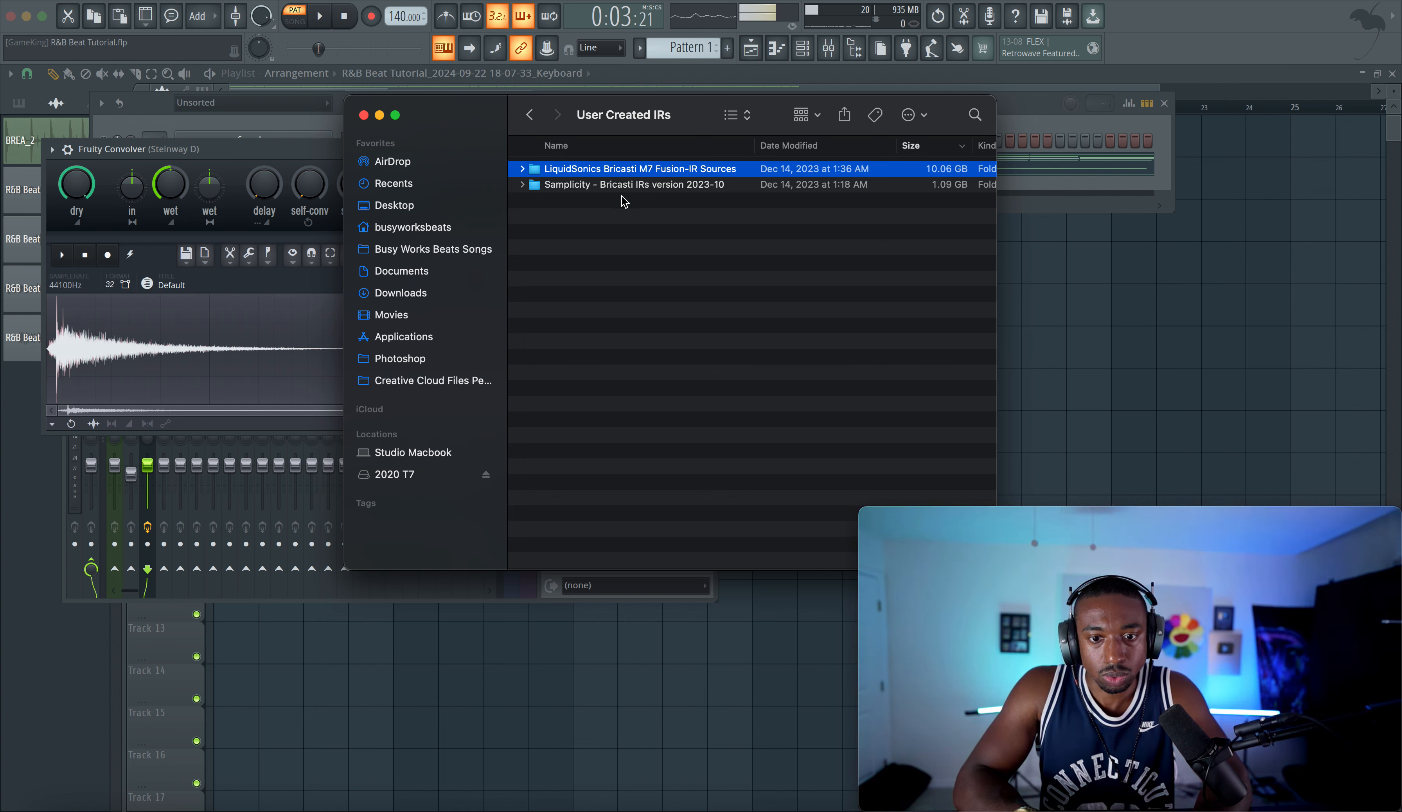
pyautogui.click(522, 169)
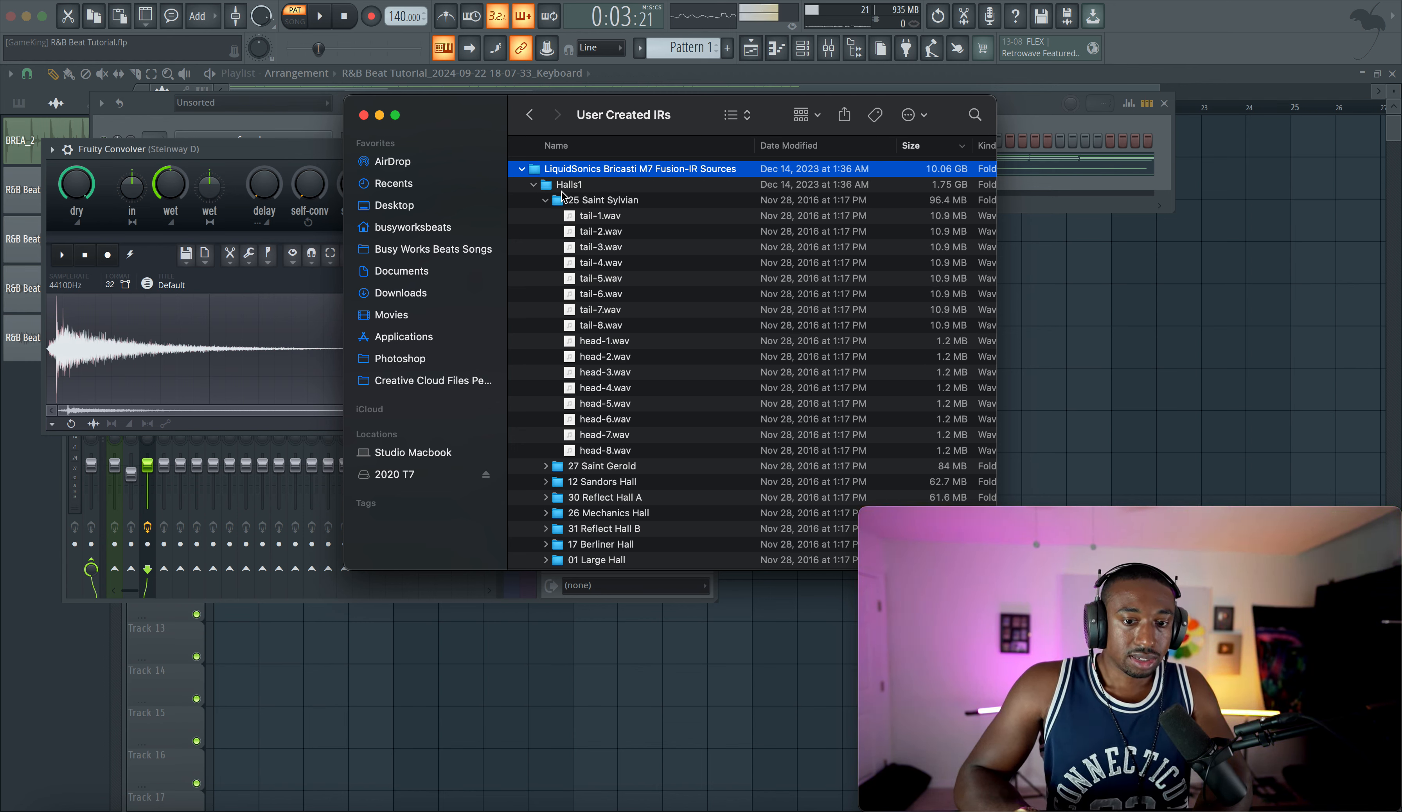
pyautogui.moveTo(591, 213); pyautogui.dragTo(197, 348)
pyautogui.click(181, 150)
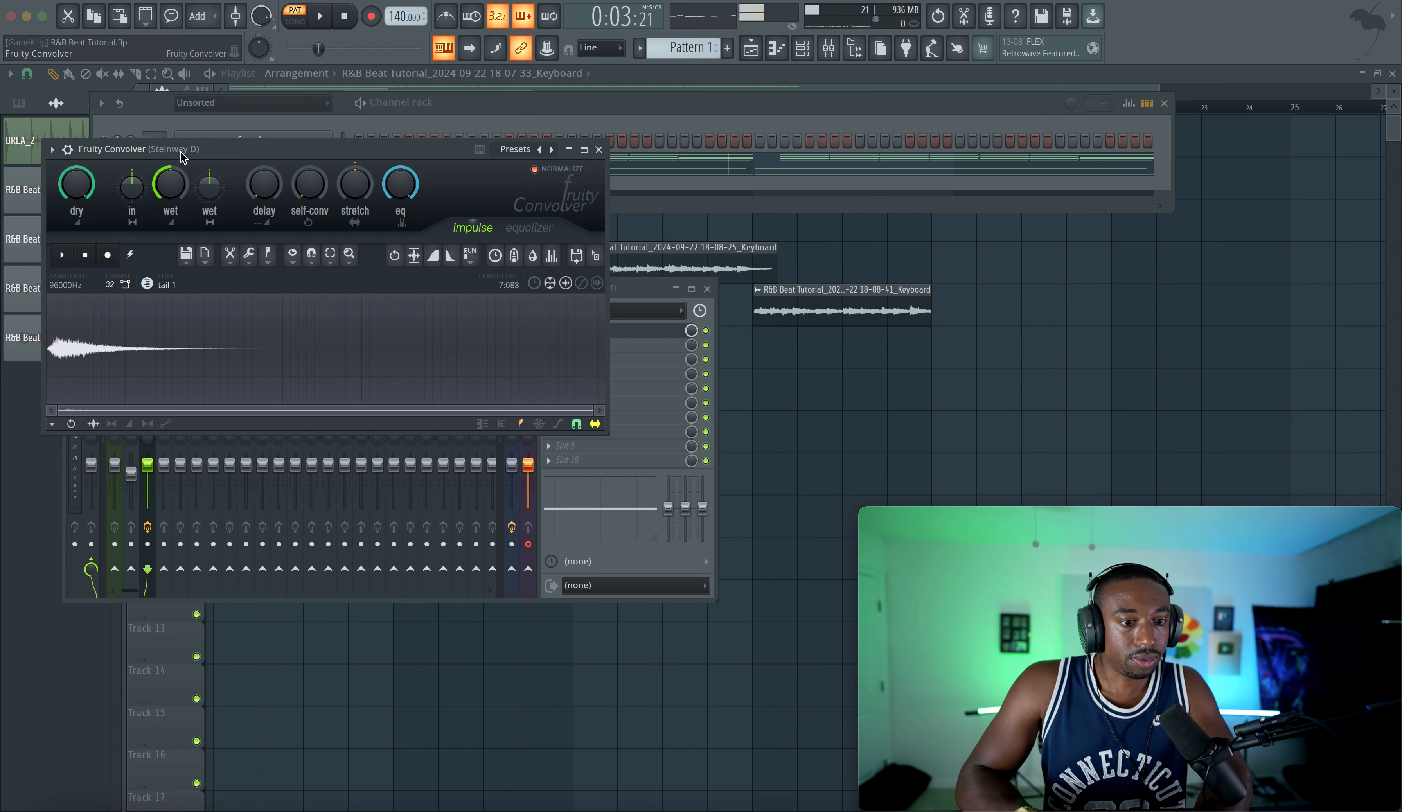
# Step: Audition the loaded impulse, play the piano pattern through the reverb and close Fruity Convolver
pyautogui.click(68, 259)
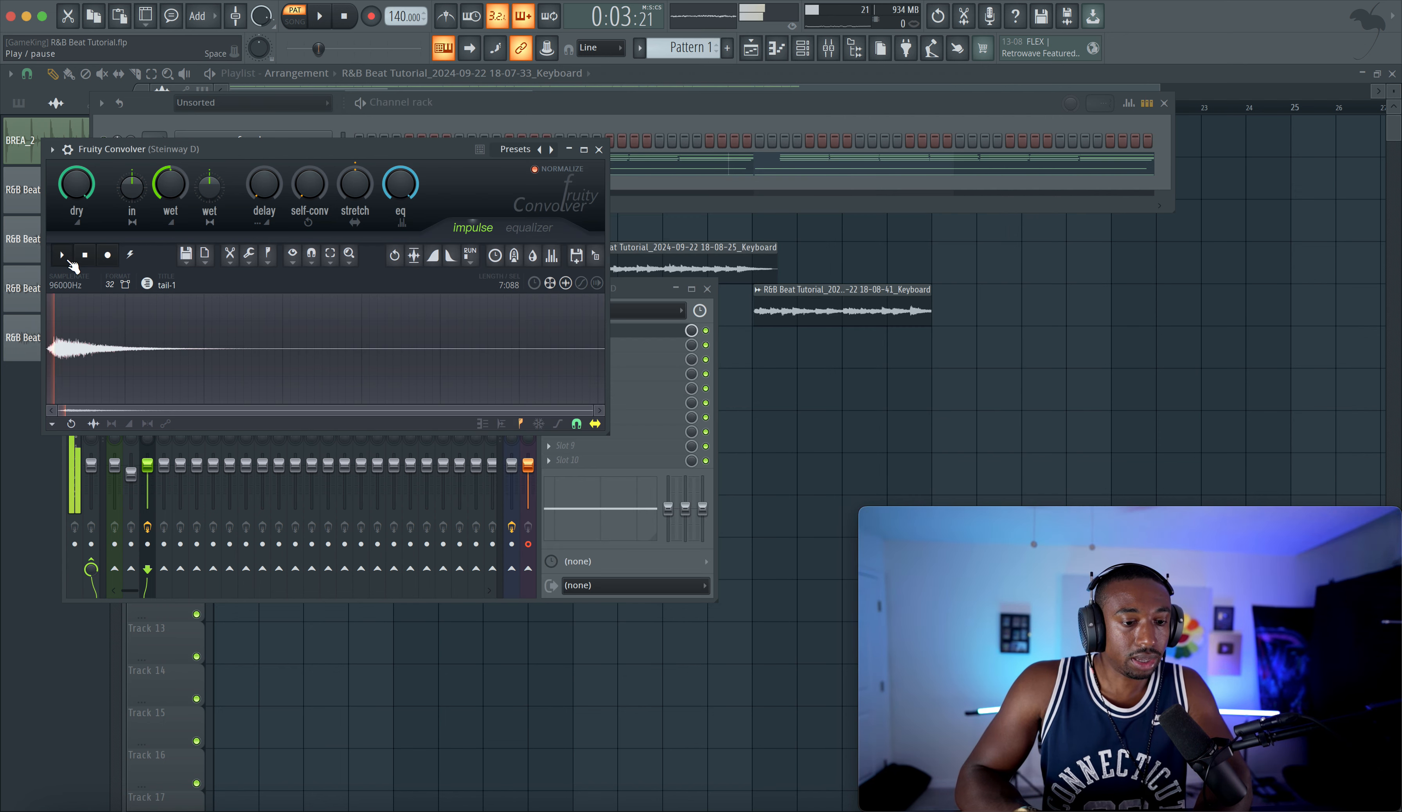
pyautogui.click(89, 258)
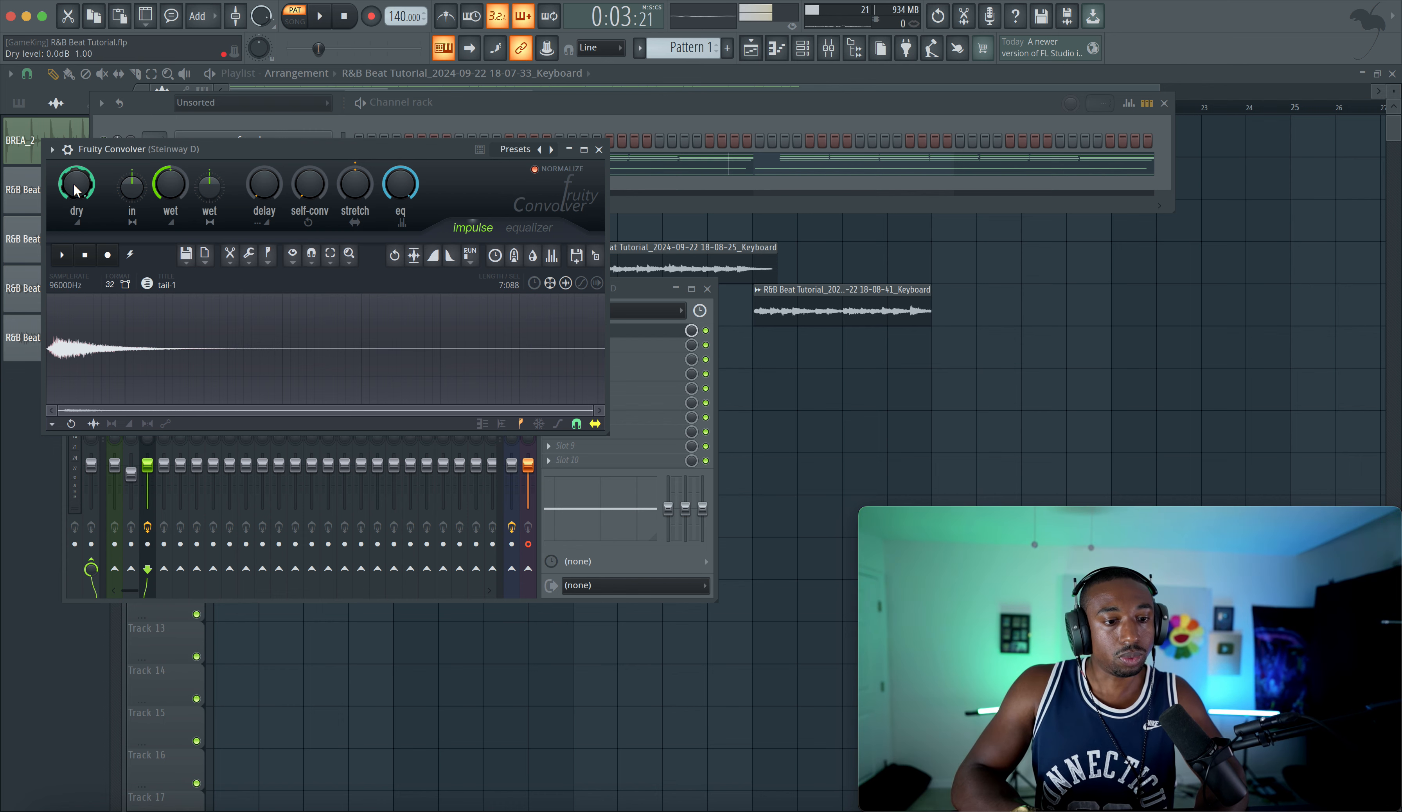
pyautogui.press('space')
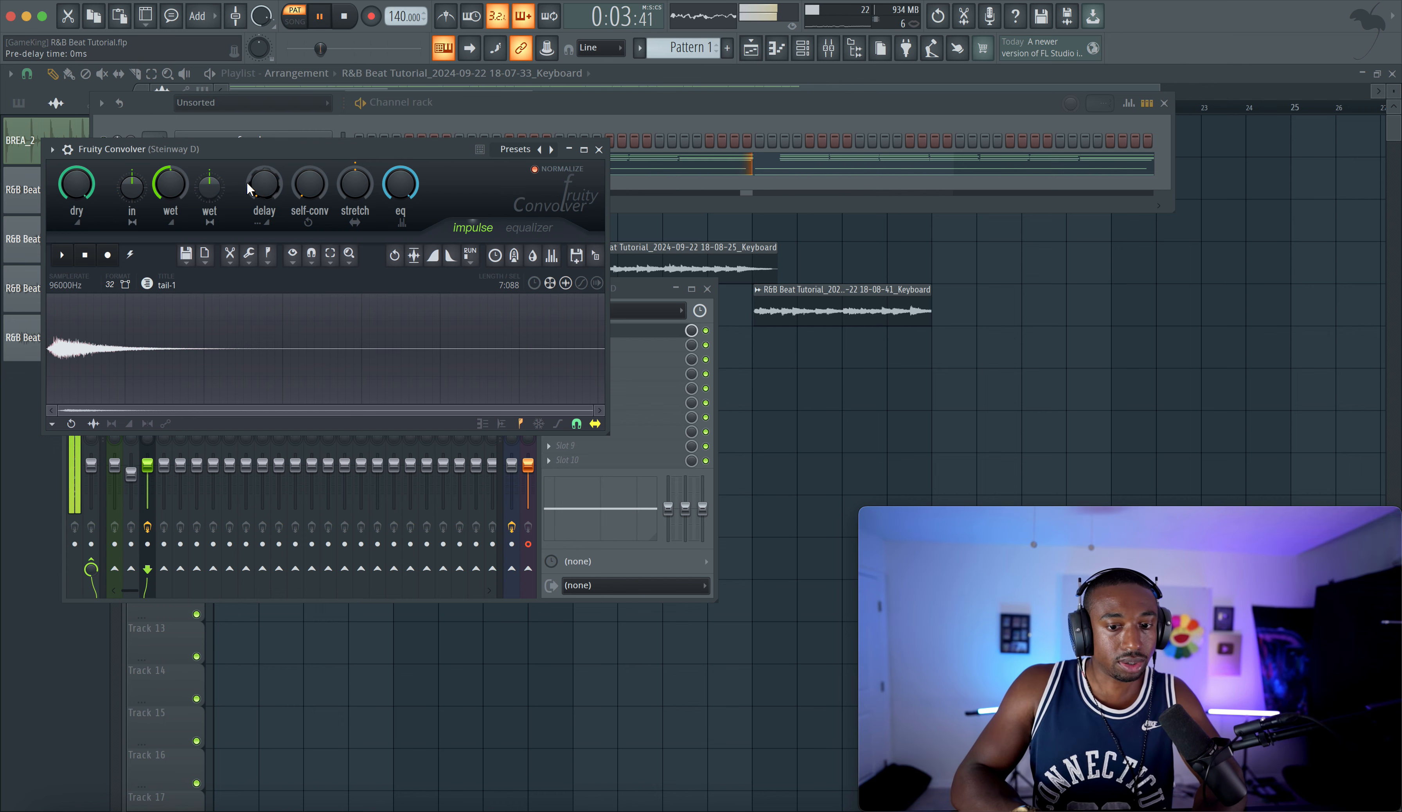
pyautogui.press('space')
pyautogui.click(598, 149)
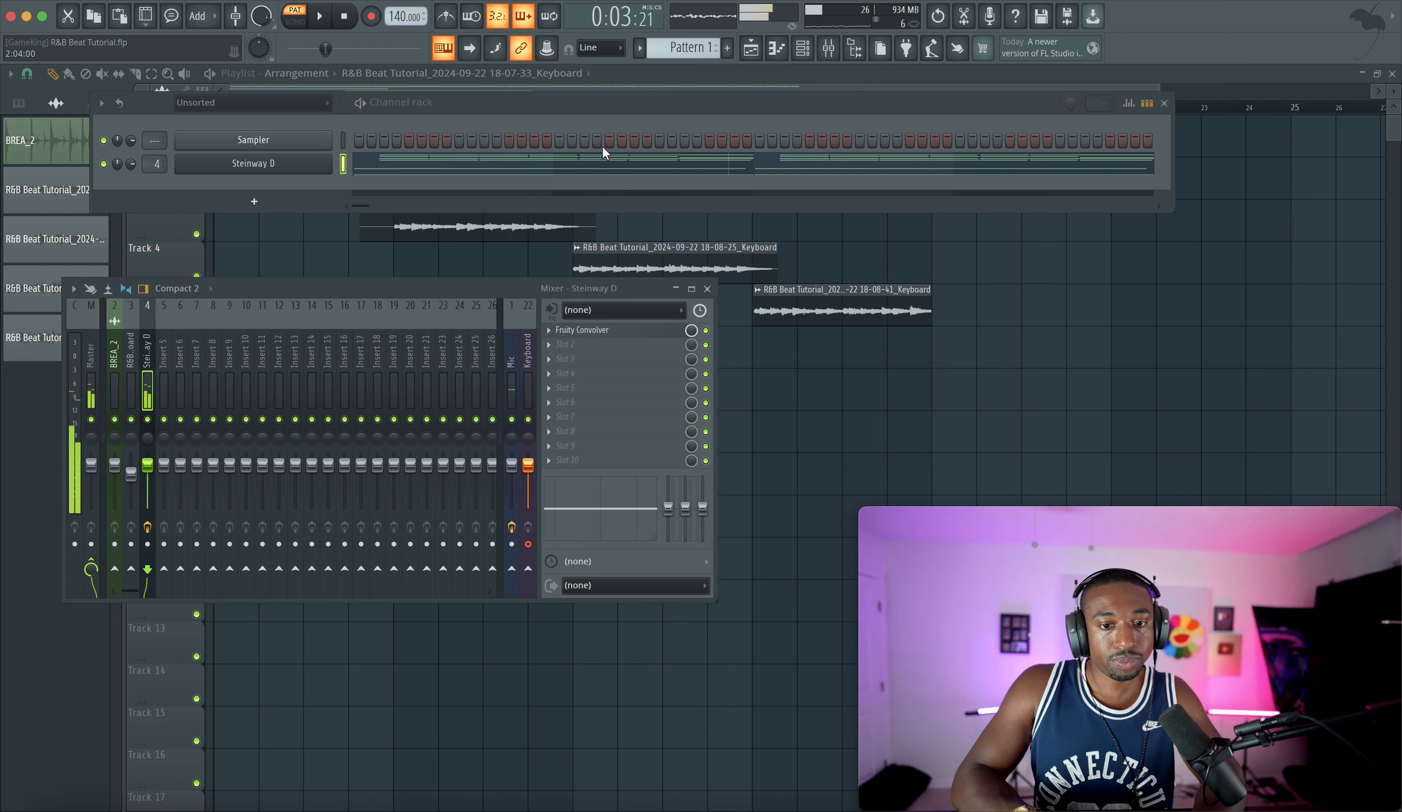
# Step: Reopen the Steinway D track's Fruity Convolver, lower its wet level to about -44.7 dB during playback and close all windows
pyautogui.click(608, 330)
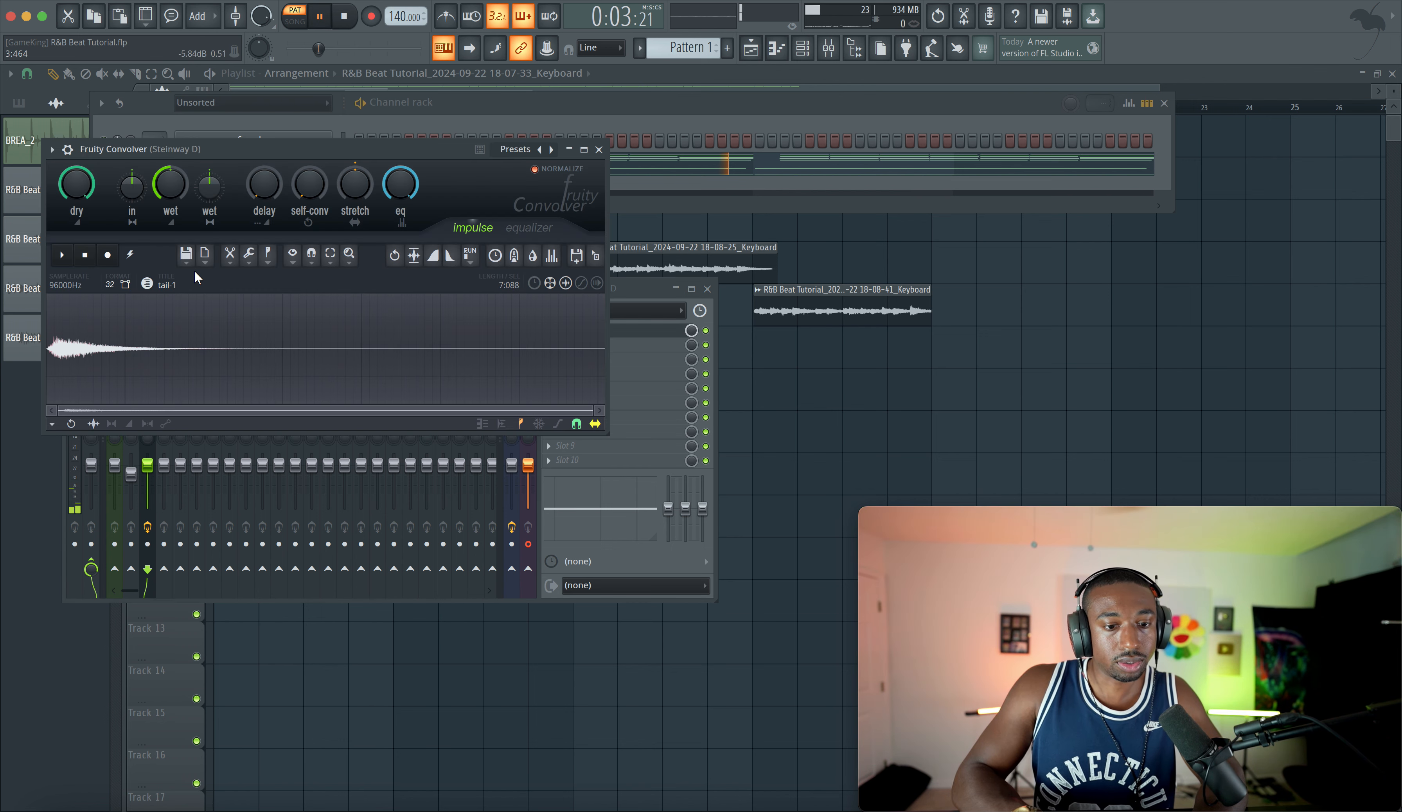
pyautogui.press('space')
pyautogui.moveTo(173, 186); pyautogui.dragTo(148, 186)
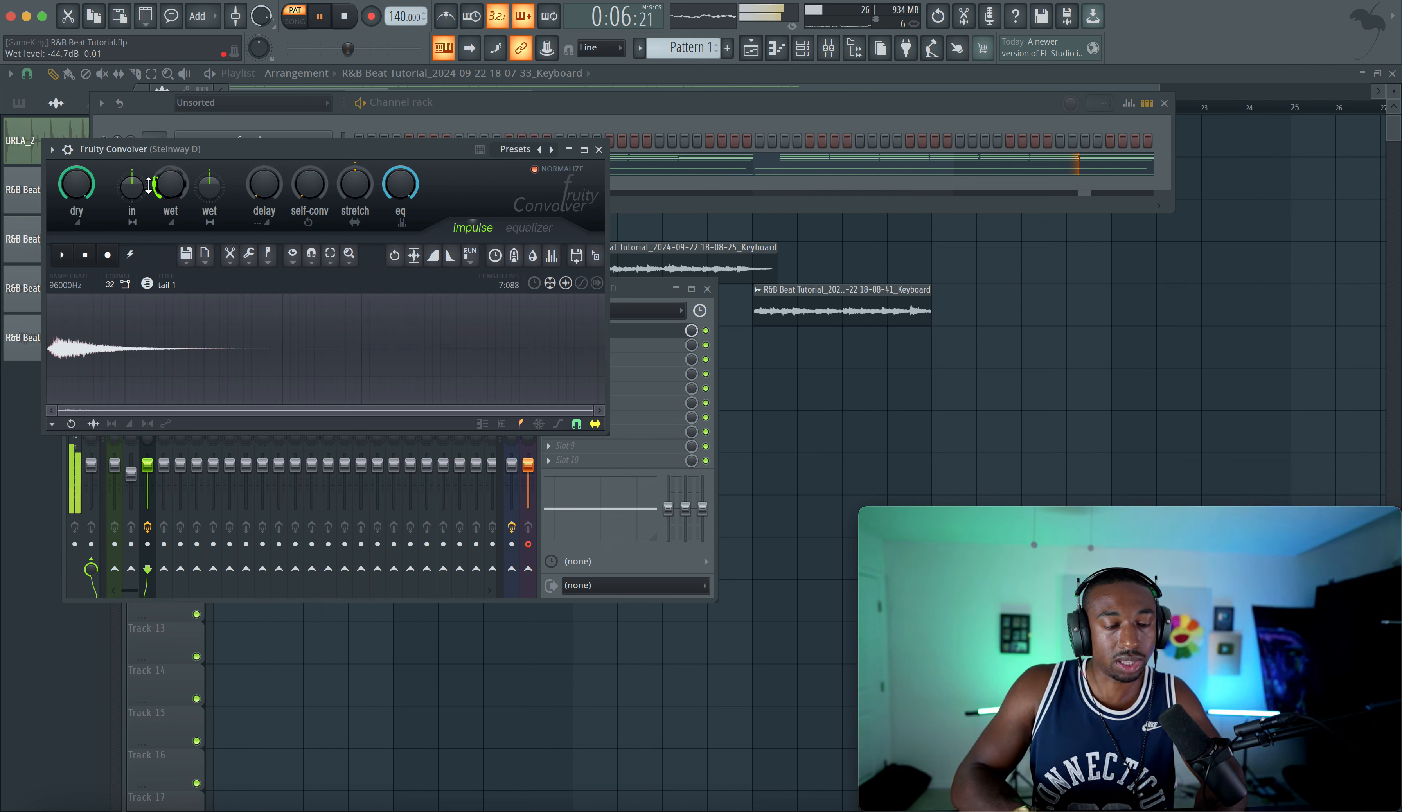
pyautogui.click(599, 150)
pyautogui.press('F12')
pyautogui.press('space')
# Step: Place Pattern 1 on Track 2 at bar 17 and duplicate the Track 1 drum loop from bar 17 to bar 33
pyautogui.scroll(-2, 641, 214)
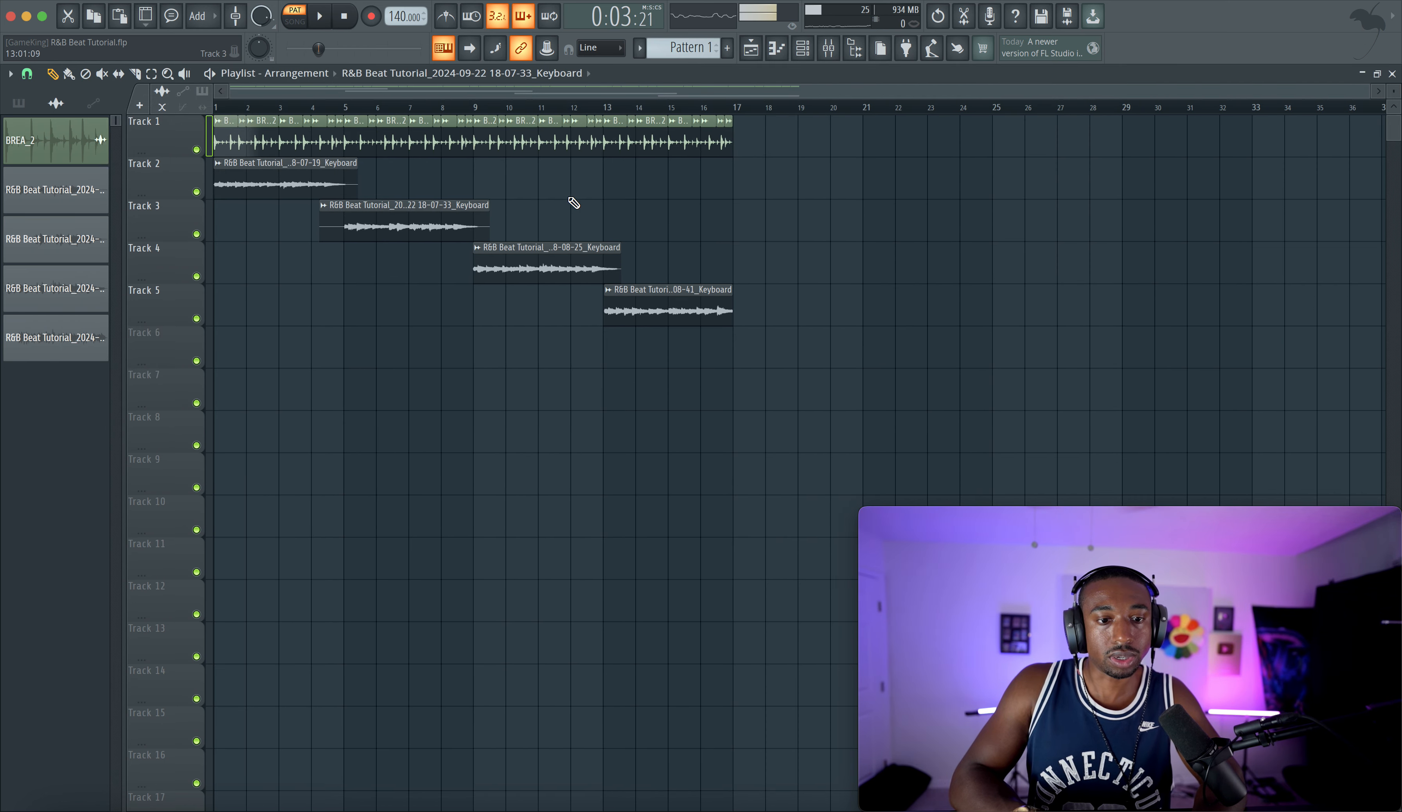
pyautogui.click(18, 102)
pyautogui.moveTo(34, 128); pyautogui.dragTo(94, 135)
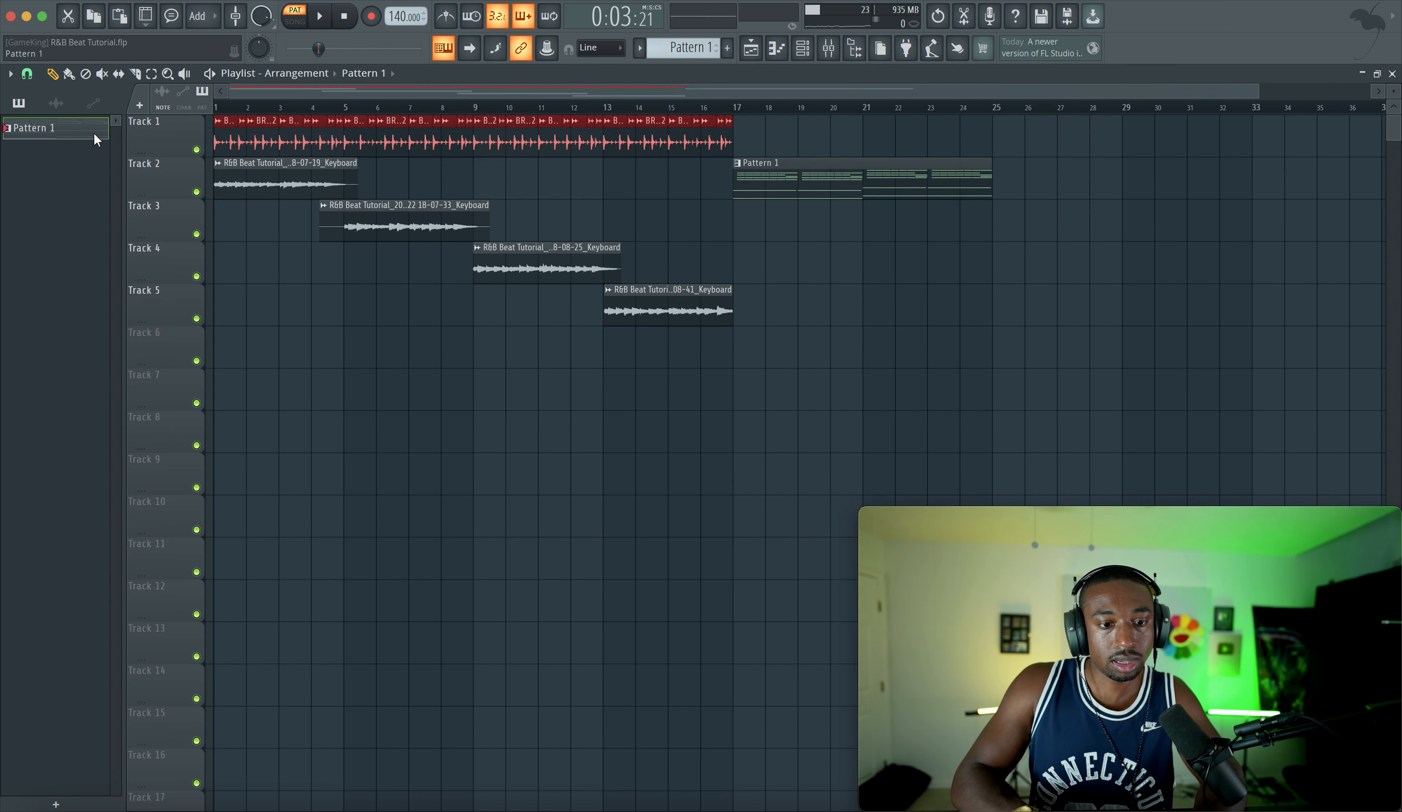
pyautogui.hotkey('ctrl', 'b')
# Step: Duplicate the Pattern 1 clip on Track 2 so the copy starts at bar 25
pyautogui.scroll(-2, 780, 210)
pyautogui.click(761, 182)
pyautogui.hotkey('ctrl', 'b')
# Step: Show the Mic track's effects in the mixer, return to the playlist and save the project
pyautogui.click(829, 49)
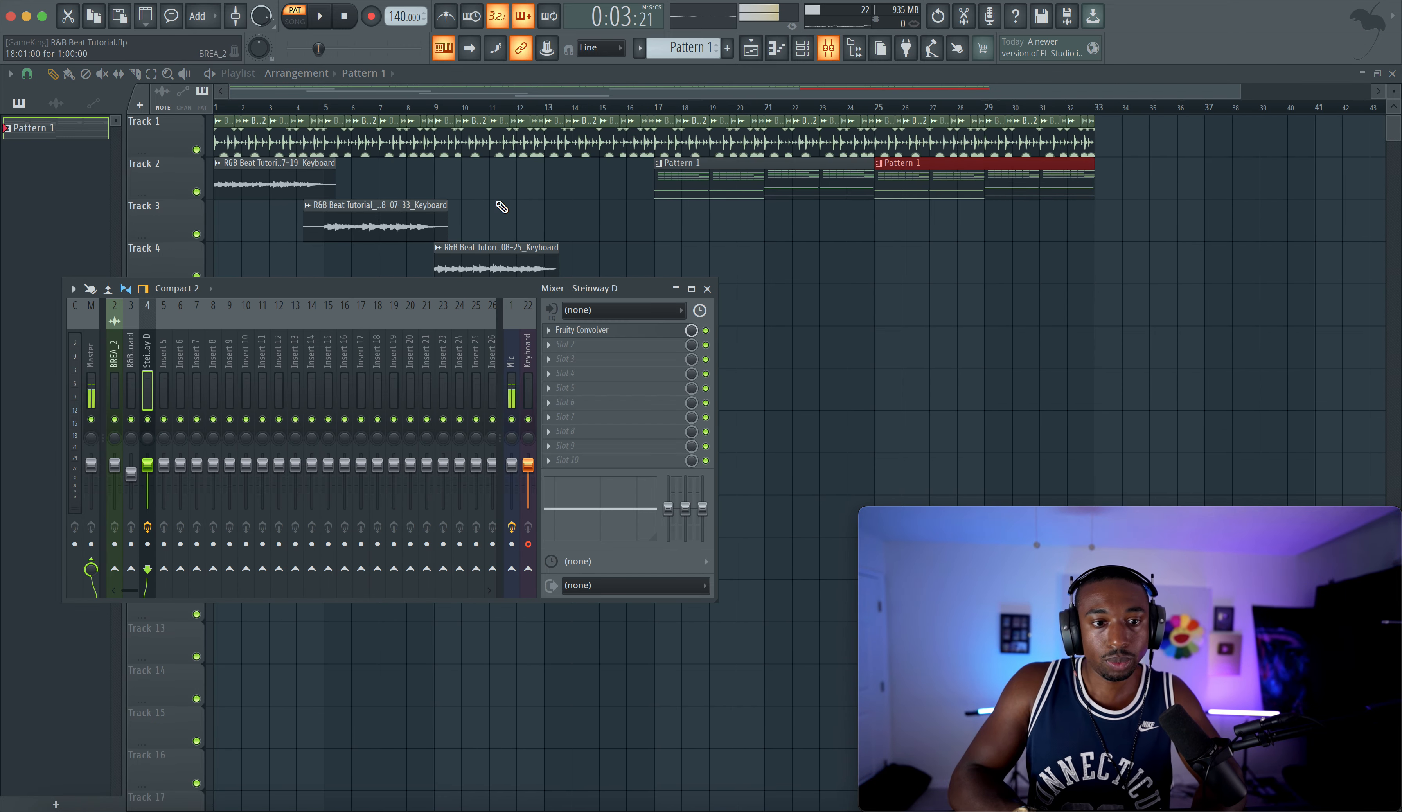
pyautogui.click(517, 377)
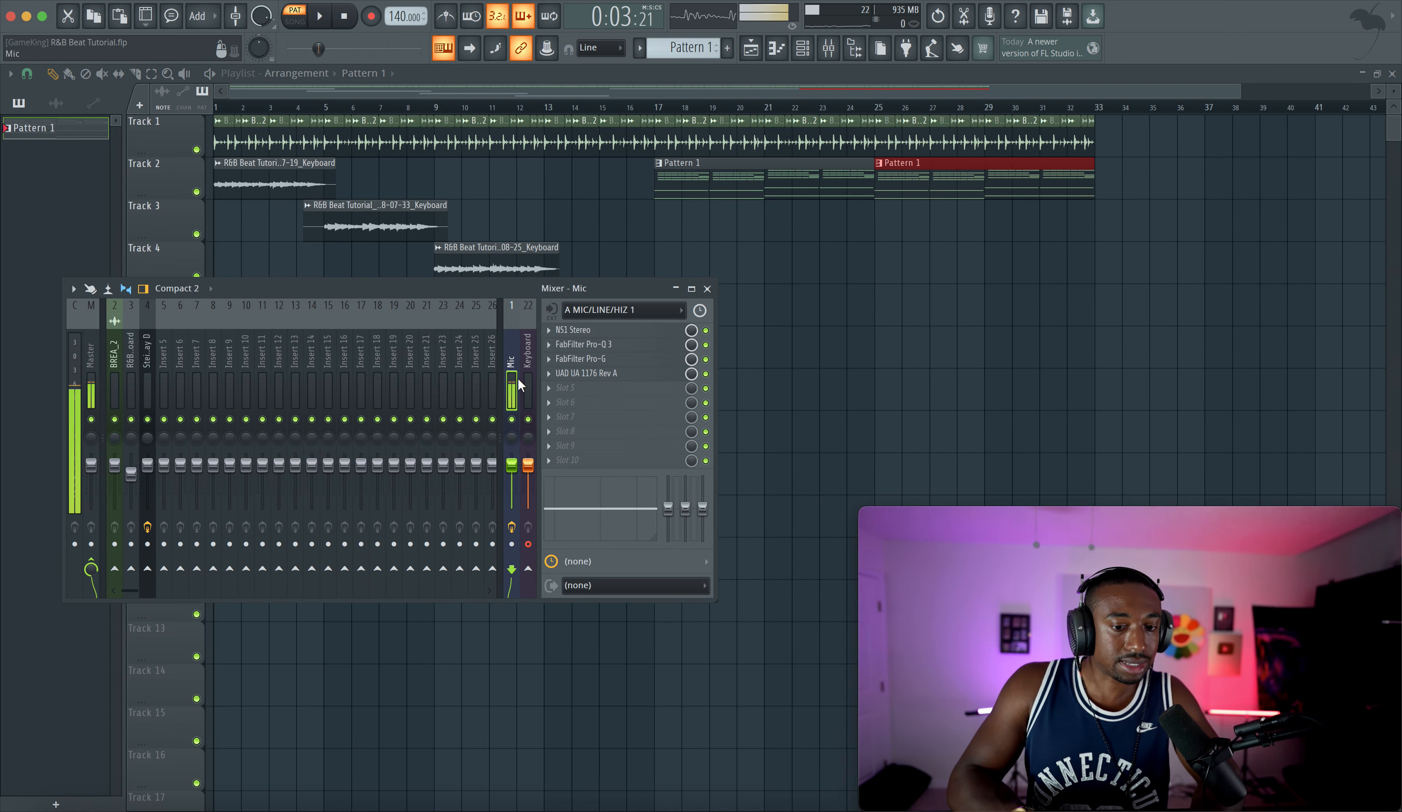
pyautogui.click(771, 371)
pyautogui.hotkey('ctrl', 's')
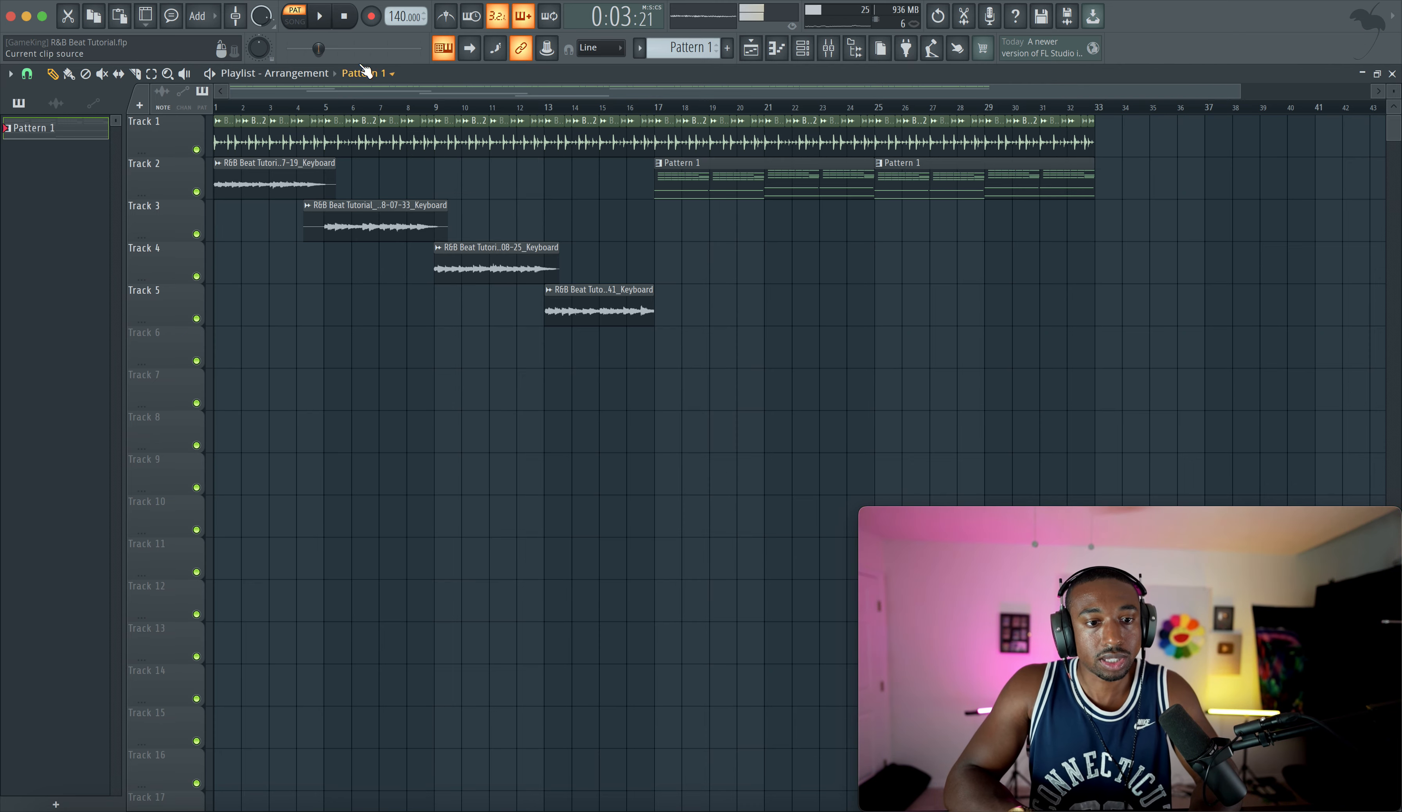
# Step: Play the arrangement in song mode and open the channel settings of the keyboard clip on Track 4
pyautogui.press('space')
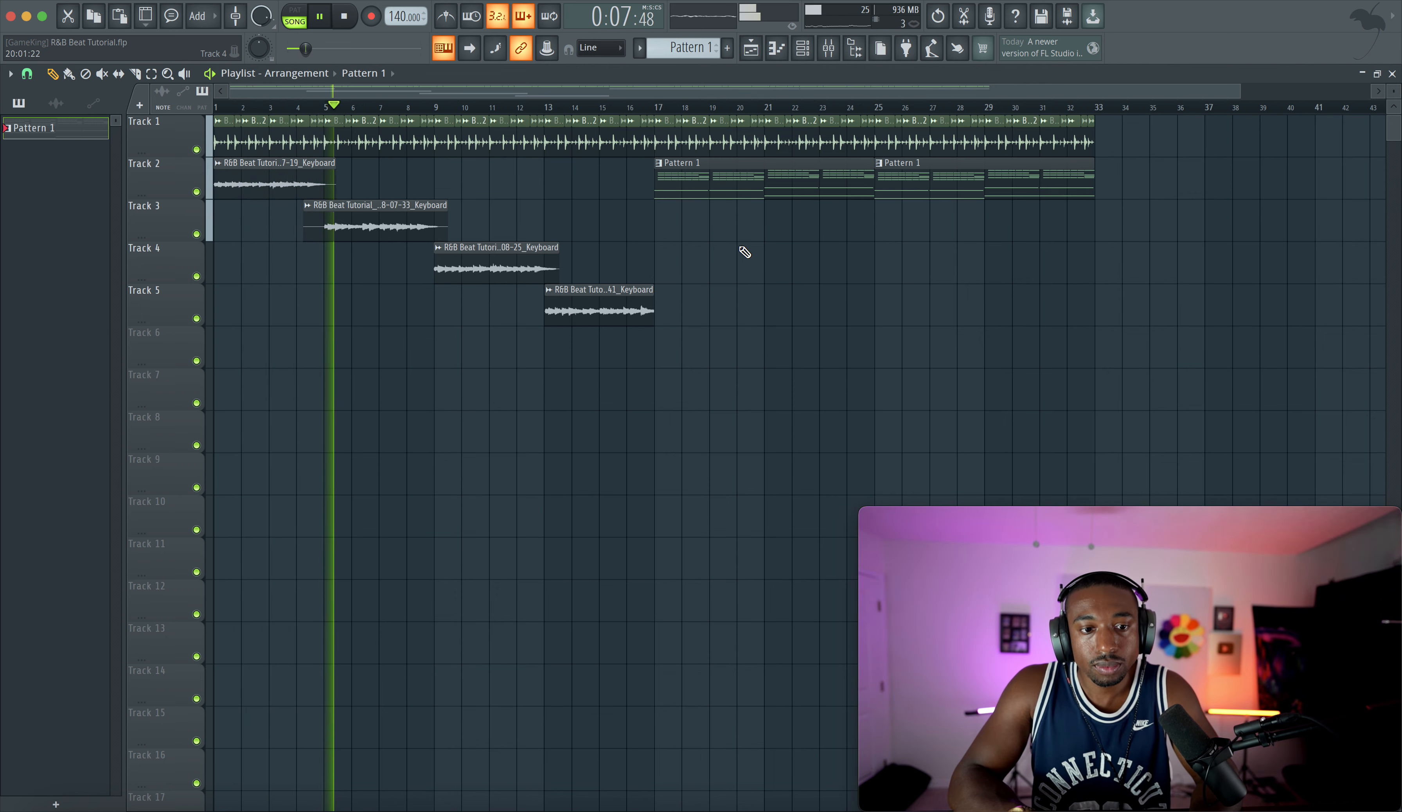
pyautogui.click(502, 252)
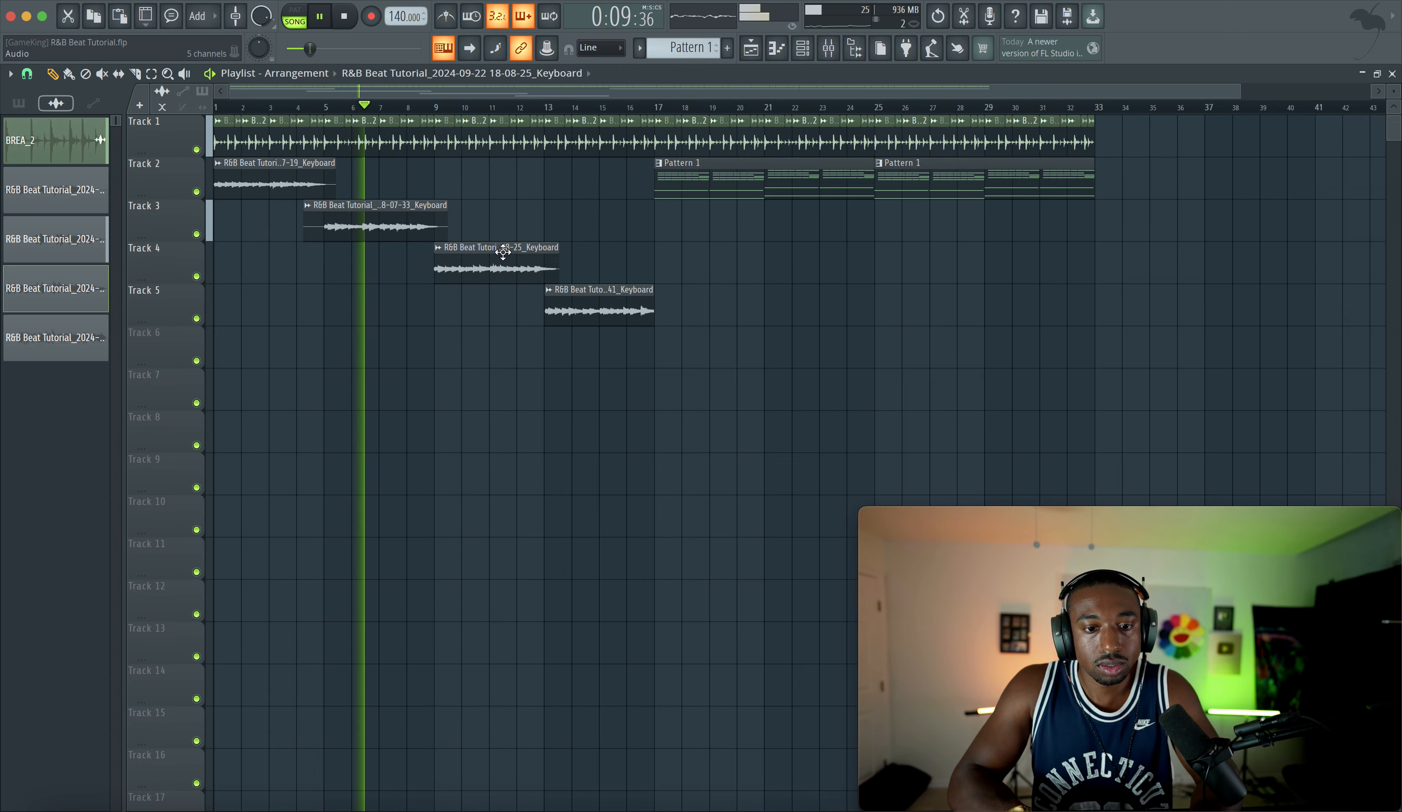
pyautogui.doubleClick(502, 252)
# Step: Try sending mixer track 3 with the keyboard takes to the Steinway D track at 70%, and restart playback
pyautogui.click(829, 48)
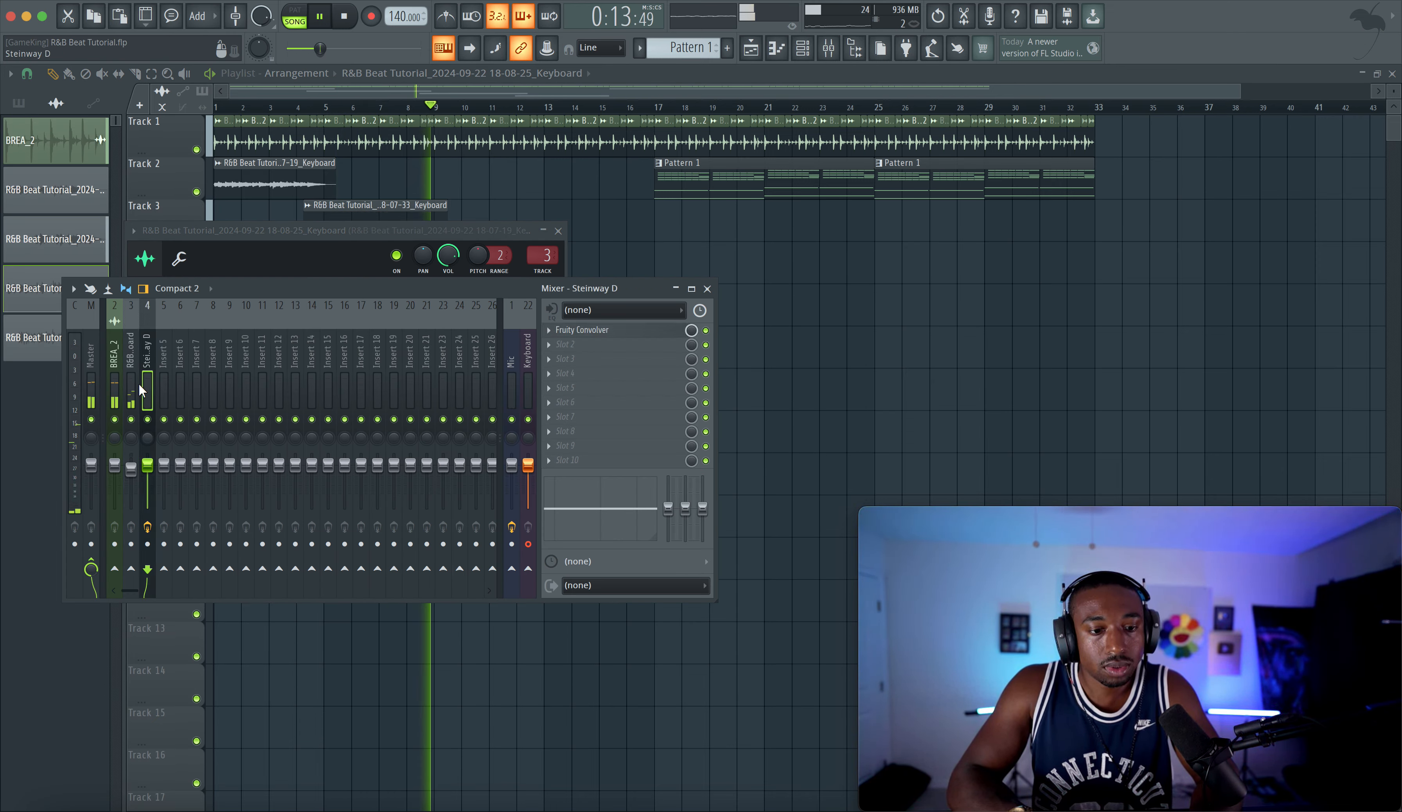
pyautogui.click(148, 570)
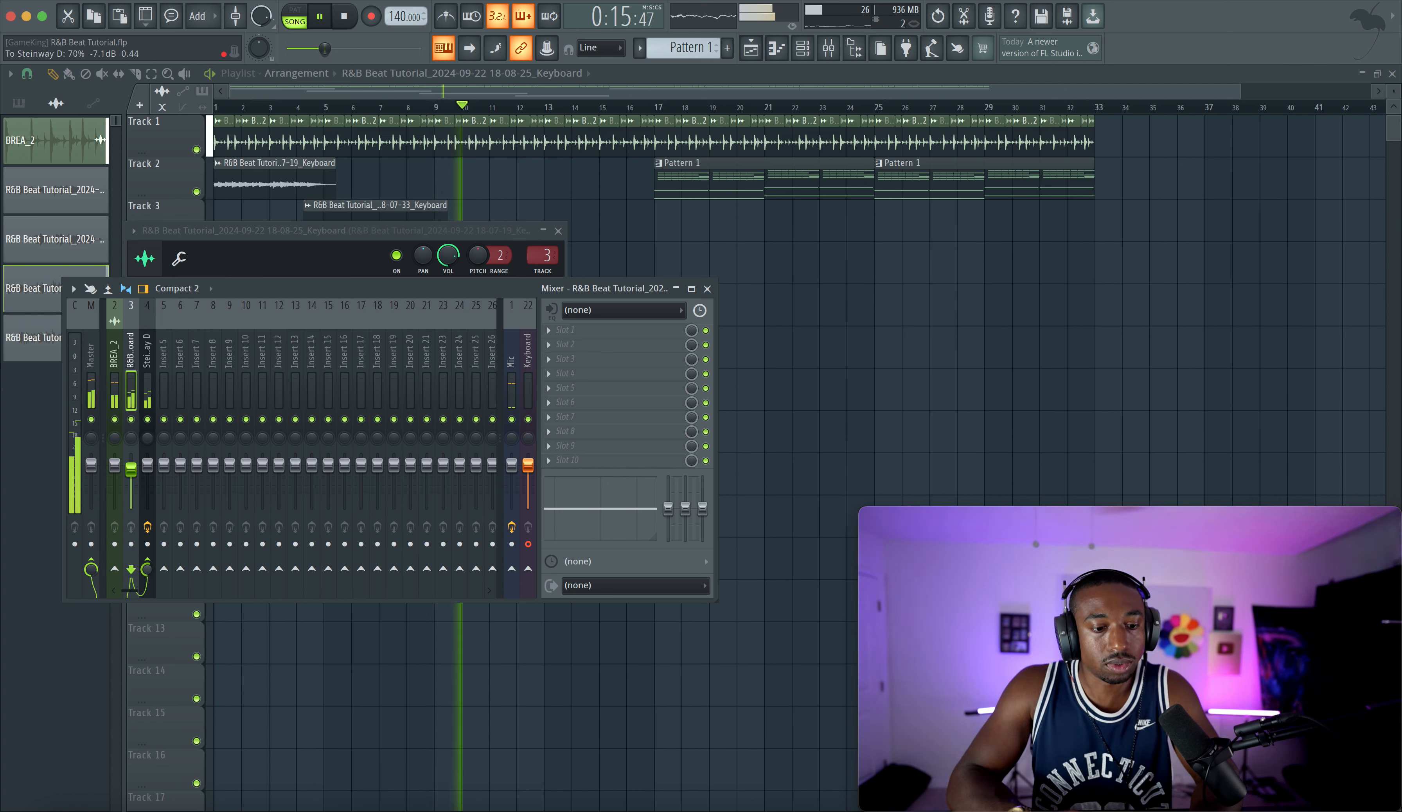
pyautogui.press('space')
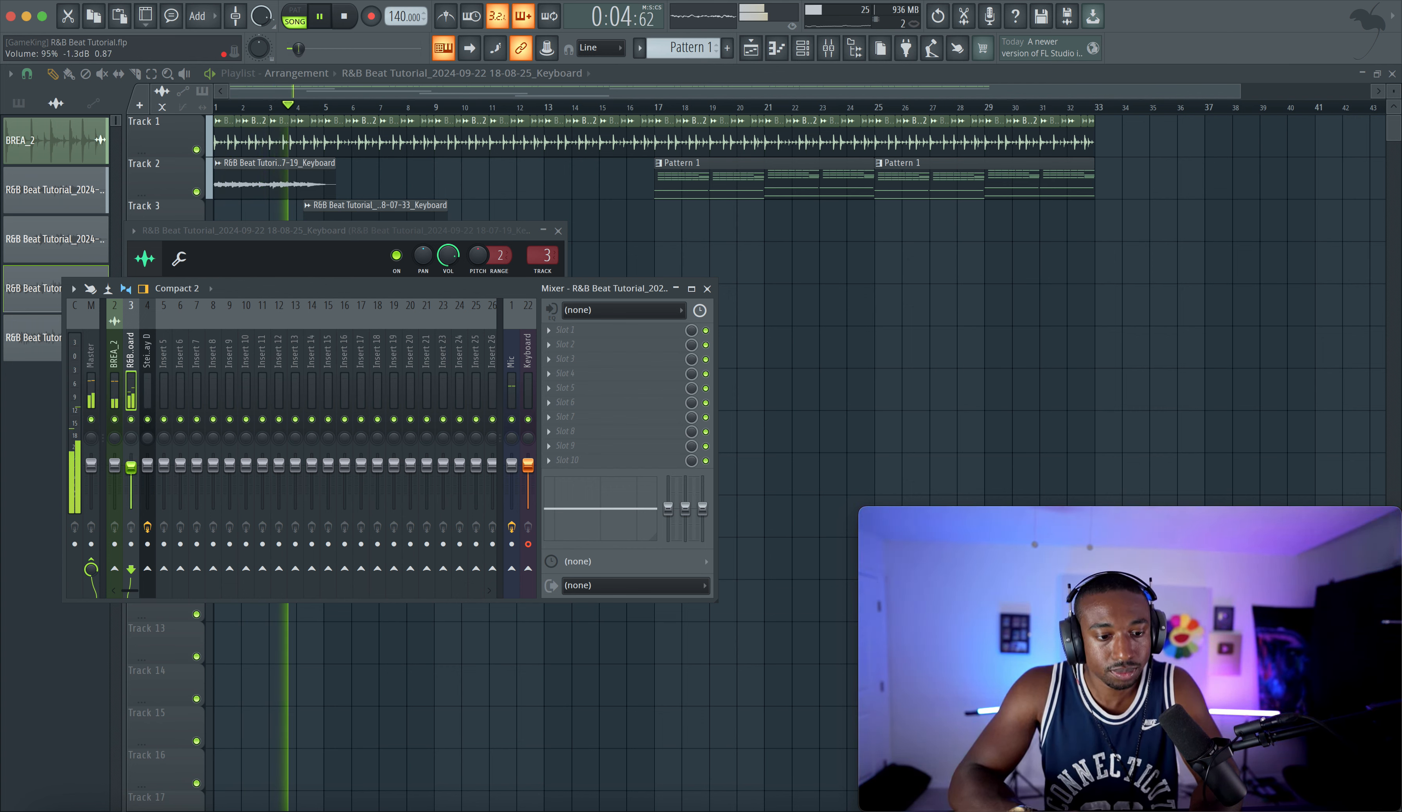
# Step: Reset the volume fader of mixer track 3 with the keyboard takes and return to the playlist
pyautogui.rightClick(134, 464)
pyautogui.click(149, 471)
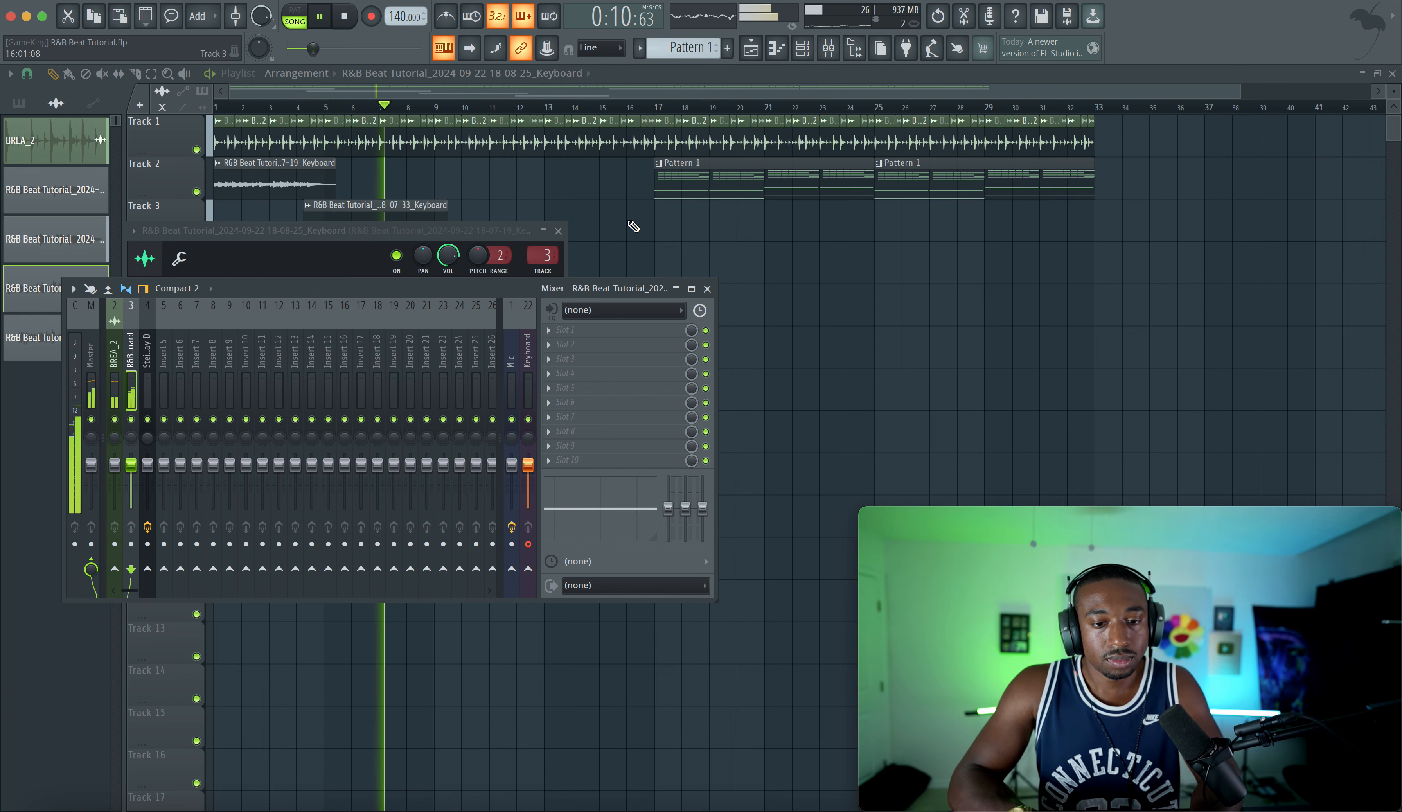
pyautogui.click(589, 229)
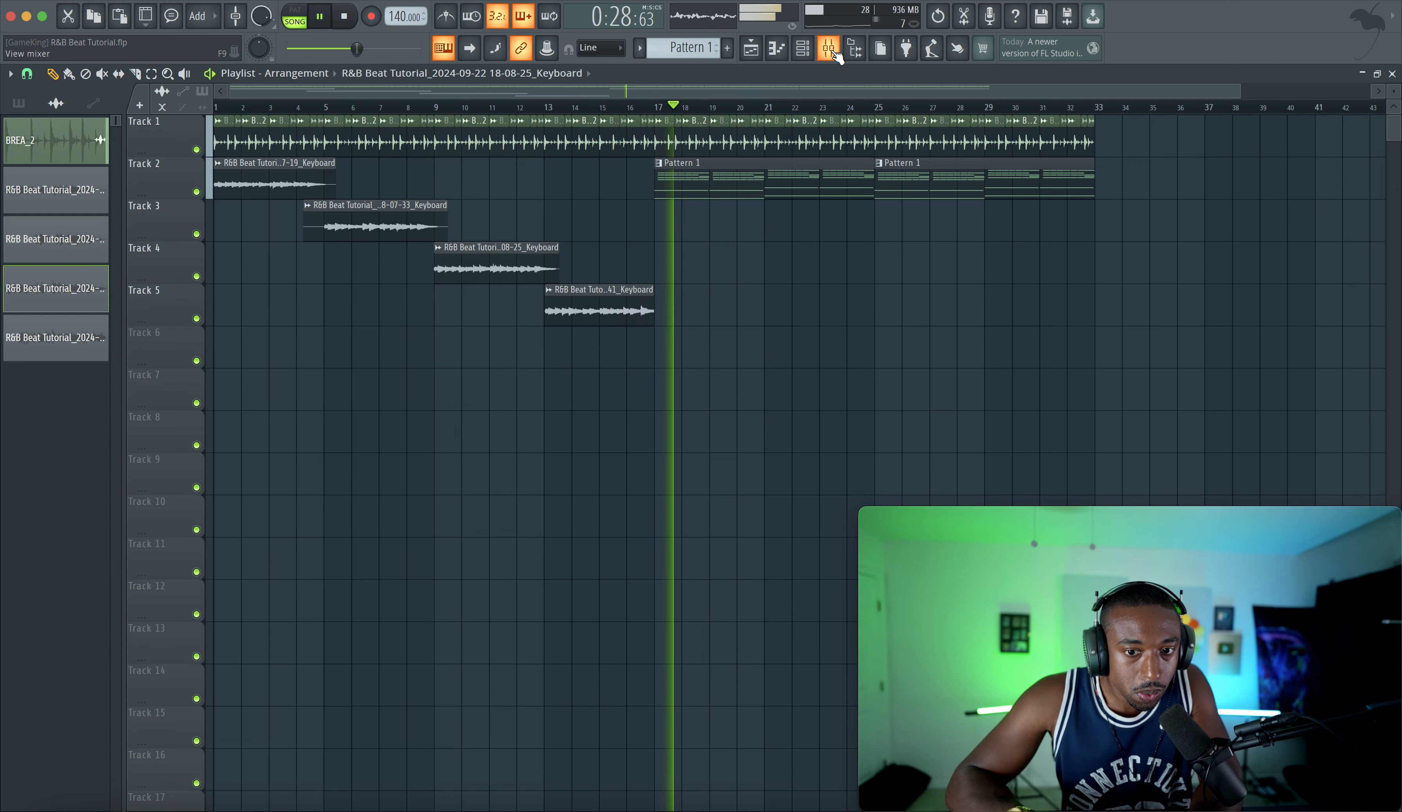
# Step: Show all channels in the channel rack, and open the Steinway D instrument to check its FLEX settings
pyautogui.click(813, 53)
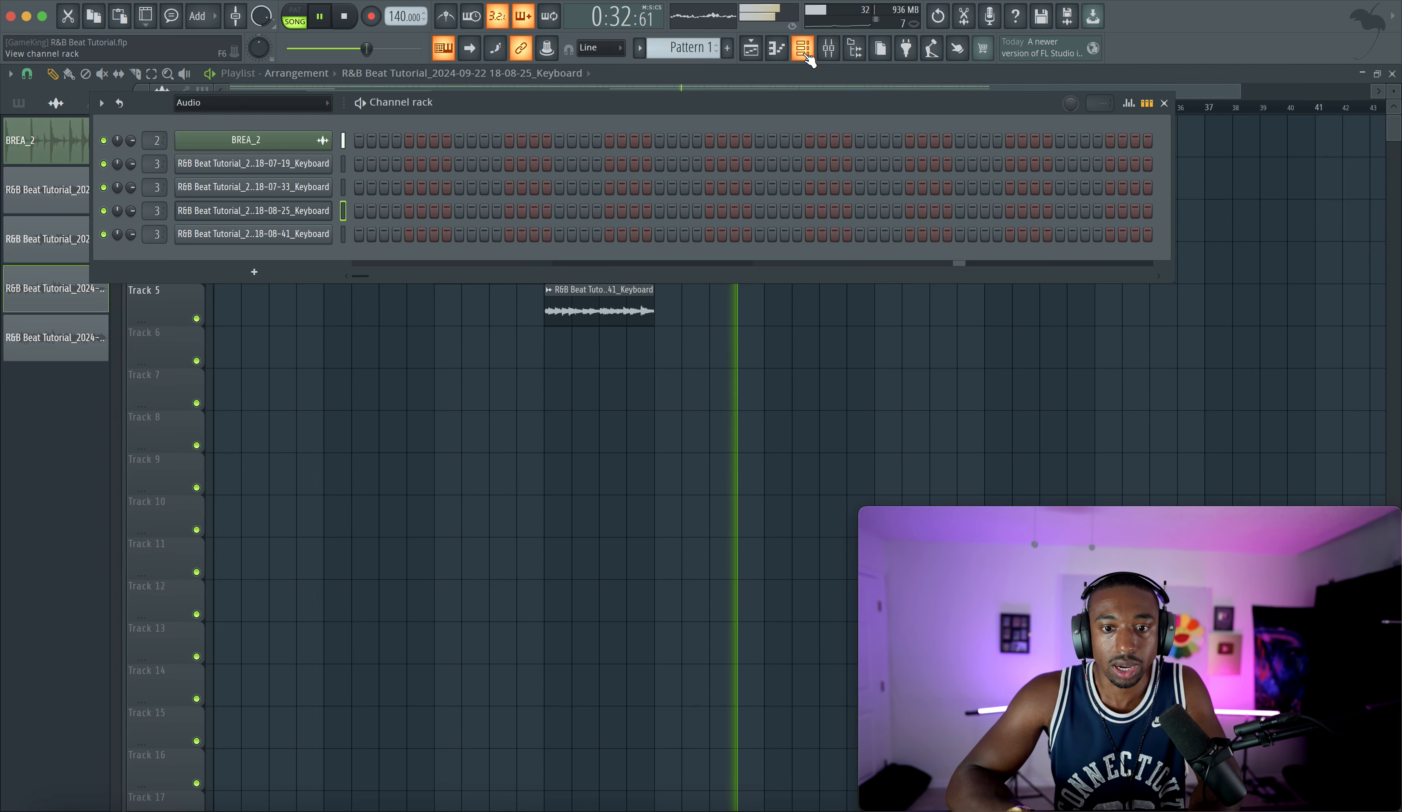
pyautogui.click(263, 109)
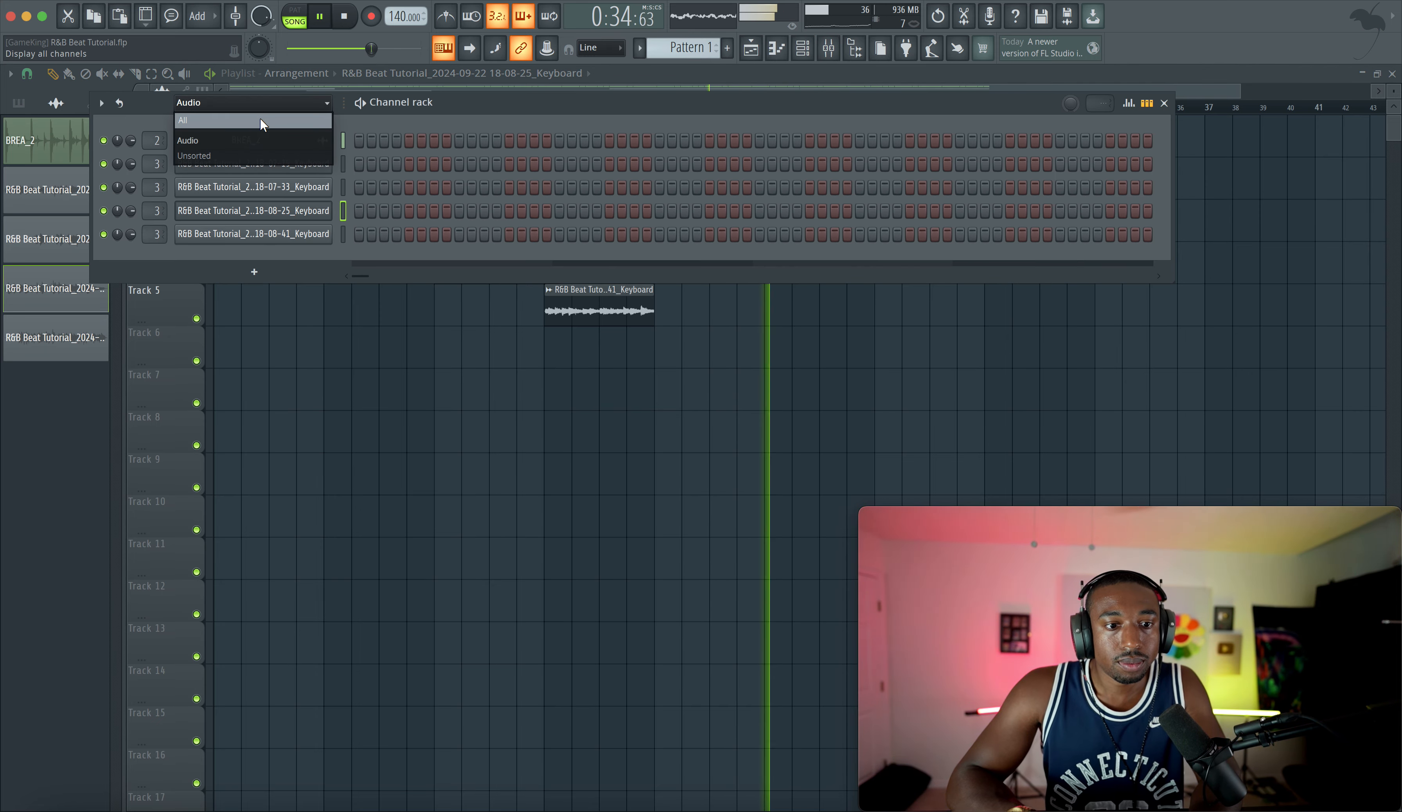
pyautogui.click(182, 120)
pyautogui.click(295, 275)
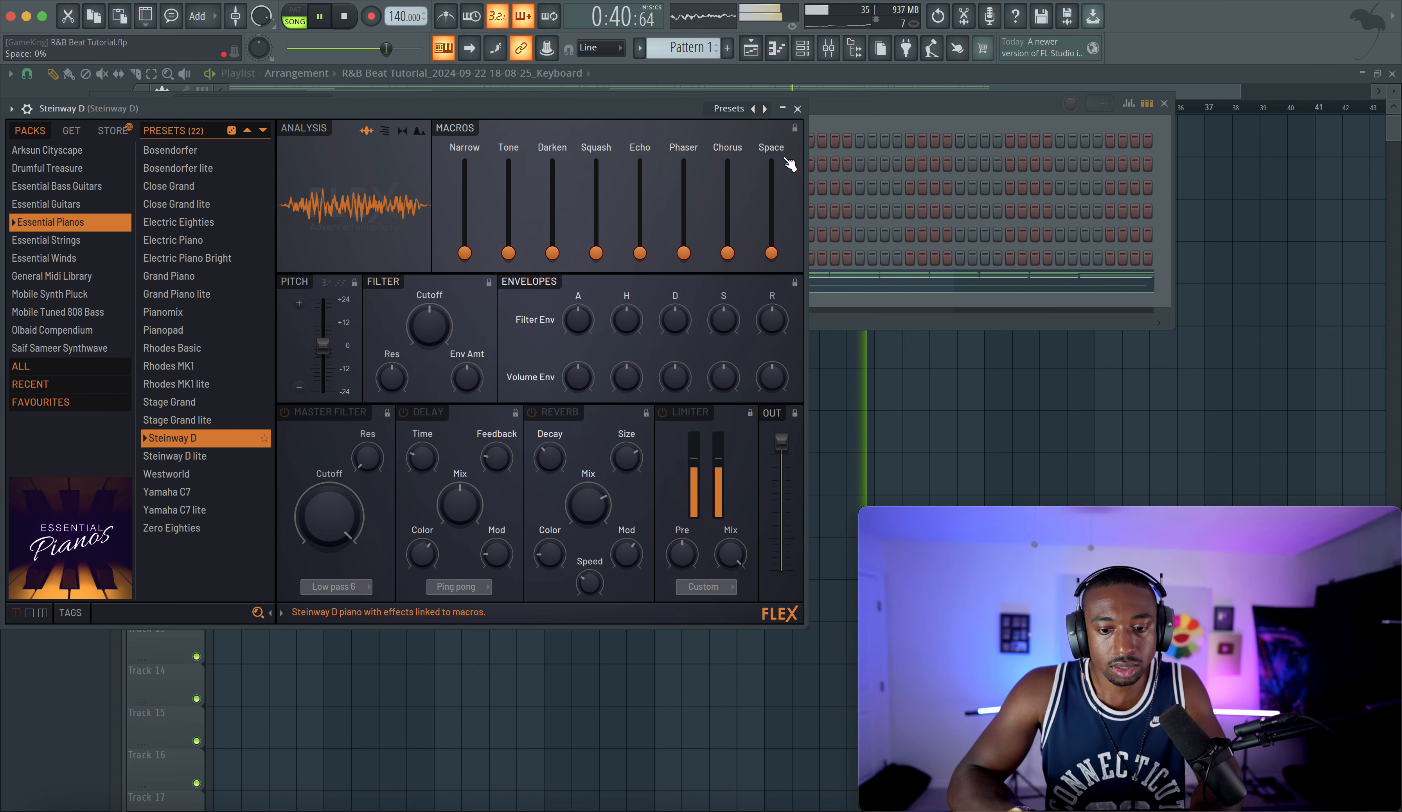
pyautogui.click(798, 109)
# Step: Open the mixer on the Steinway D track and enlarge its window in width and height
pyautogui.click(828, 48)
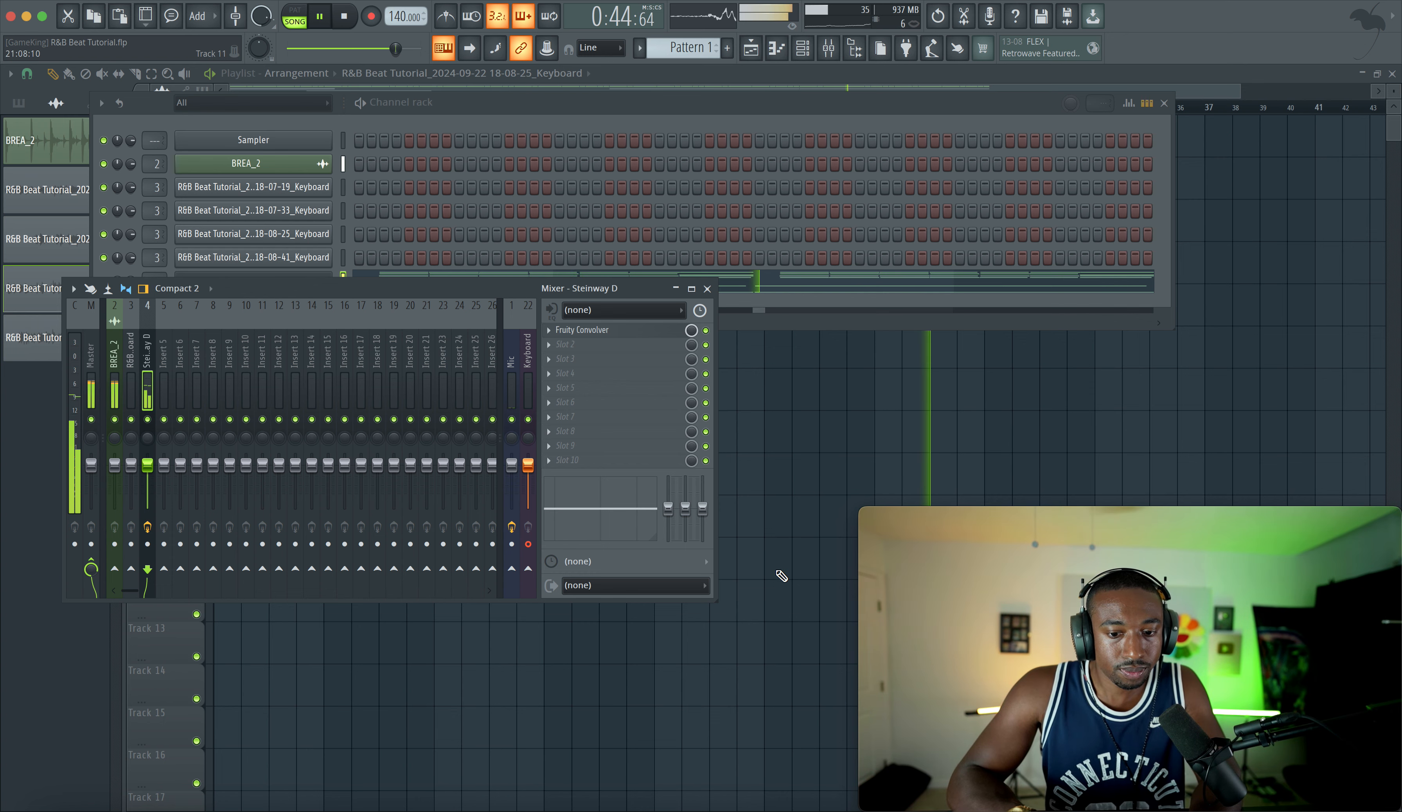
pyautogui.moveTo(716, 598); pyautogui.dragTo(810, 635)
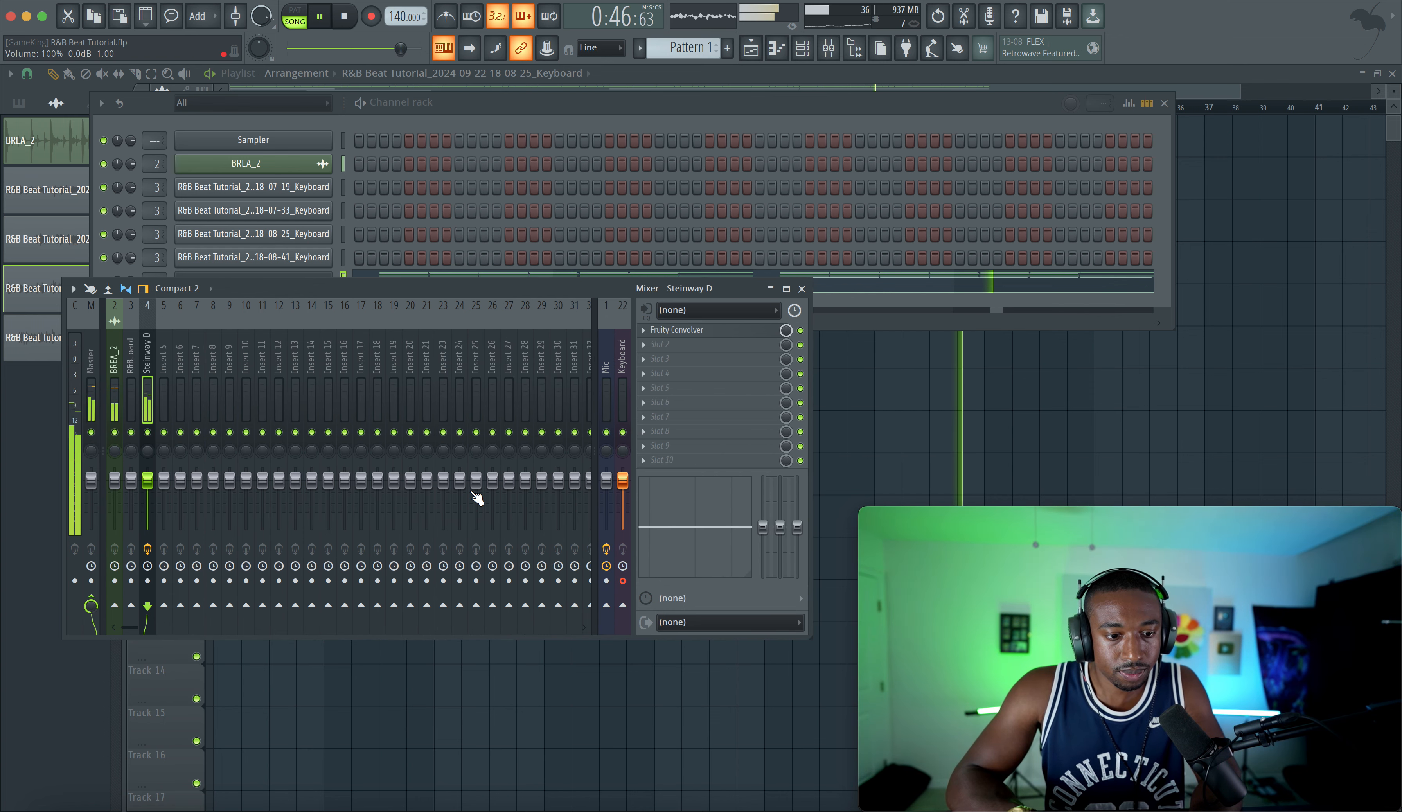
pyautogui.moveTo(808, 435); pyautogui.dragTo(820, 434)
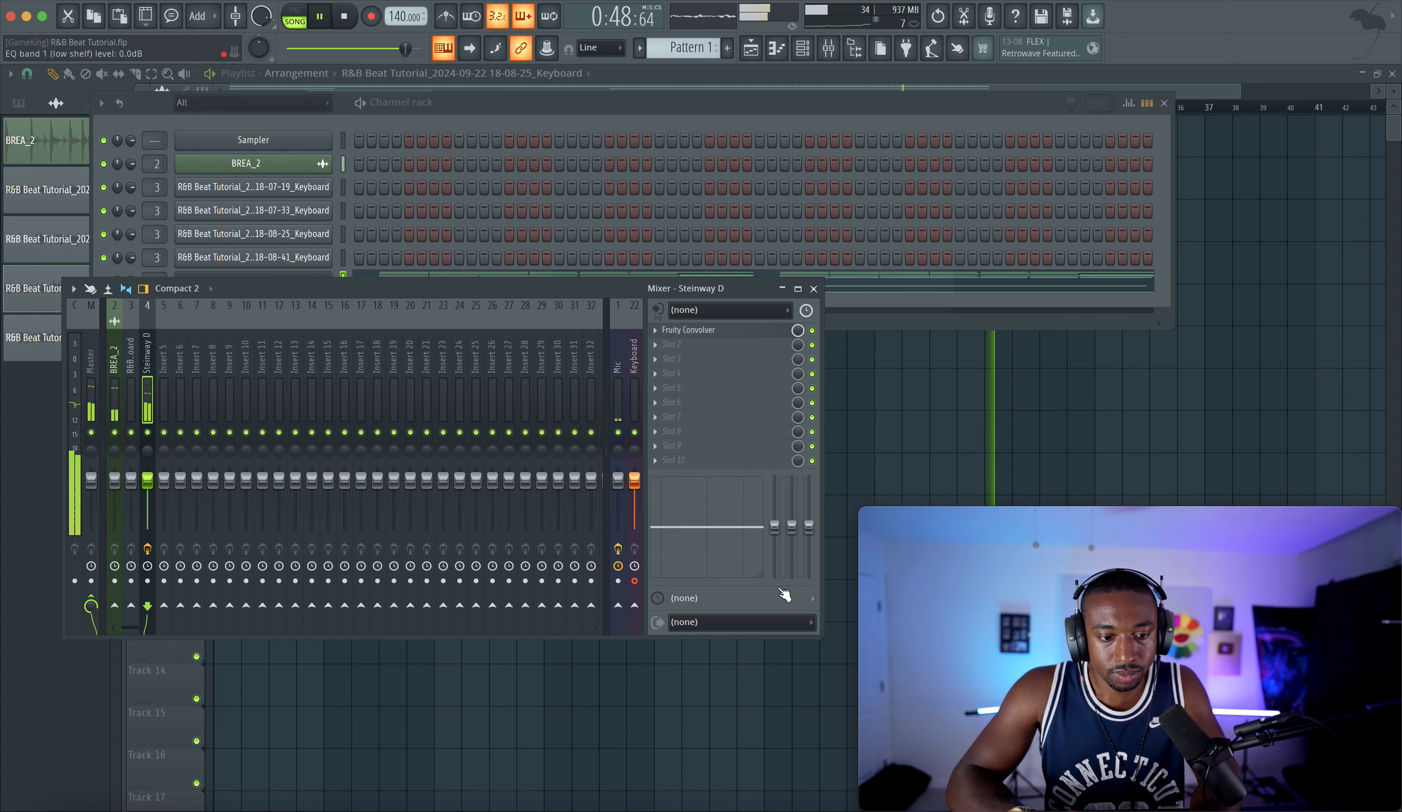
pyautogui.moveTo(632, 638); pyautogui.dragTo(632, 676)
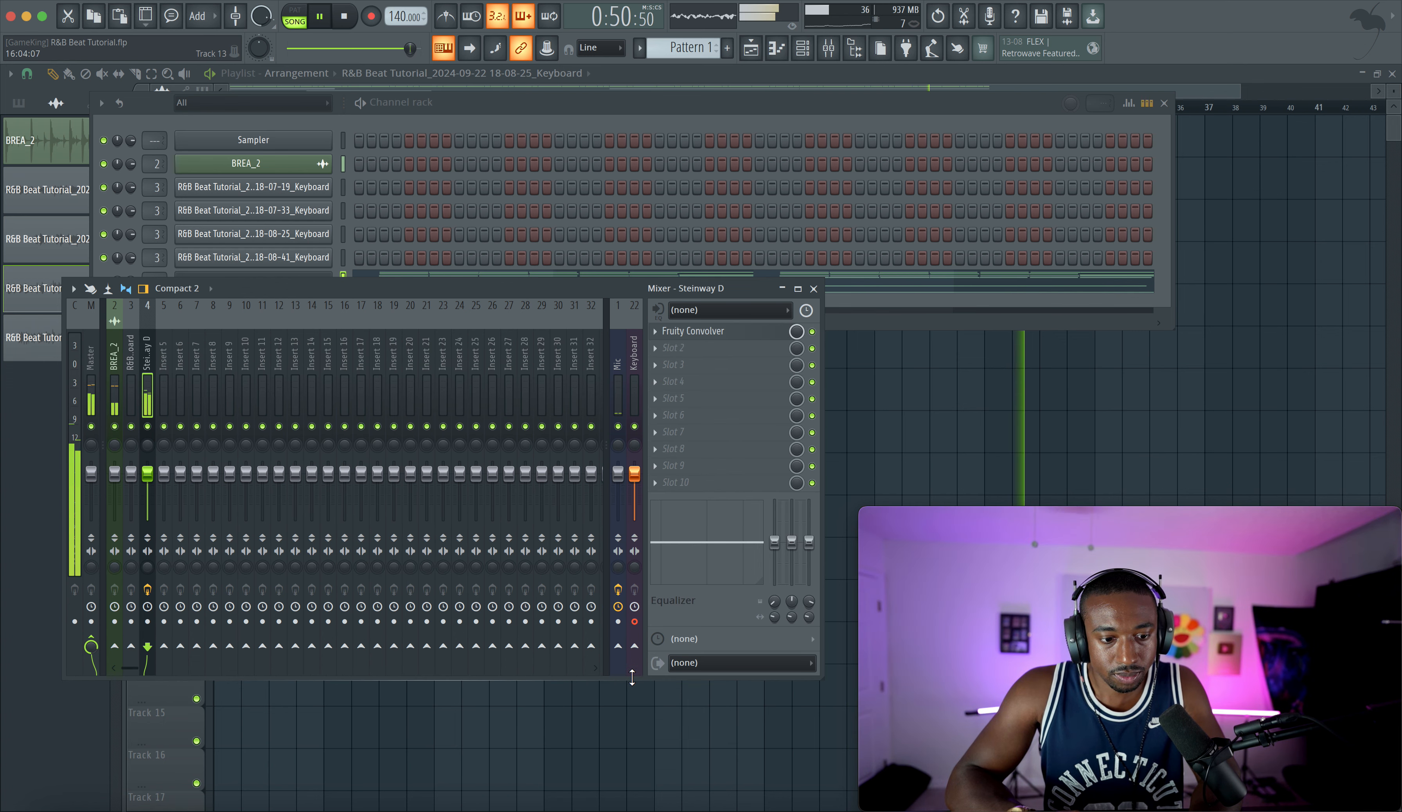
# Step: Adjust the stereo separation of the Steinway D mixer track and return to the playlist
pyautogui.moveTo(147, 565); pyautogui.dragTo(147, 554)
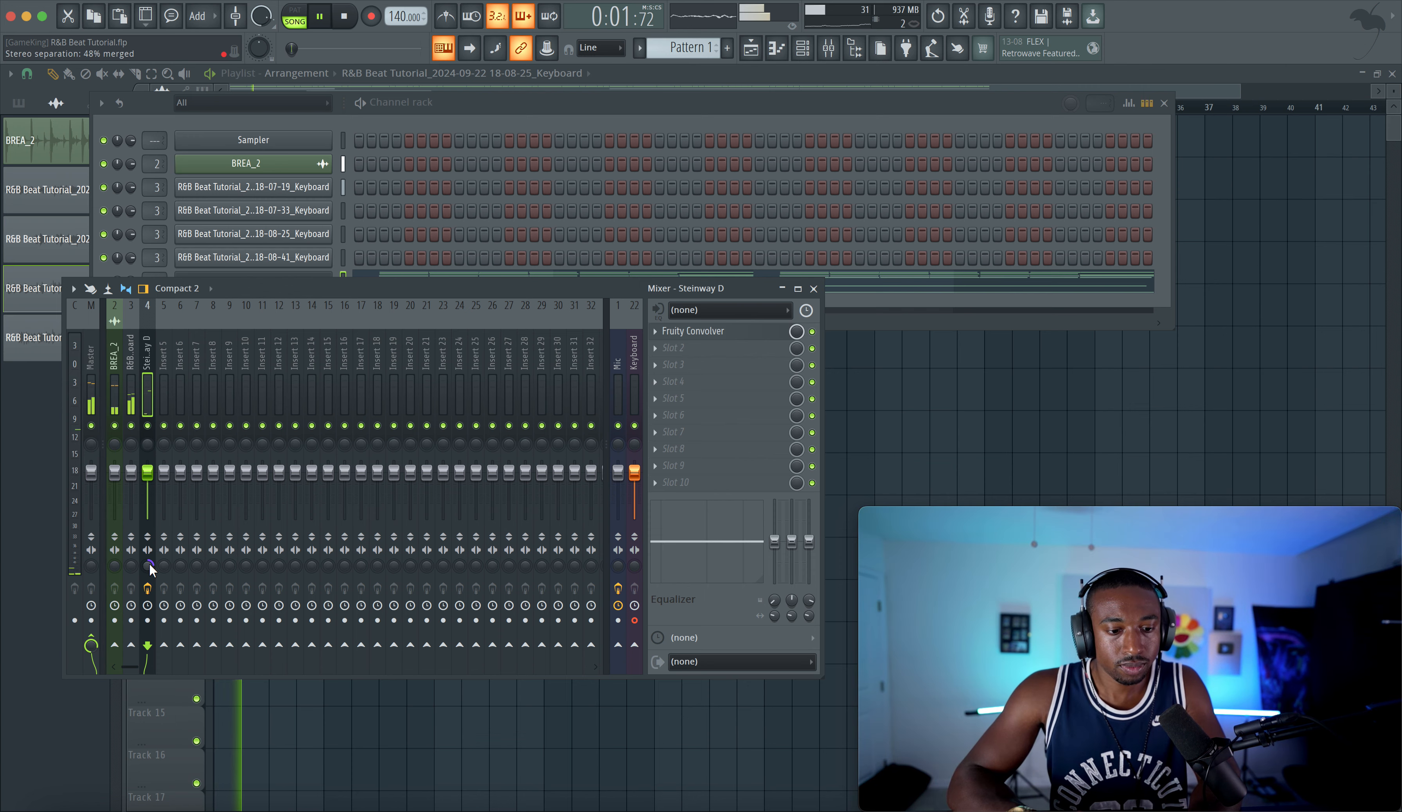
pyautogui.click(839, 370)
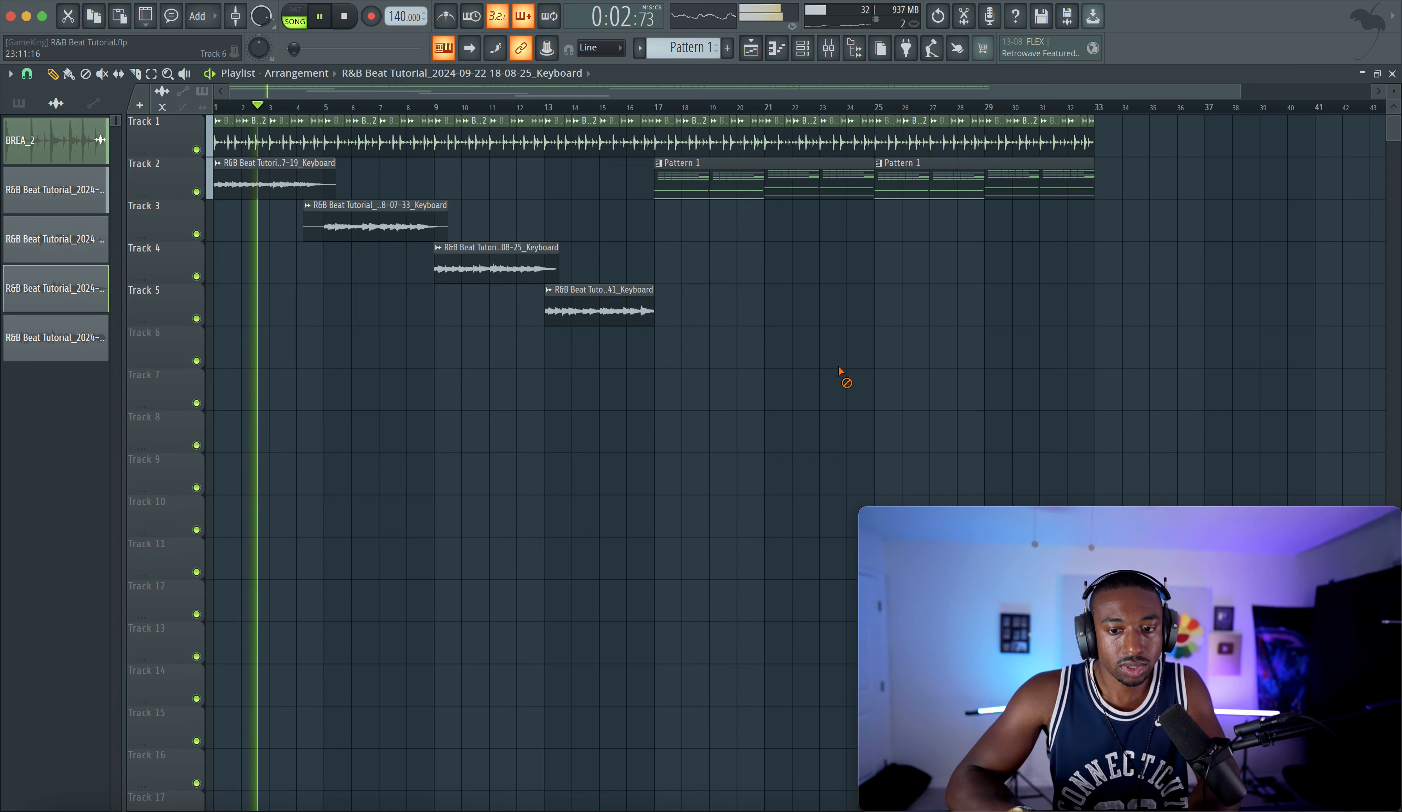
# Step: Arm the Mic mixer track instead of the Keyboard track, and record a mic take from bar 1 onto Track 6
pyautogui.click(830, 49)
pyautogui.press('space')
pyautogui.click(620, 390)
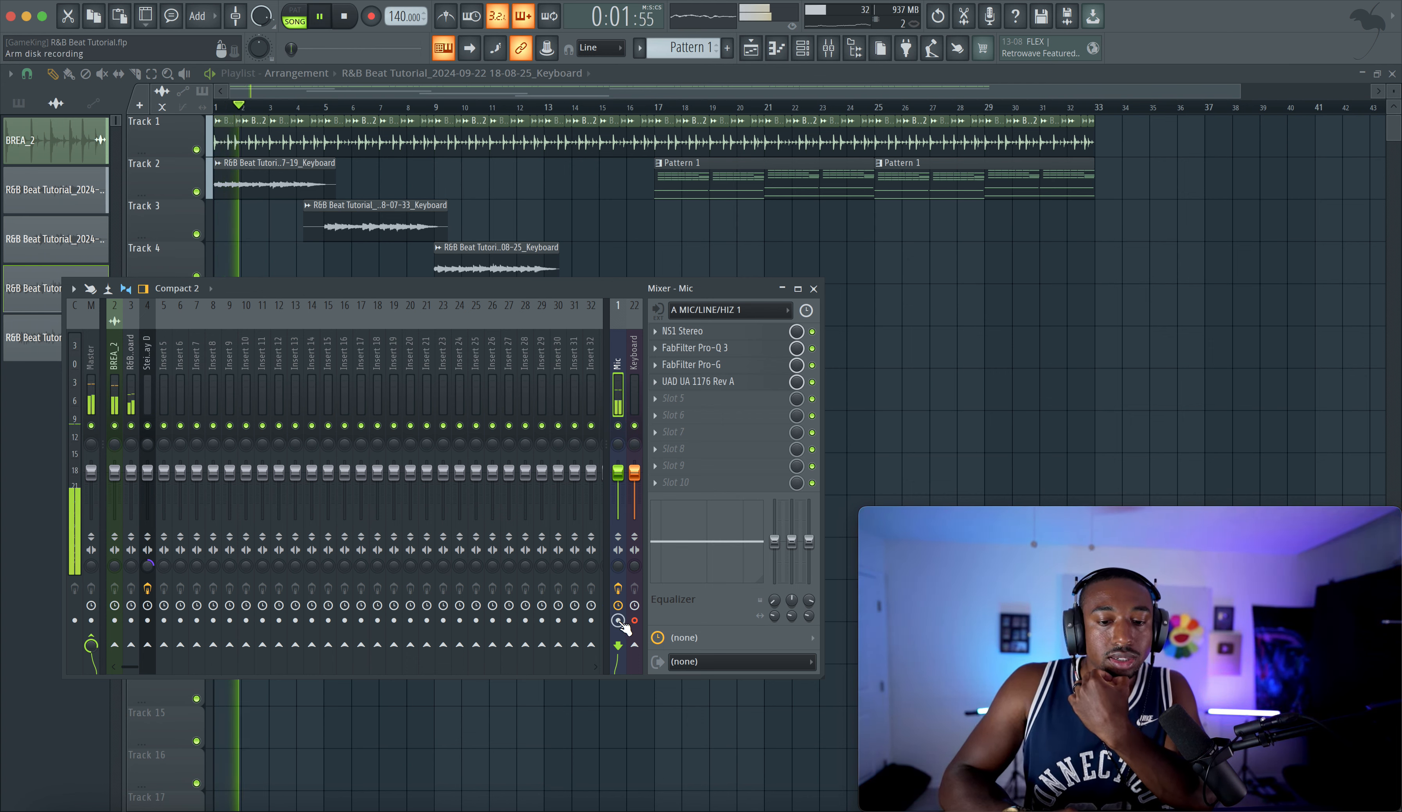
pyautogui.click(634, 621)
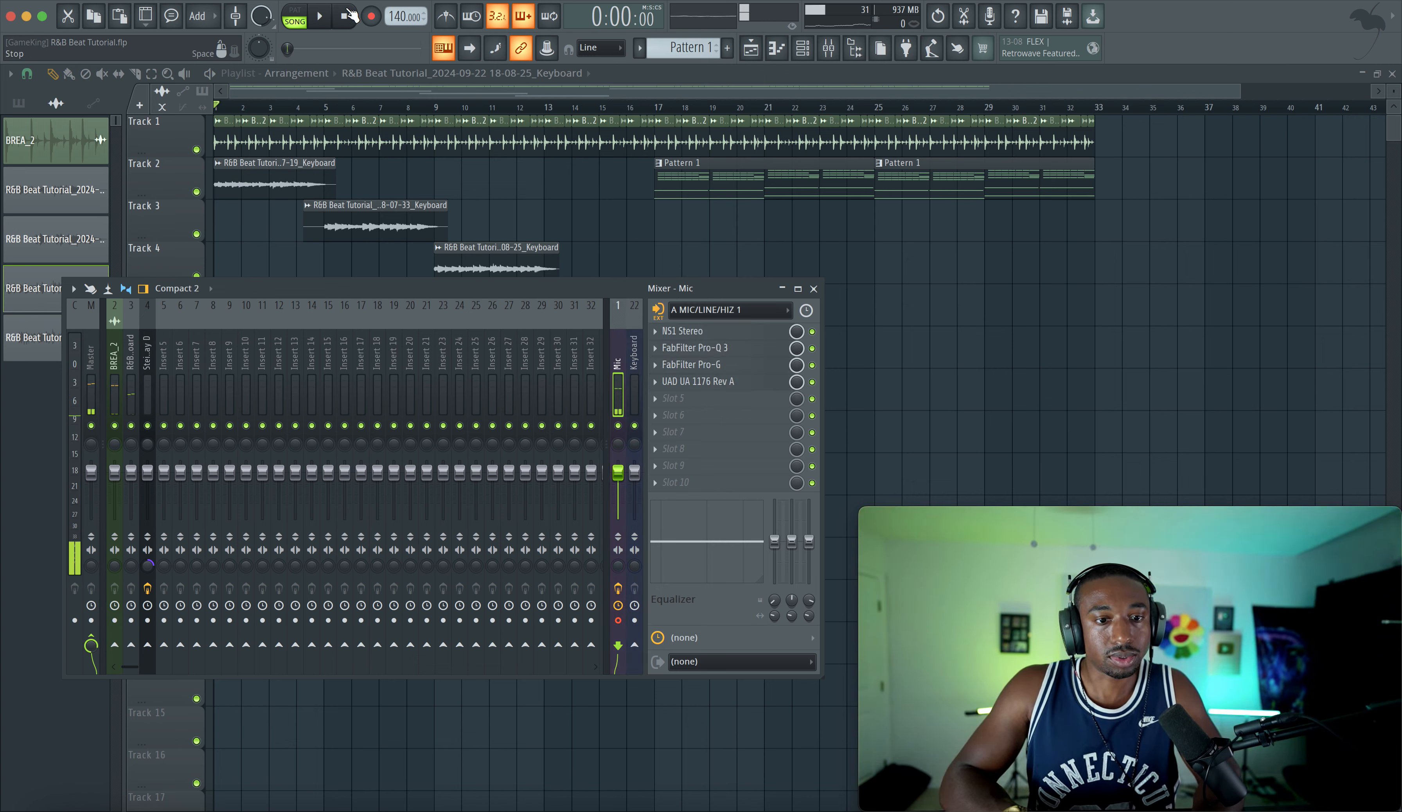
pyautogui.click(596, 244)
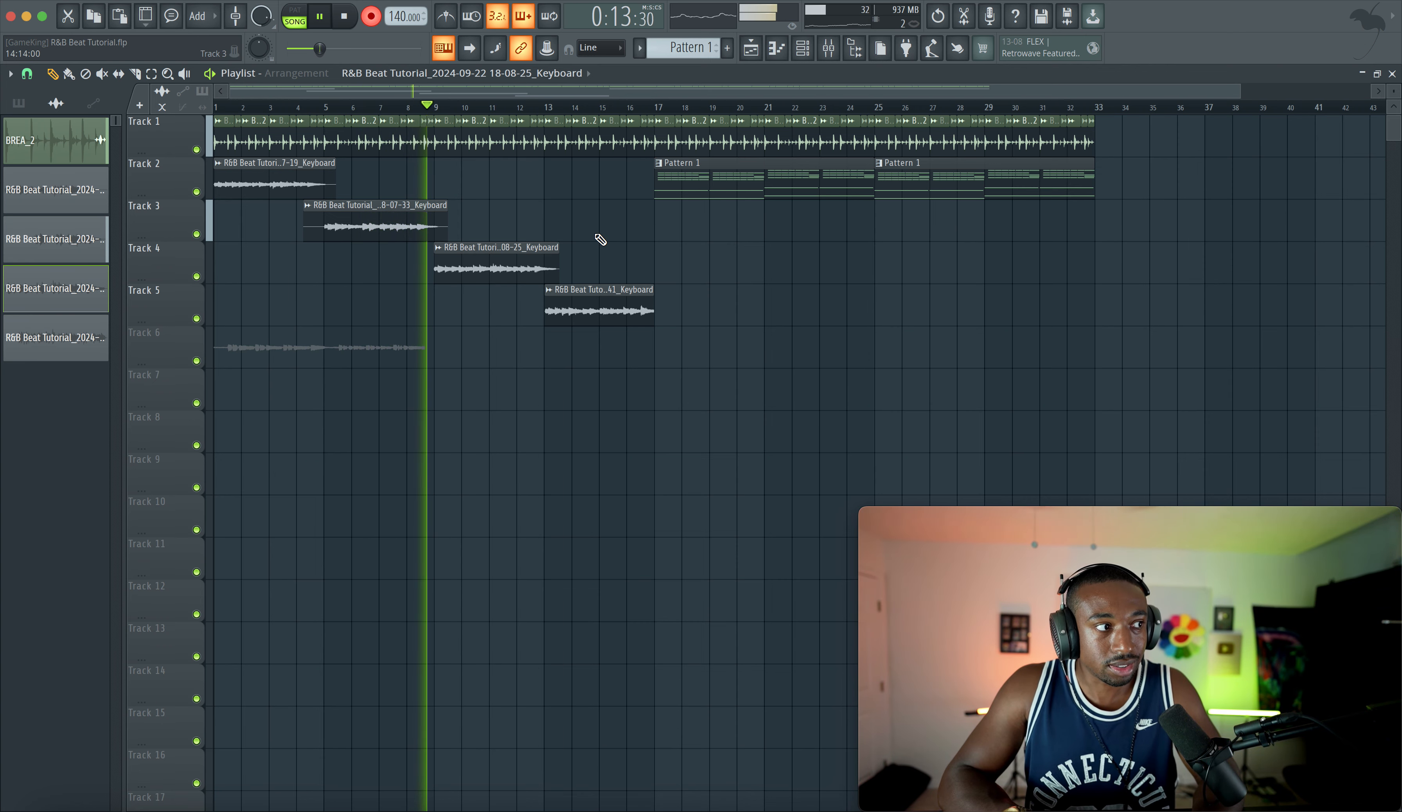
pyautogui.press('space')
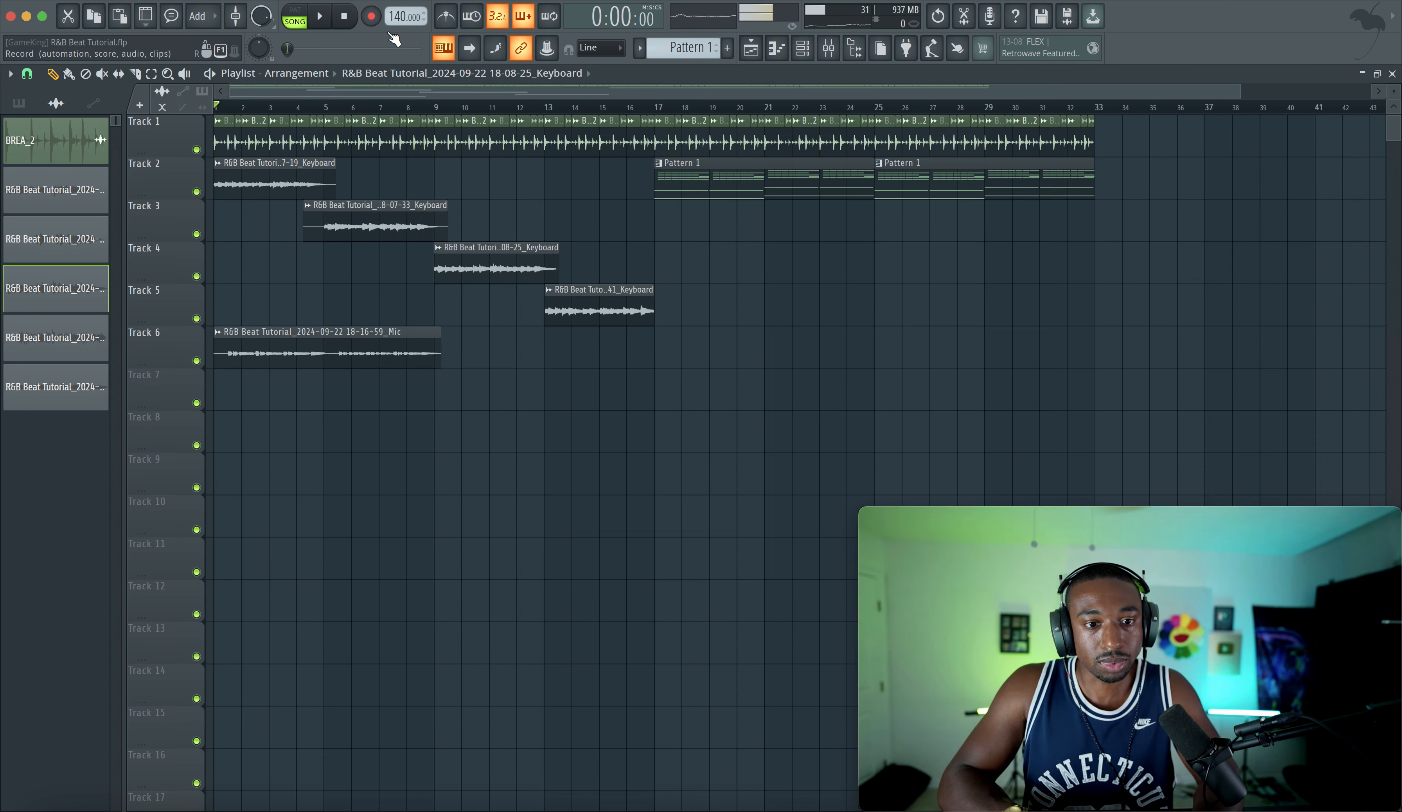
# Step: Check the new mic clip's sampler settings and the buffer length in the audio settings
pyautogui.doubleClick(357, 351)
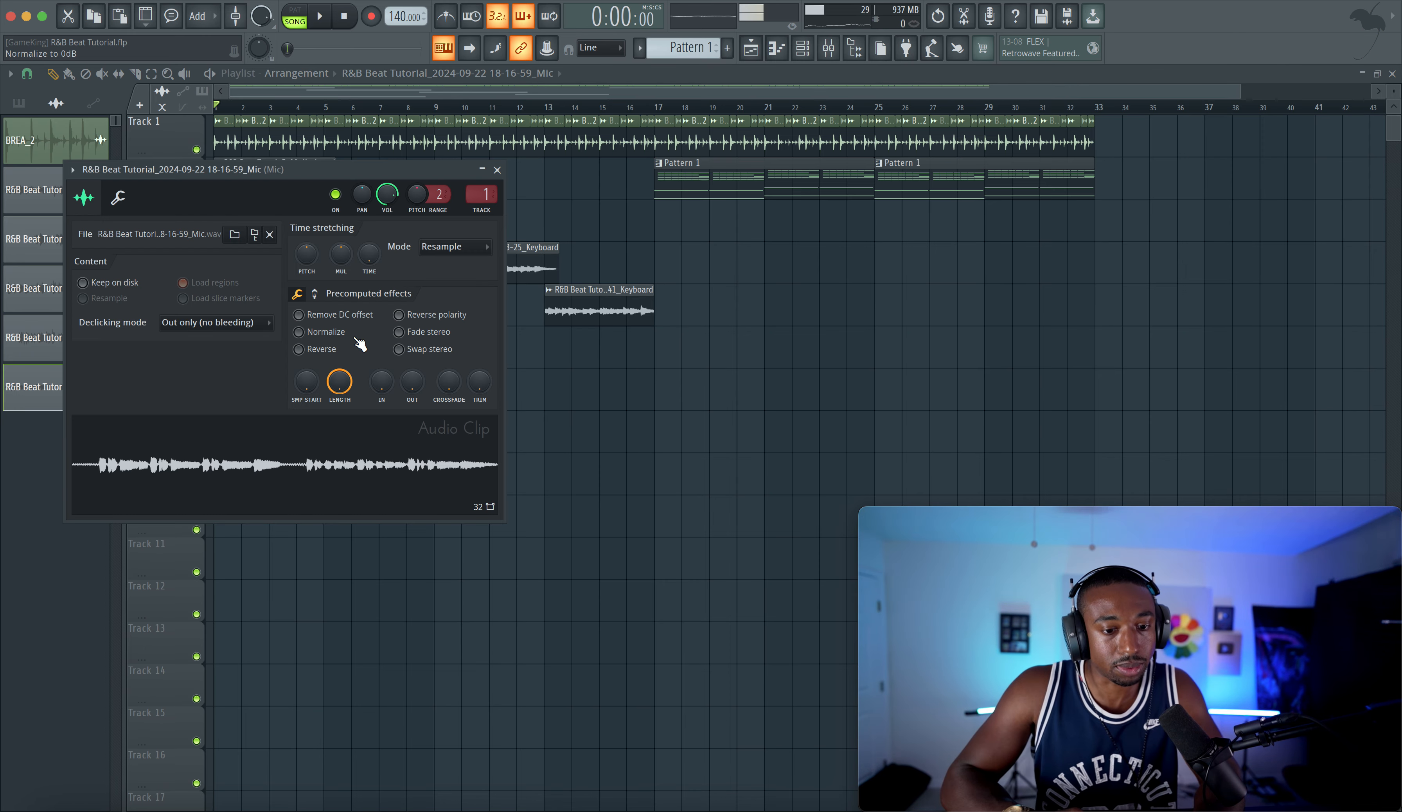
pyautogui.click(497, 170)
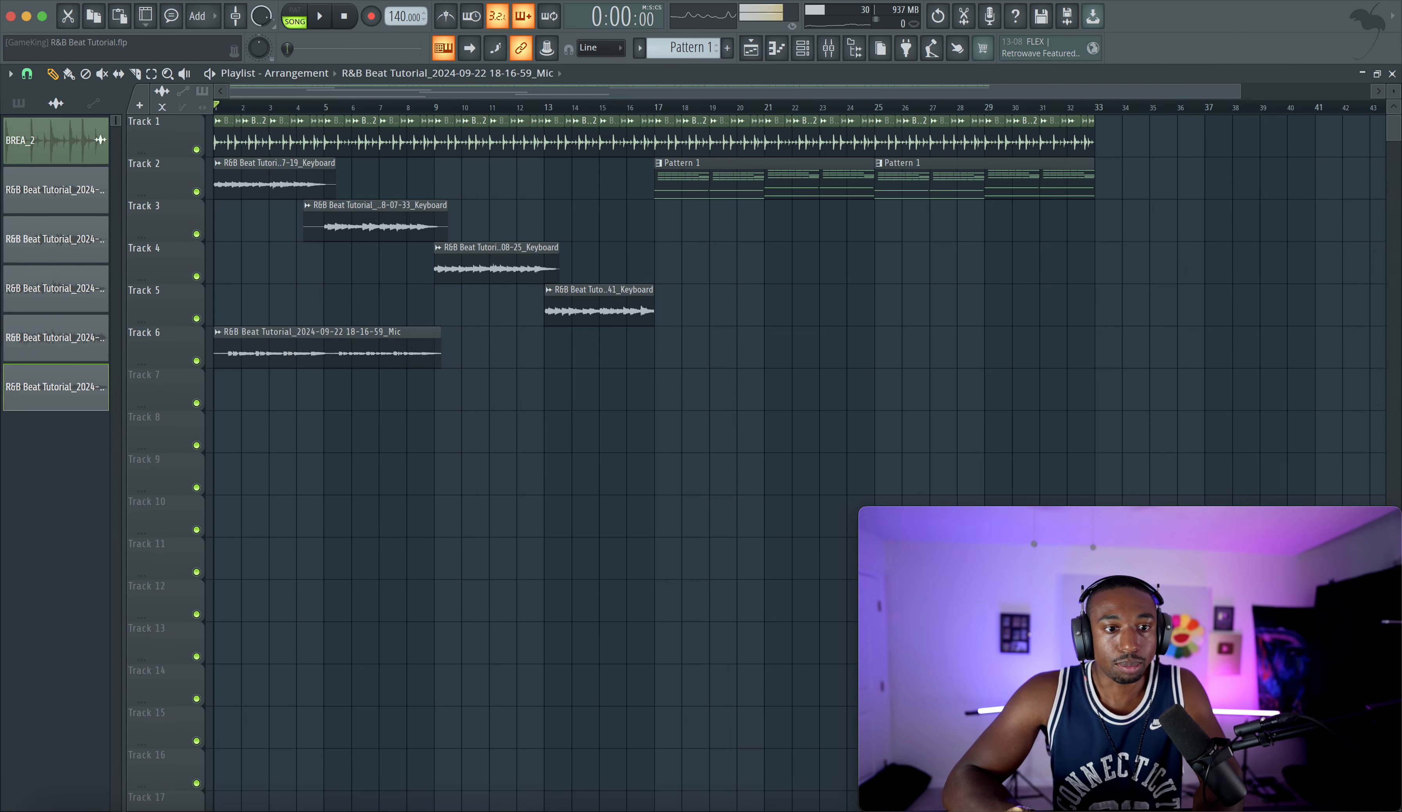
pyautogui.click(335, 27)
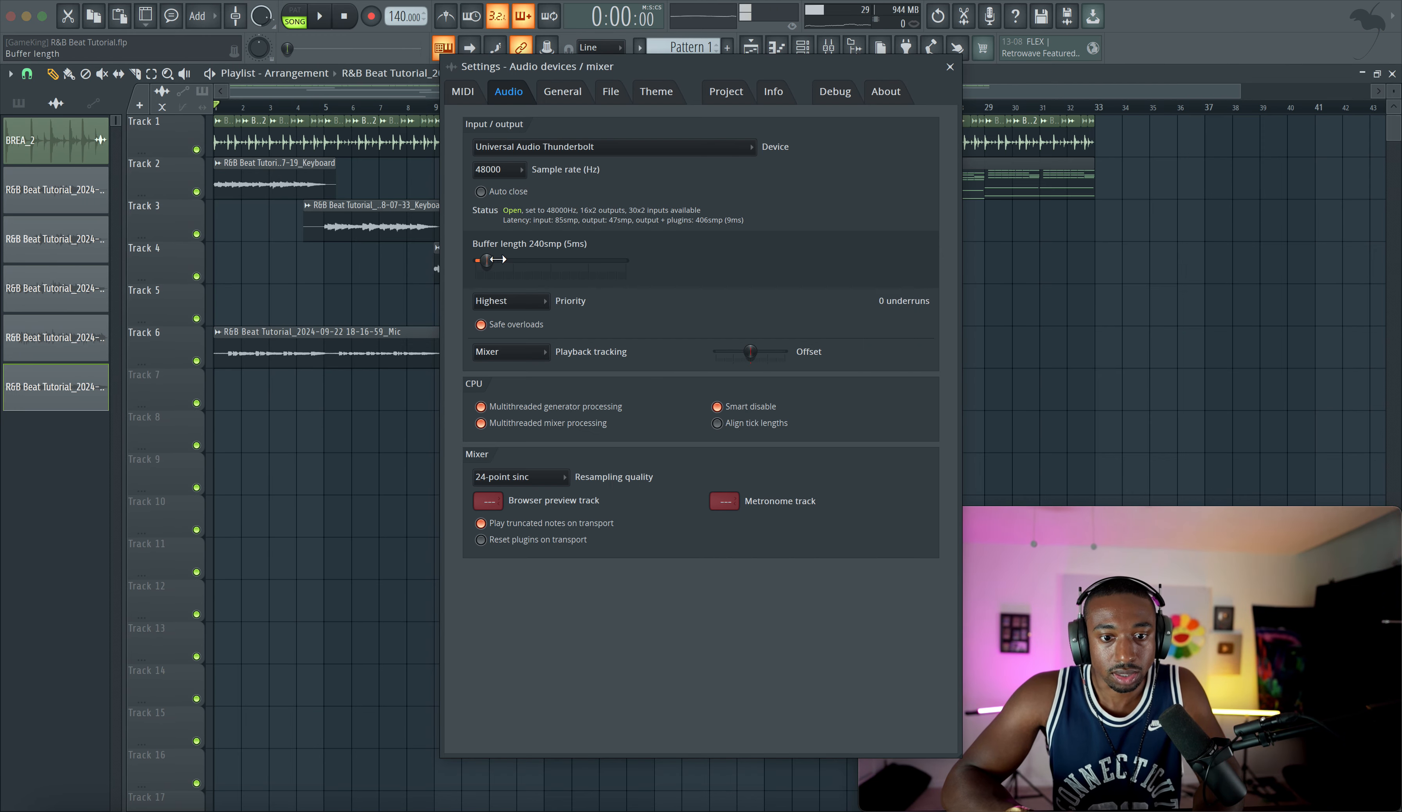
pyautogui.click(949, 67)
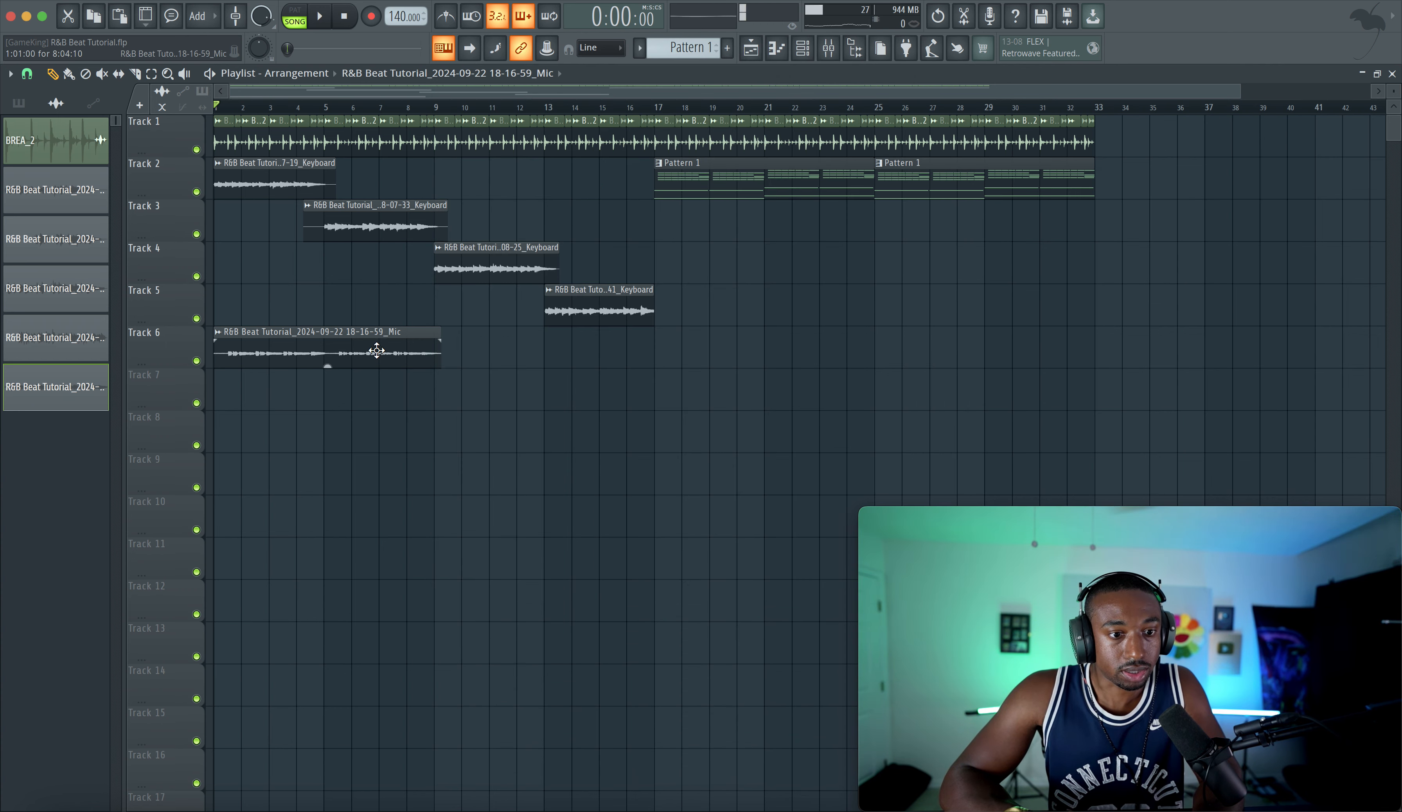
pyautogui.doubleClick(367, 351)
pyautogui.click(496, 170)
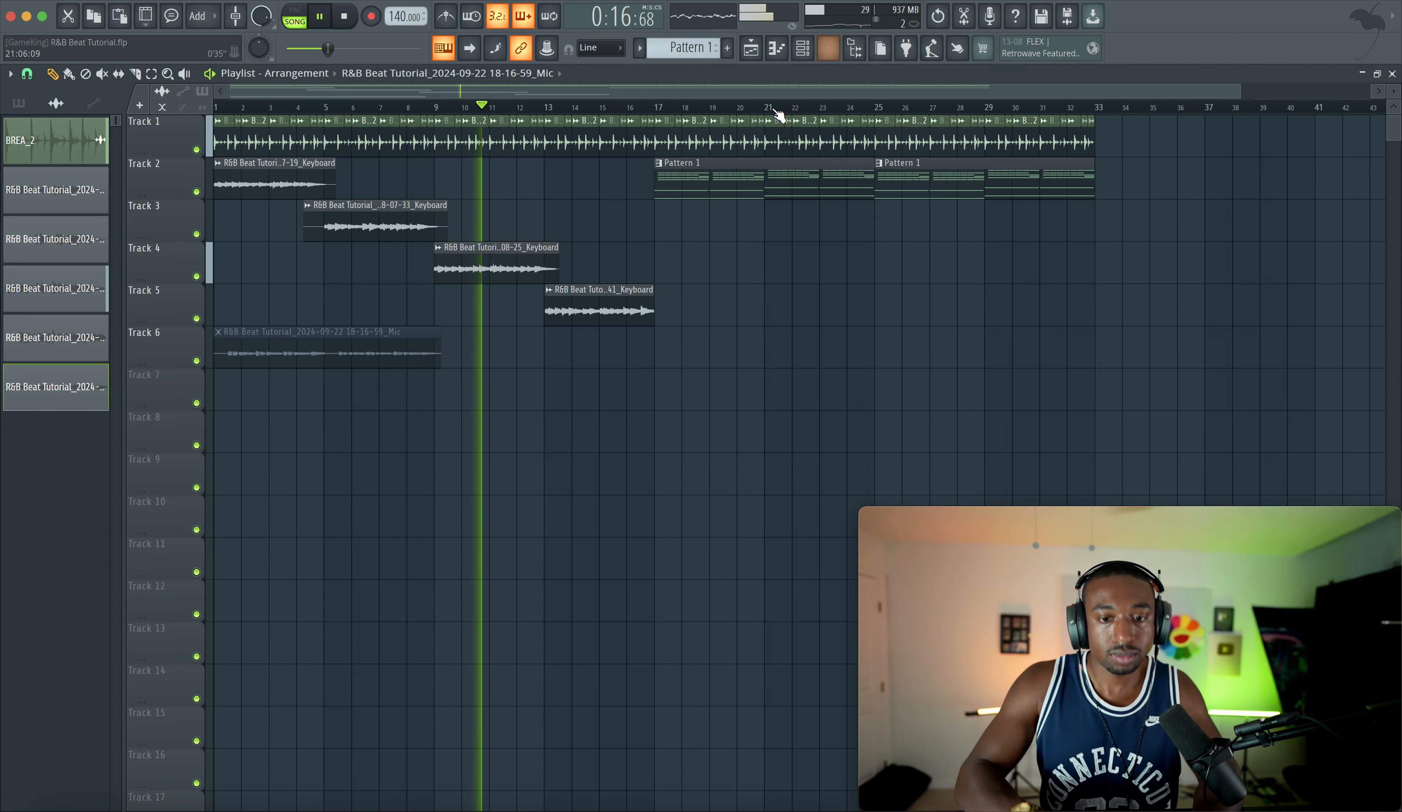
# Step: Stop playback, arm the Keyboard mixer track for recording instead of the Mic track, and return to the playlist
pyautogui.click(839, 50)
pyautogui.press('space')
pyautogui.click(633, 384)
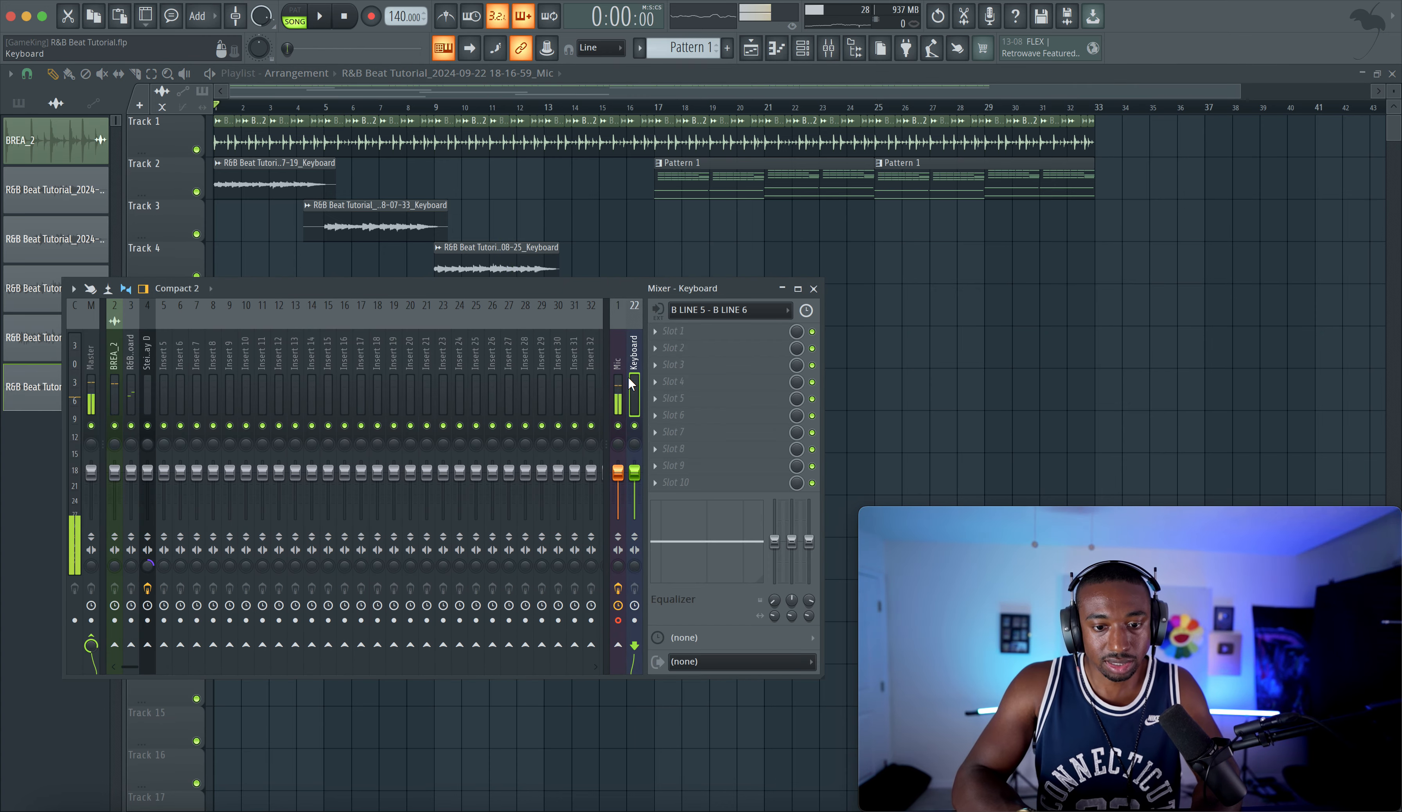
pyautogui.click(618, 621)
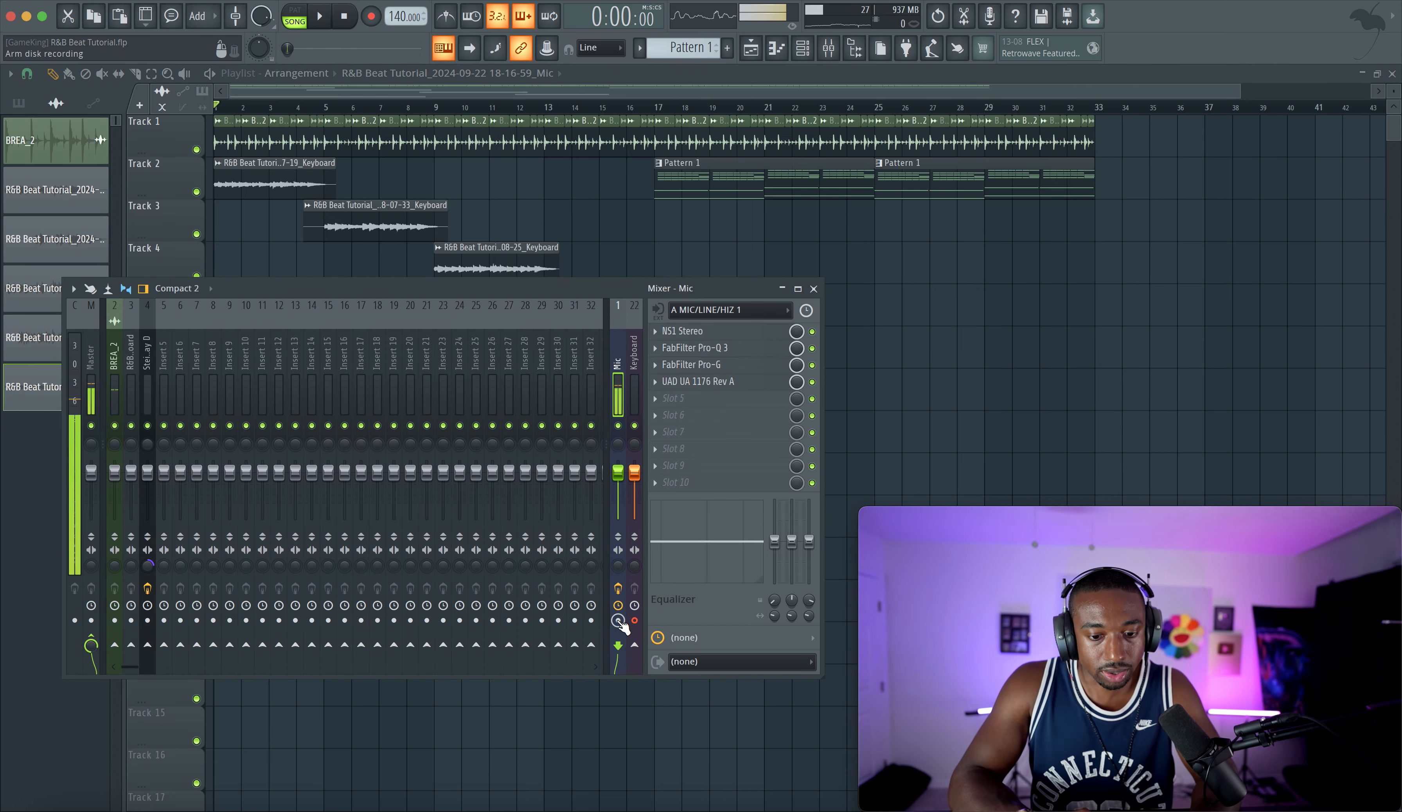
pyautogui.click(812, 289)
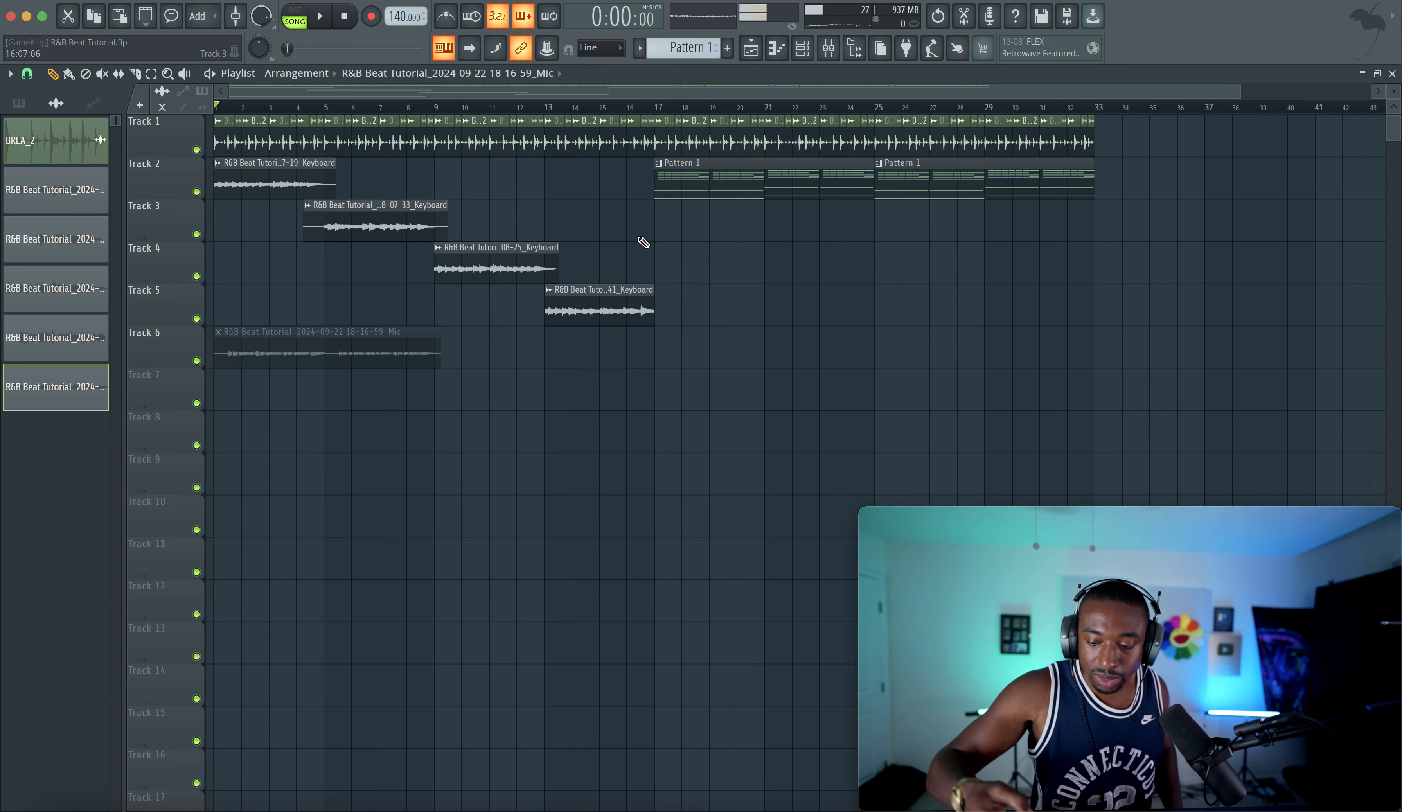
pyautogui.moveTo(1029, 516)
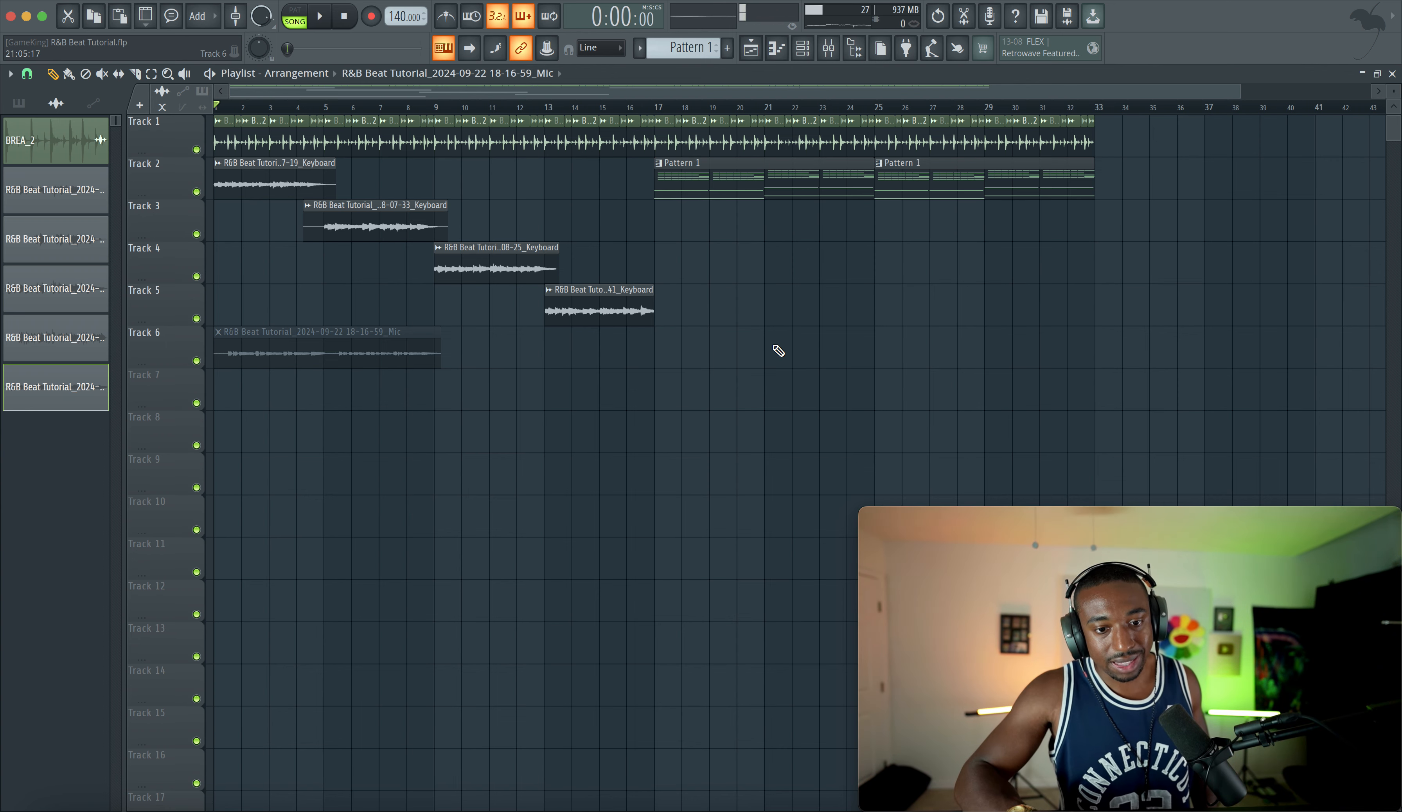
pyautogui.click(837, 56)
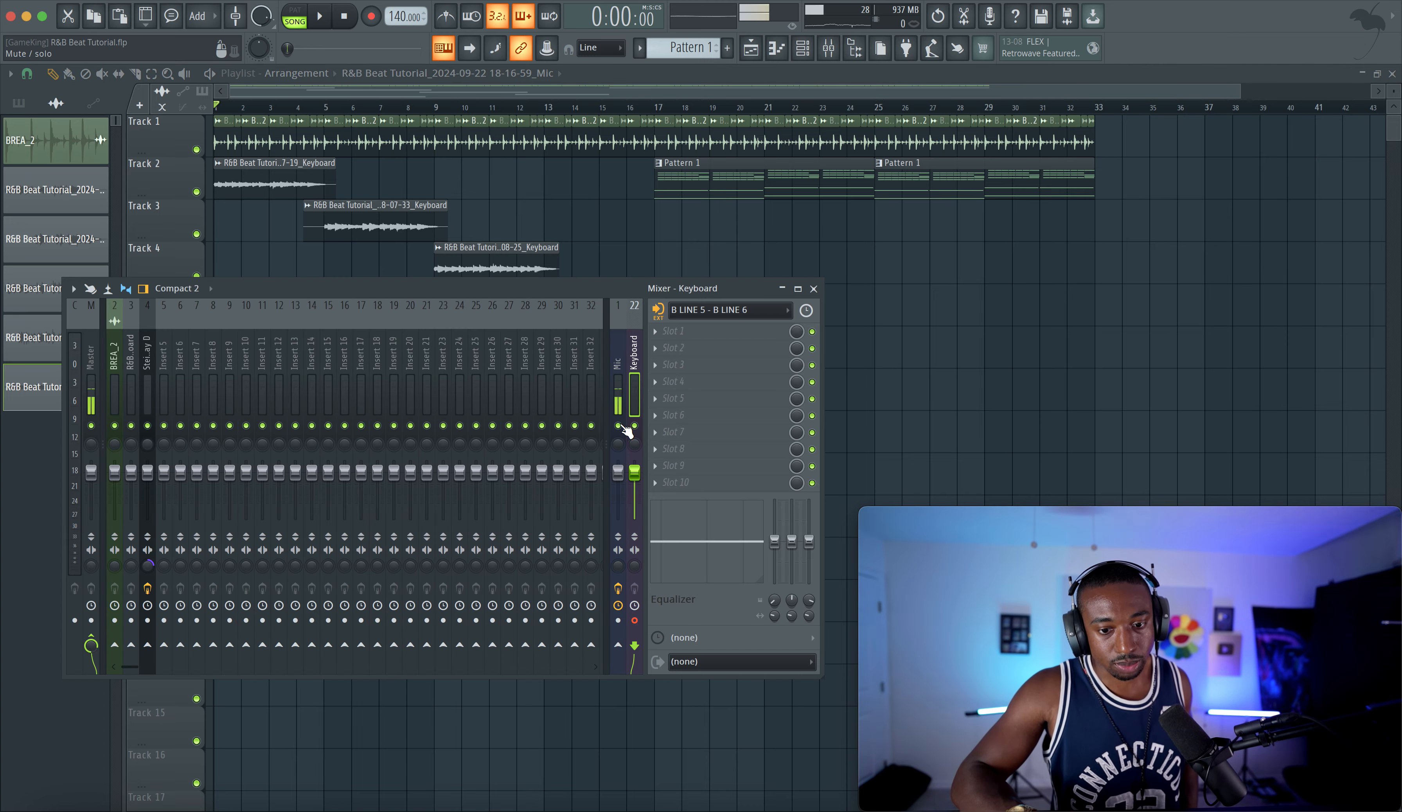
pyautogui.press('F9')
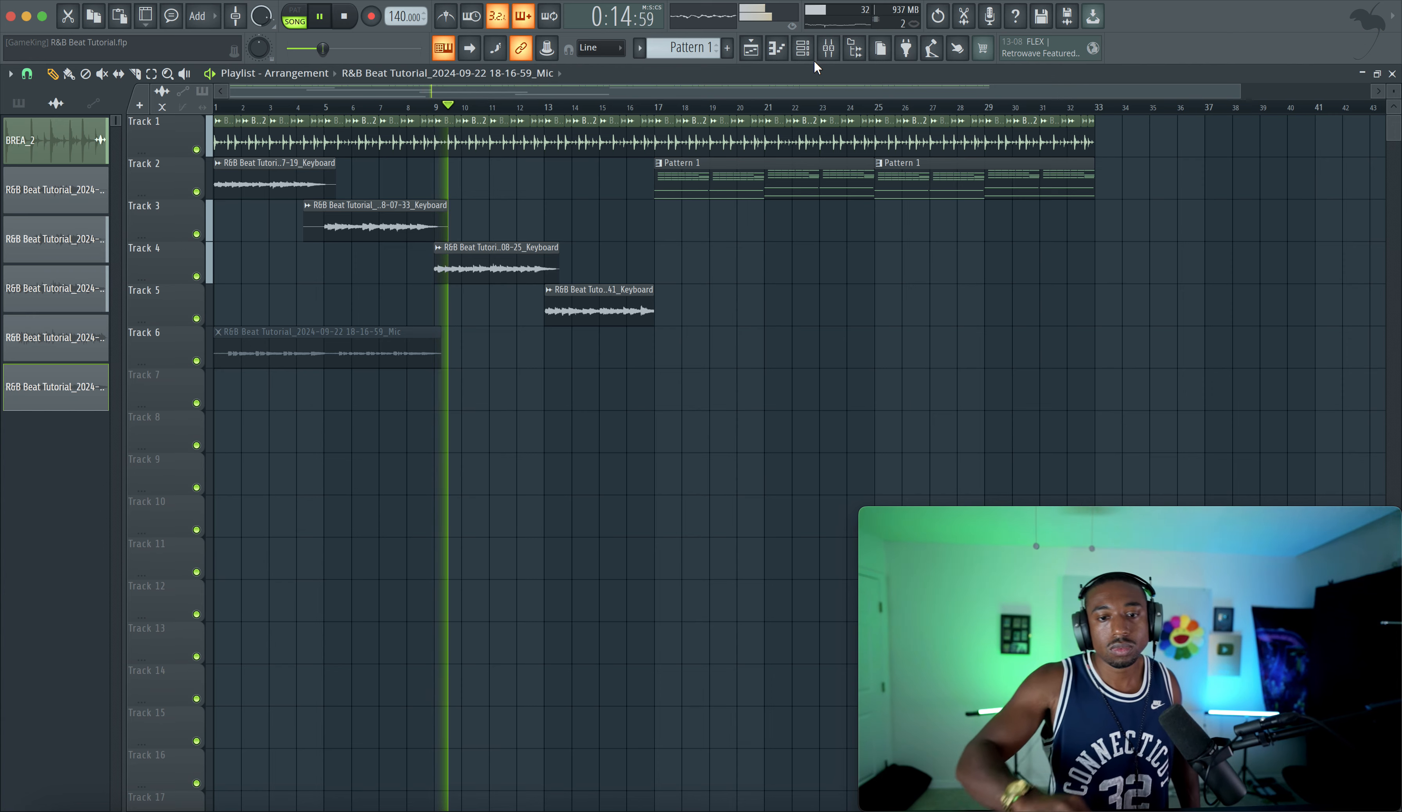
# Step: Record a new keyboard take onto Track 7 over the whole arrangement, trimming the clip to end at bar 33
pyautogui.press('space')
pyautogui.click(828, 49)
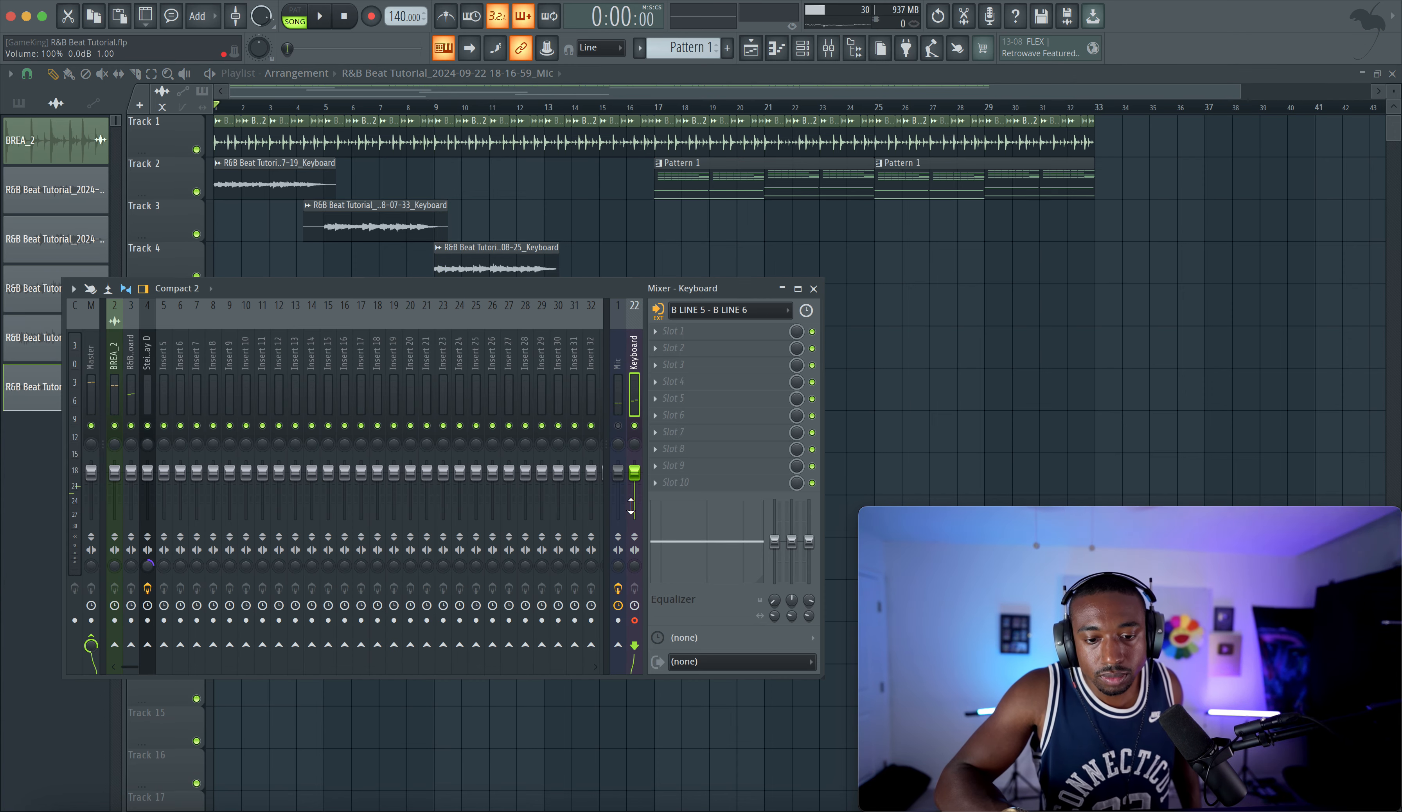
pyautogui.rightClick(859, 271)
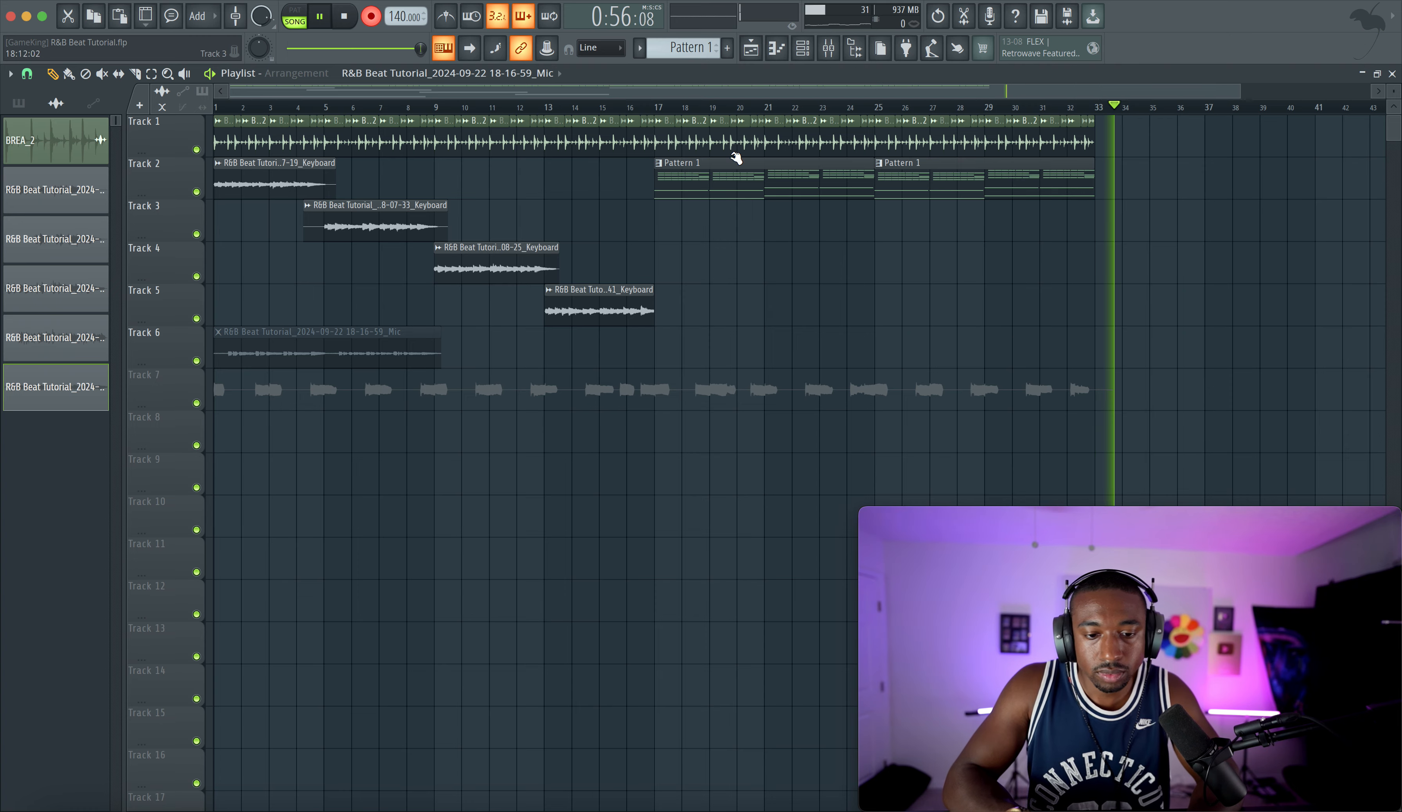
pyautogui.click(827, 53)
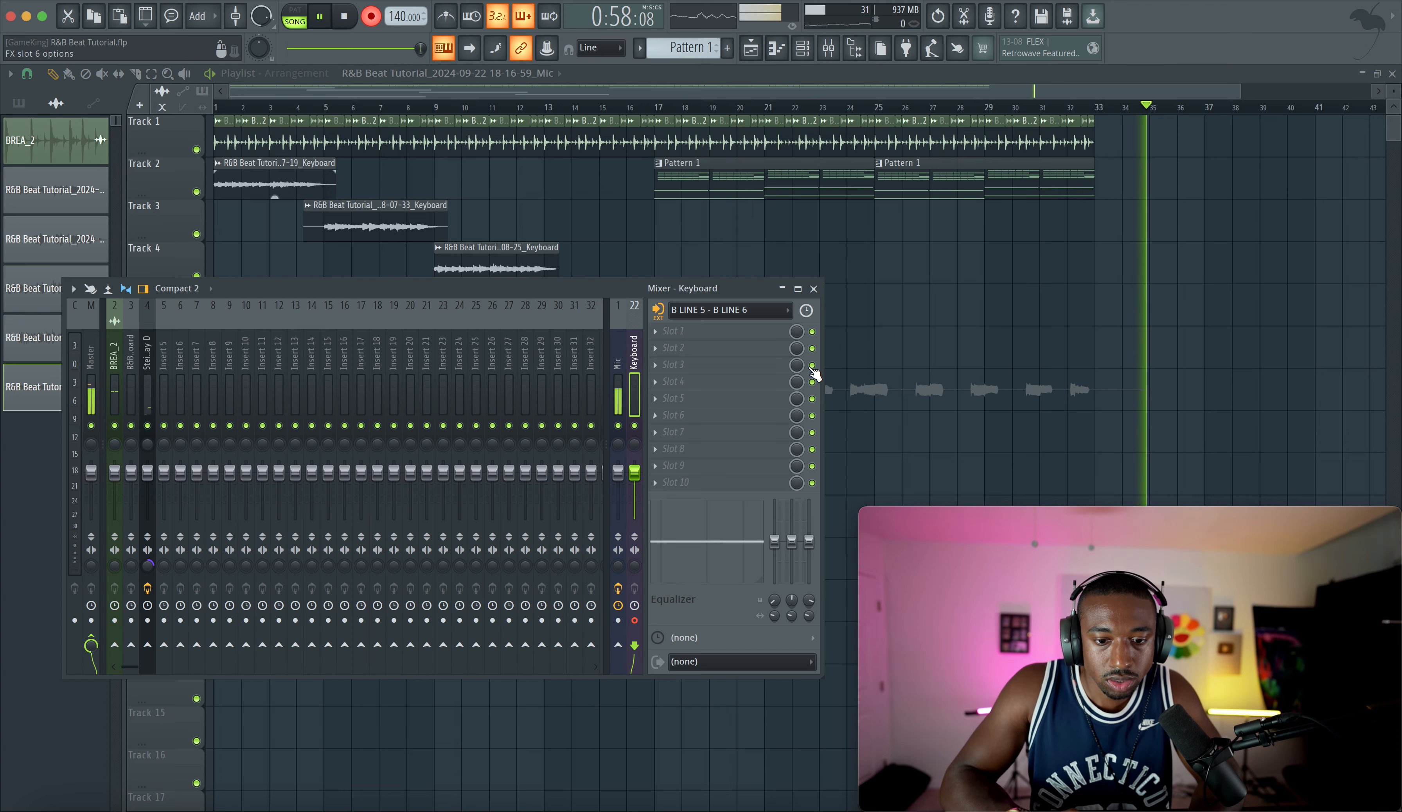
pyautogui.press('space')
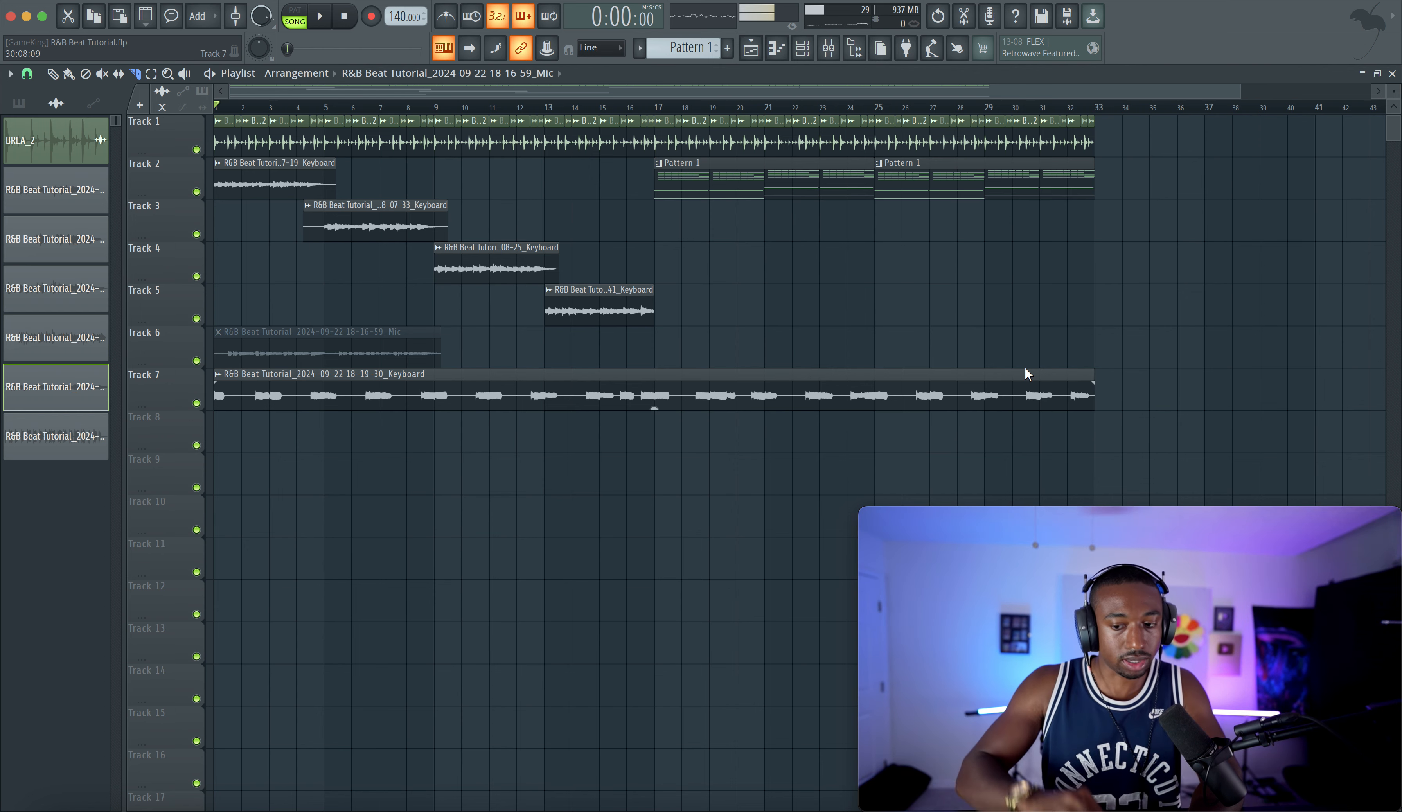
# Step: Route the new Track 7 keyboard clip to its own mixer track 5 and return to the playlist
pyautogui.scroll(-1, 477, 190)
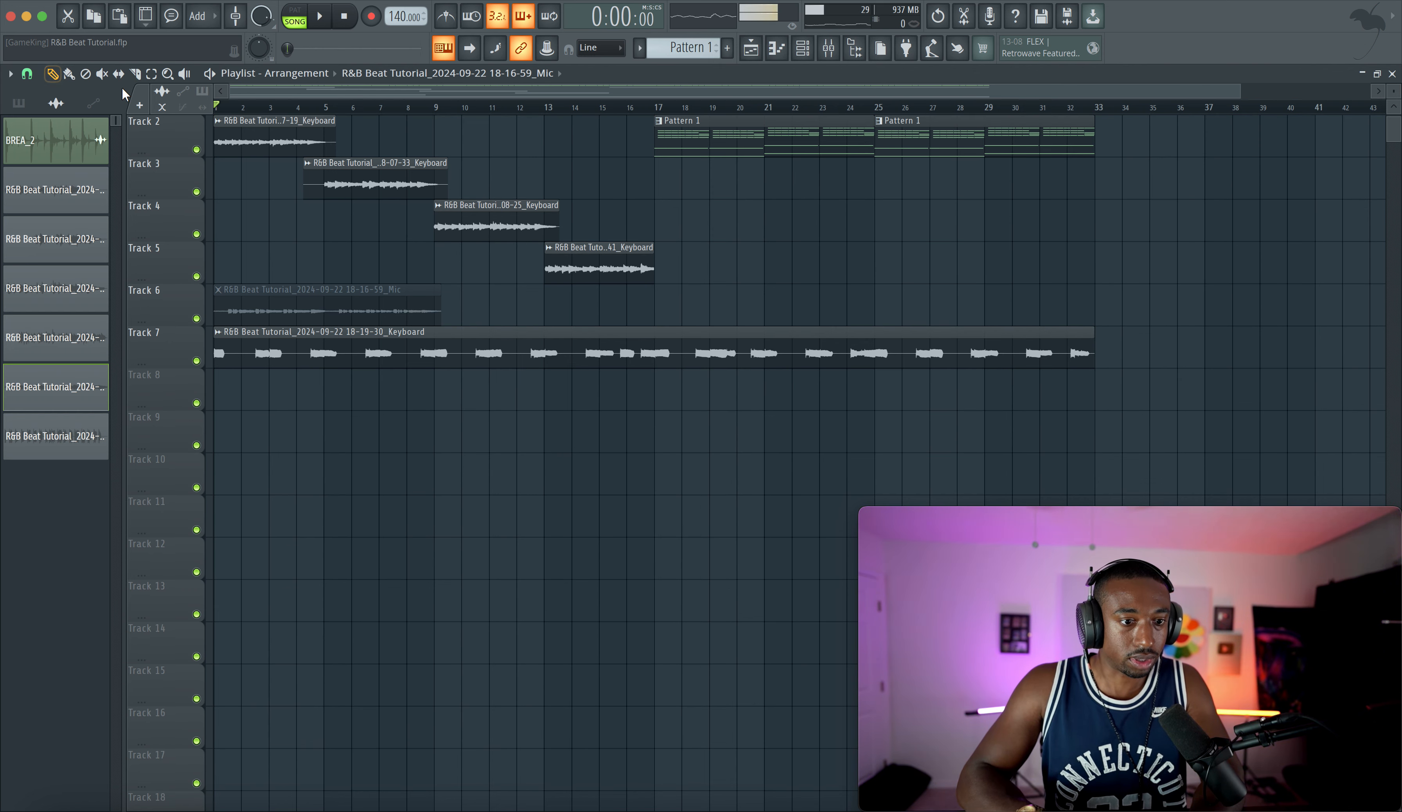
pyautogui.doubleClick(356, 349)
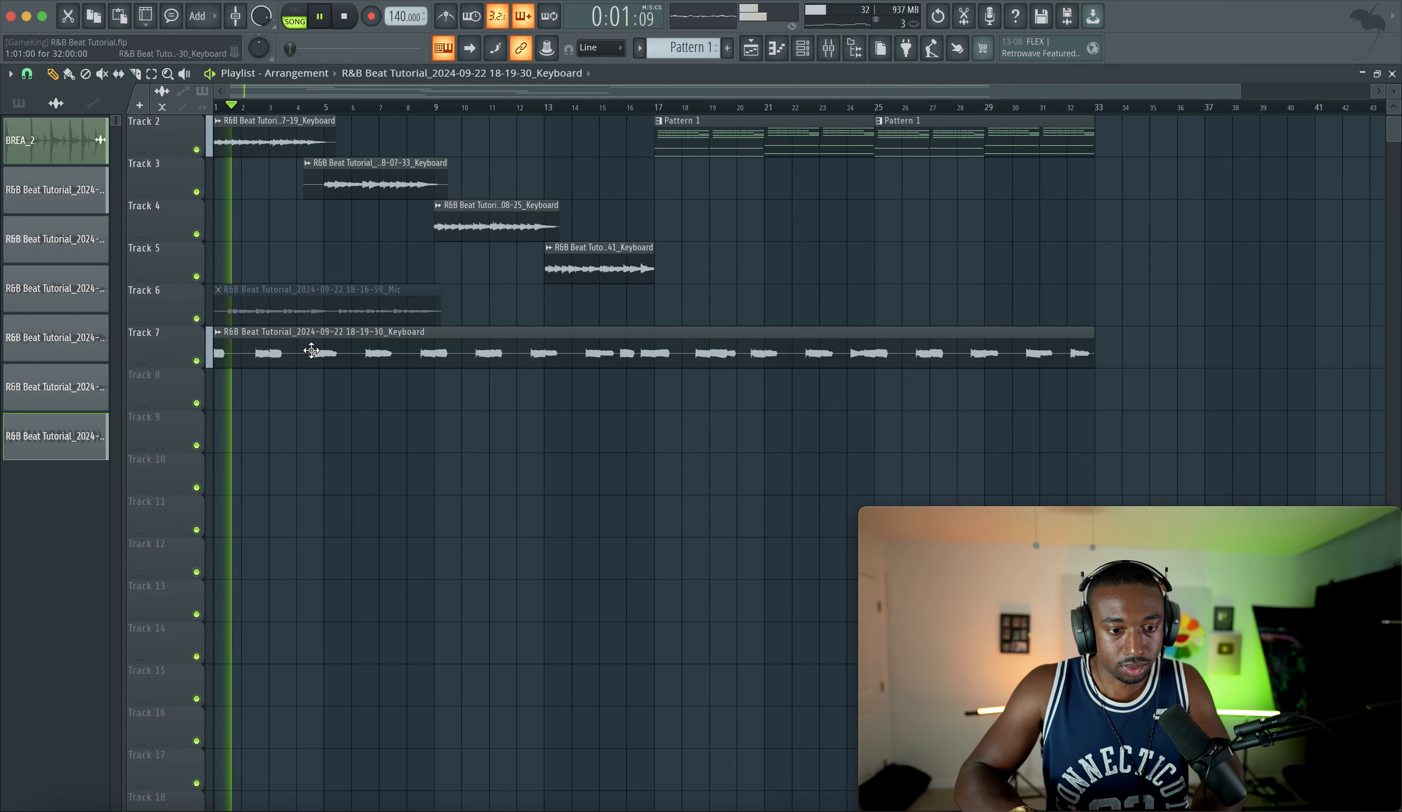
pyautogui.hotkey('ctrl', 'l')
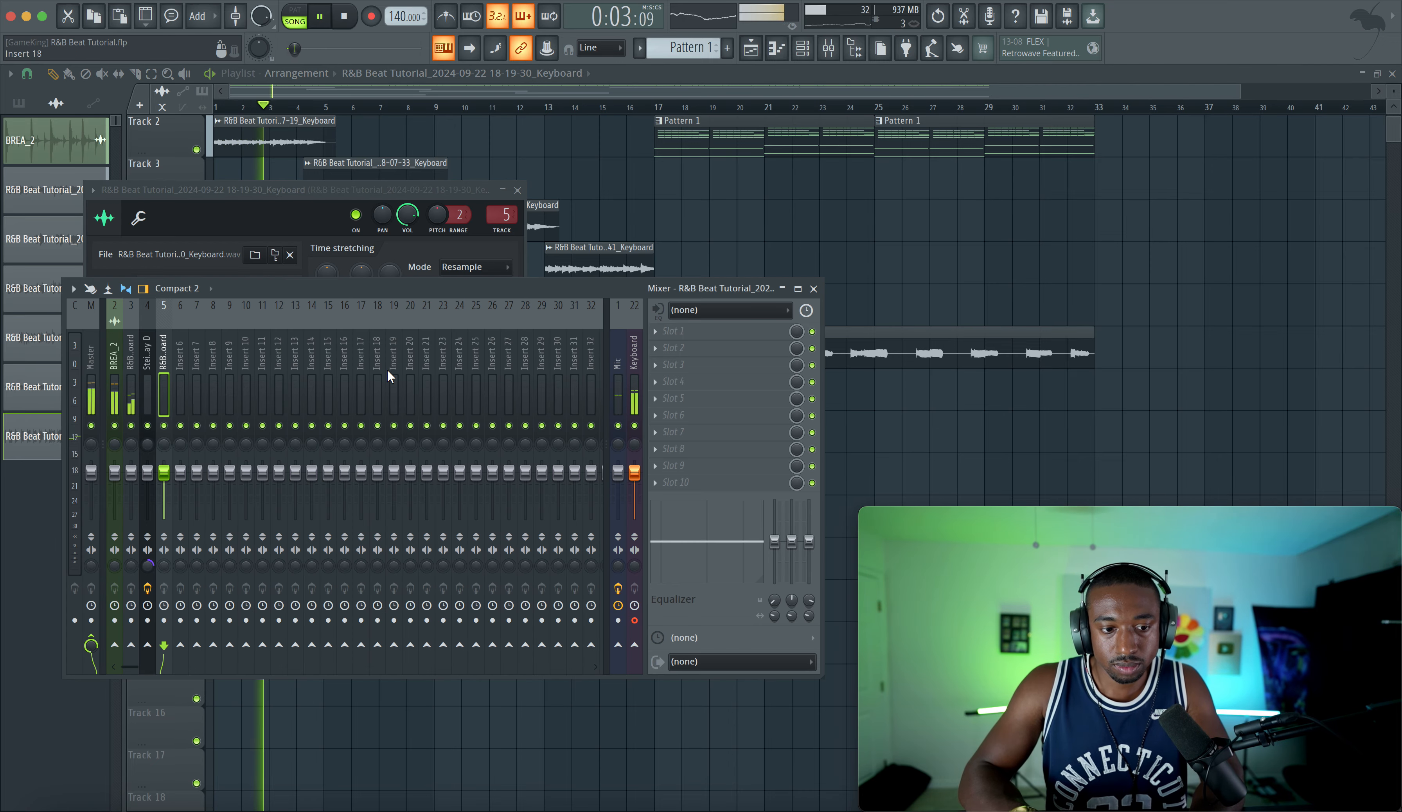
pyautogui.click(671, 211)
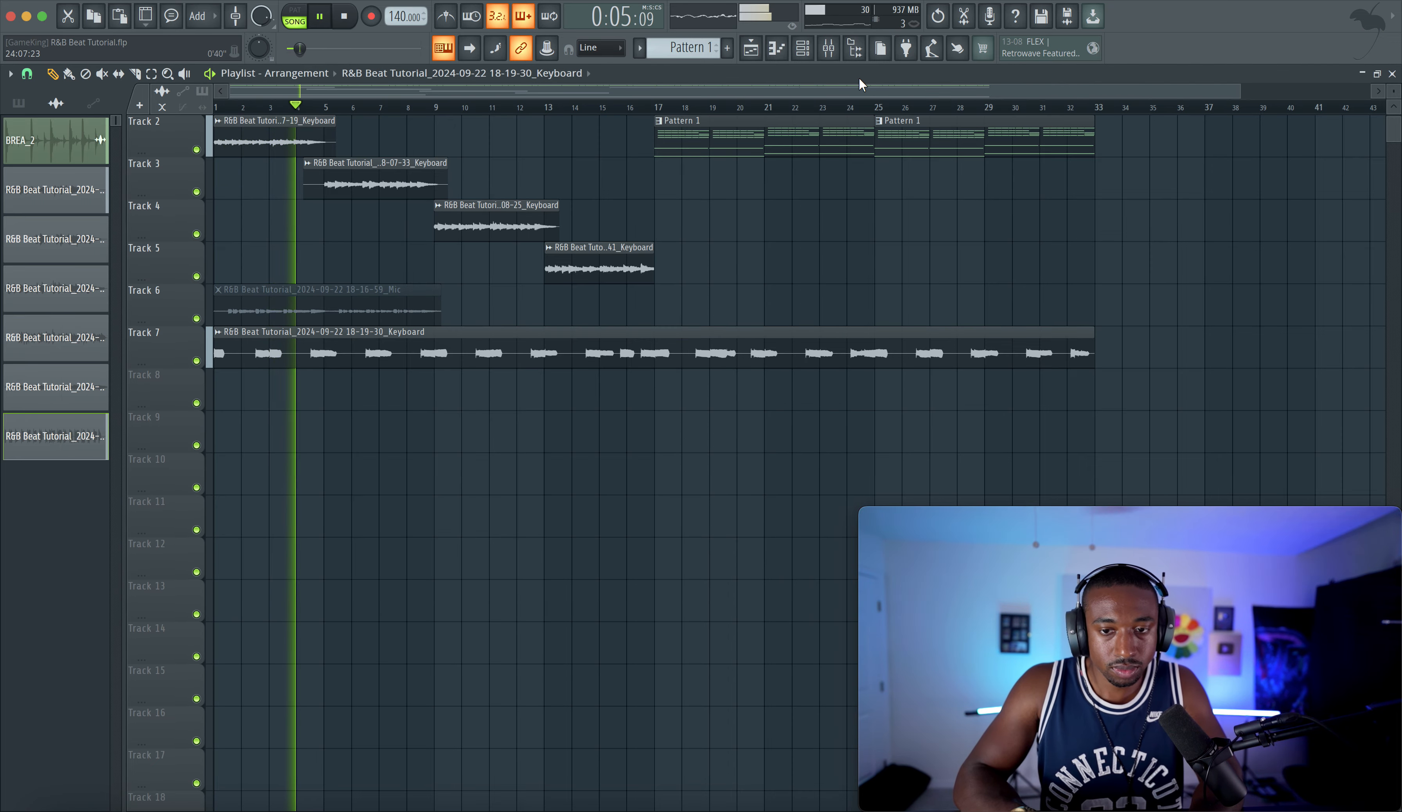
# Step: Rename playlist Track 7 to Contrast
pyautogui.scroll(1, 743, 211)
pyautogui.rightClick(181, 374)
pyautogui.click(184, 385)
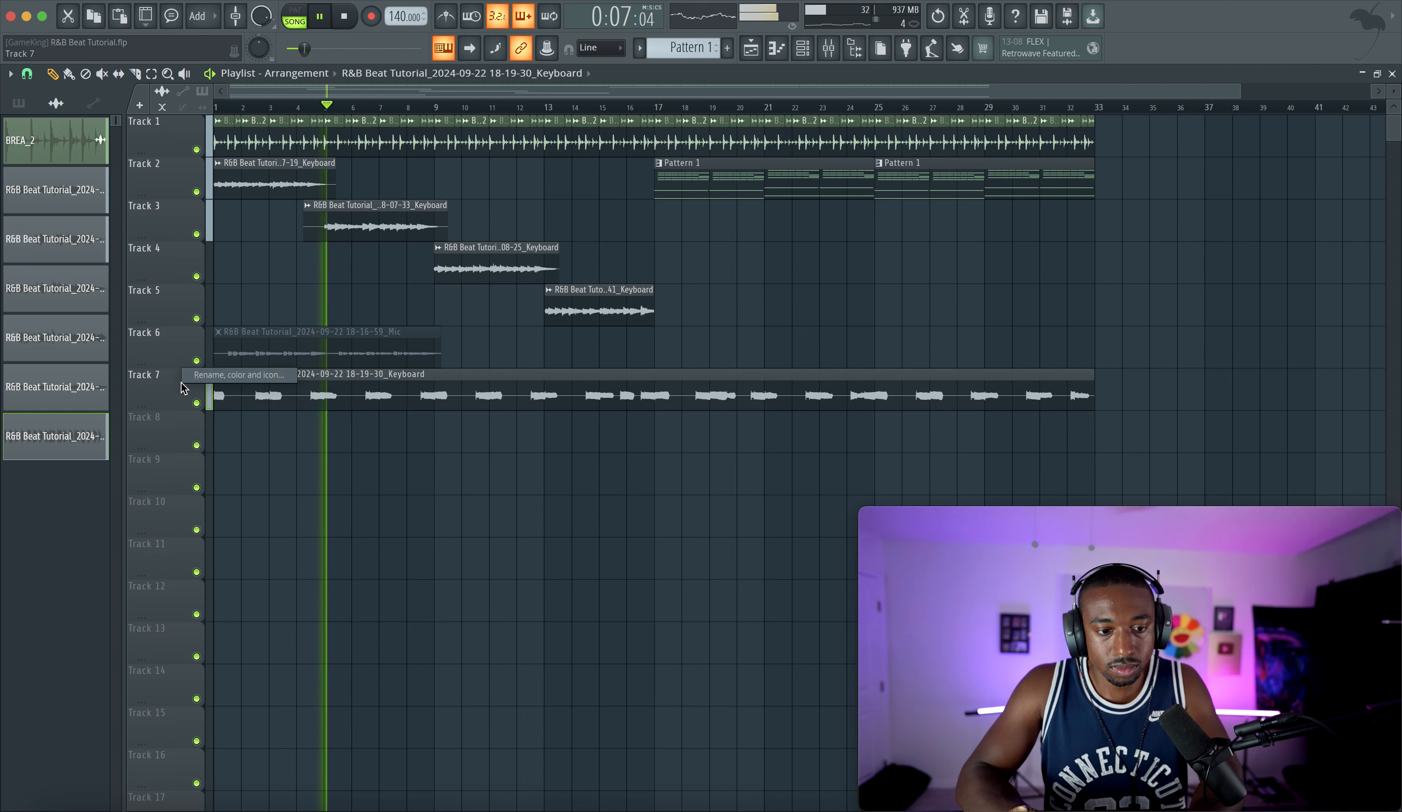
pyautogui.write('Contrast')
pyautogui.press('Return')
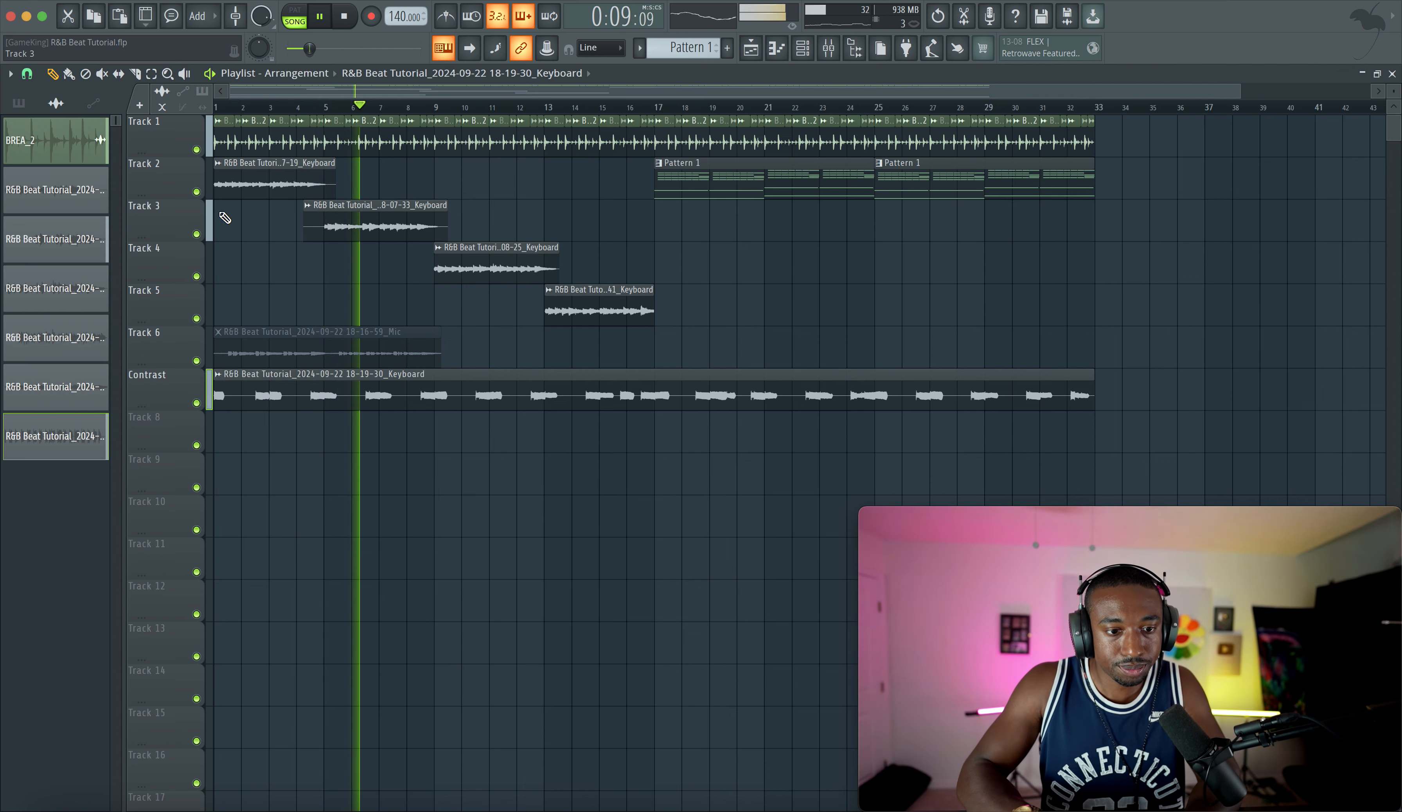
# Step: Line up the first keyboard takes end to end on Track 4, slicing off their overlaps at bars 5, 9 and 13
pyautogui.moveTo(267, 186); pyautogui.dragTo(266, 275)
pyautogui.click(135, 75)
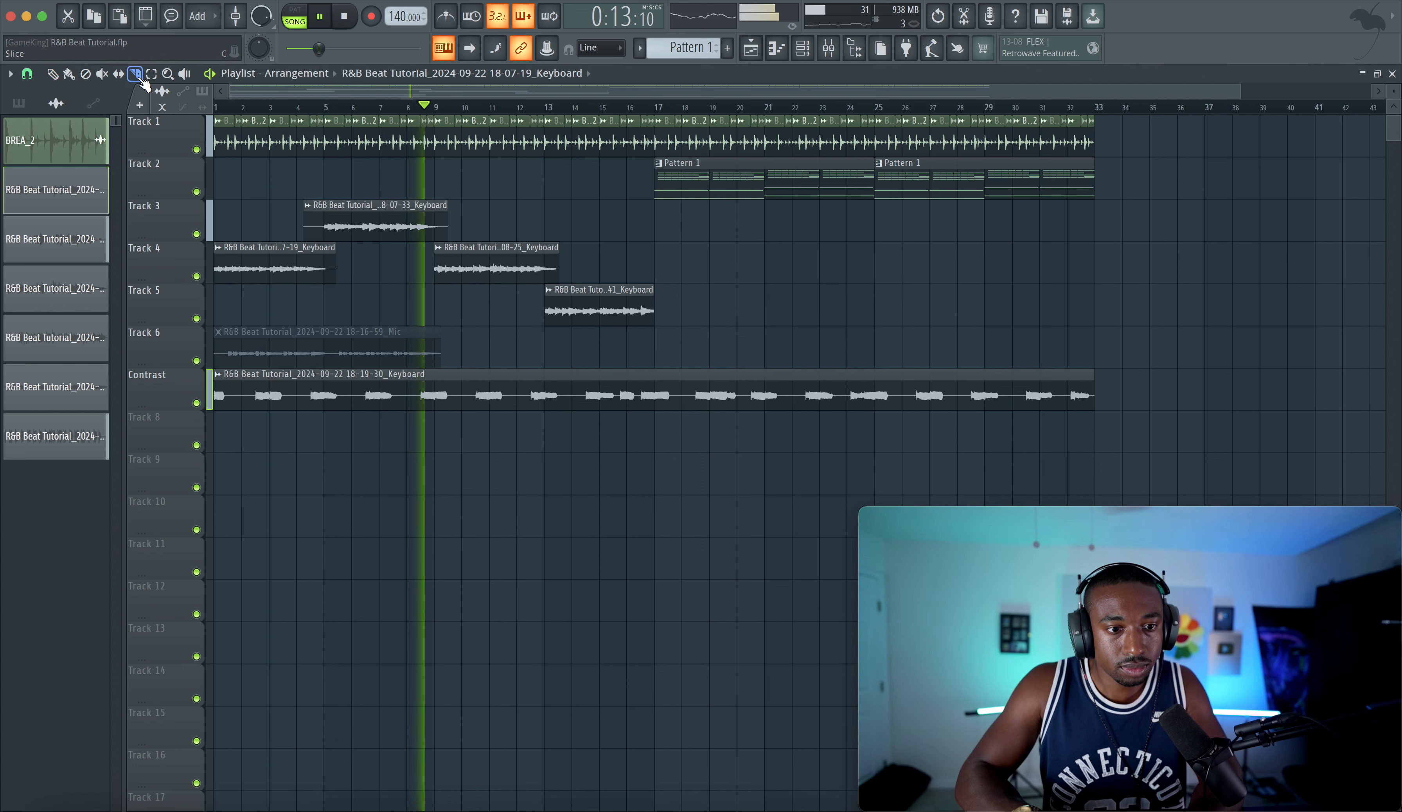
pyautogui.rightClick(323, 258)
pyautogui.rightClick(324, 214)
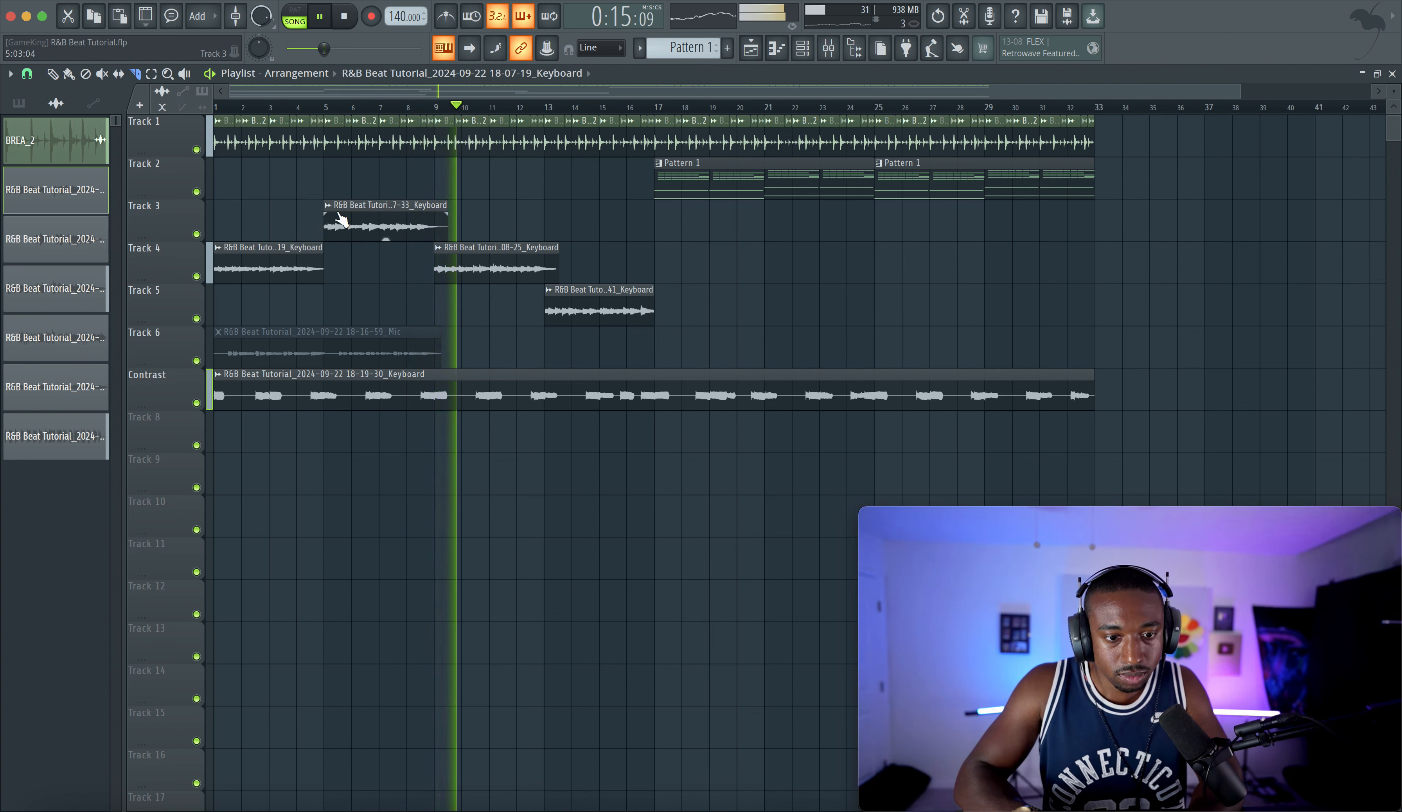
pyautogui.press('space')
pyautogui.moveTo(357, 220); pyautogui.dragTo(357, 263)
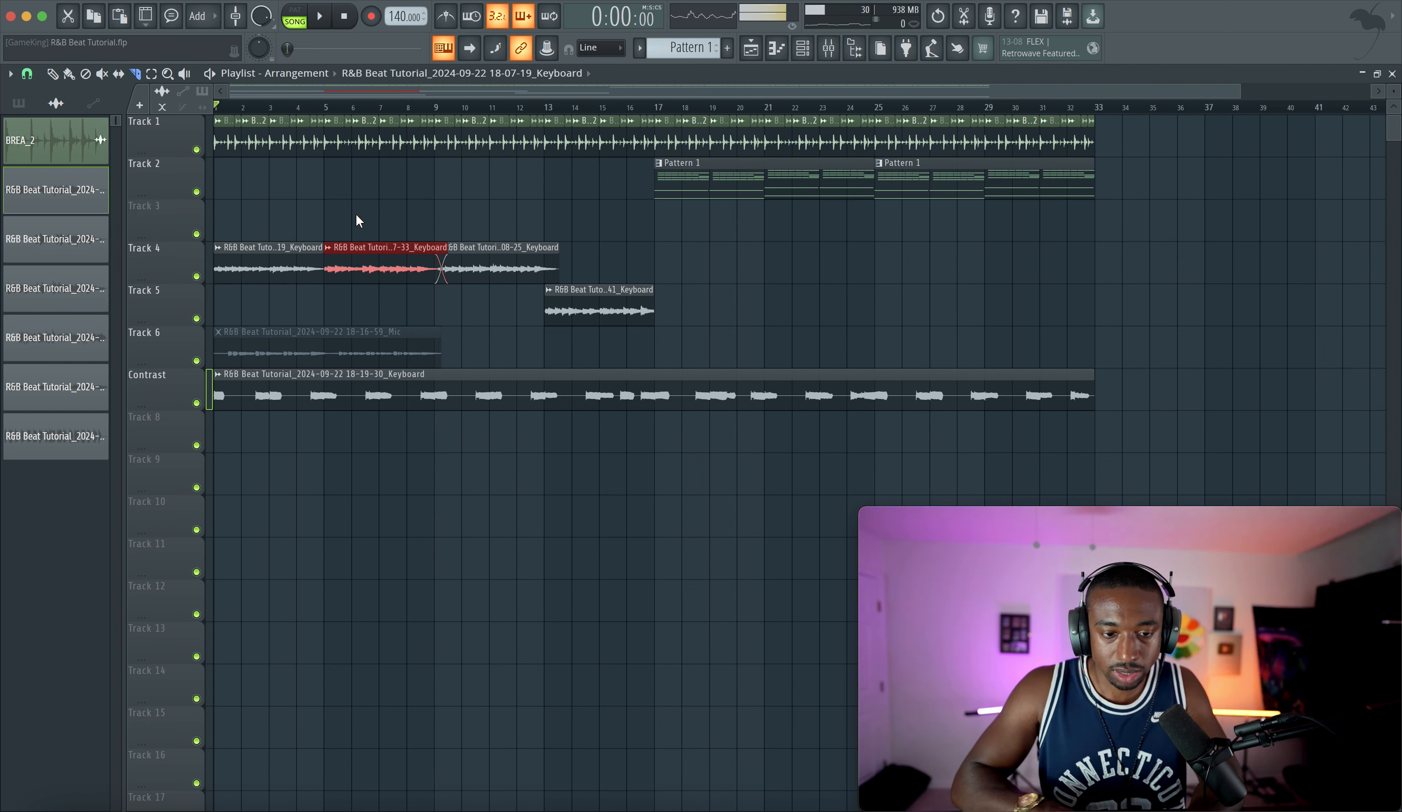
pyautogui.moveTo(446, 241); pyautogui.dragTo(441, 265)
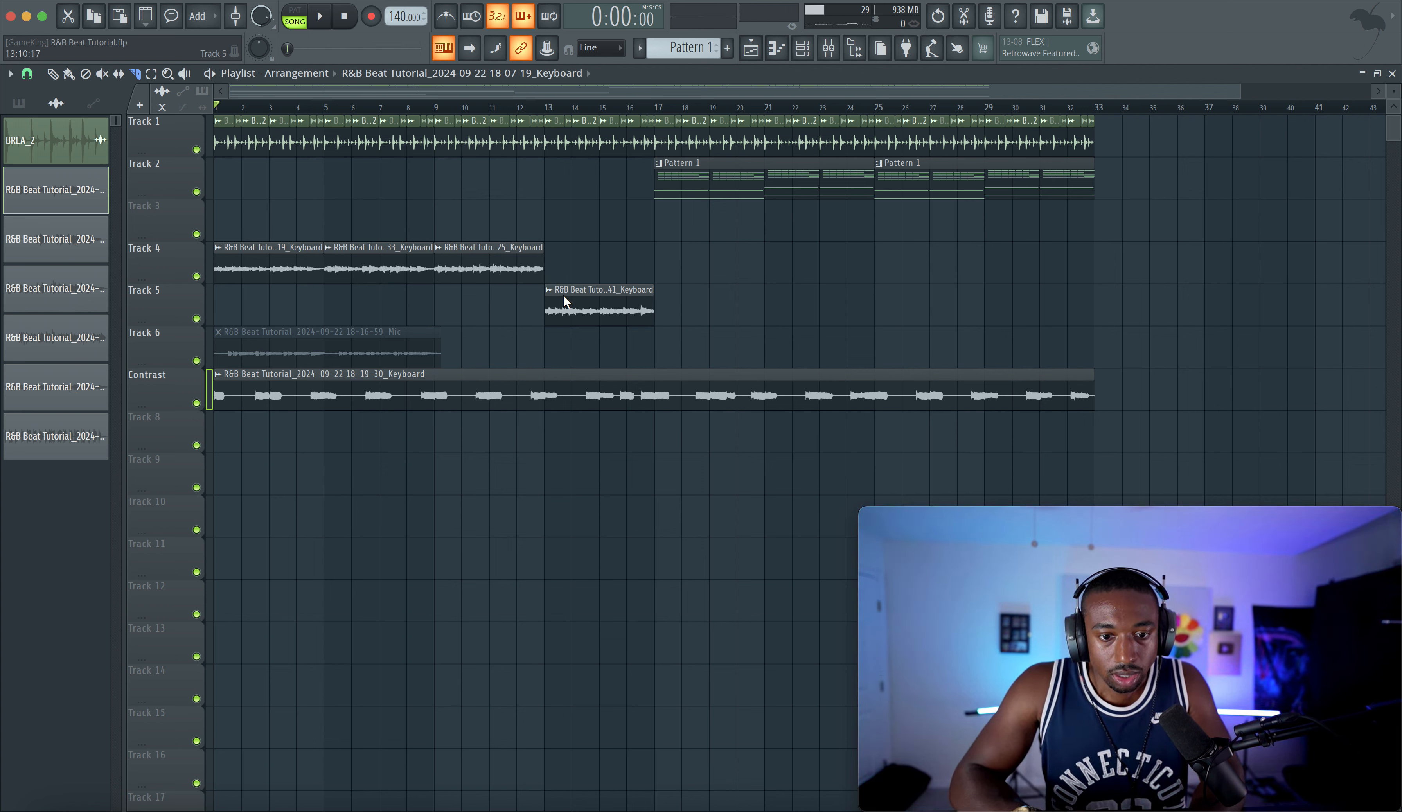
# Step: Rename playlist Track 4 to Harmony and Track 6 to Topline
pyautogui.doubleClick(187, 270)
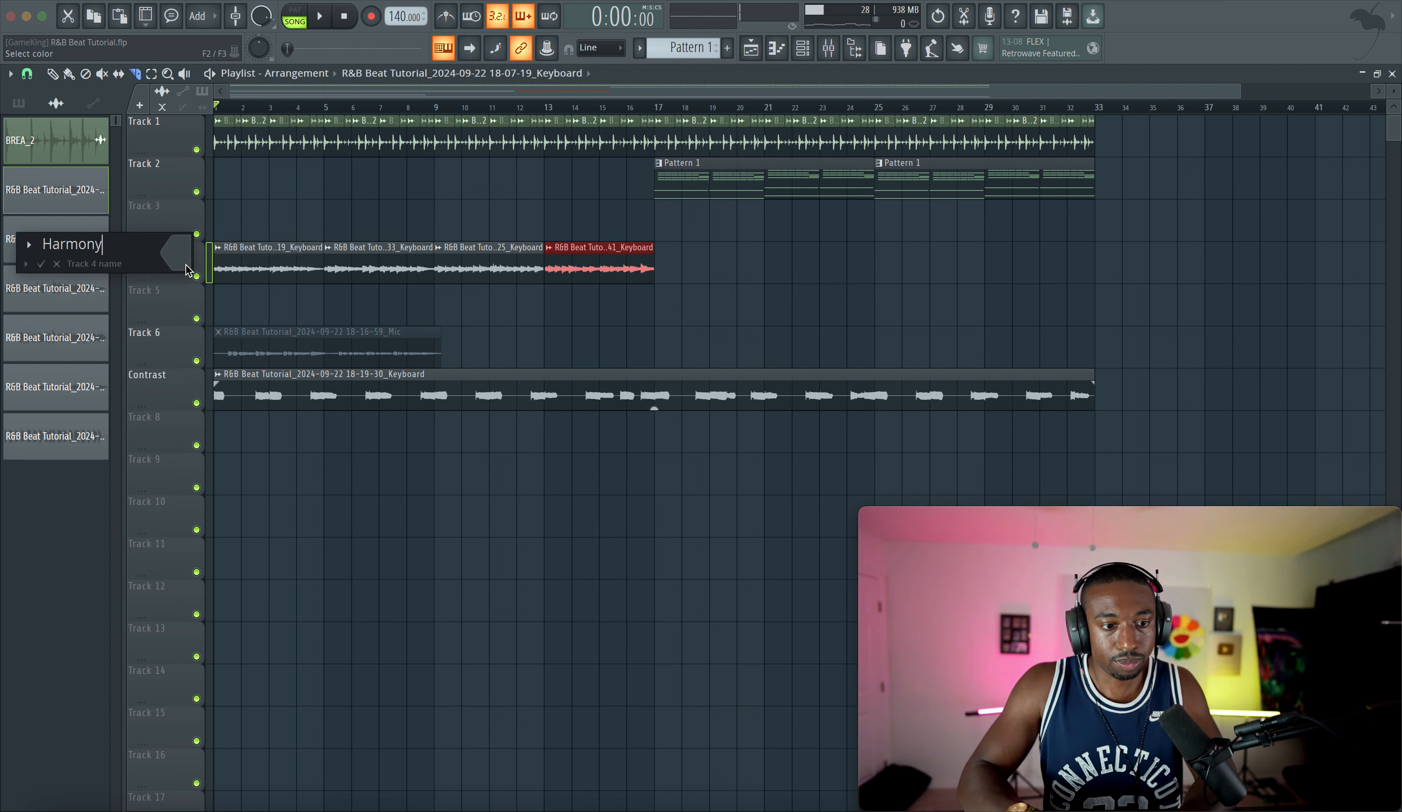
pyautogui.press('Return')
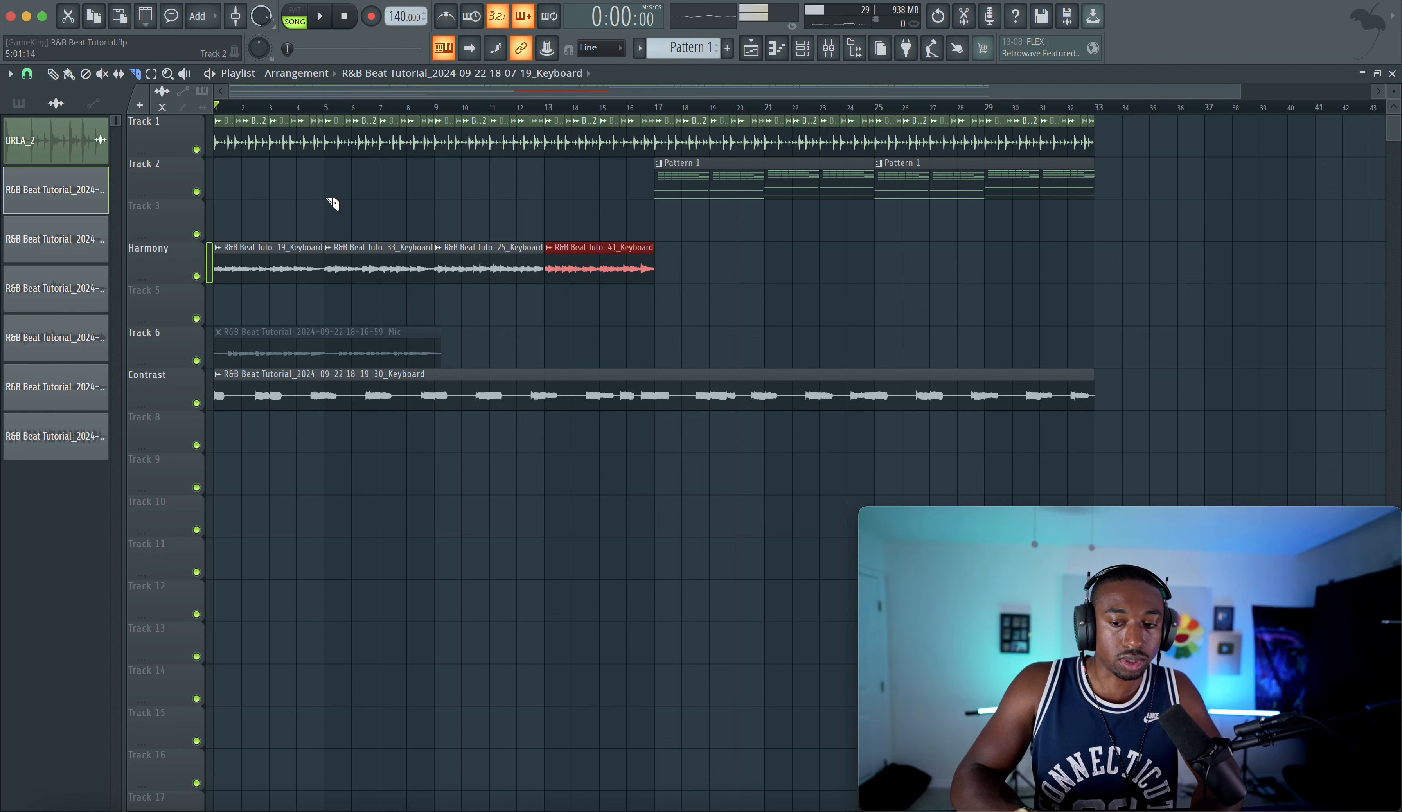
pyautogui.doubleClick(184, 351)
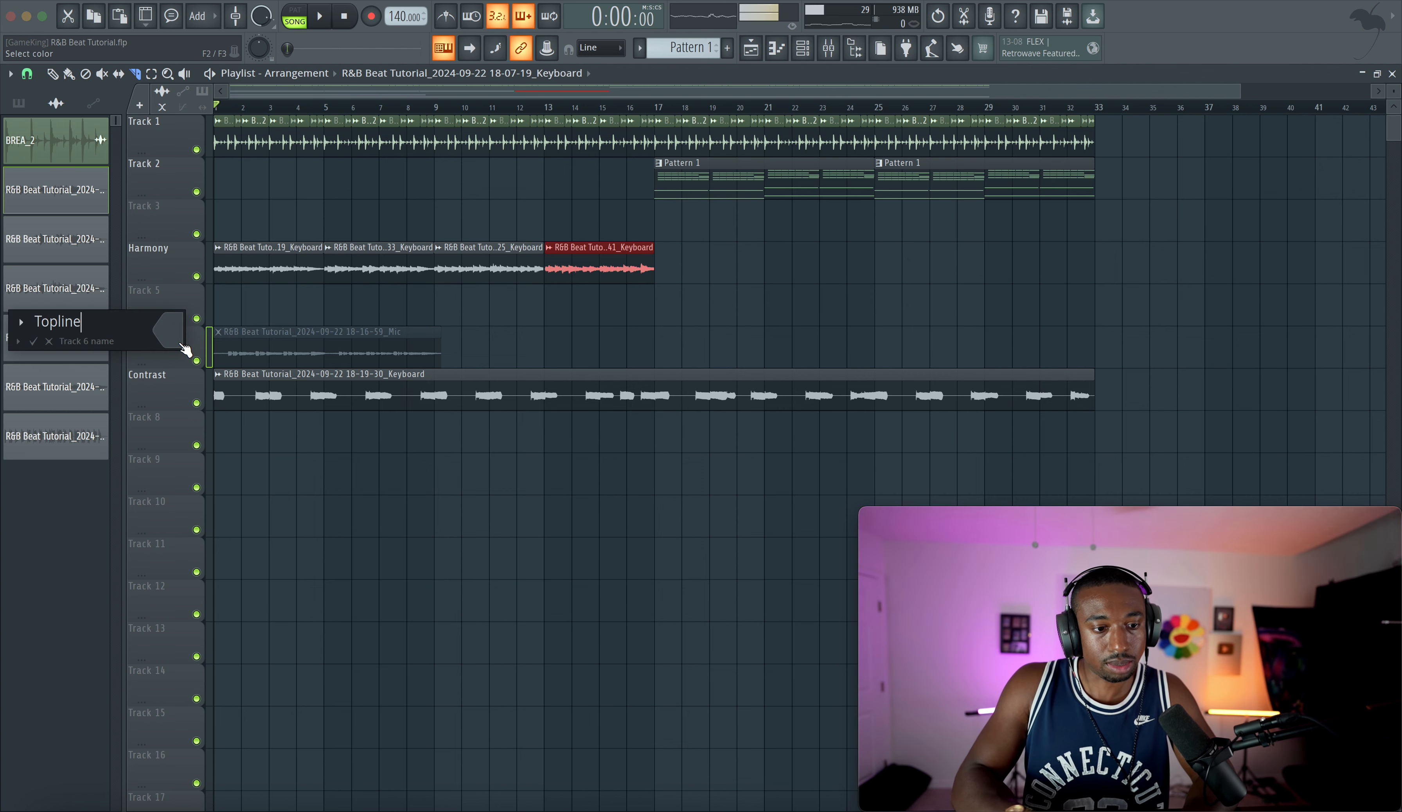
pyautogui.write('Topline')
pyautogui.press('Return')
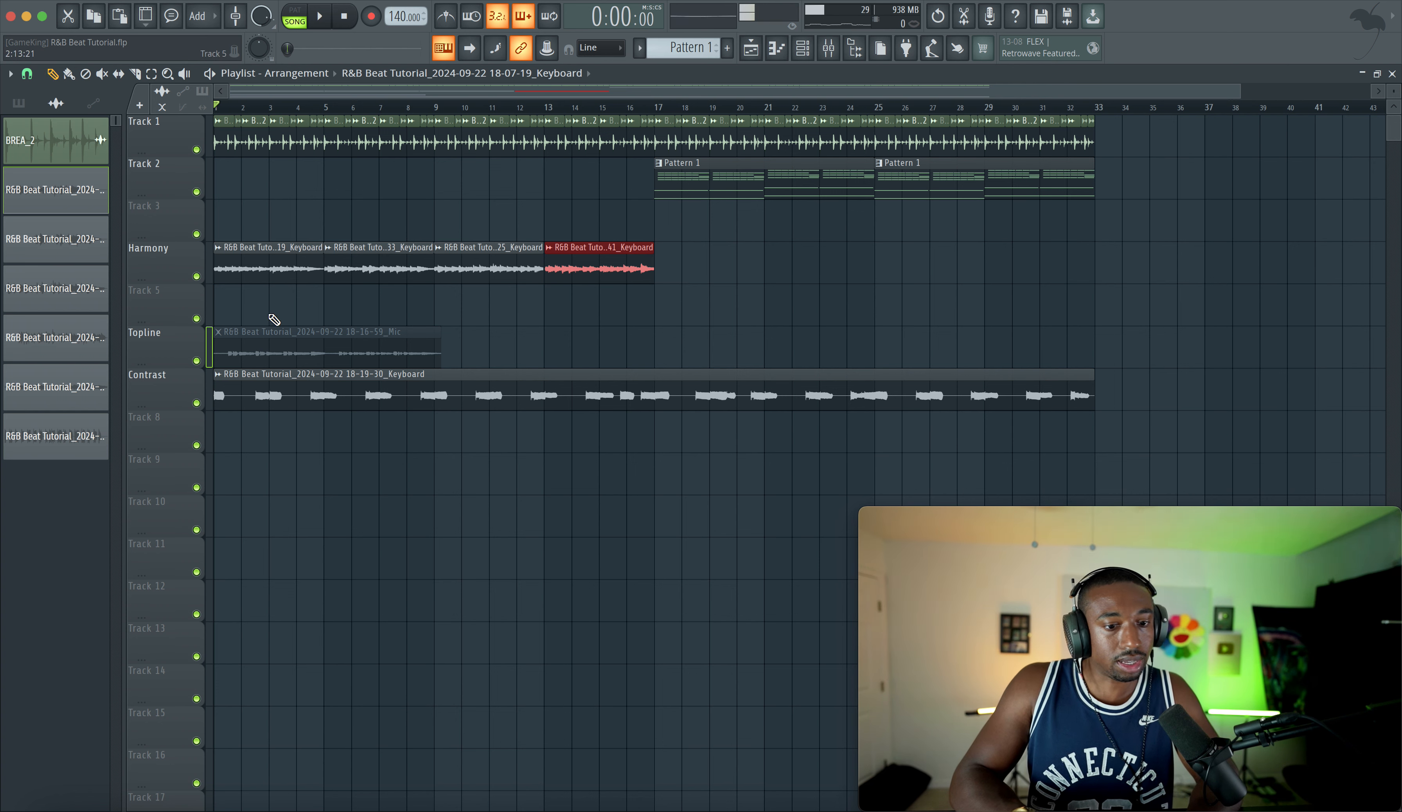
# Step: Audition the song with the Topline mic clip unmuted, and mute that clip again
pyautogui.click(249, 336)
pyautogui.press('space')
pyautogui.click(54, 74)
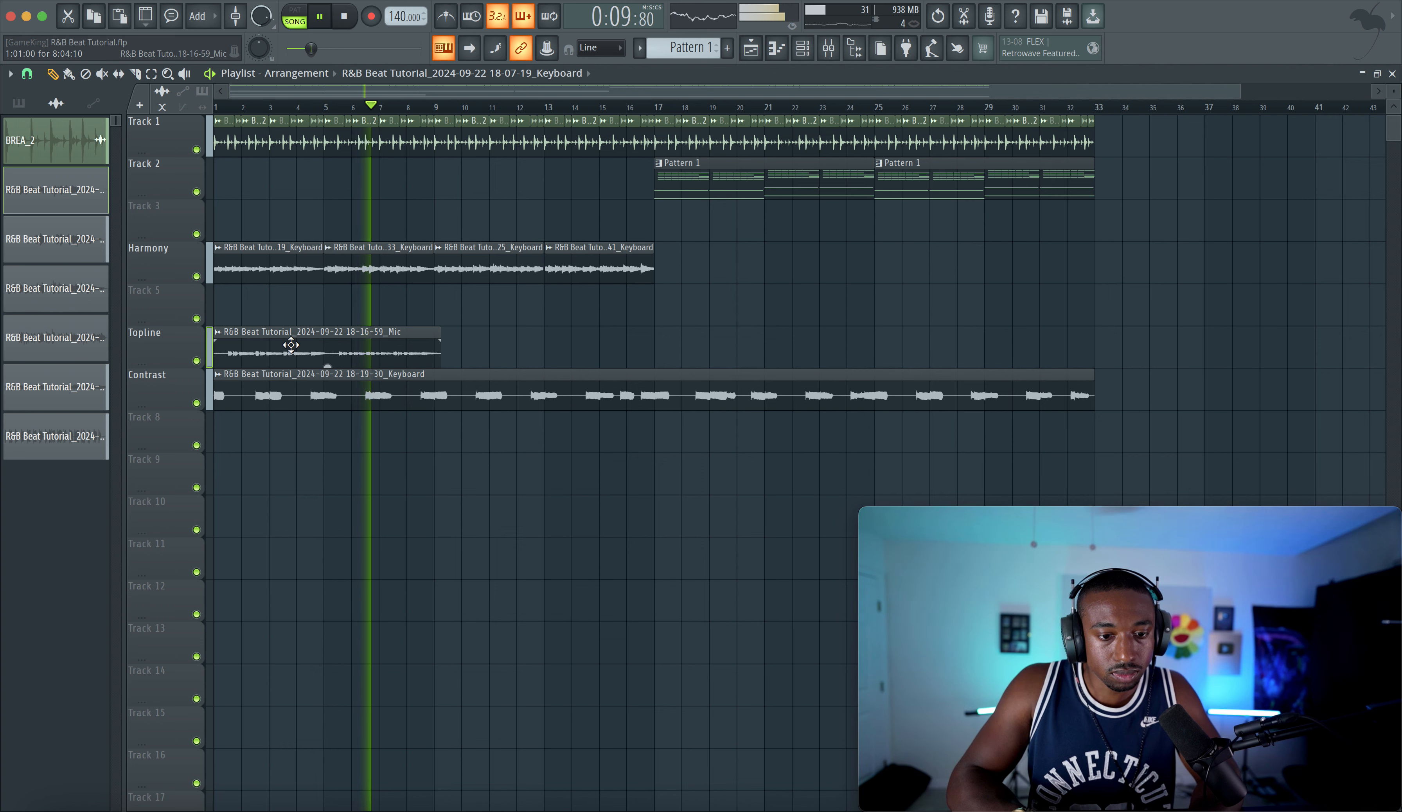
pyautogui.click(103, 76)
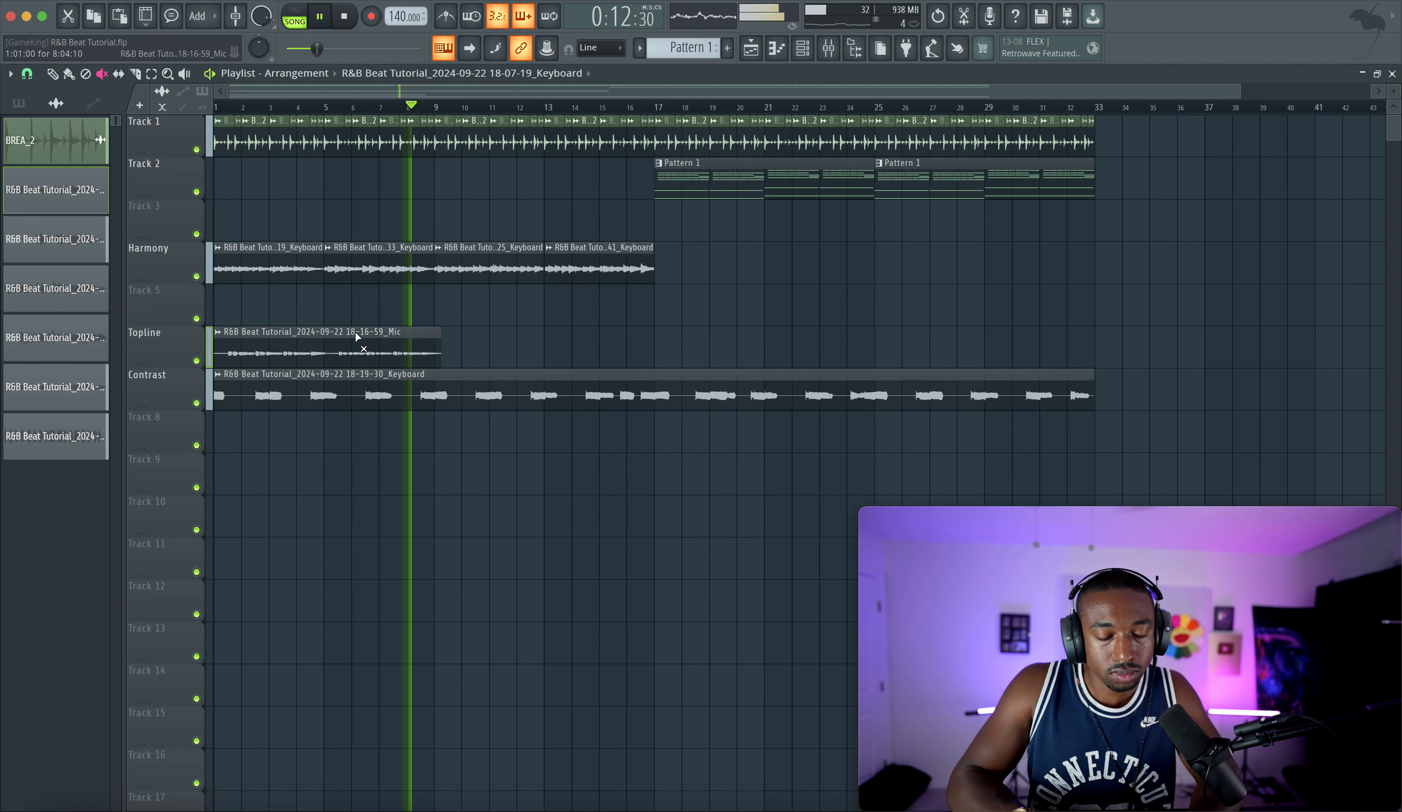
pyautogui.press('space')
pyautogui.click(373, 342)
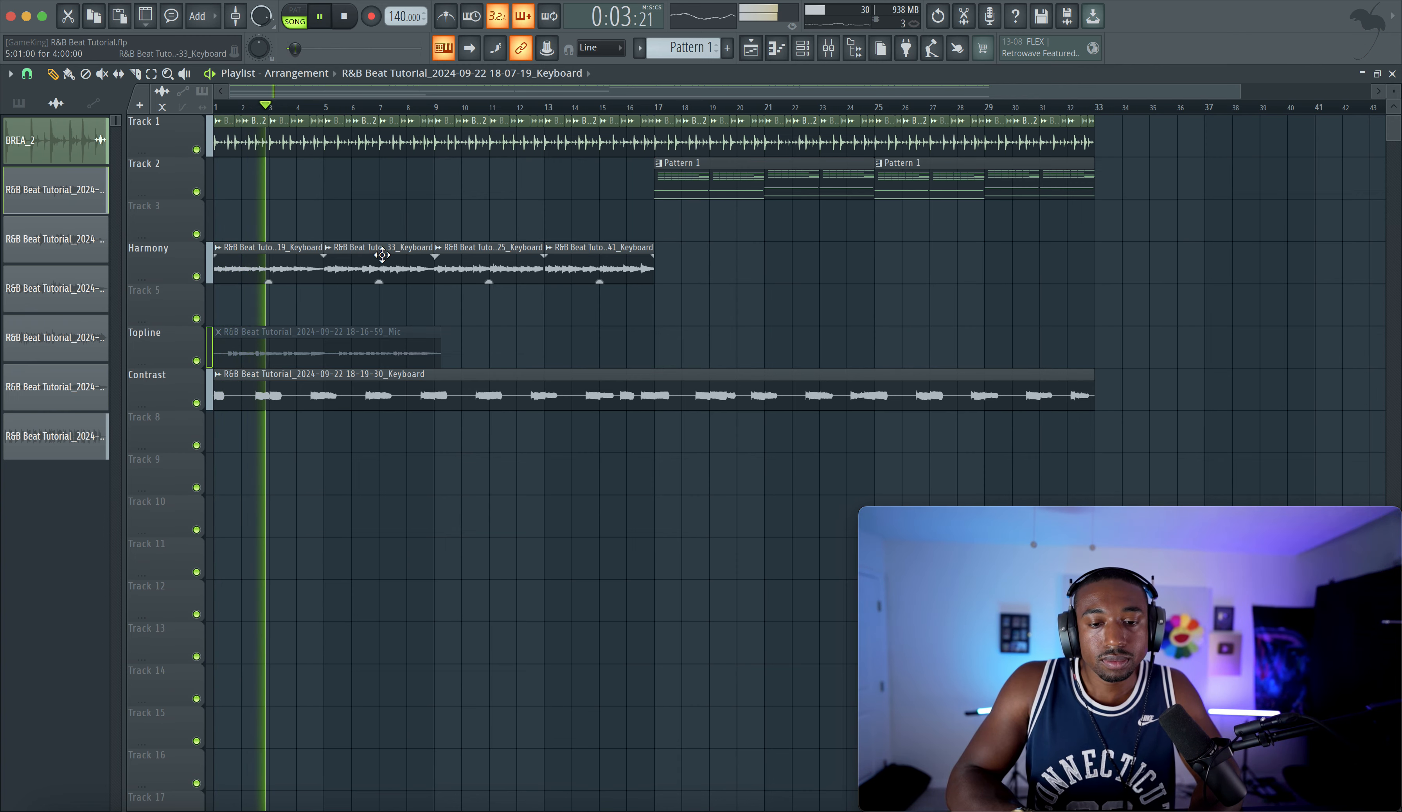
# Step: Move both Pattern 1 clips from Track 2 down onto the Harmony track, keeping them at bars 17 to 33
pyautogui.moveTo(650, 244); pyautogui.dragTo(228, 283)
pyautogui.moveTo(664, 193); pyautogui.dragTo(1045, 185)
pyautogui.hotkey('shift', 'Down')
pyautogui.hotkey('shift', 'Down')
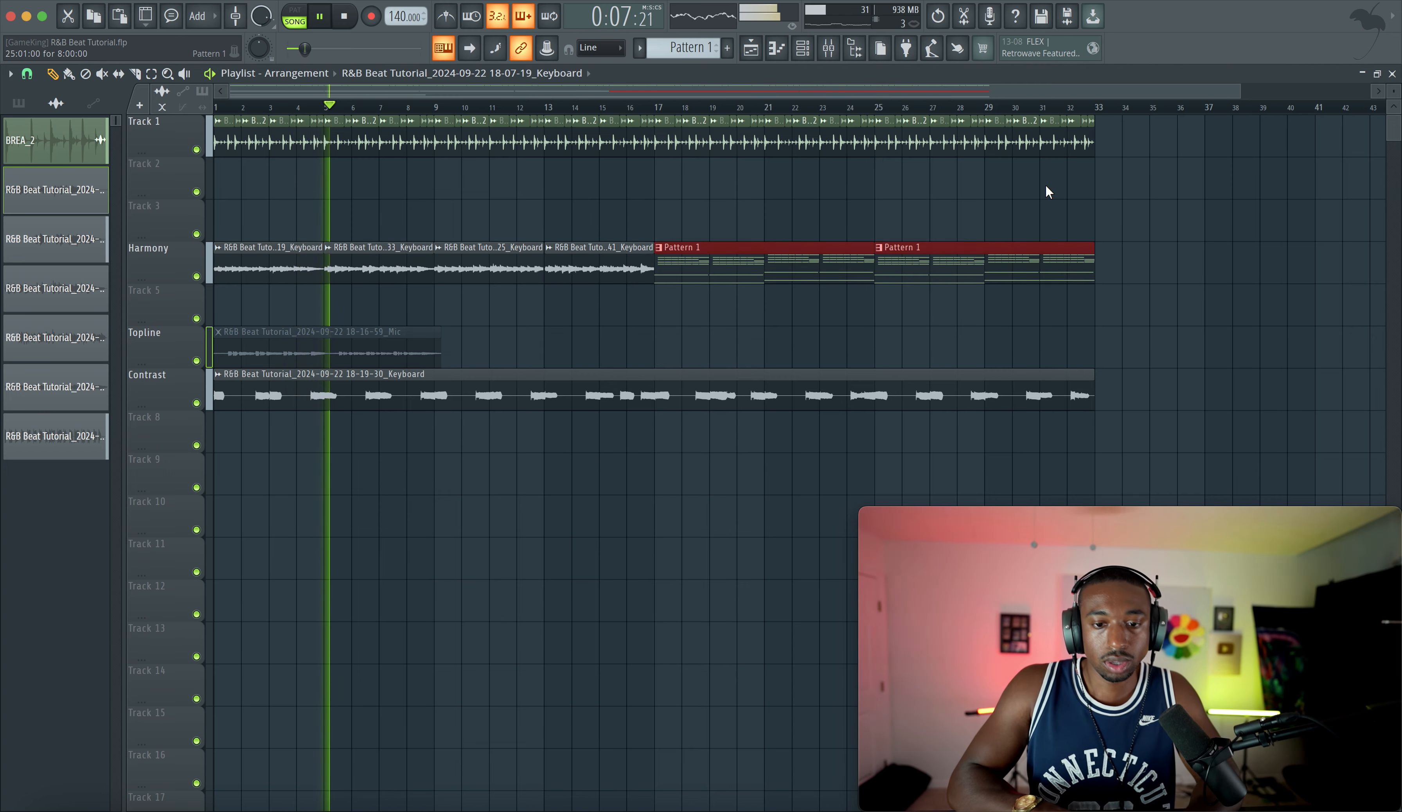
pyautogui.rightClick(1019, 179)
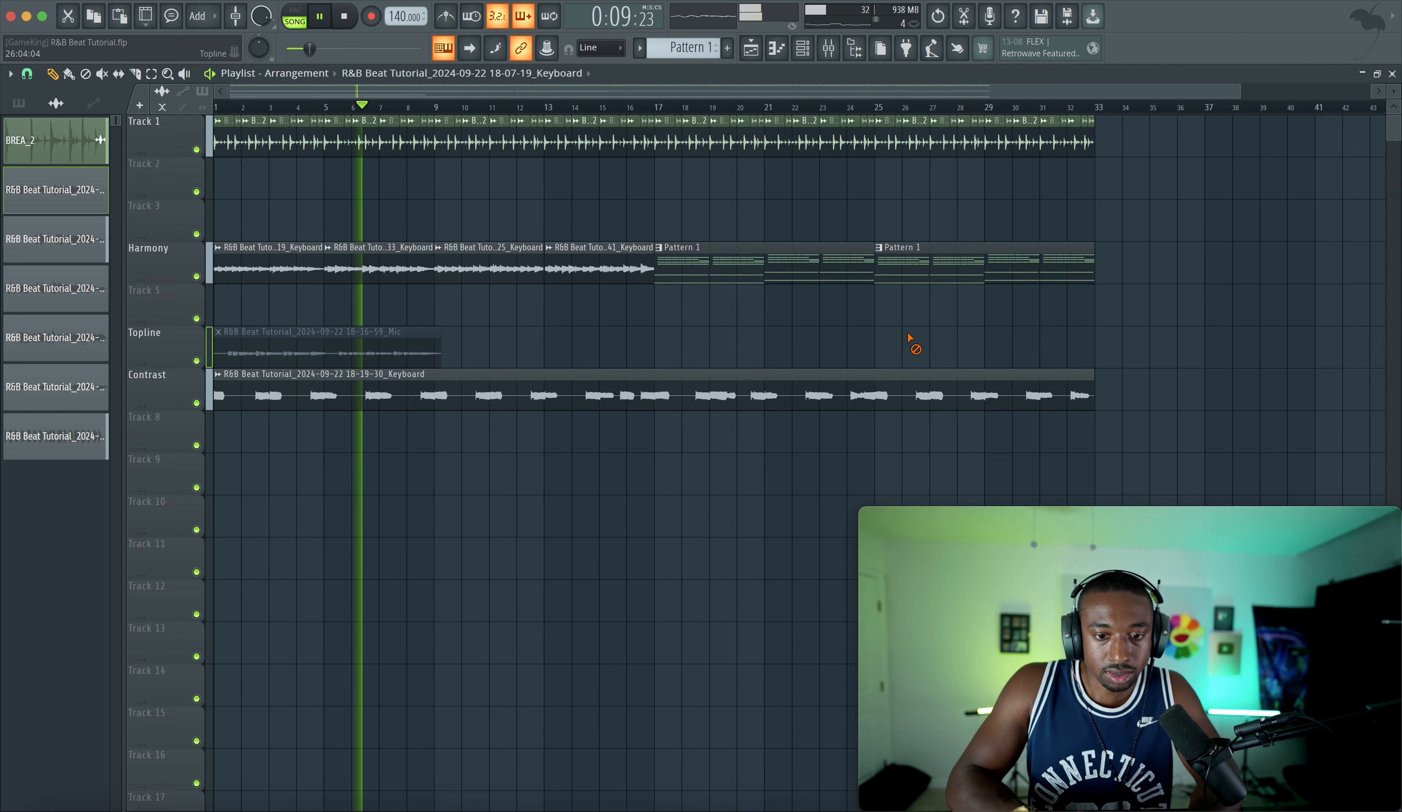
# Step: Play the arrangement through to its end to check the combined parts, and stop playback with the mixer closed
pyautogui.scroll(-1, 792, 296)
pyautogui.press('F9')
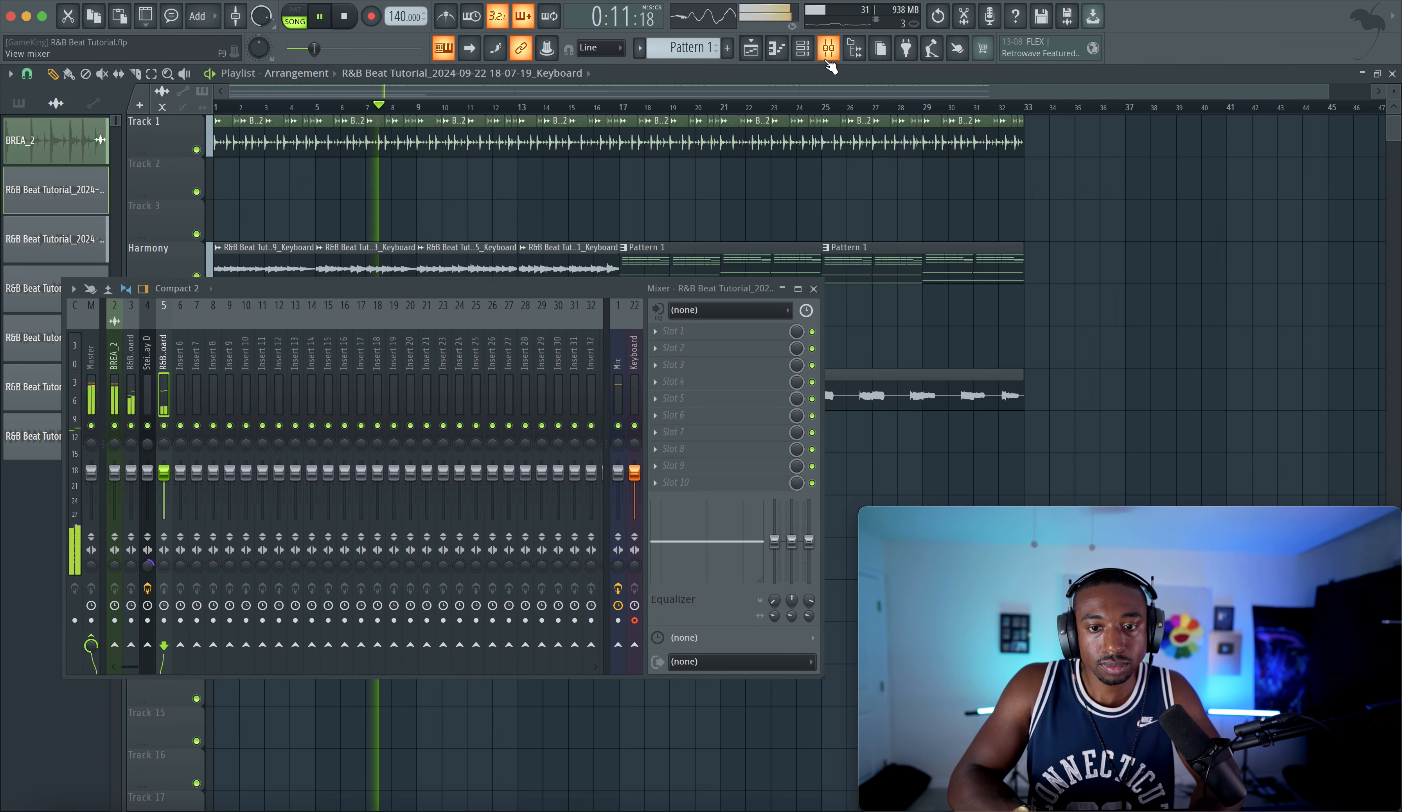
pyautogui.press('F9')
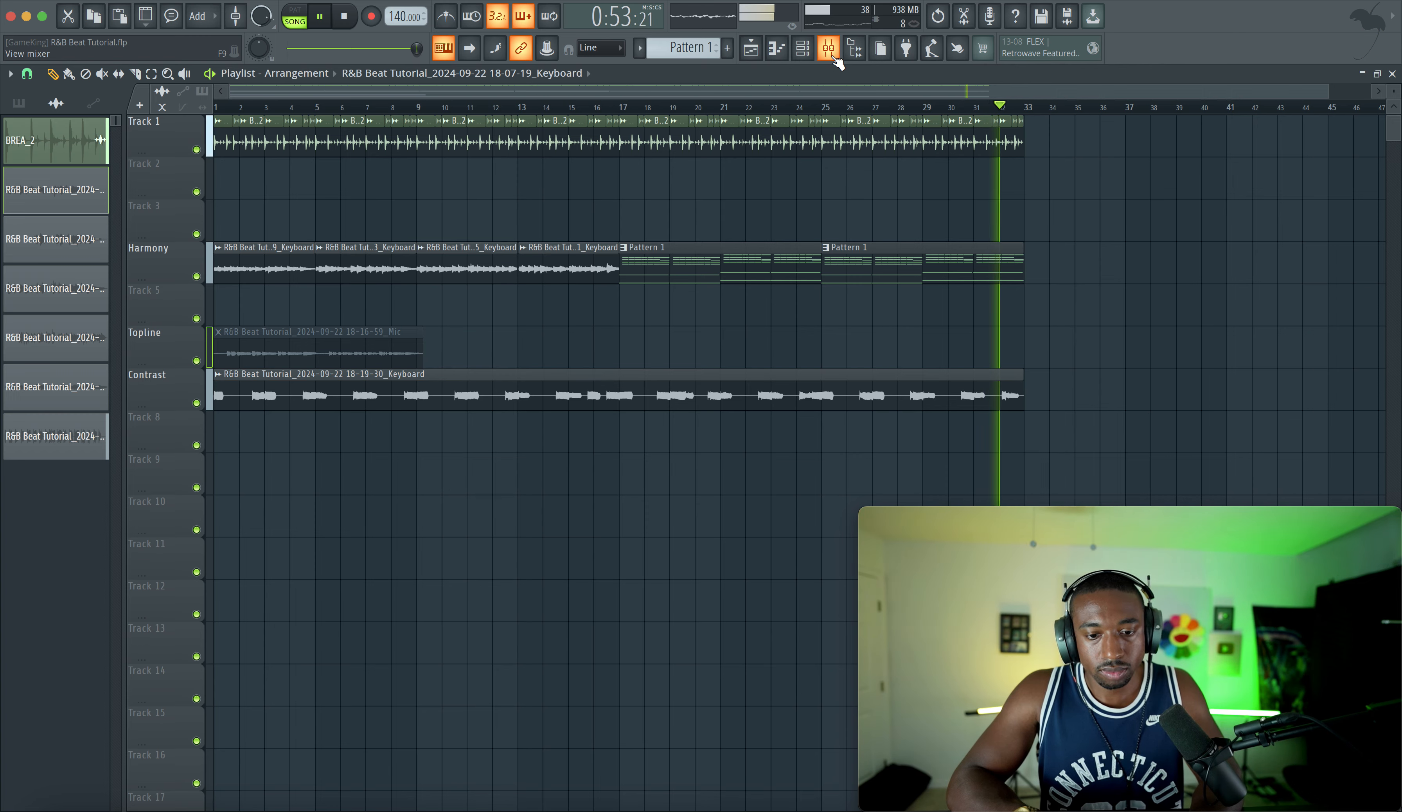
pyautogui.click(831, 53)
pyautogui.press('space')
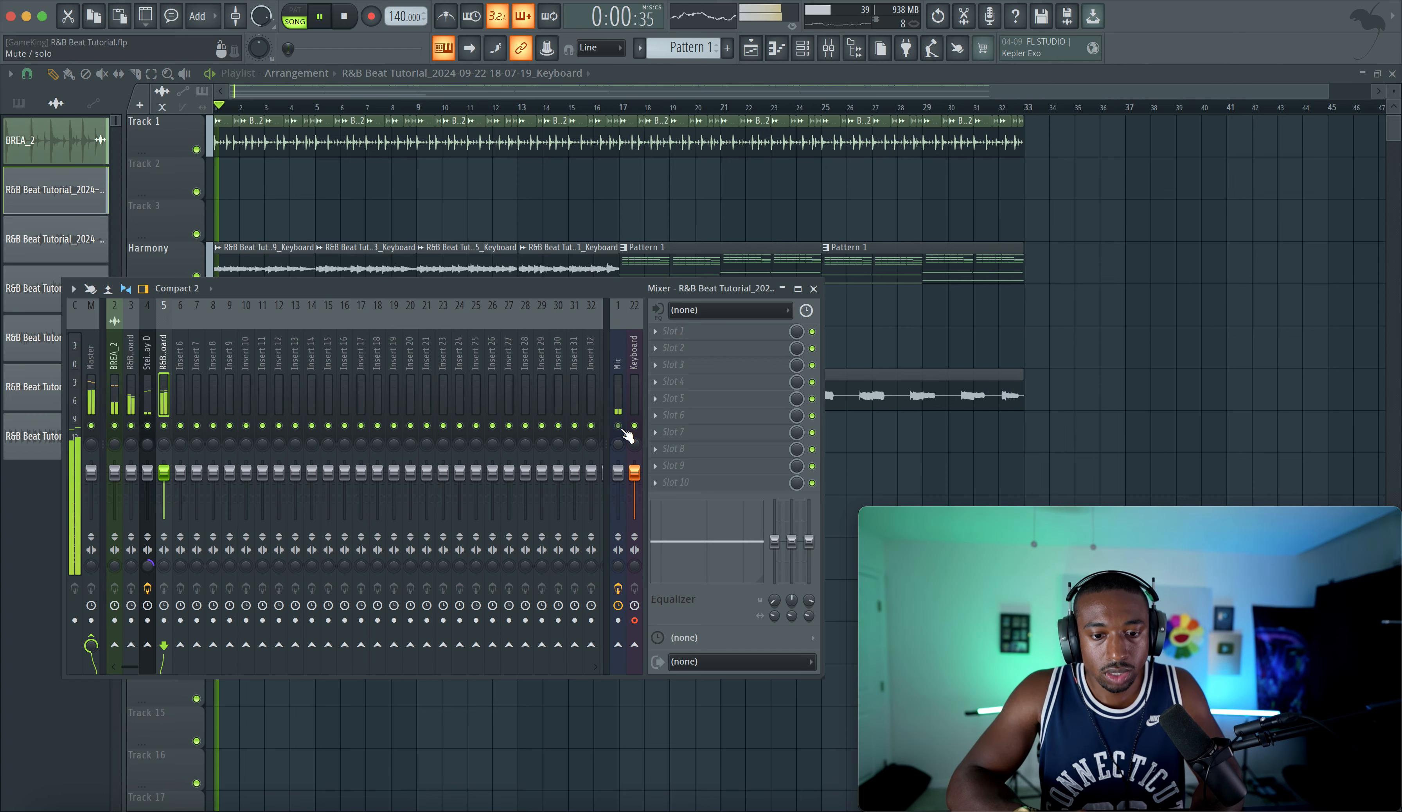
pyautogui.click(814, 288)
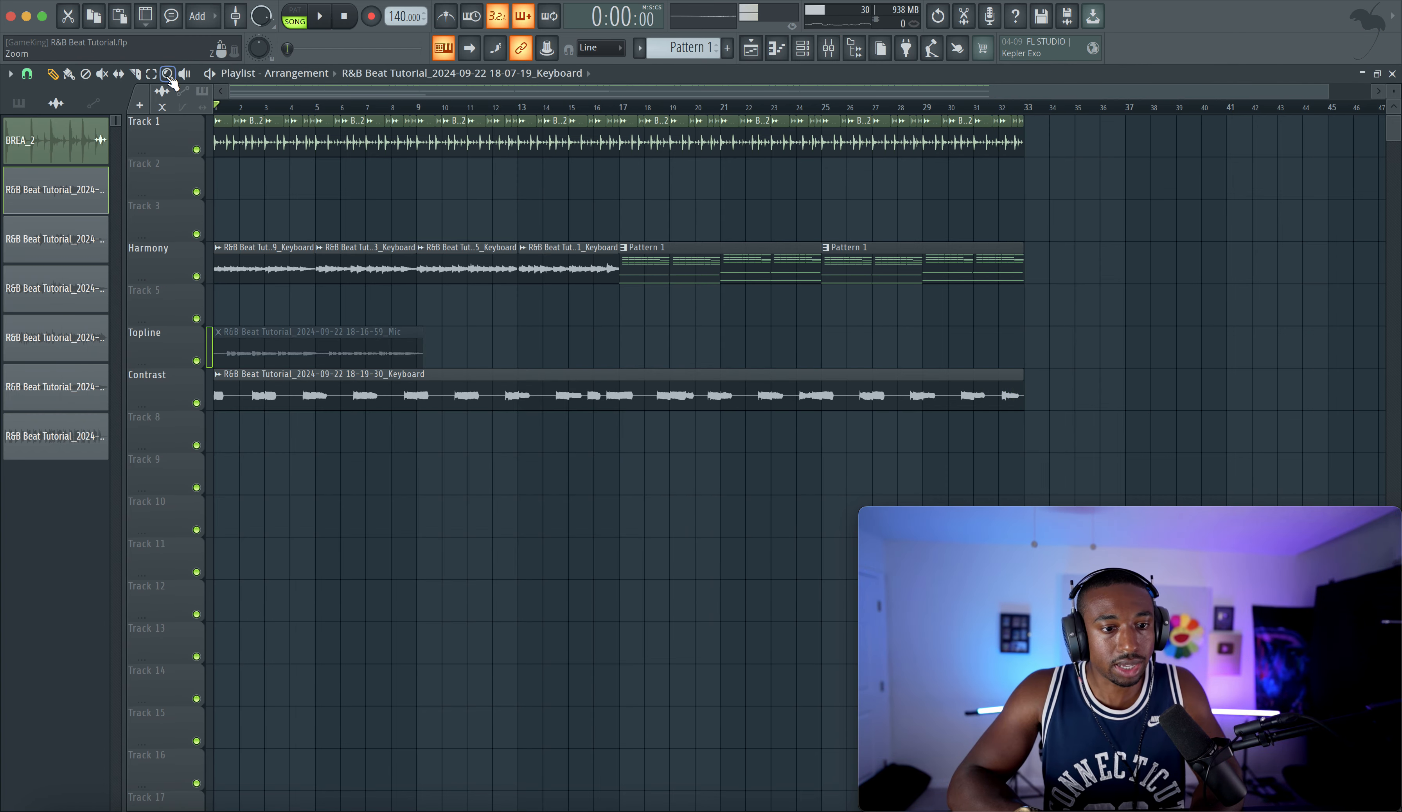
# Step: Save the project as a new version named R&B Beat Tutorial_2.flp
pyautogui.hotkey('ctrl', 'a')
pyautogui.click(390, 197)
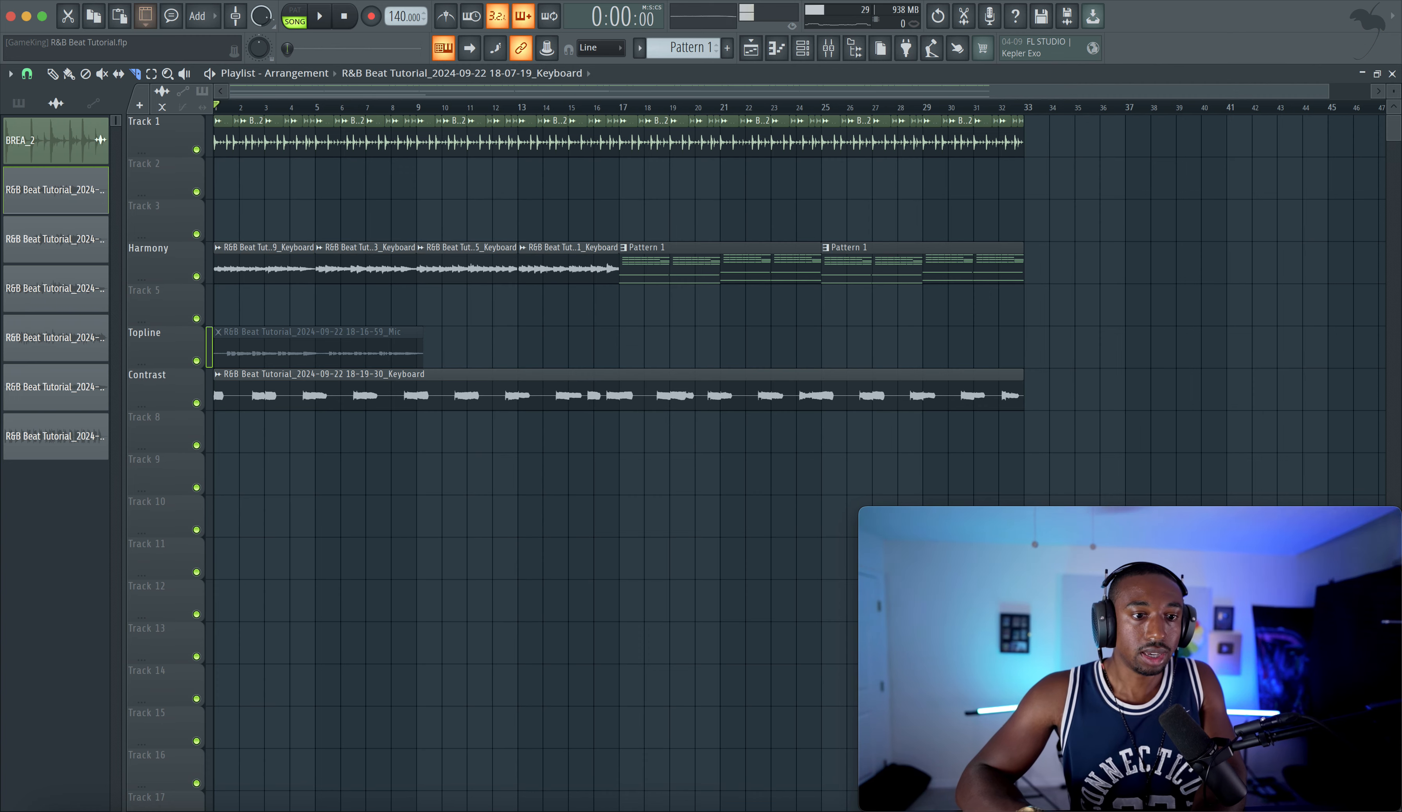
pyautogui.click(117, 2)
pyautogui.click(157, 106)
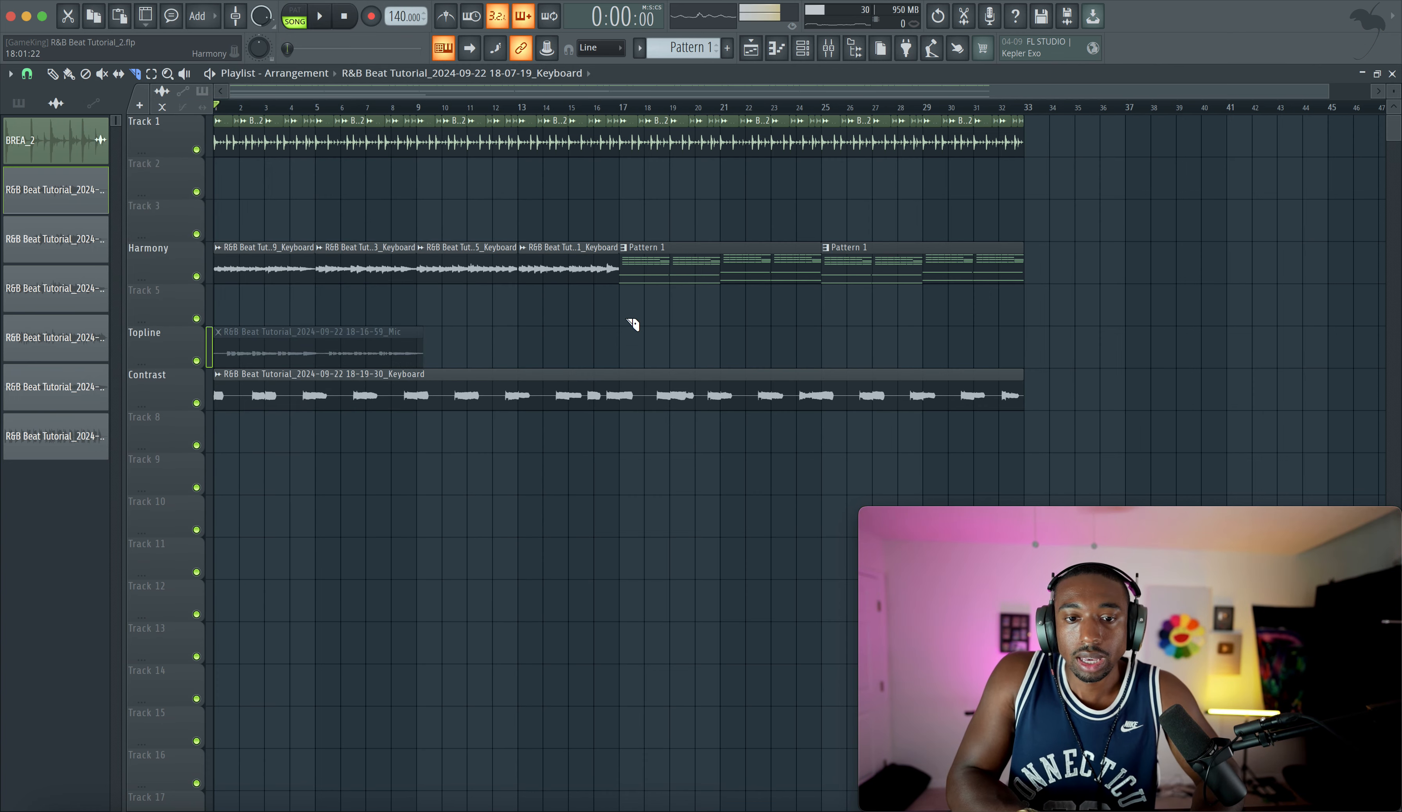
# Step: Mute the Contrast track and set the playback position to bar 17
pyautogui.click(197, 403)
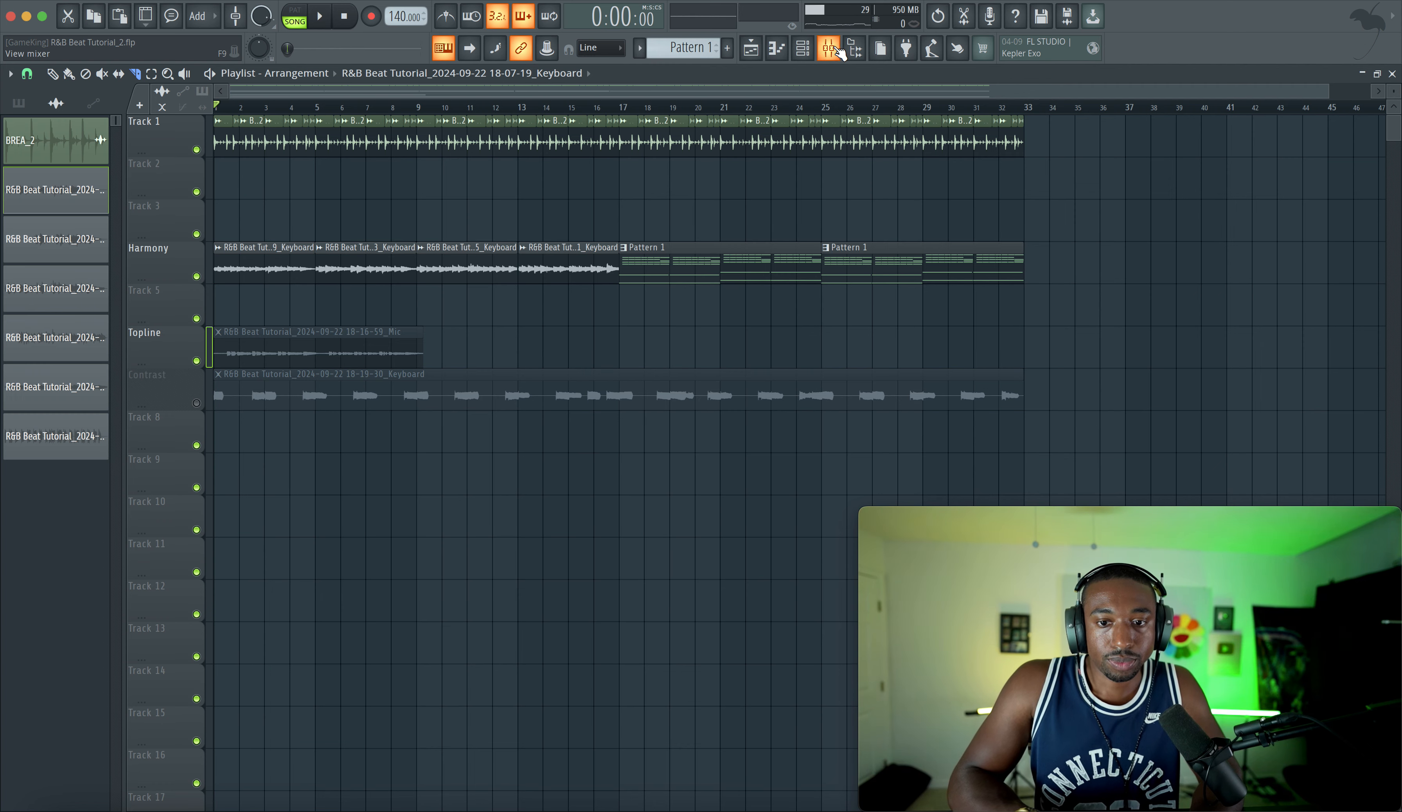
pyautogui.click(830, 49)
pyautogui.click(813, 289)
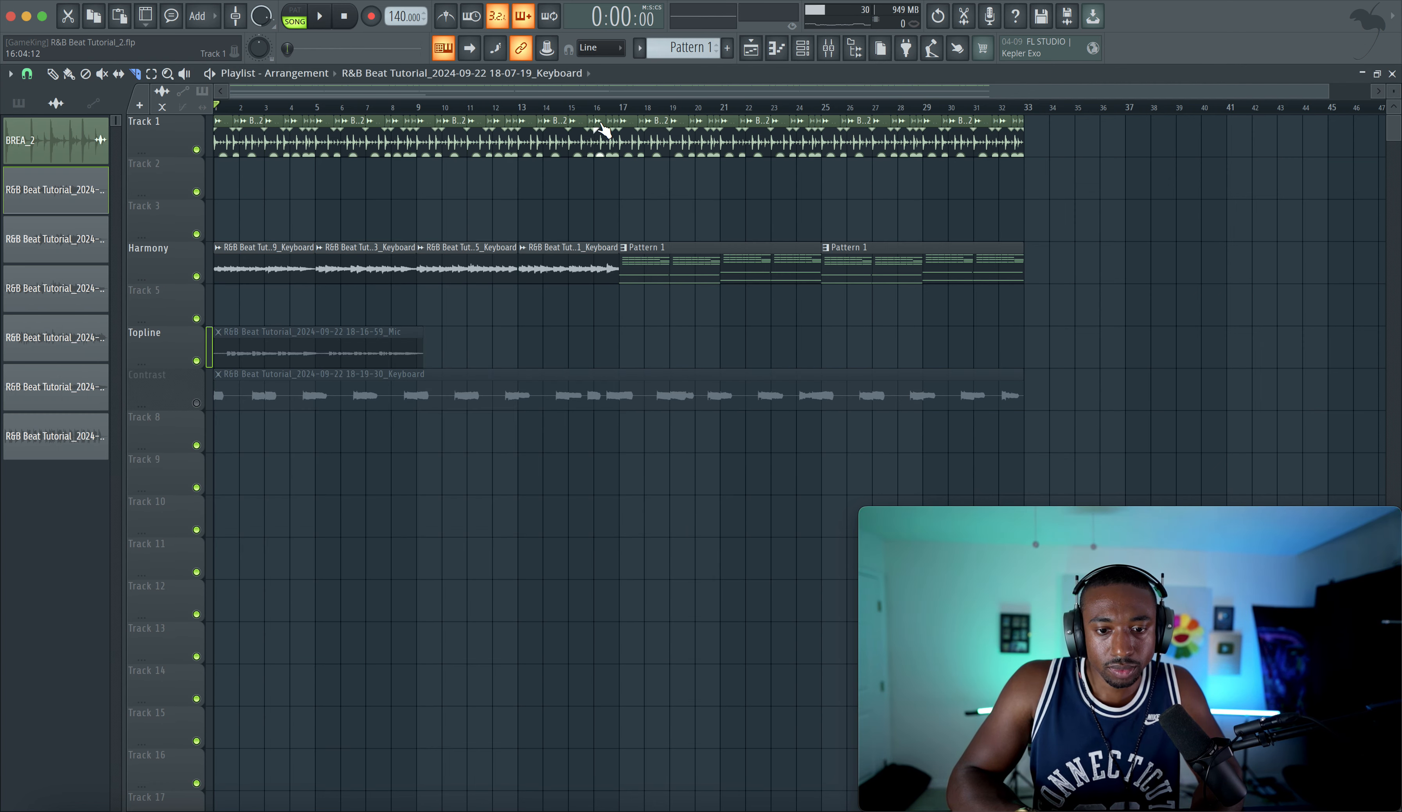
pyautogui.click(620, 107)
pyautogui.click(68, 75)
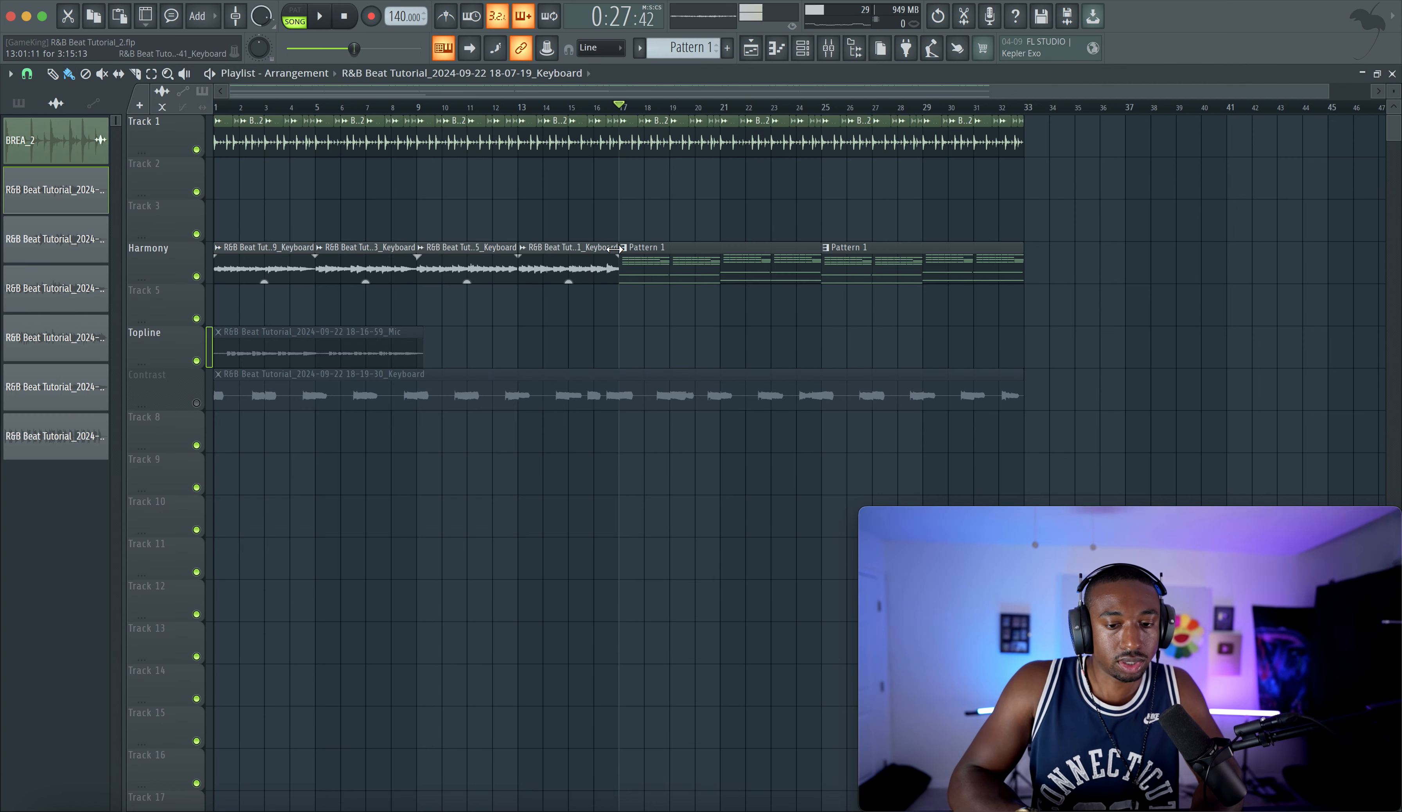
# Step: Transpose Pattern 1 by -3 semitones
pyautogui.click(21, 106)
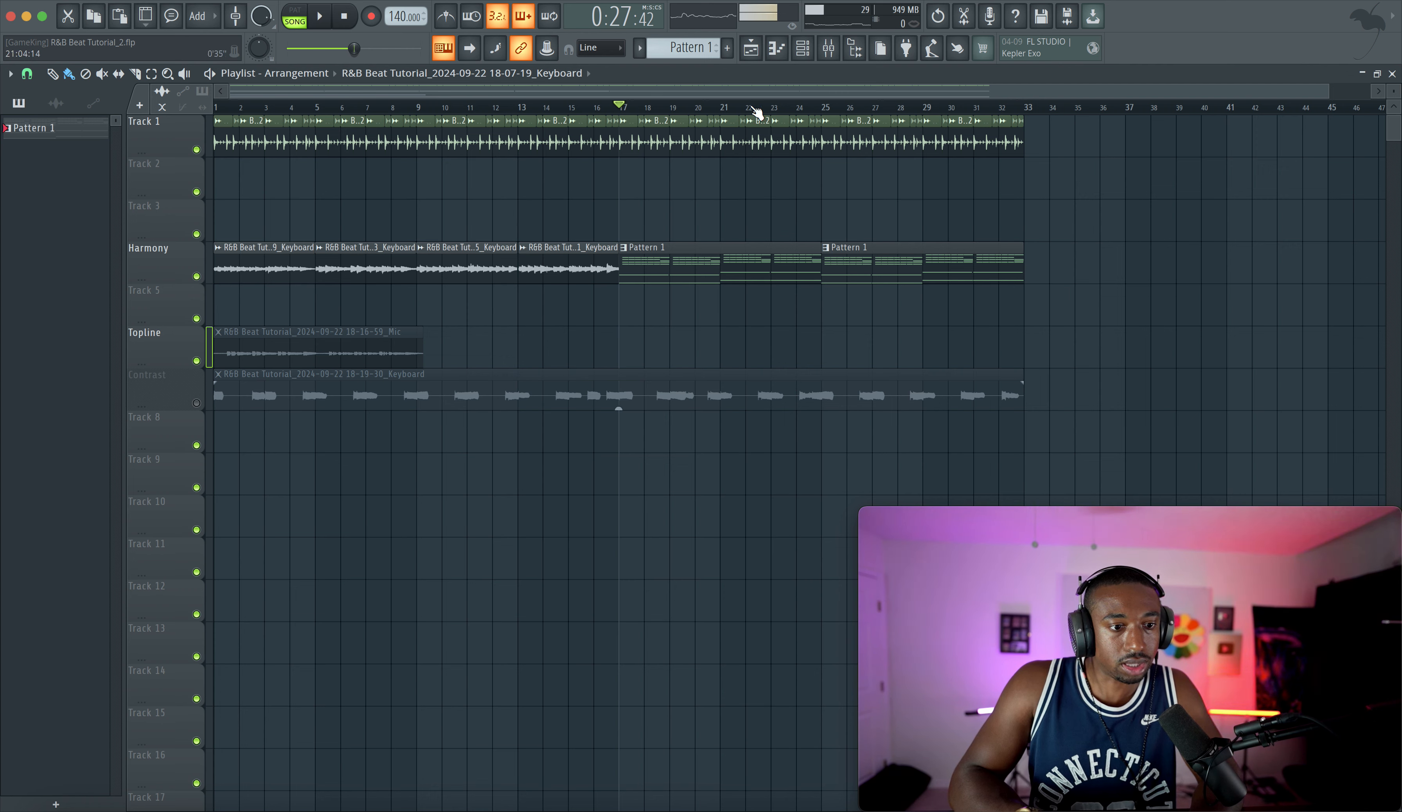
pyautogui.rightClick(75, 138)
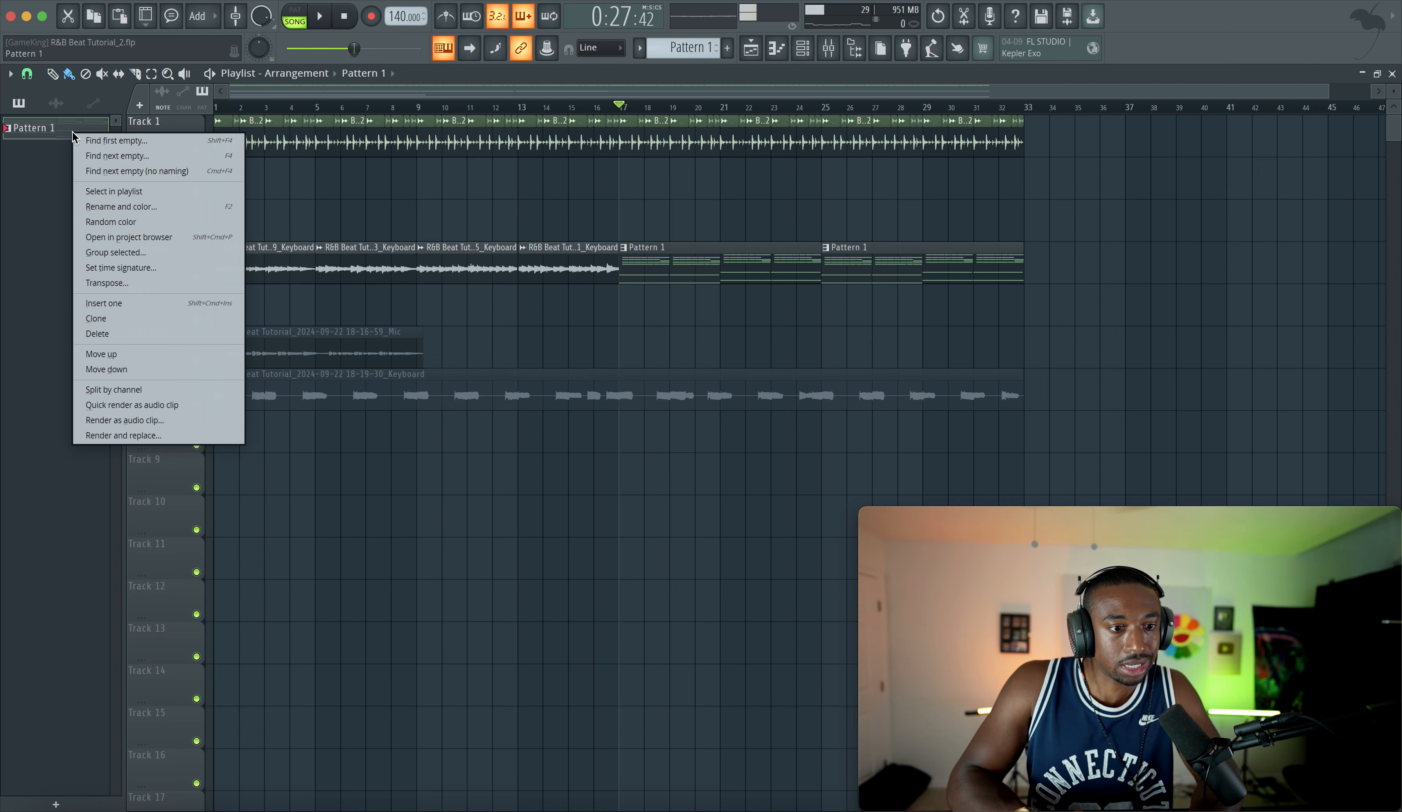
pyautogui.click(111, 284)
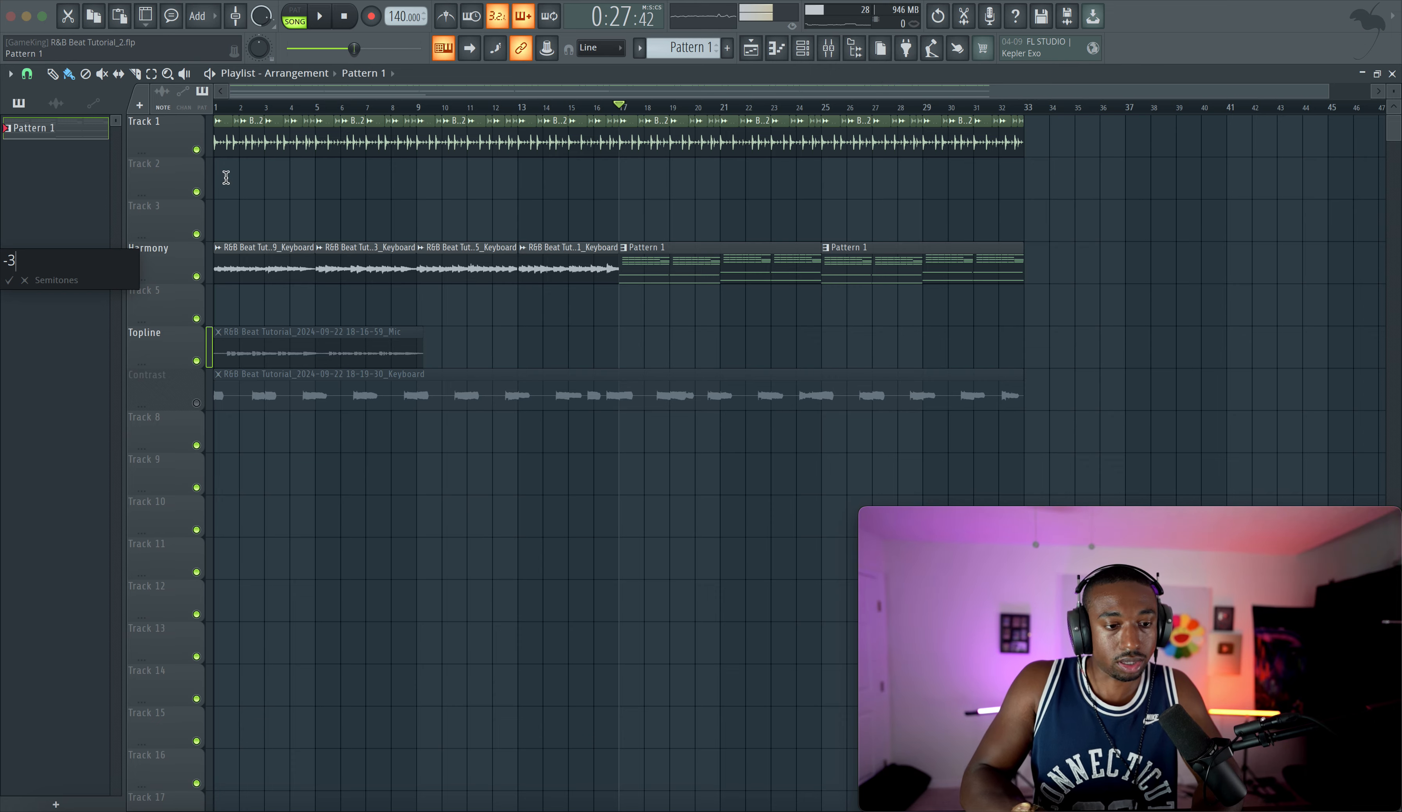
pyautogui.press('Return')
# Step: Audition the transposed Pattern 1 section from bar 17 against the drums, and stop playback
pyautogui.press('space')
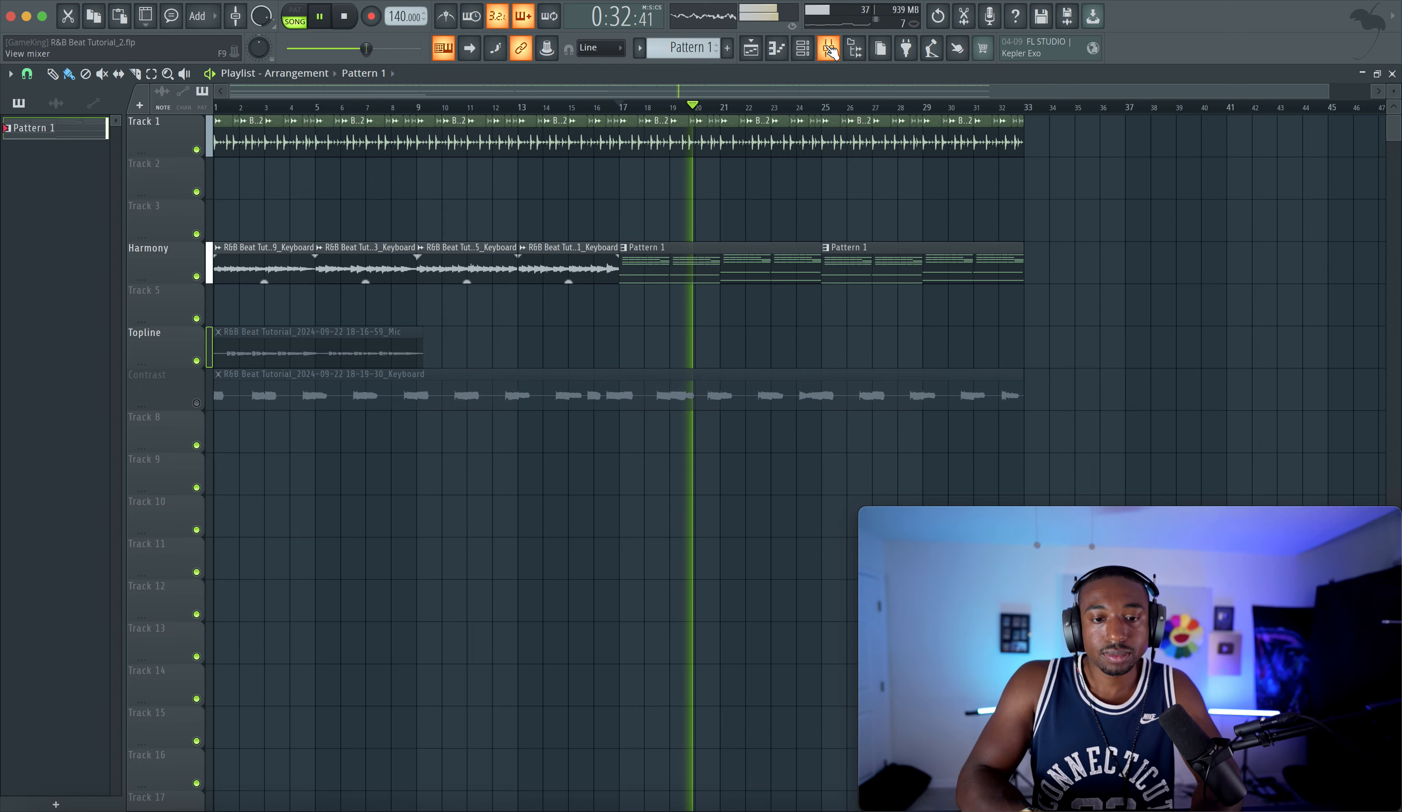
pyautogui.click(829, 50)
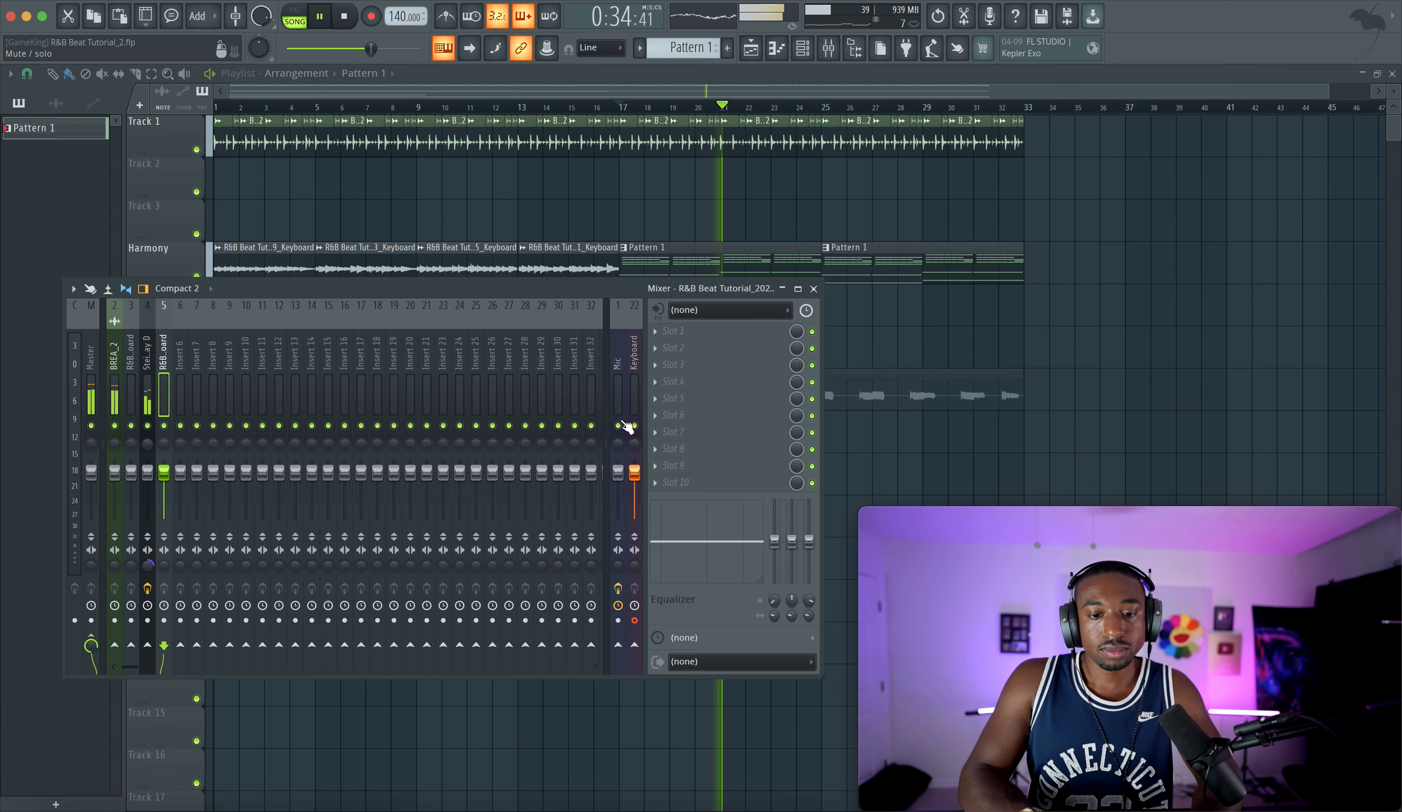
pyautogui.click(921, 349)
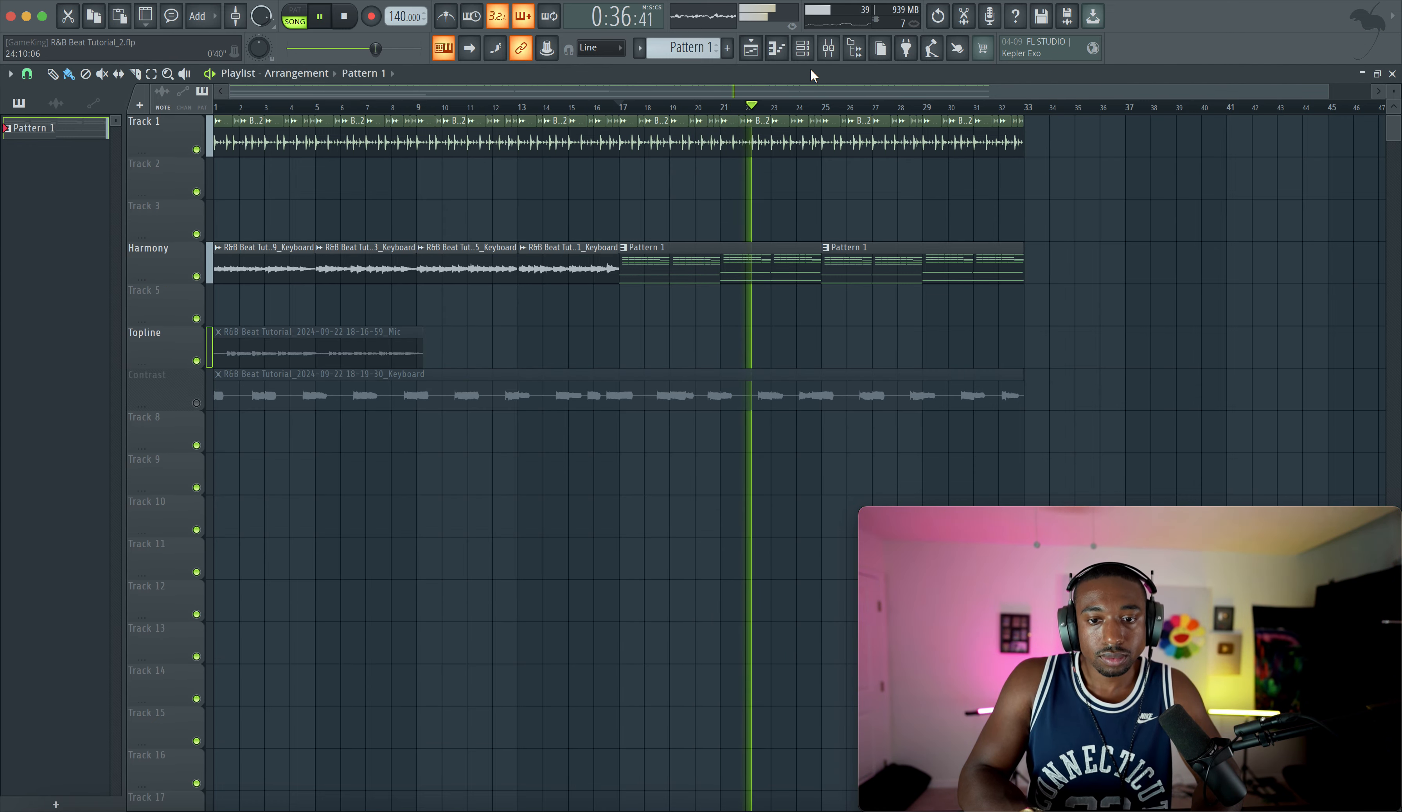
pyautogui.click(829, 50)
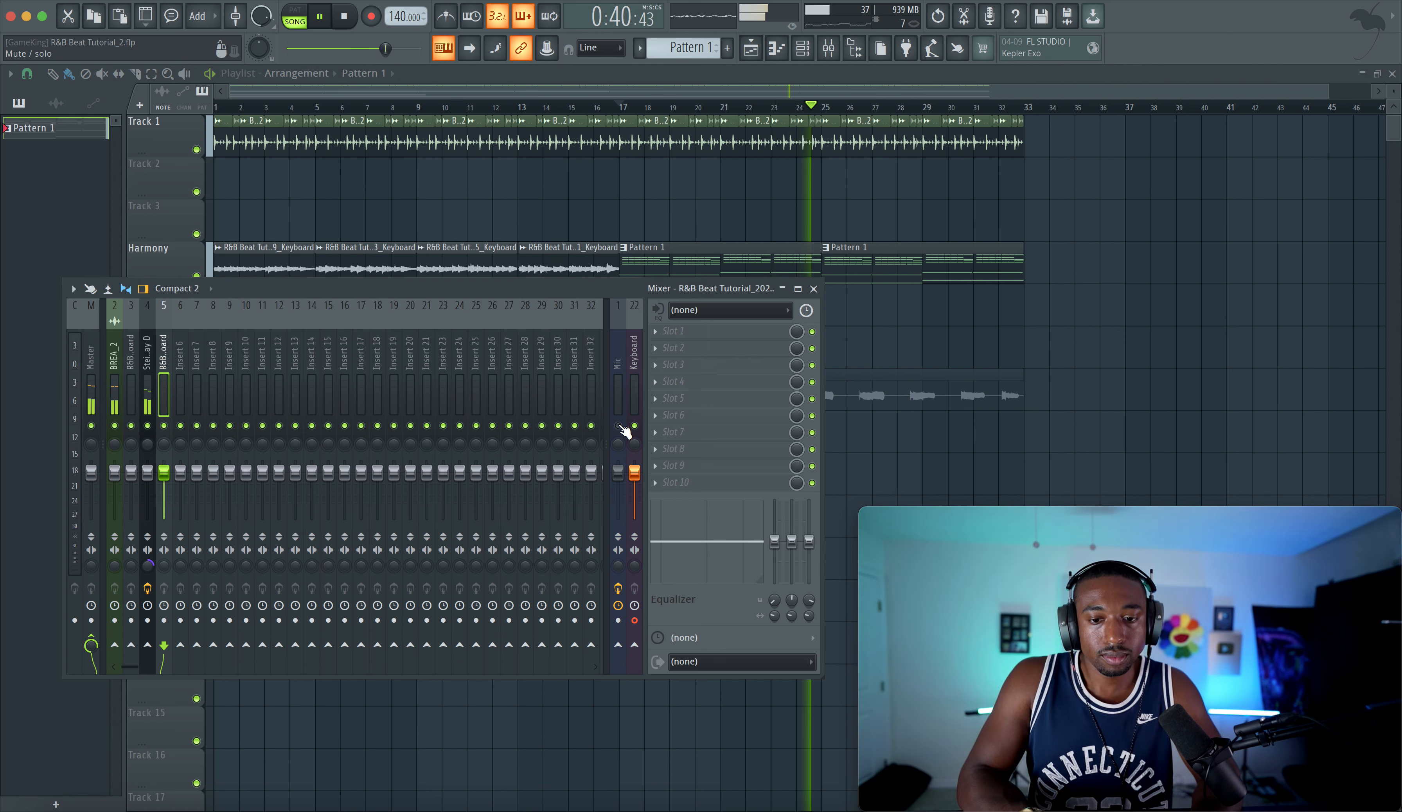
pyautogui.press('space')
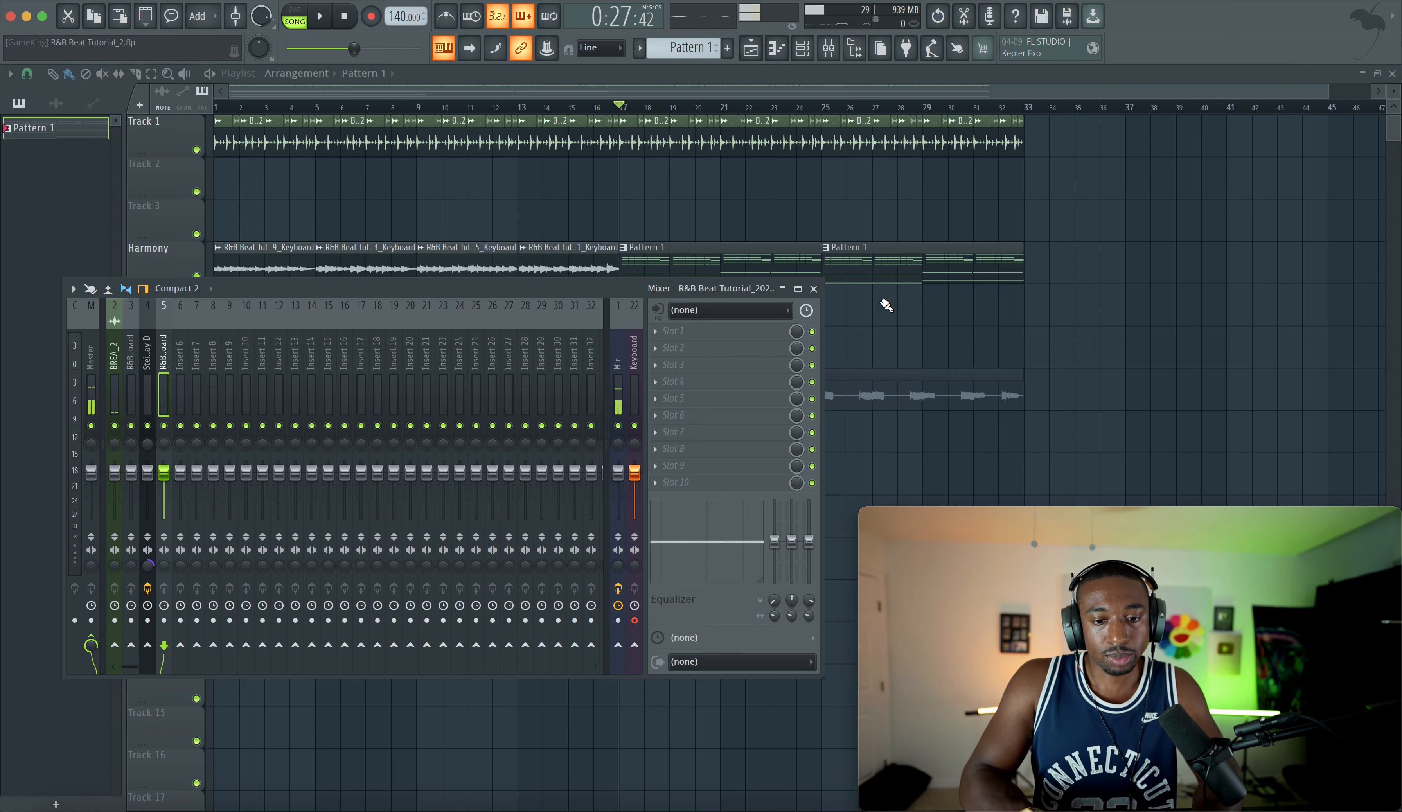
# Step: Transpose Pattern 1 a second time
pyautogui.rightClick(69, 131)
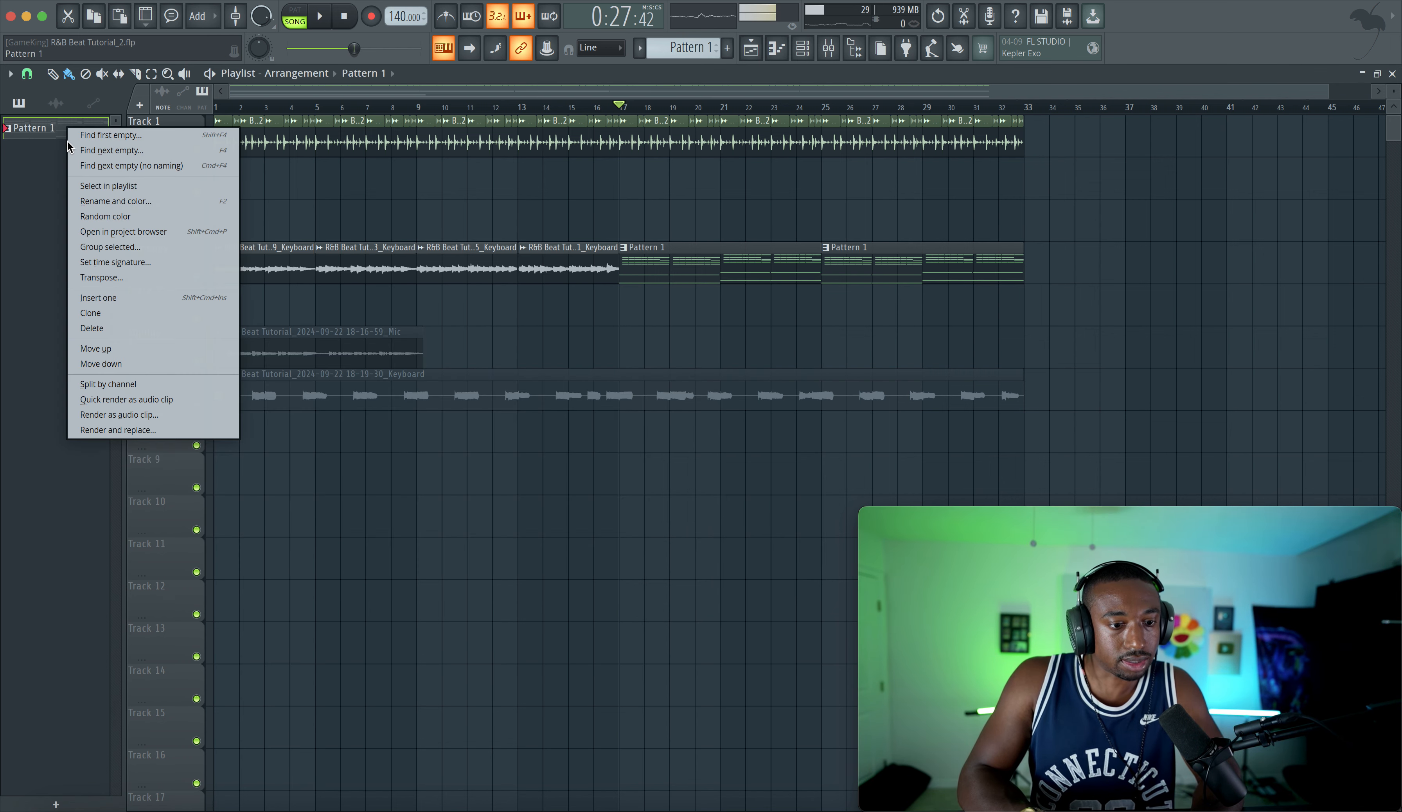
pyautogui.click(123, 282)
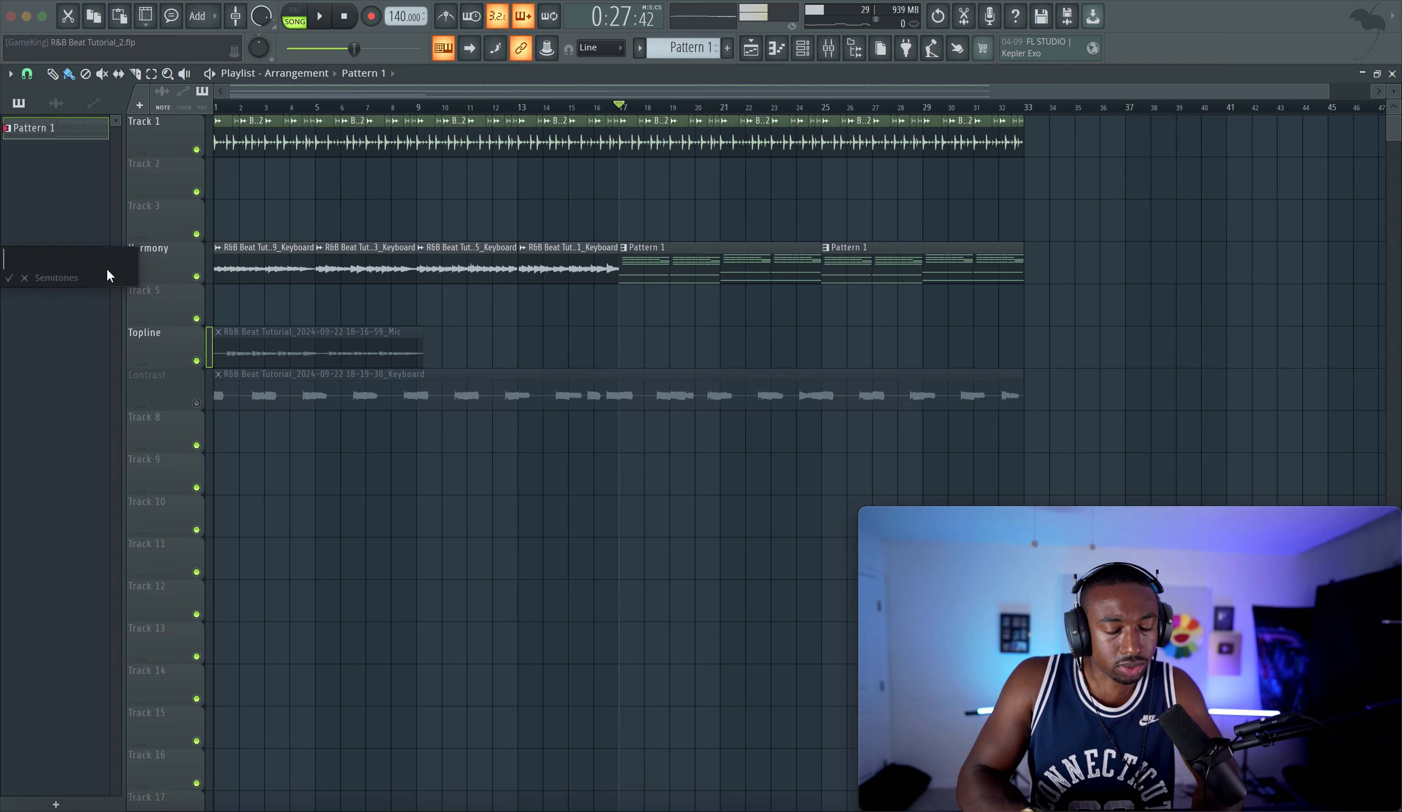
pyautogui.press('Return')
# Step: Unmute the Contrast track
pyautogui.scroll(-2, 511, 225)
pyautogui.click(53, 74)
pyautogui.click(196, 403)
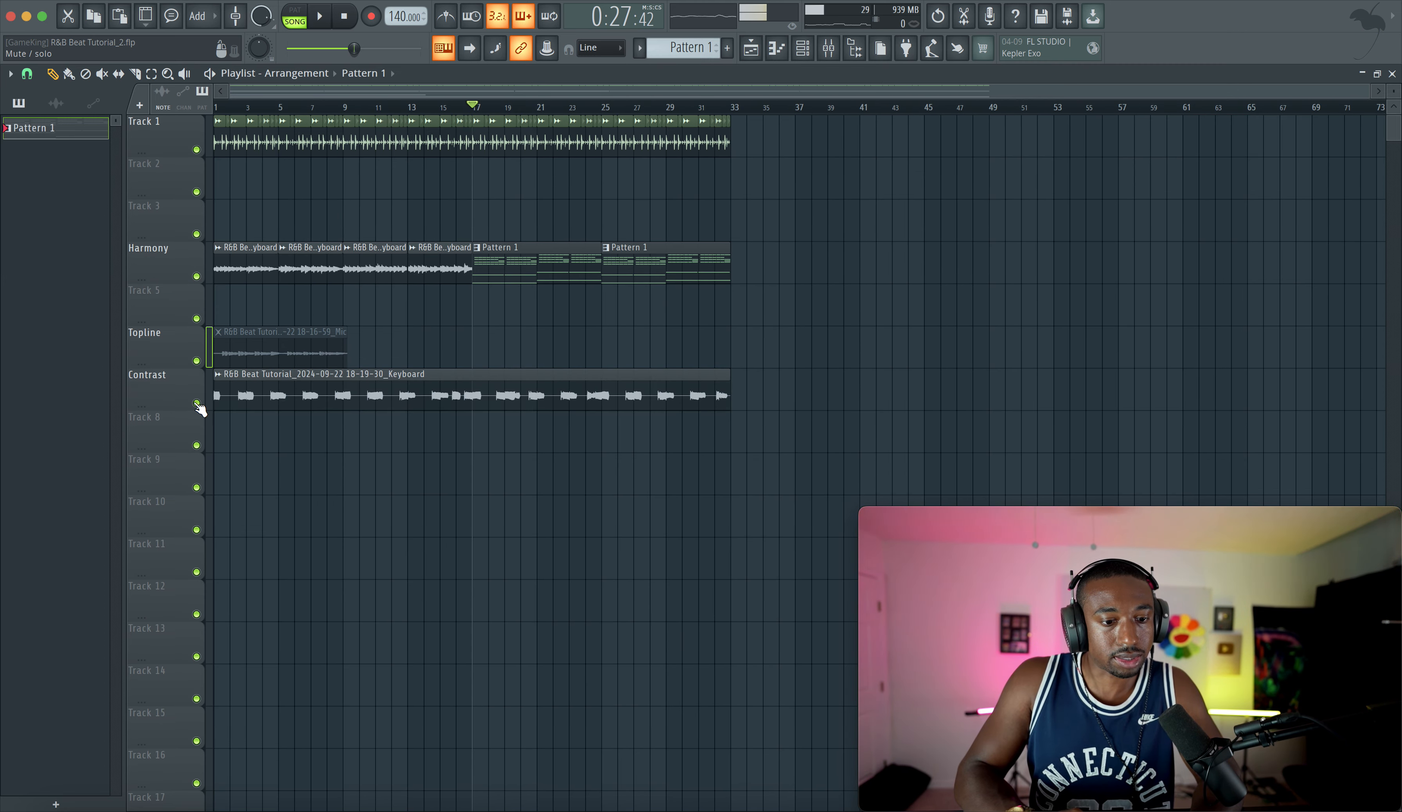
# Step: Duplicate the whole arrangement from bar 33 and consolidate the copied Harmony keyboard takes into one clip
pyautogui.moveTo(764, 410); pyautogui.dragTo(755, 140)
pyautogui.moveTo(954, 266); pyautogui.dragTo(772, 269)
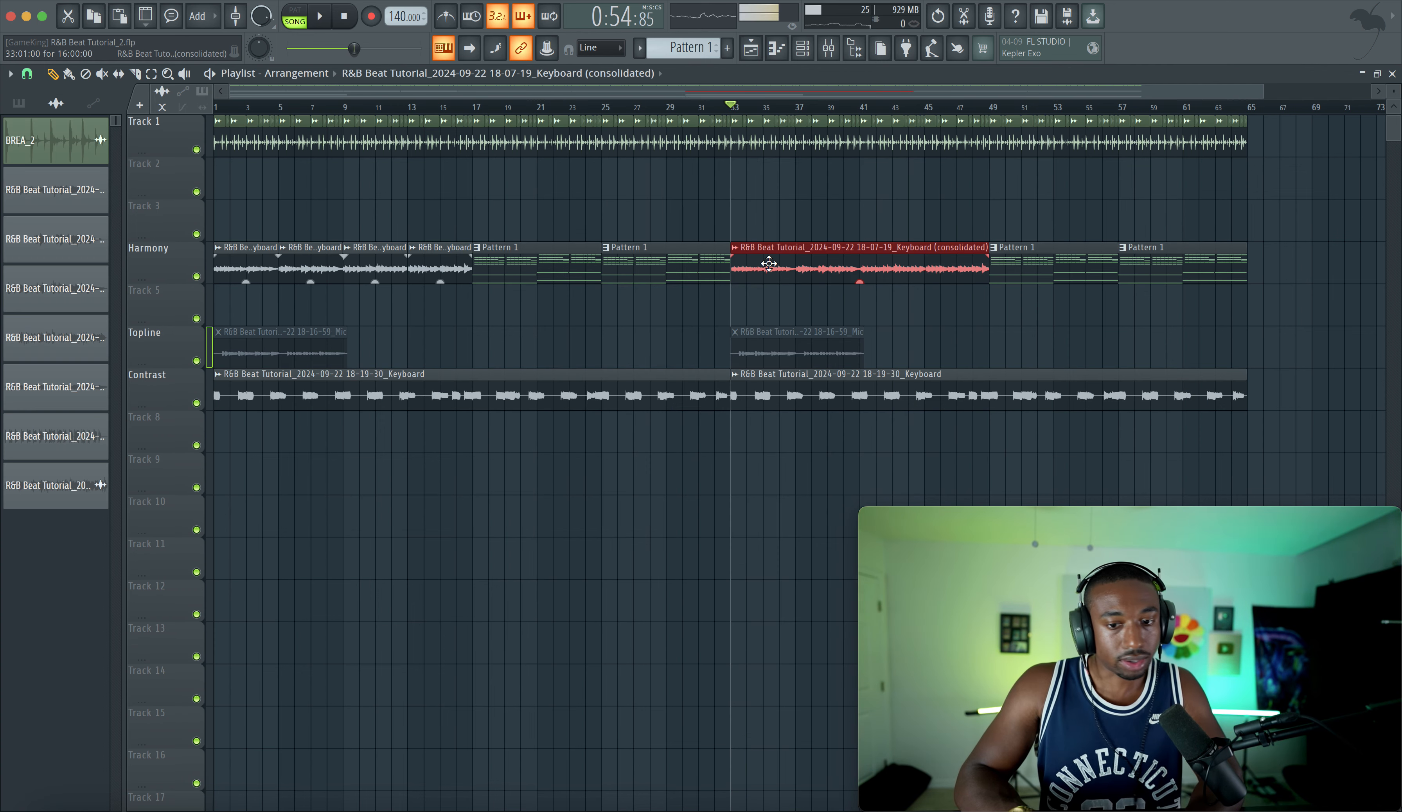
# Step: Set the consolidated Harmony clip's time-stretching mode to Stretch
pyautogui.doubleClick(762, 263)
pyautogui.click(498, 297)
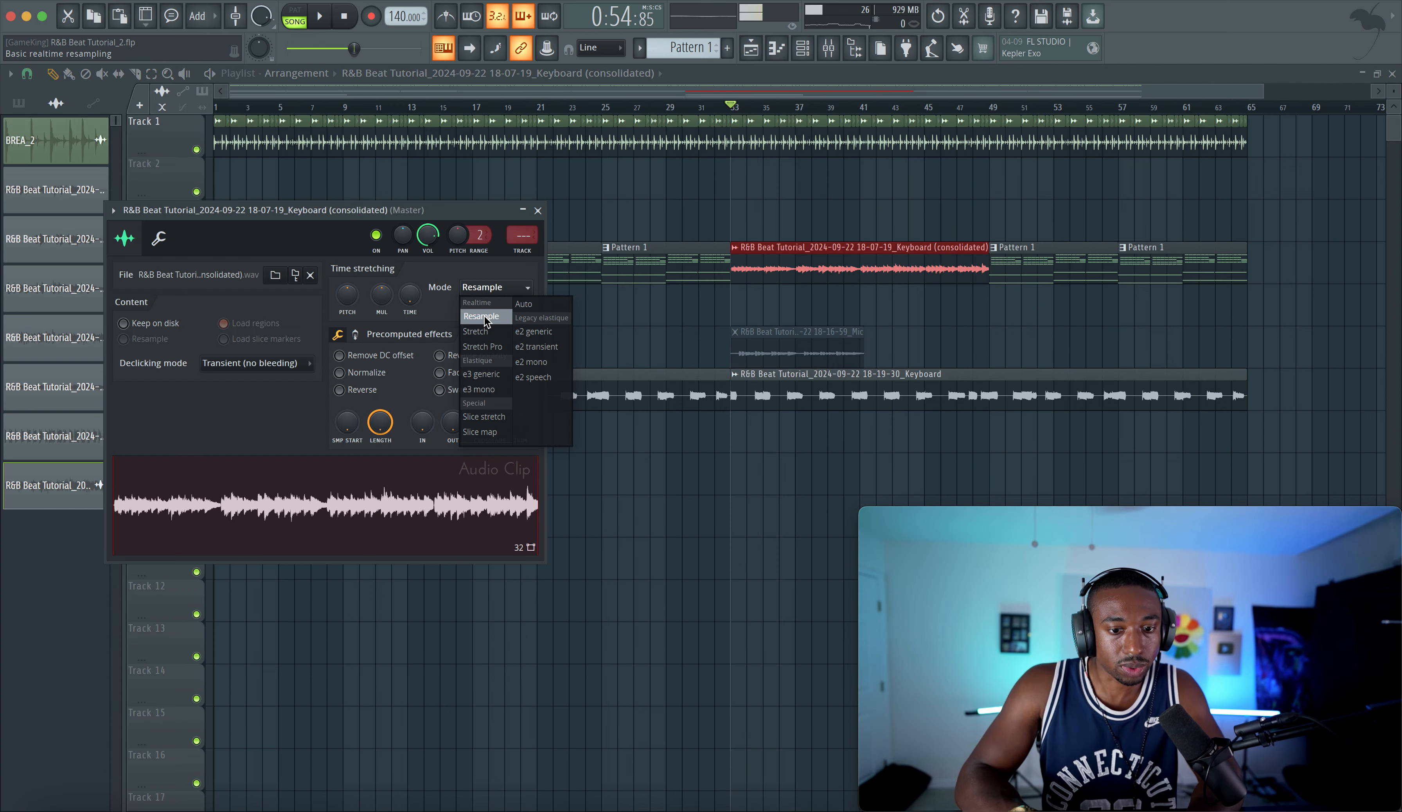
pyautogui.click(490, 319)
pyautogui.click(538, 211)
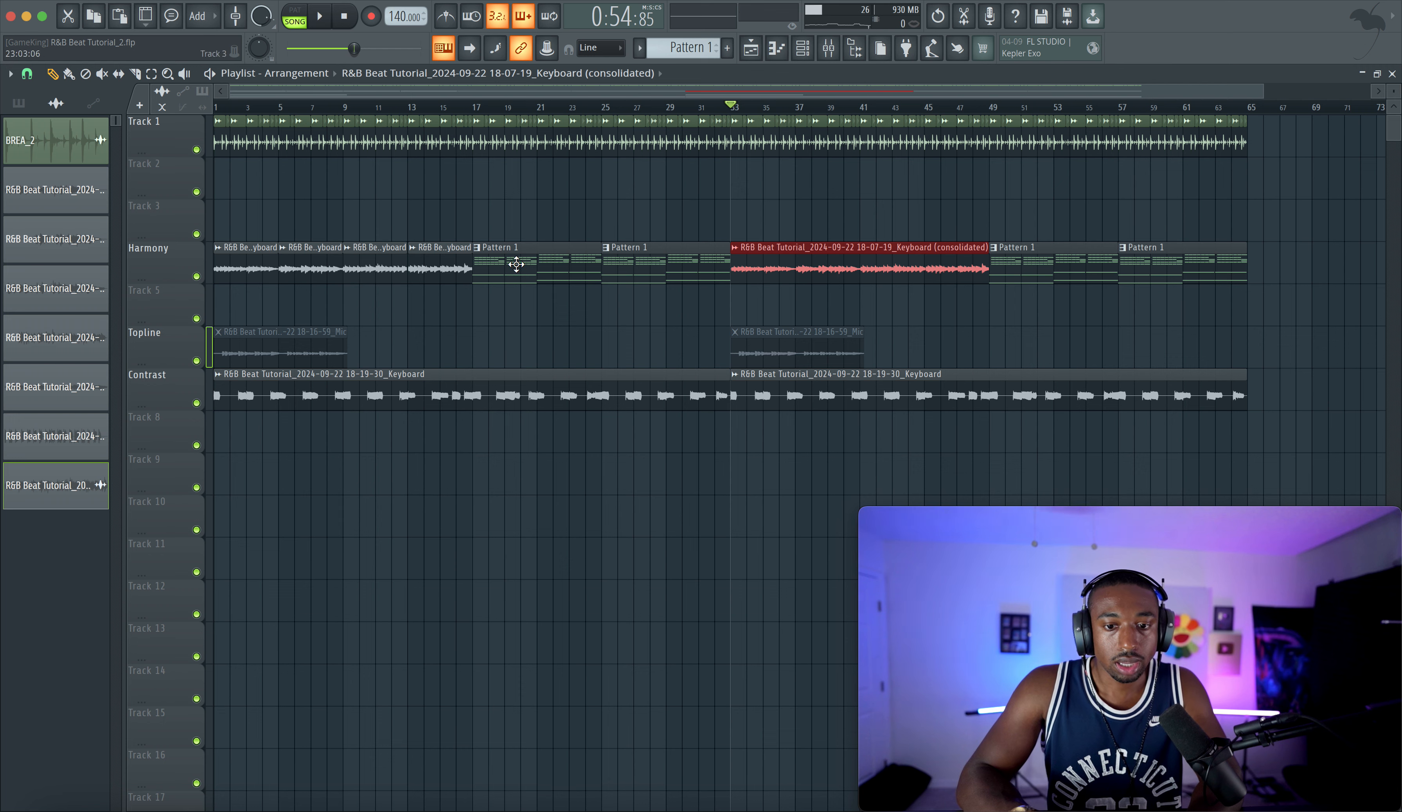
# Step: Set the consolidated Harmony clip's time-stretching mode to Resample
pyautogui.doubleClick(751, 275)
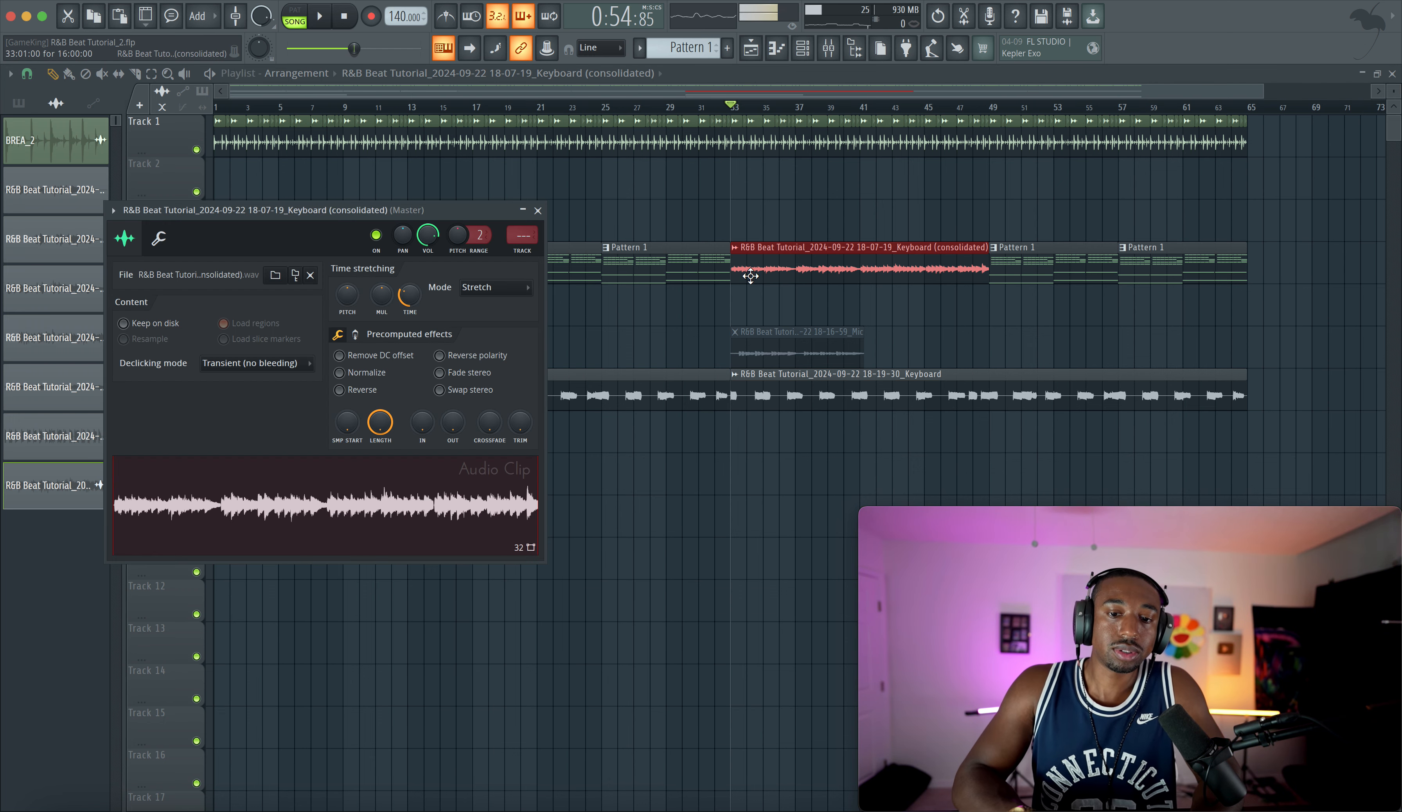
pyautogui.click(508, 296)
pyautogui.click(485, 316)
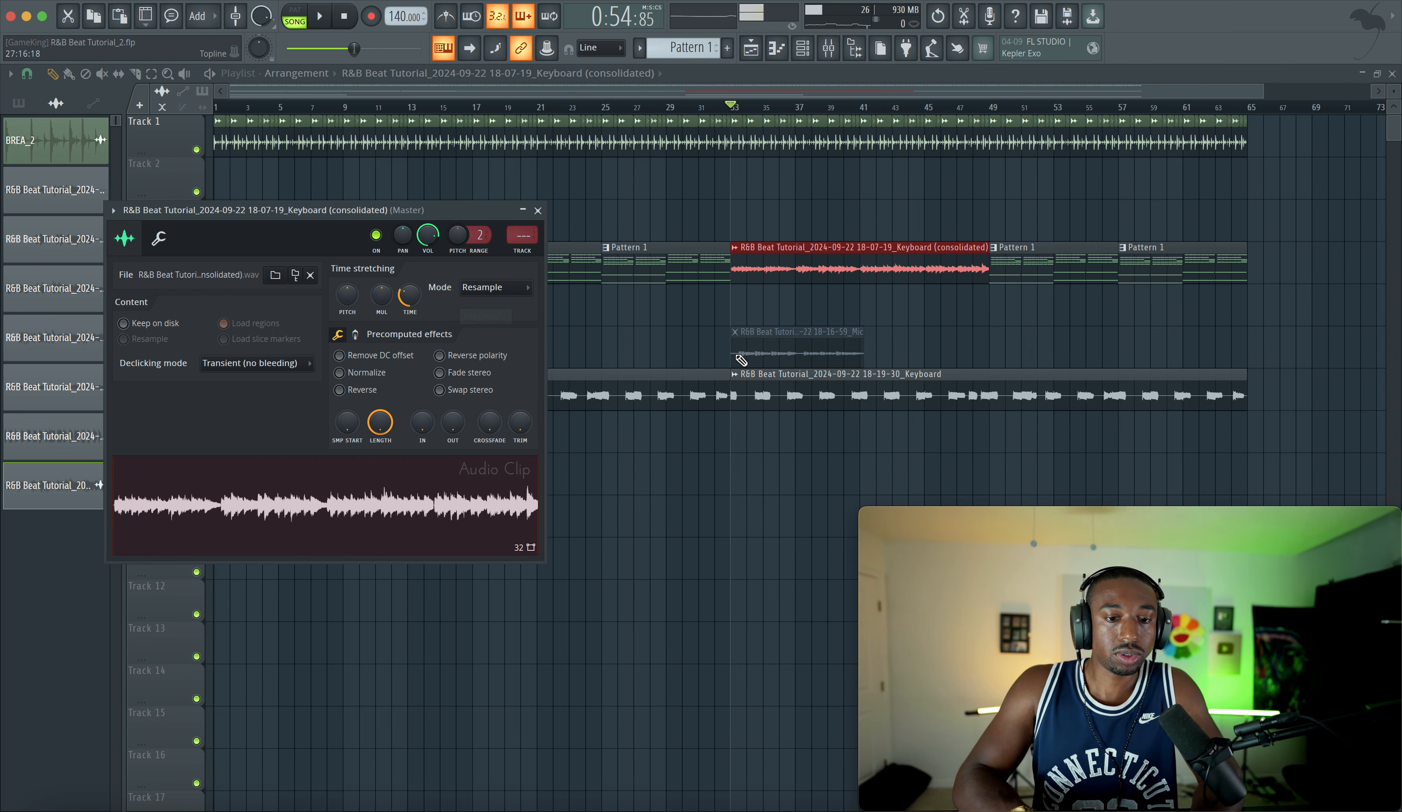
# Step: Make the Contrast clip at bar 33 unique and rename it Bass 2
pyautogui.doubleClick(810, 394)
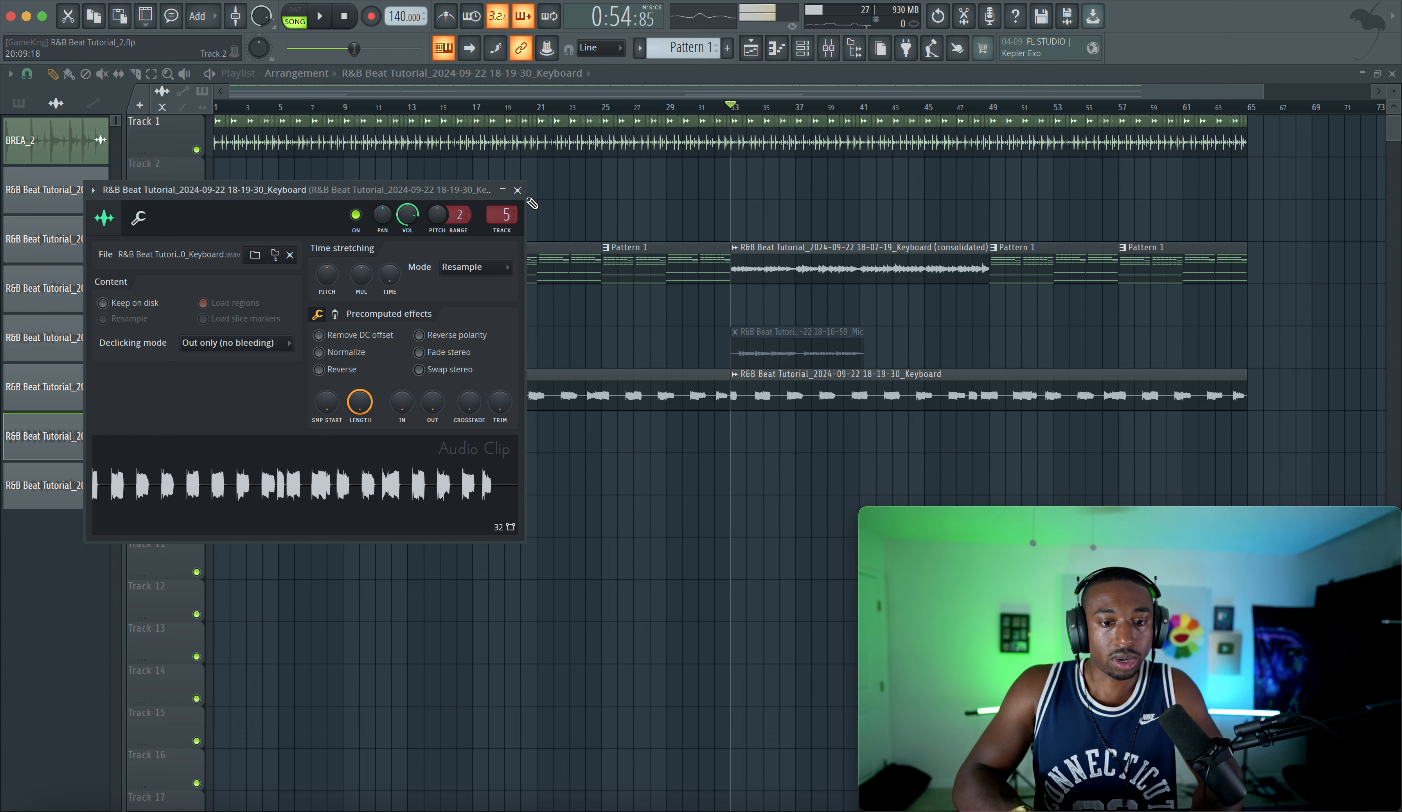
pyautogui.click(517, 190)
pyautogui.rightClick(740, 384)
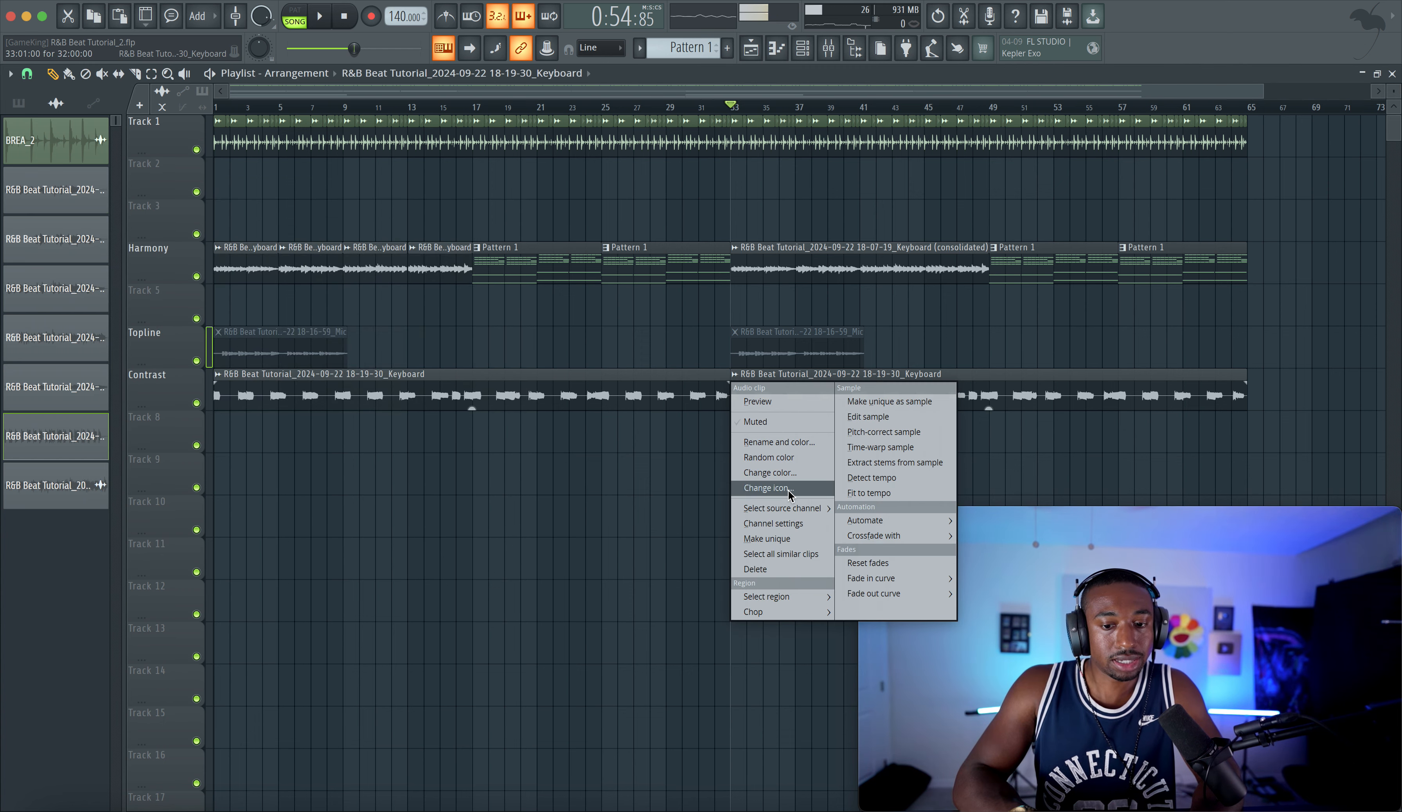
pyautogui.click(781, 535)
pyautogui.press('F2')
pyautogui.write('Bass 2')
pyautogui.press('Return')
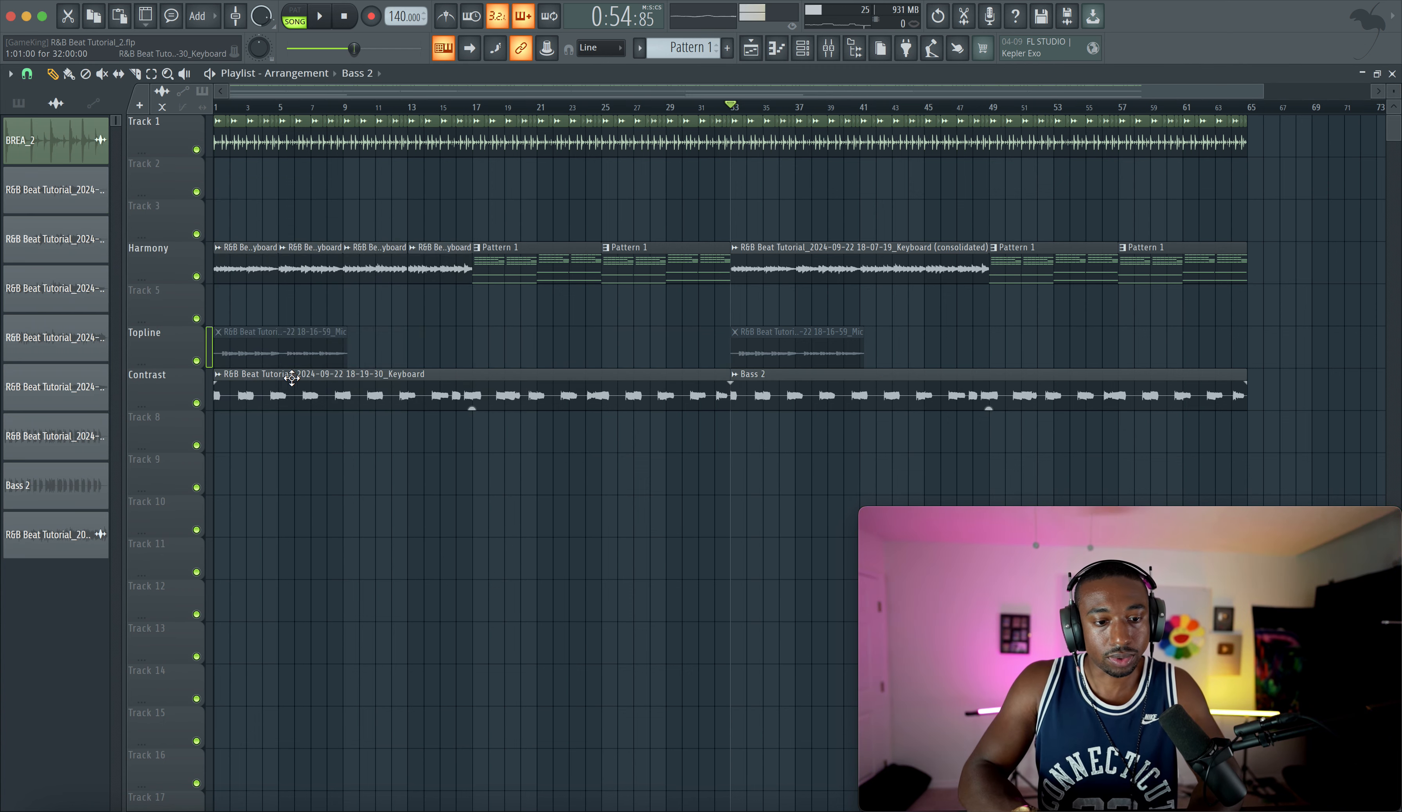
# Step: Rename the first Contrast clip to Bass 1
pyautogui.click(222, 375)
pyautogui.write('rBass 1')
pyautogui.press('Return')
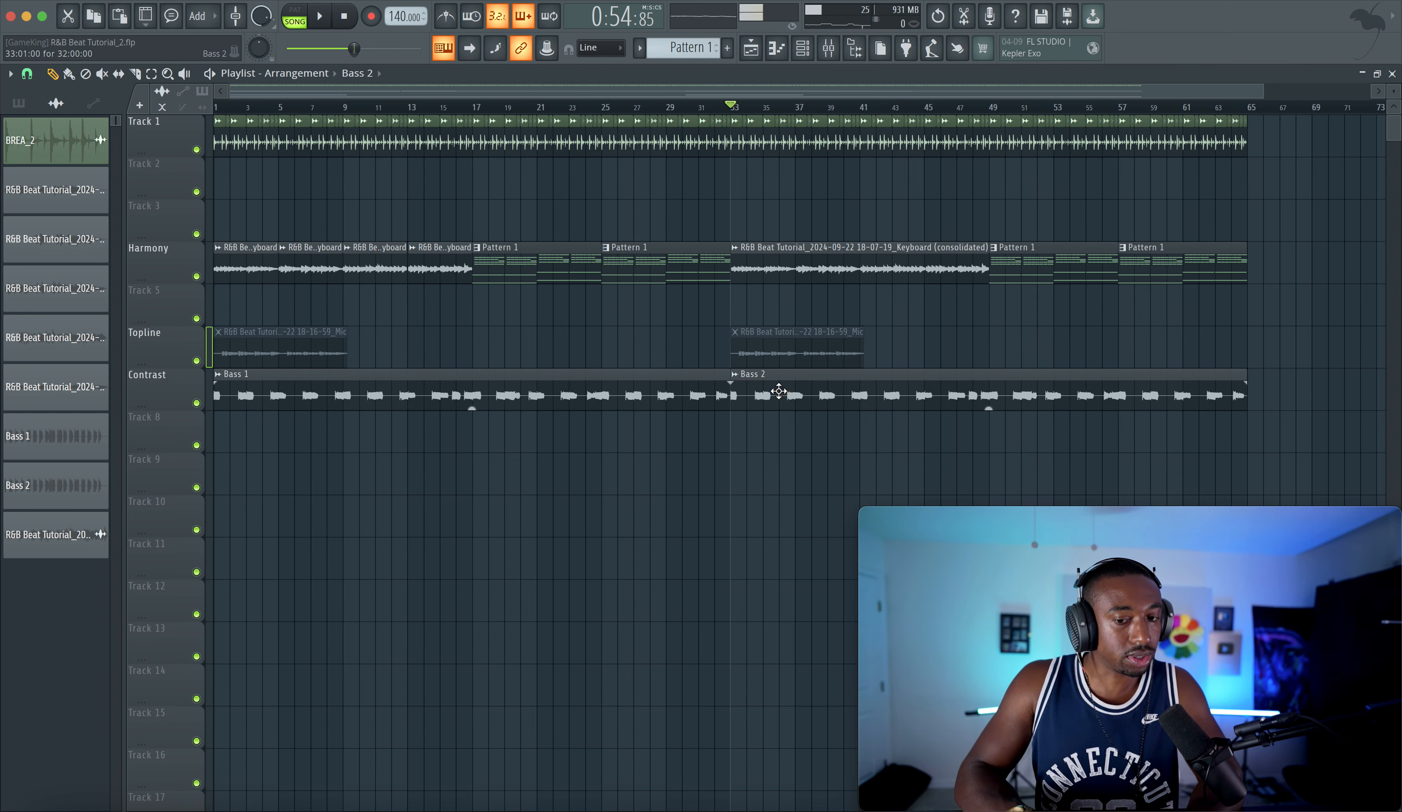
# Step: Rename the consolidated Harmony clip at bar 33 as Chords 2
pyautogui.click(740, 250)
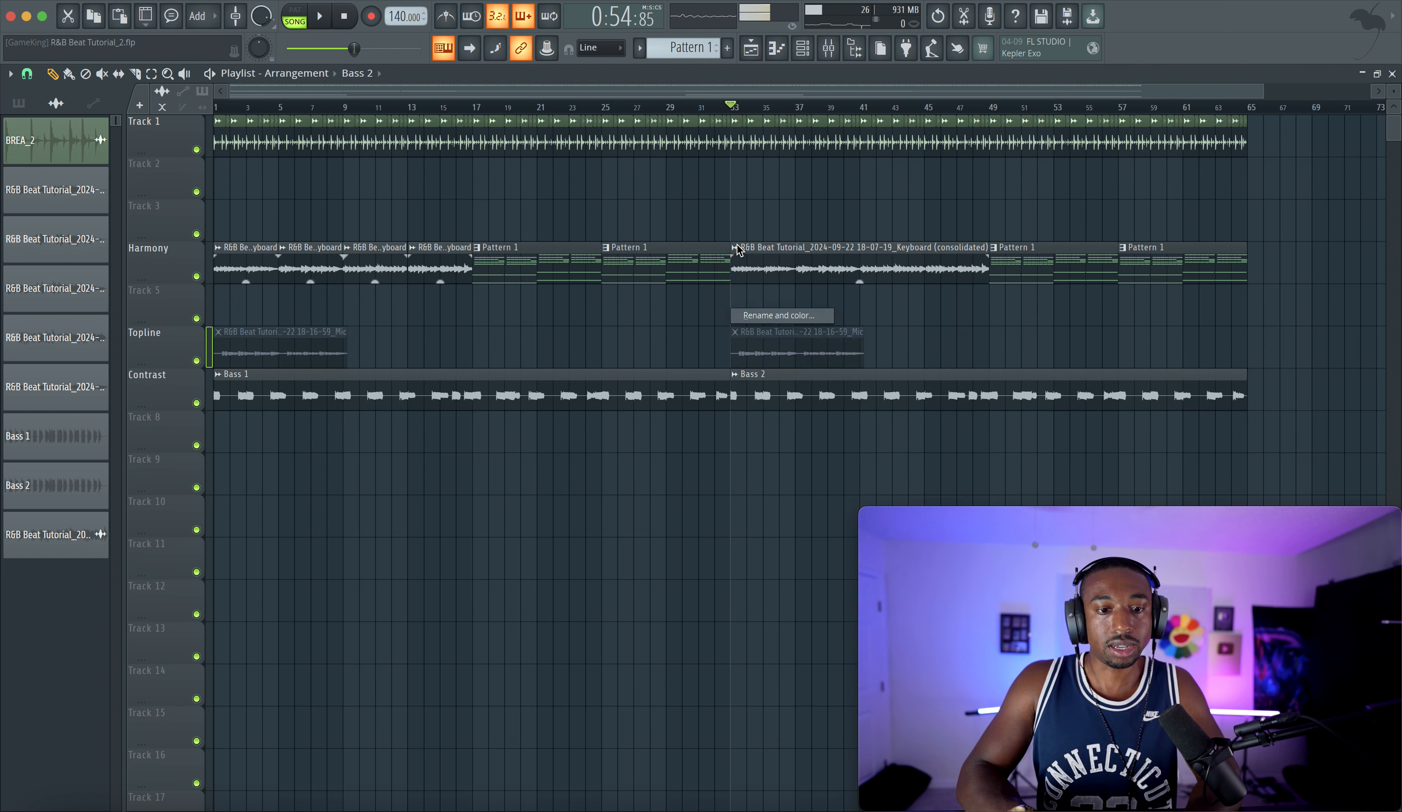
pyautogui.write('rC')
pyautogui.press('Return')
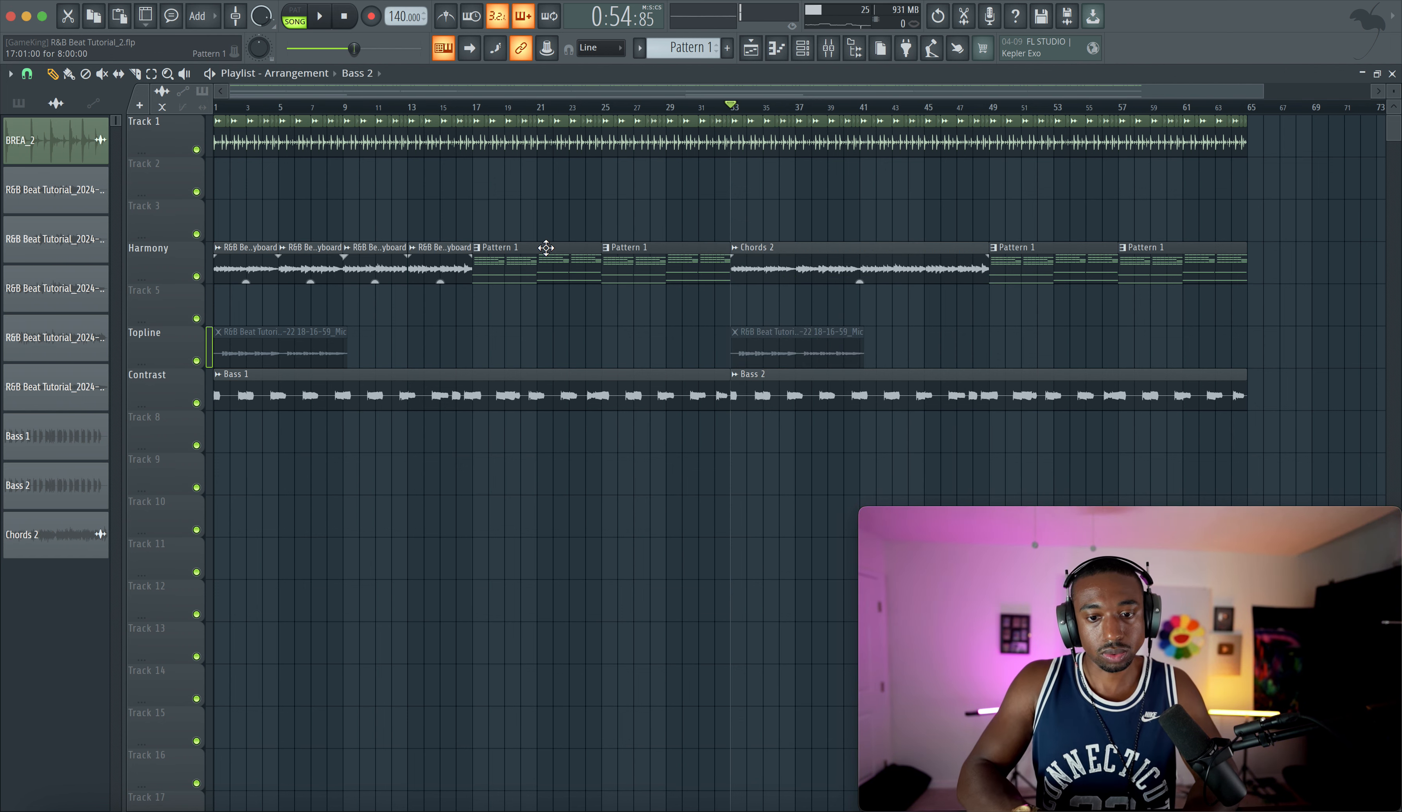
pyautogui.moveTo(260, 266); pyautogui.dragTo(432, 260)
pyautogui.click(592, 330)
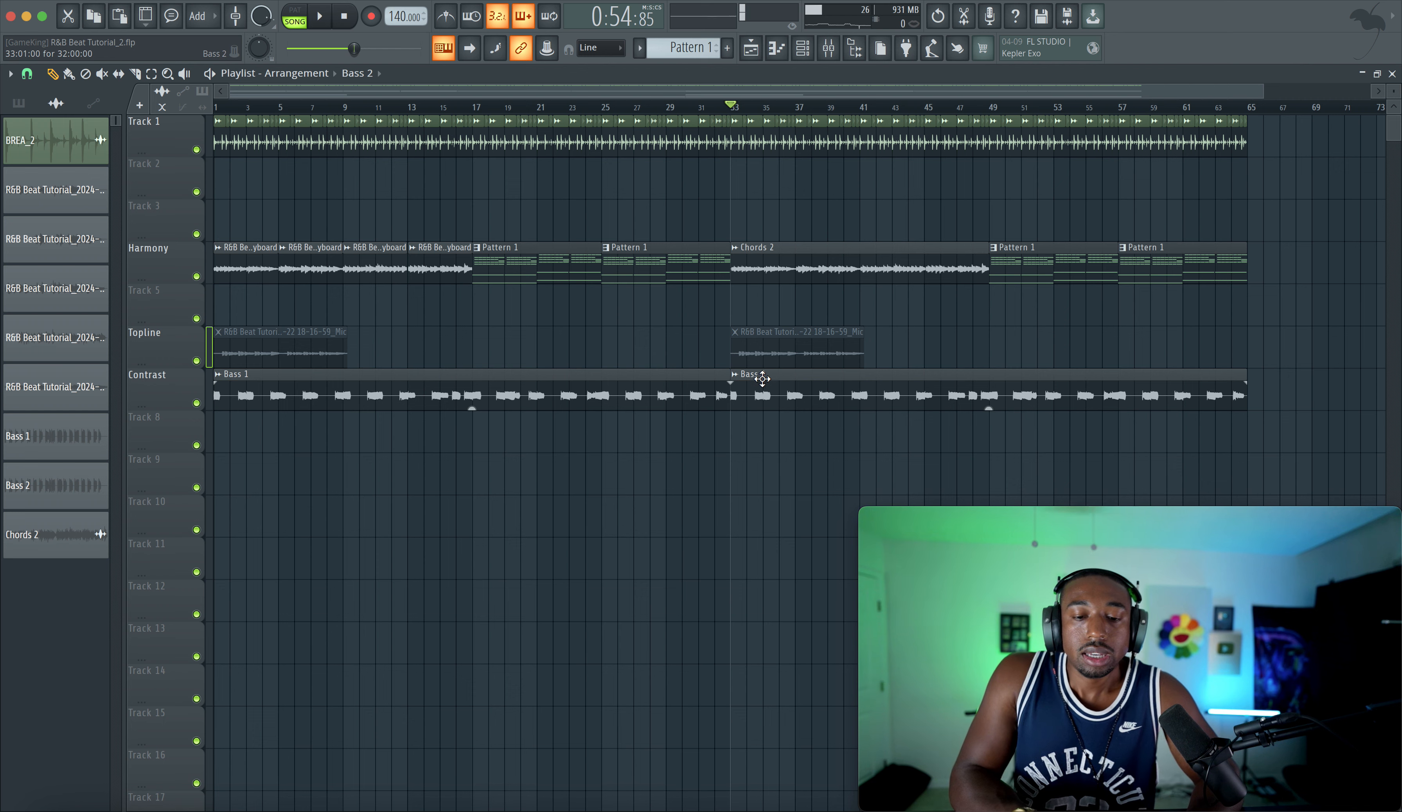
# Step: Open the Bass 2 clip's settings and set its time-stretching mode to Resample
pyautogui.doubleClick(760, 379)
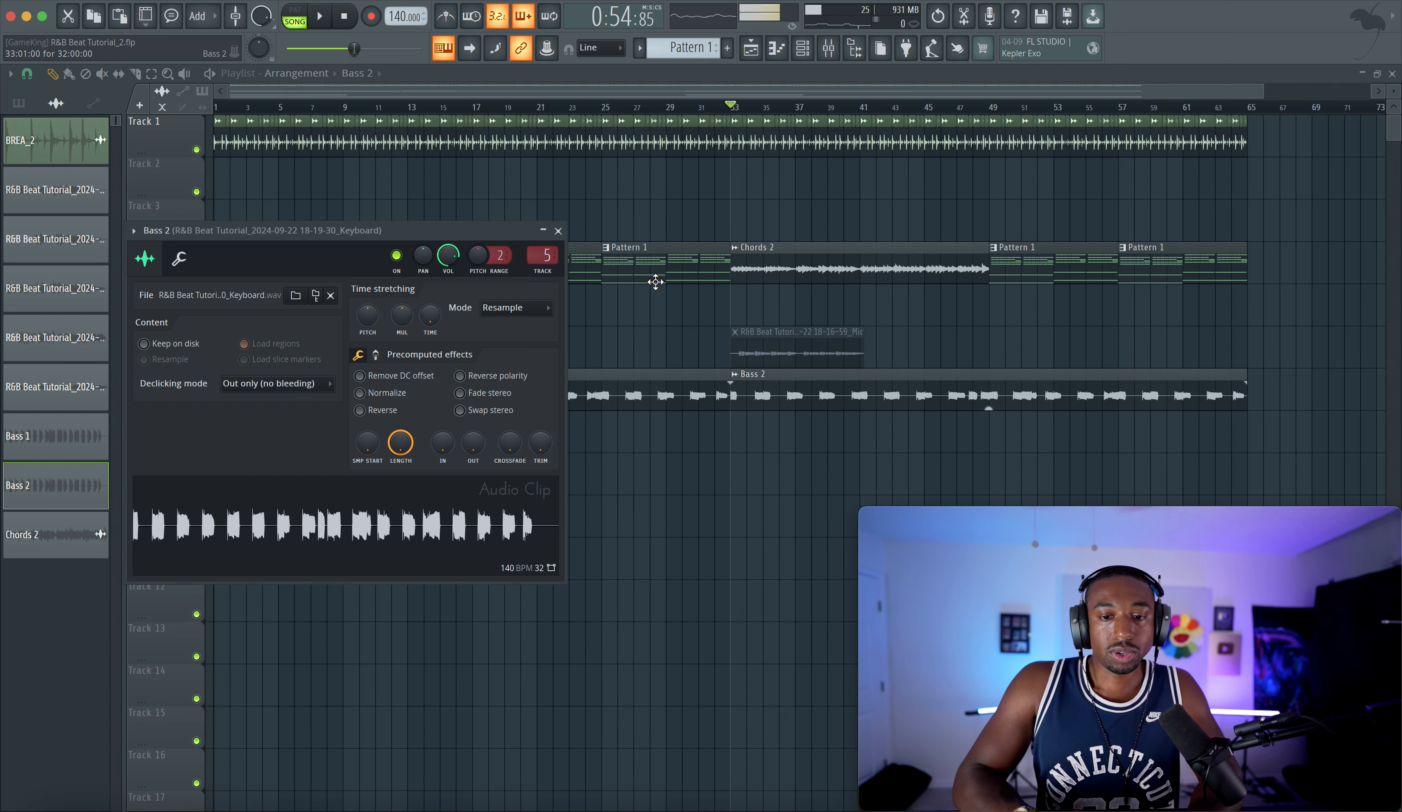
pyautogui.click(510, 308)
pyautogui.click(507, 351)
pyautogui.click(503, 308)
pyautogui.click(504, 336)
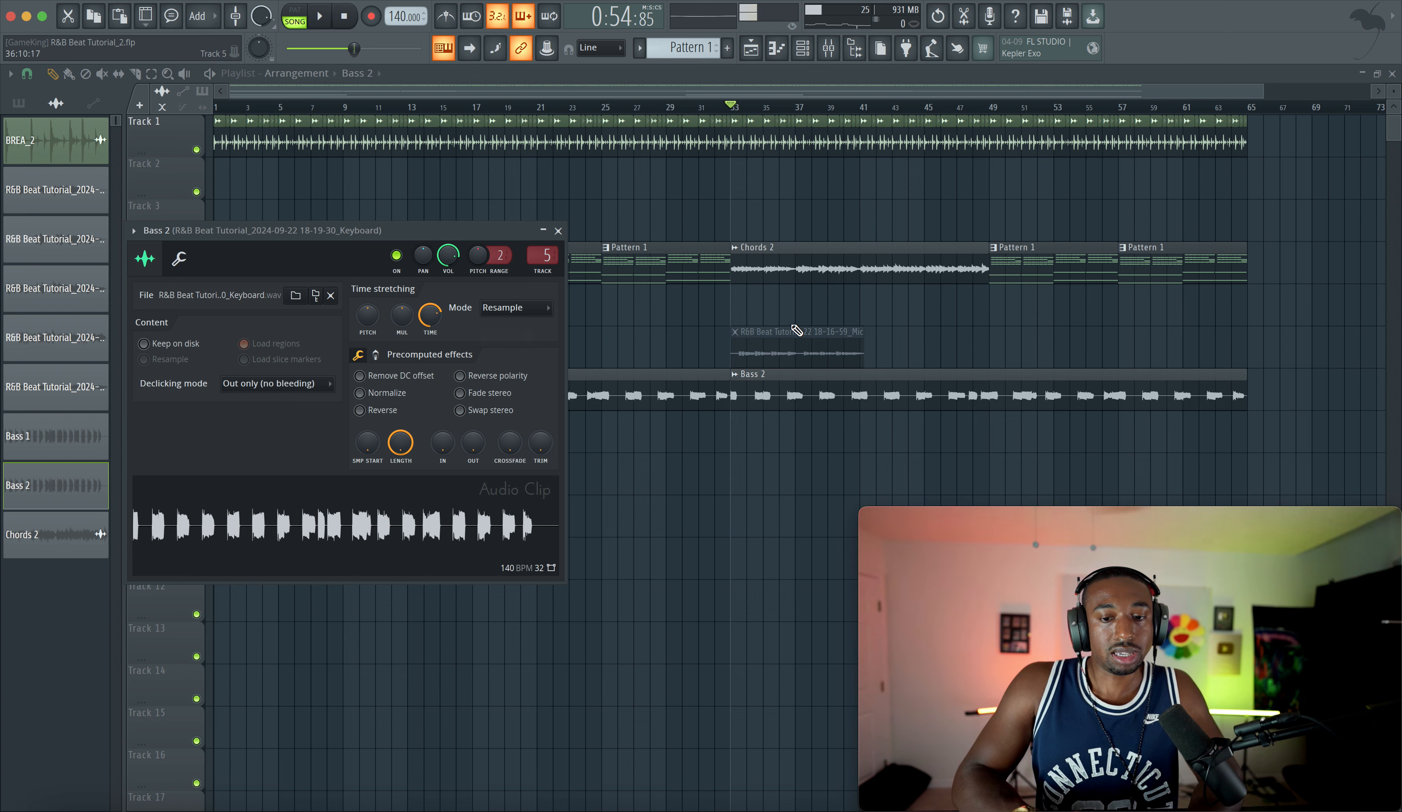
pyautogui.press('Escape')
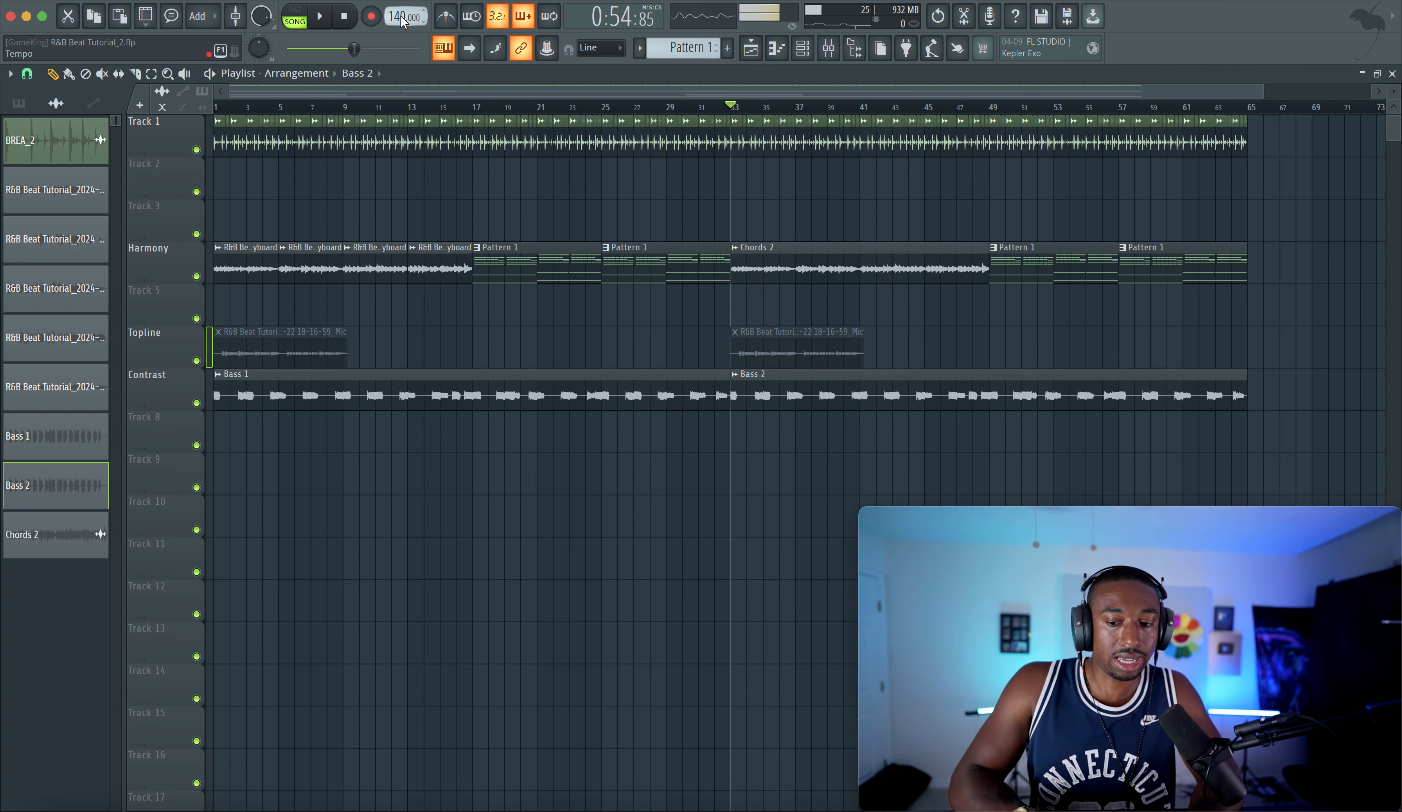
# Step: Play the second section while lowering the tempo, and undo the tempo change
pyautogui.press('space')
pyautogui.moveTo(400, 15); pyautogui.dragTo(401, 40)
pyautogui.press('space')
pyautogui.press('super+z')
pyautogui.press('super+z')
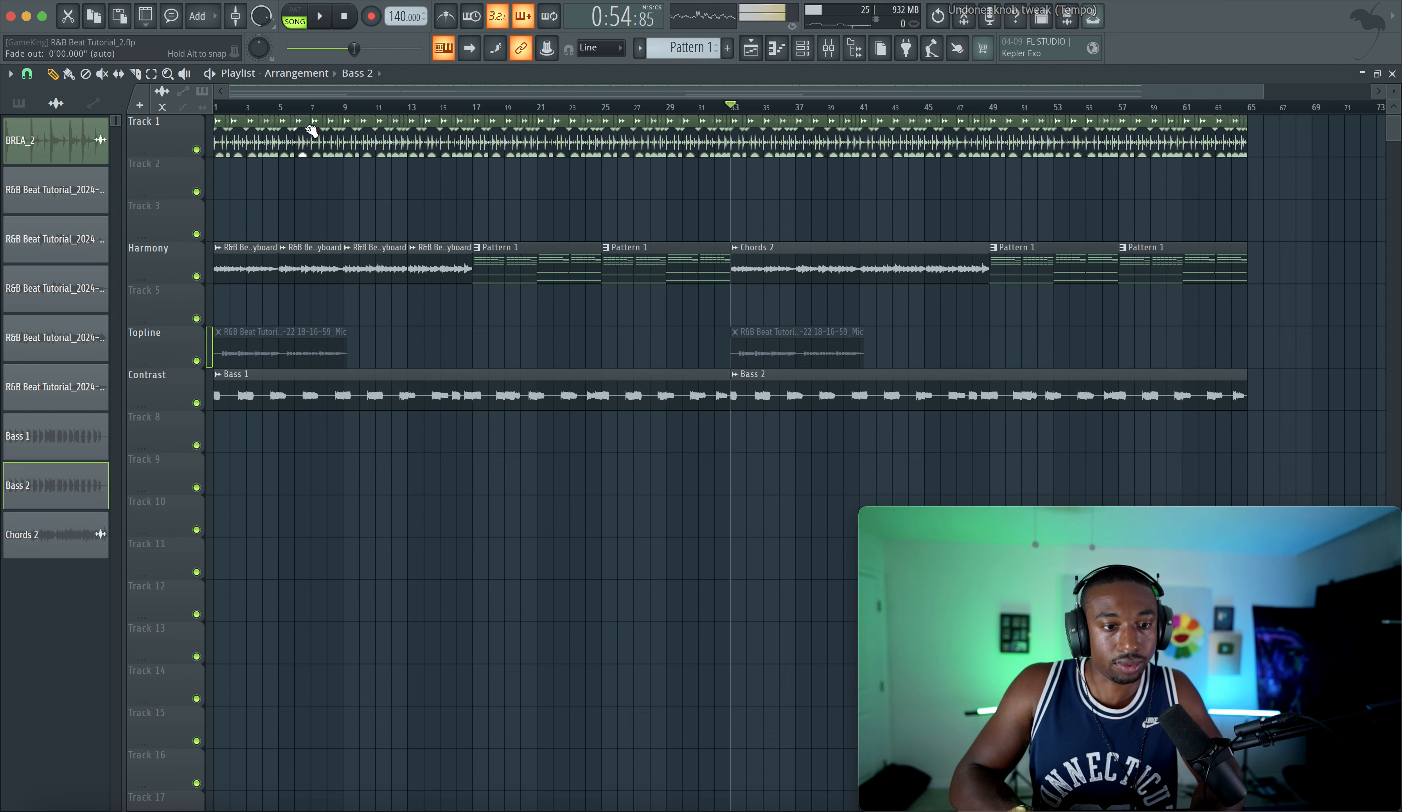
# Step: Switch all audio clips in the project to Stretch mode with the macro and accept the change
pyautogui.click(311, 1)
pyautogui.moveTo(364, 1)
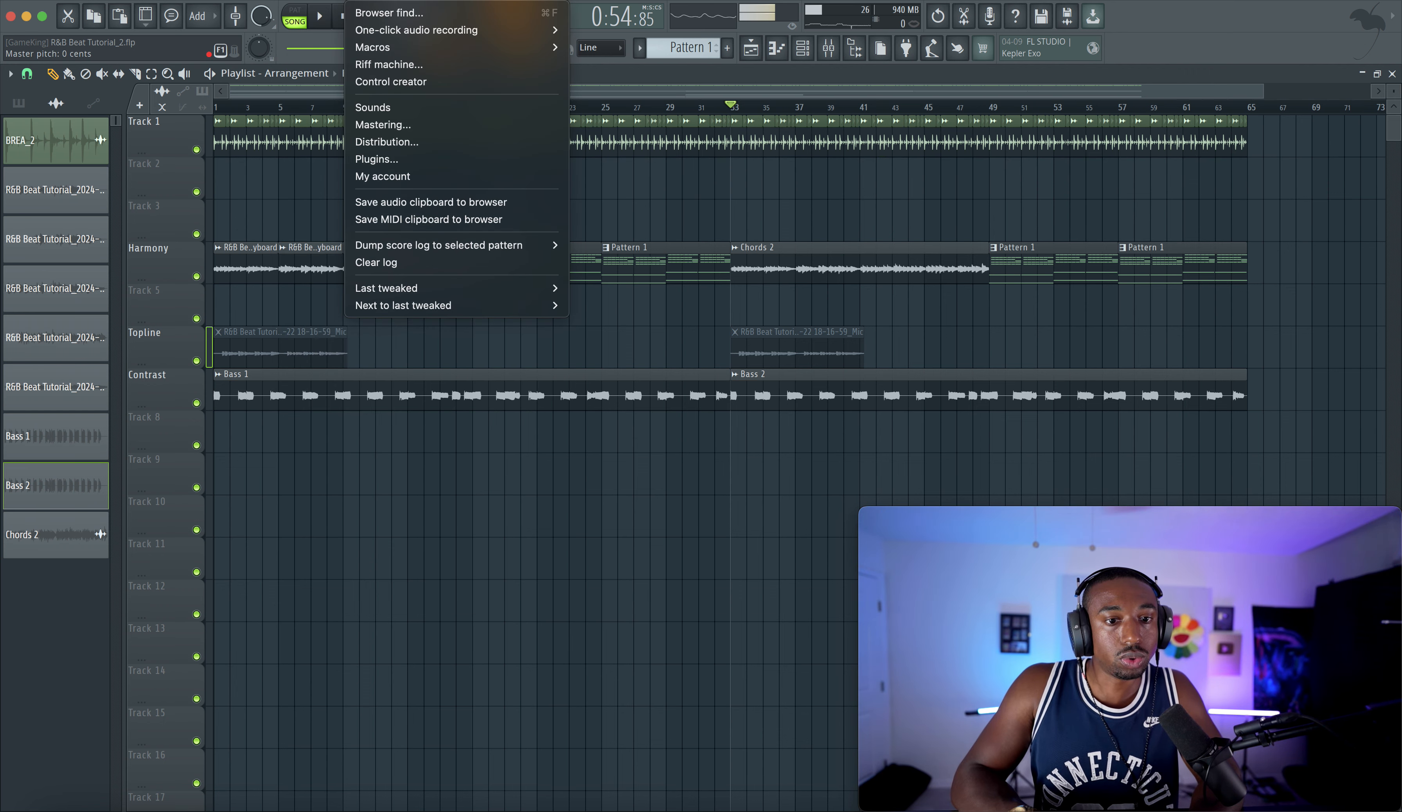
pyautogui.moveTo(454, 47)
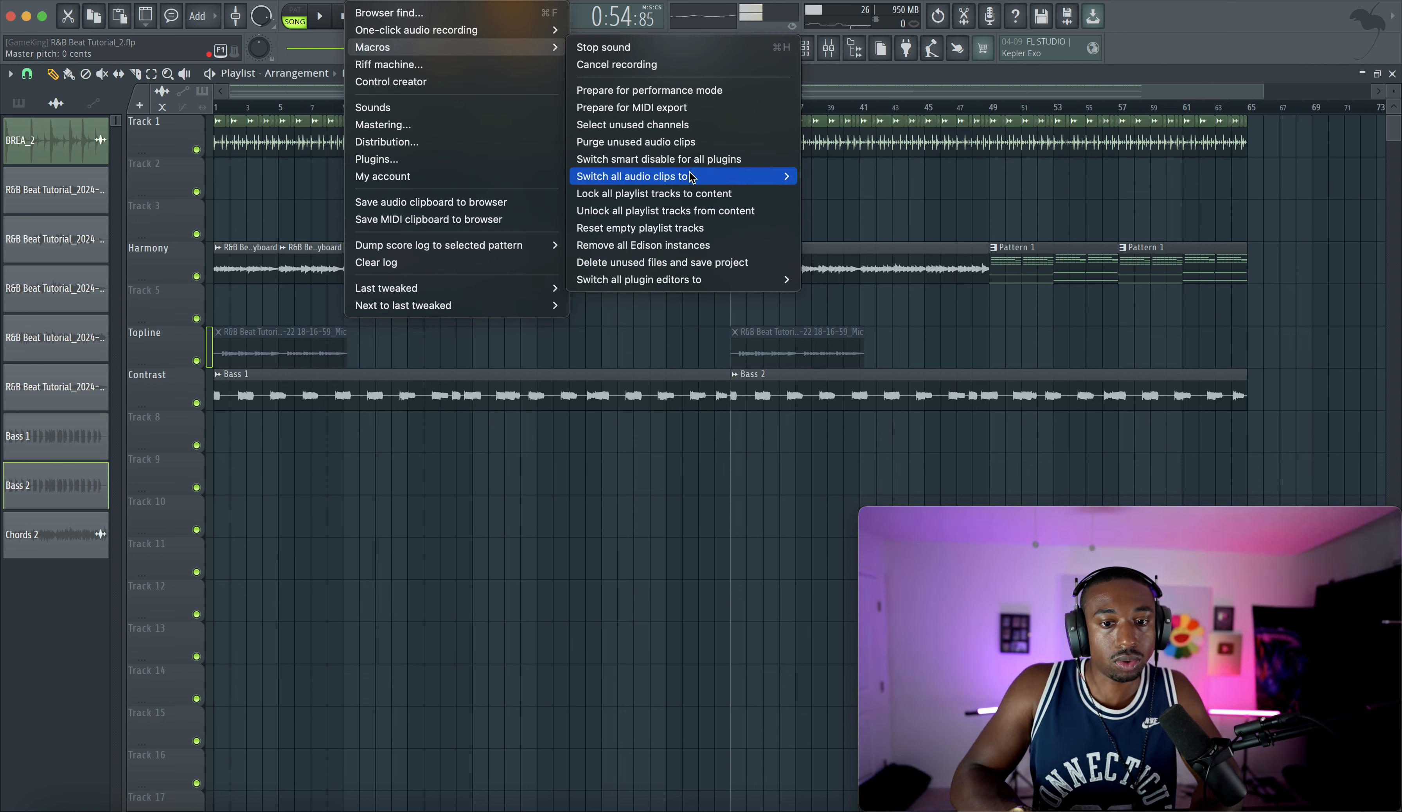
pyautogui.moveTo(693, 177)
pyautogui.click(825, 194)
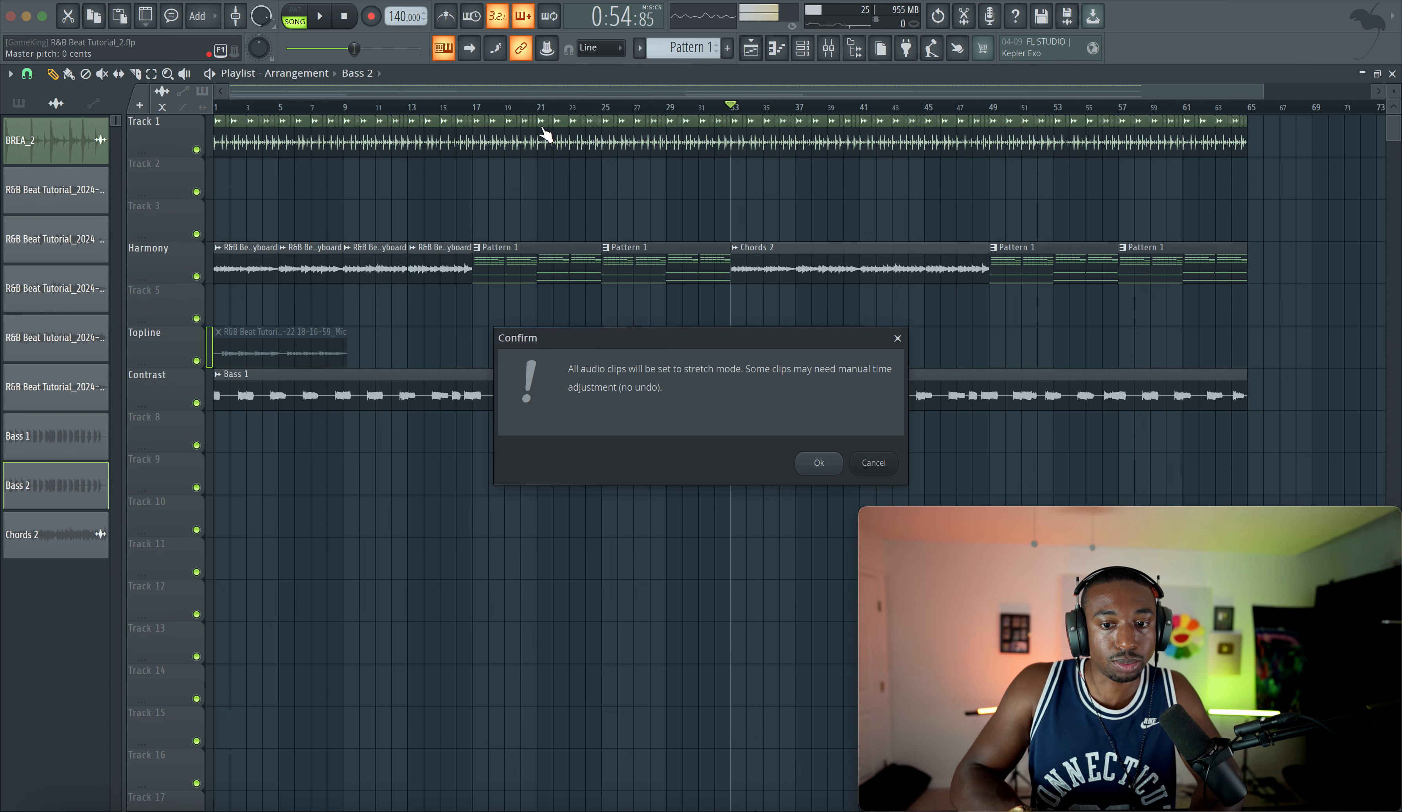
pyautogui.press('Return')
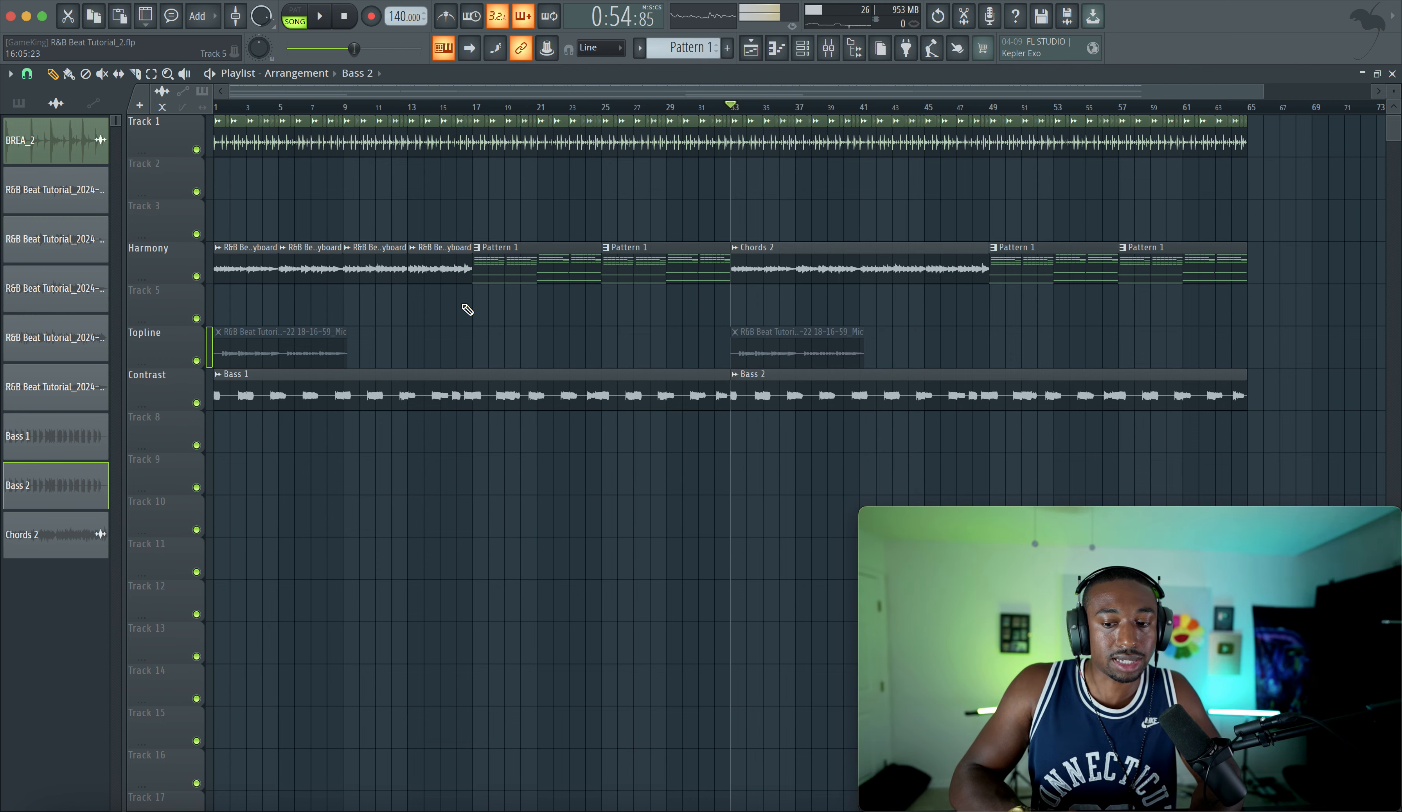
# Step: Switch all audio clips in the project to Resample mode with the macro and accept the change
pyautogui.click(305, 1)
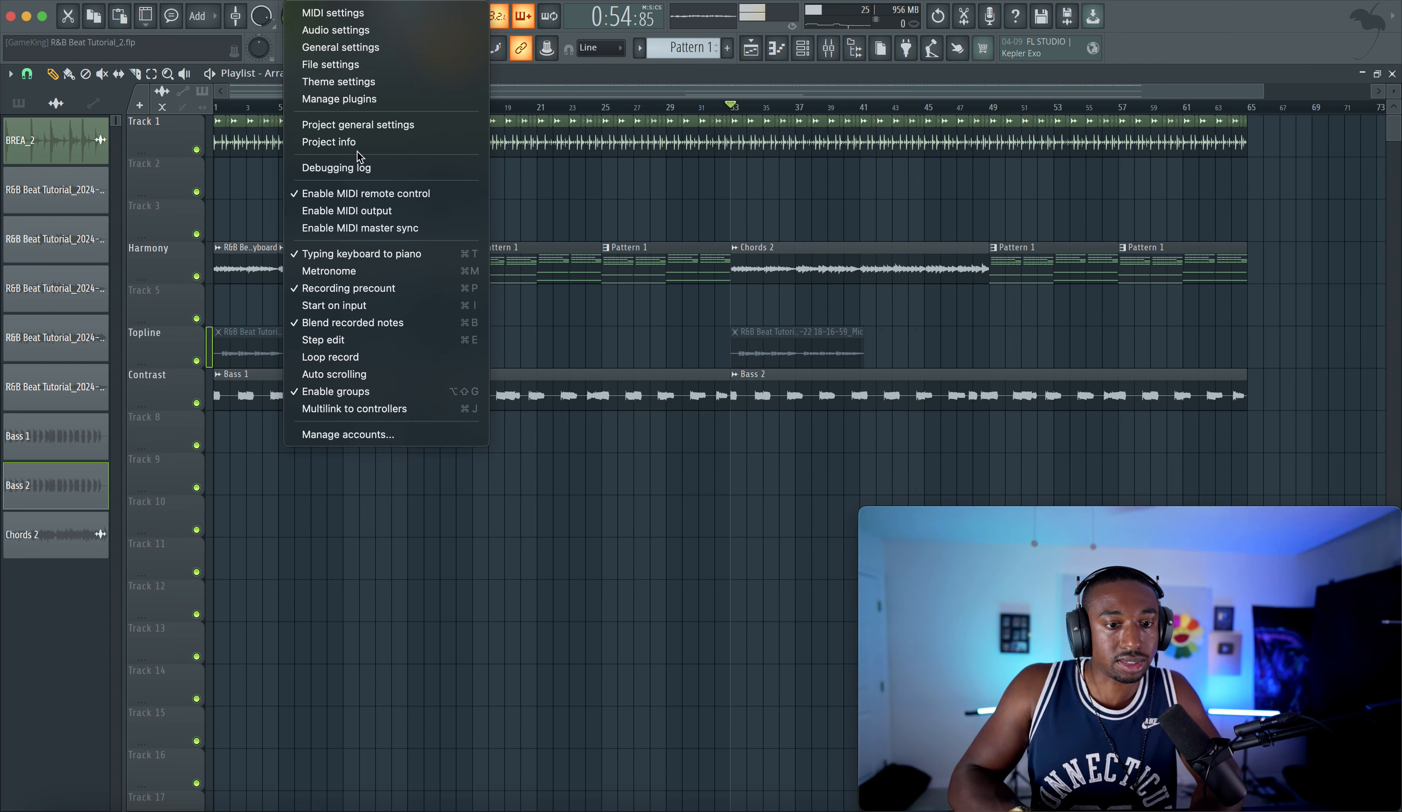
pyautogui.moveTo(366, 1)
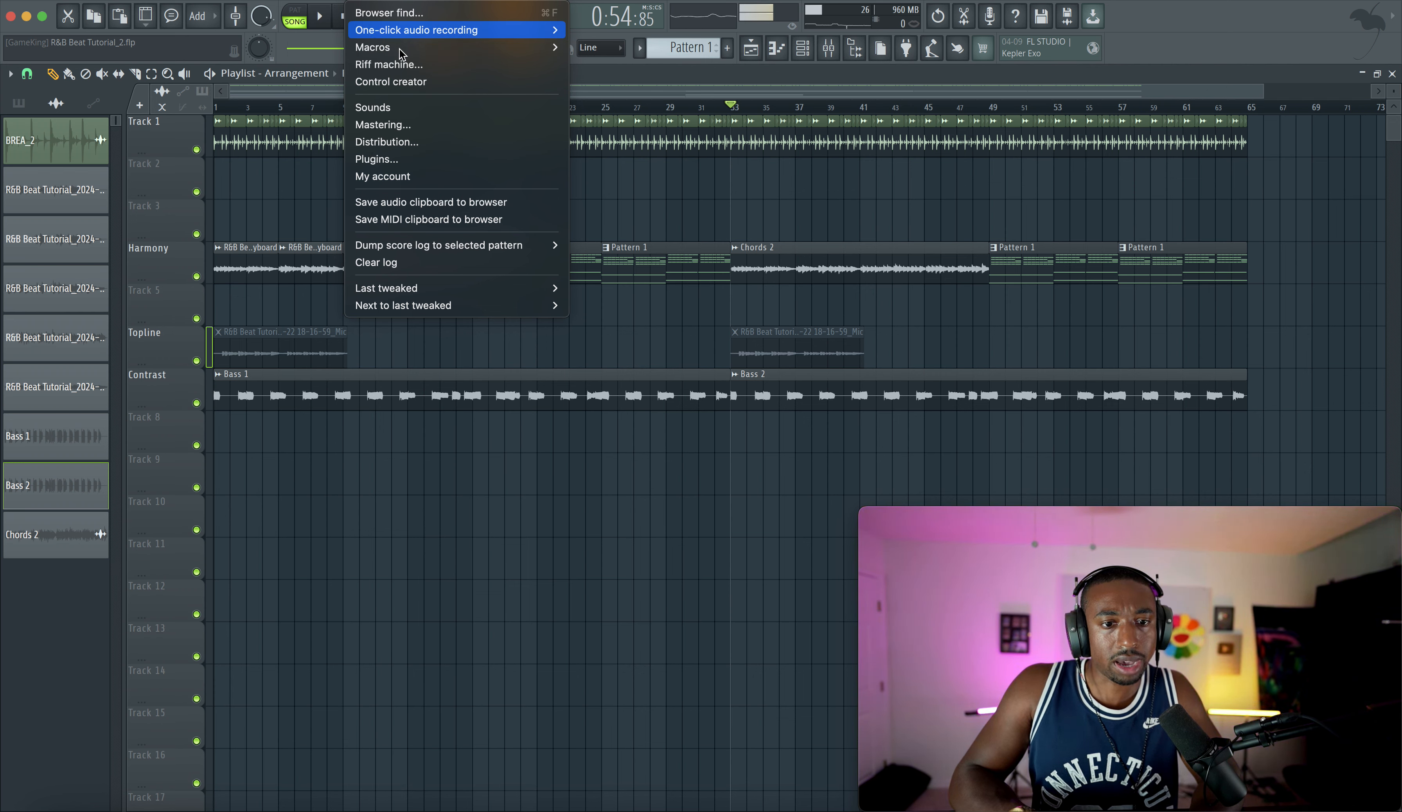
pyautogui.moveTo(399, 48)
pyautogui.moveTo(725, 177)
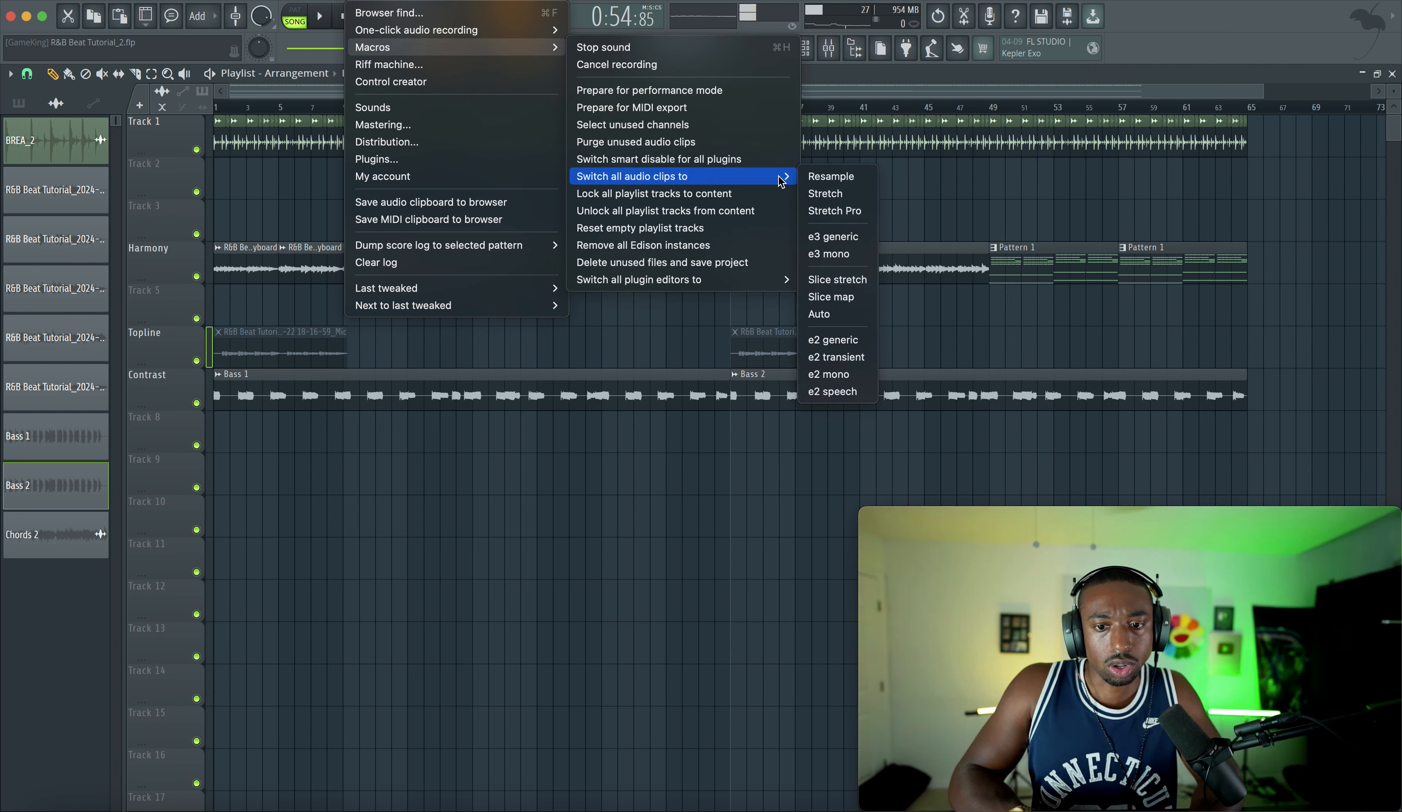
pyautogui.click(831, 177)
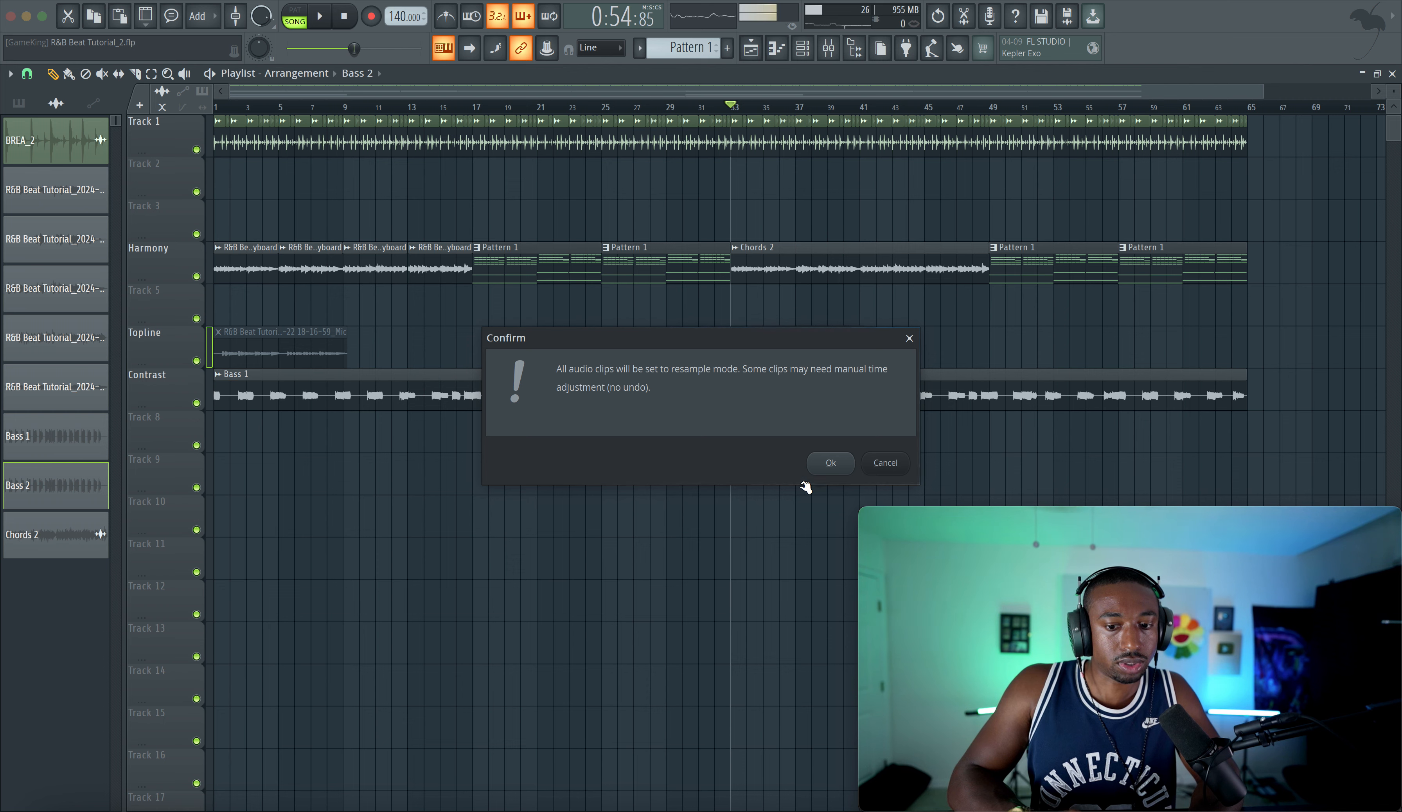
pyautogui.click(830, 464)
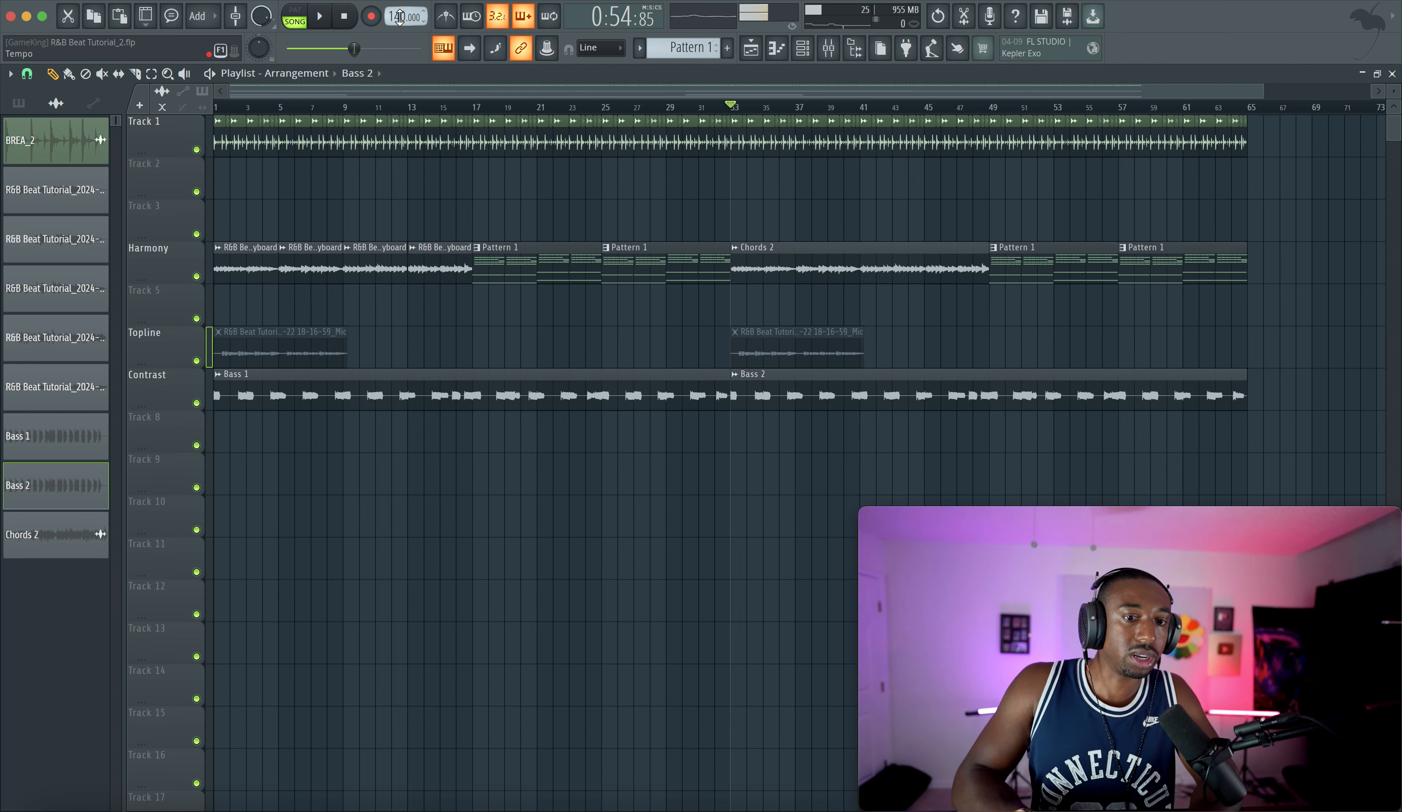
# Step: Play the second section with the tempo lowered to 129 and then 120 BPM
pyautogui.moveTo(400, 17); pyautogui.dragTo(399, 30)
pyautogui.press('space')
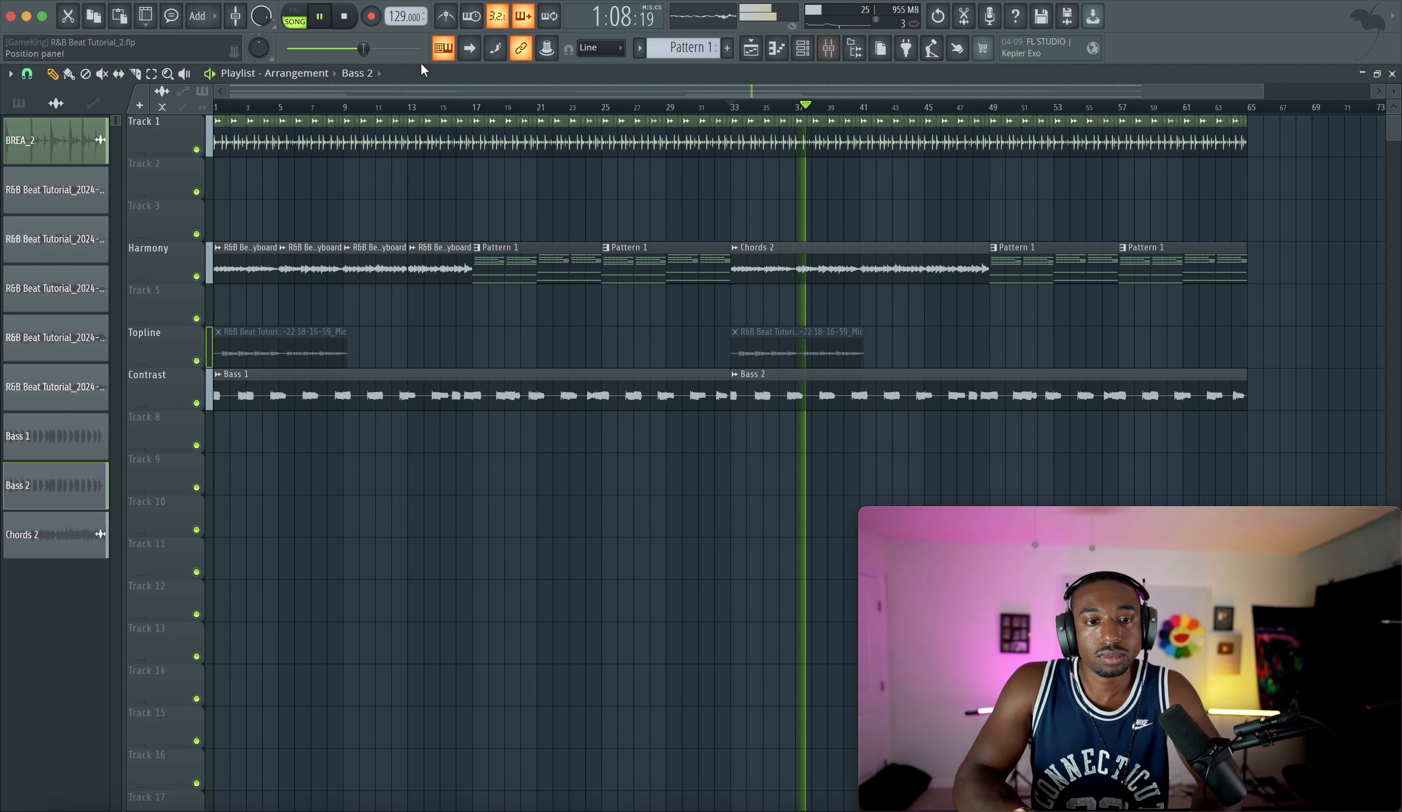
pyautogui.moveTo(394, 16); pyautogui.dragTo(393, 19)
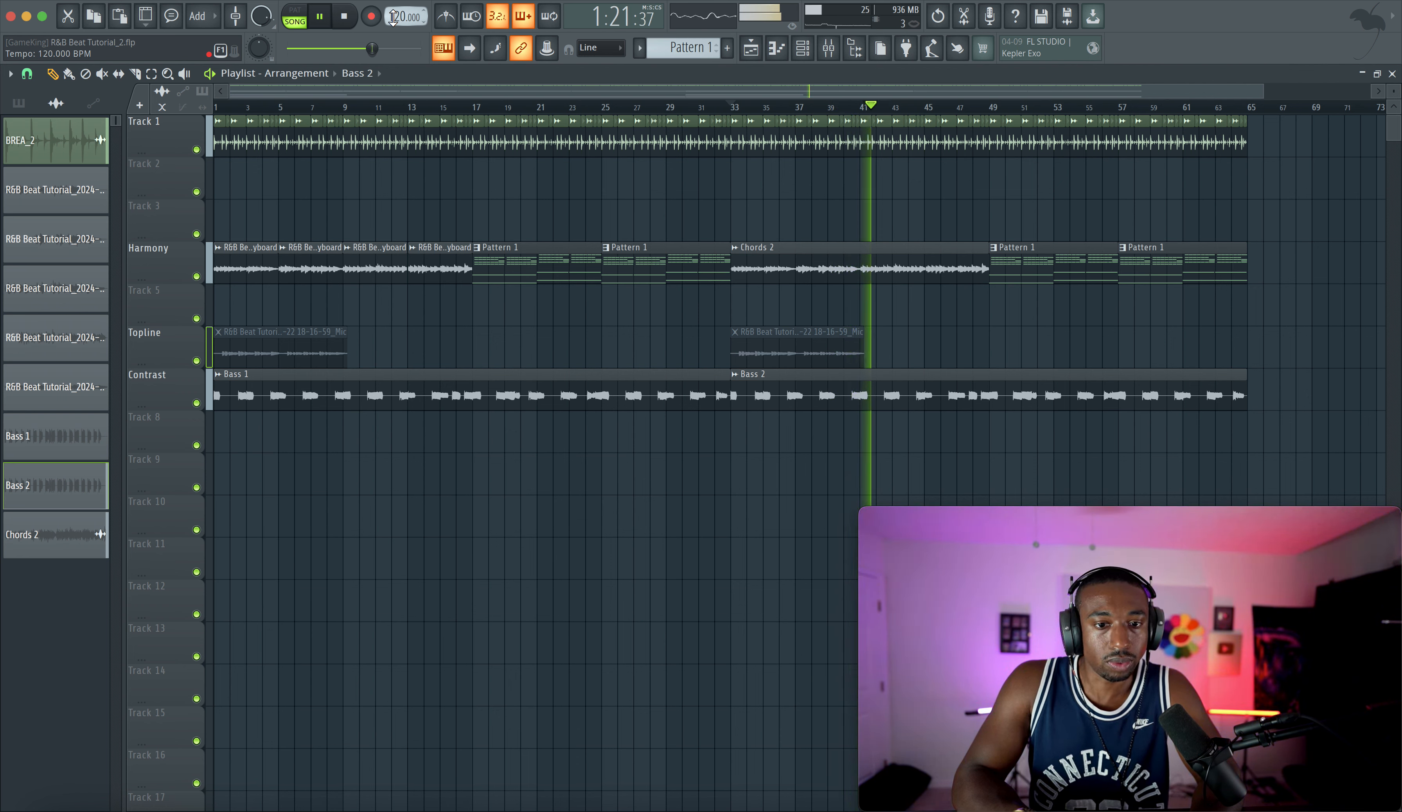
pyautogui.press('space')
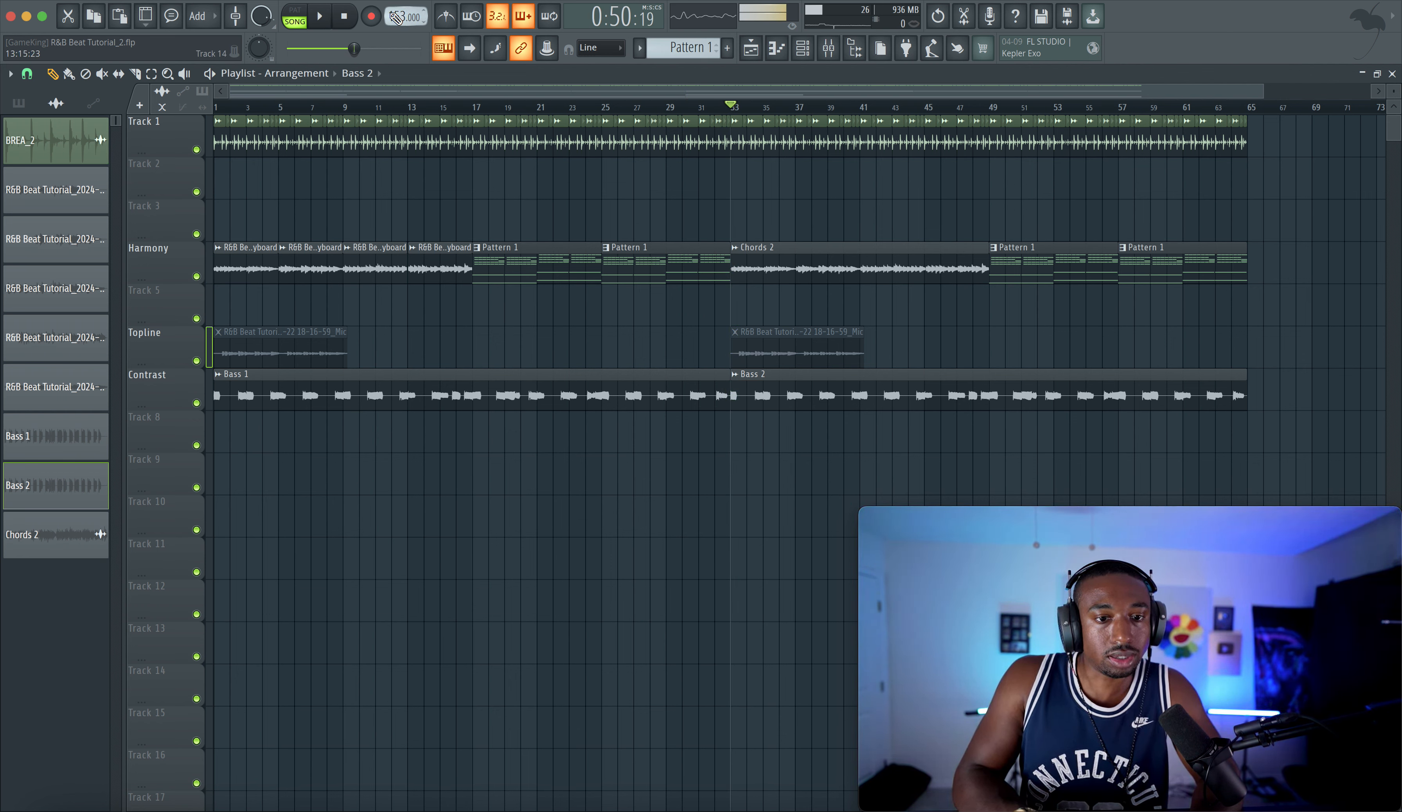
# Step: Play the second section at 153 BPM and reset the tempo to 140 BPM
pyautogui.press('space')
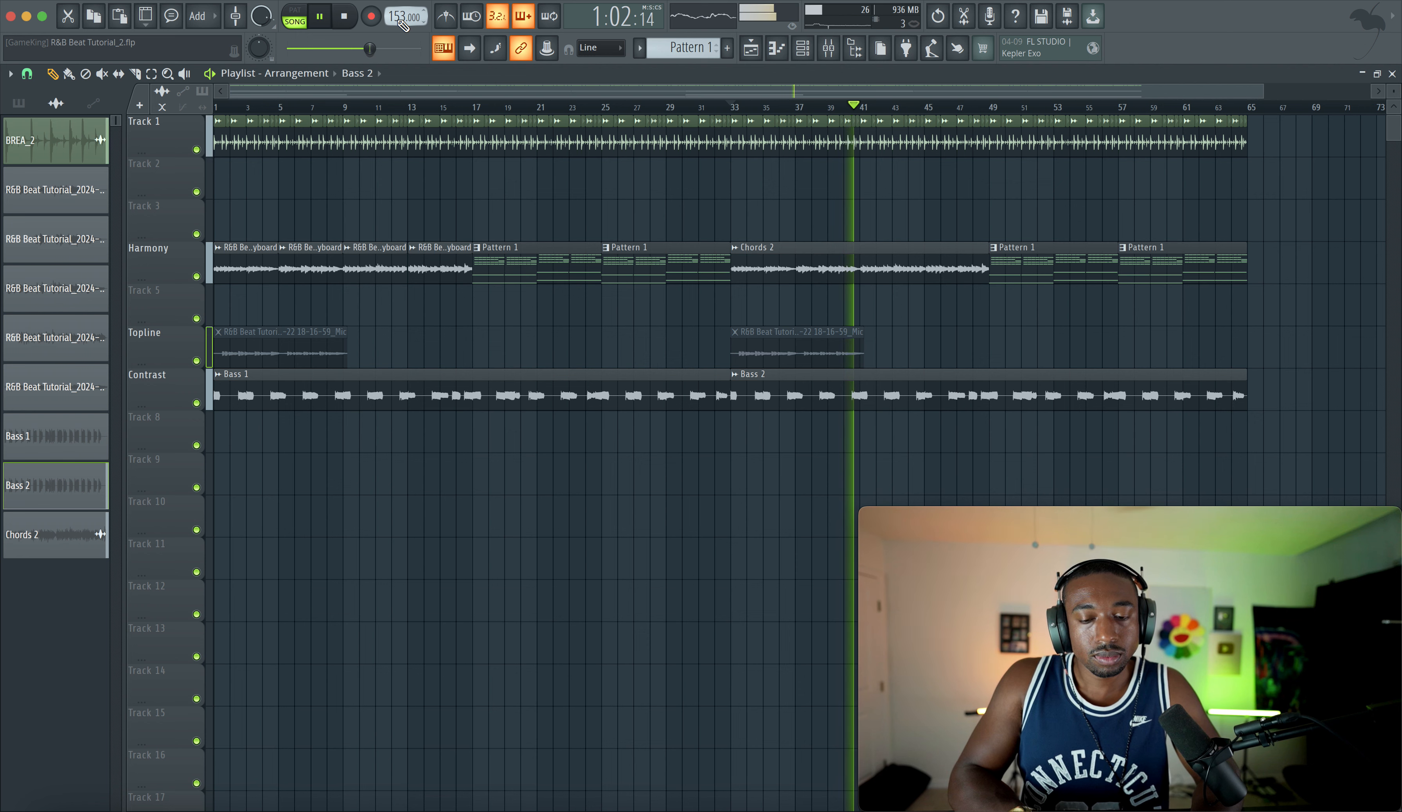
pyautogui.press('space')
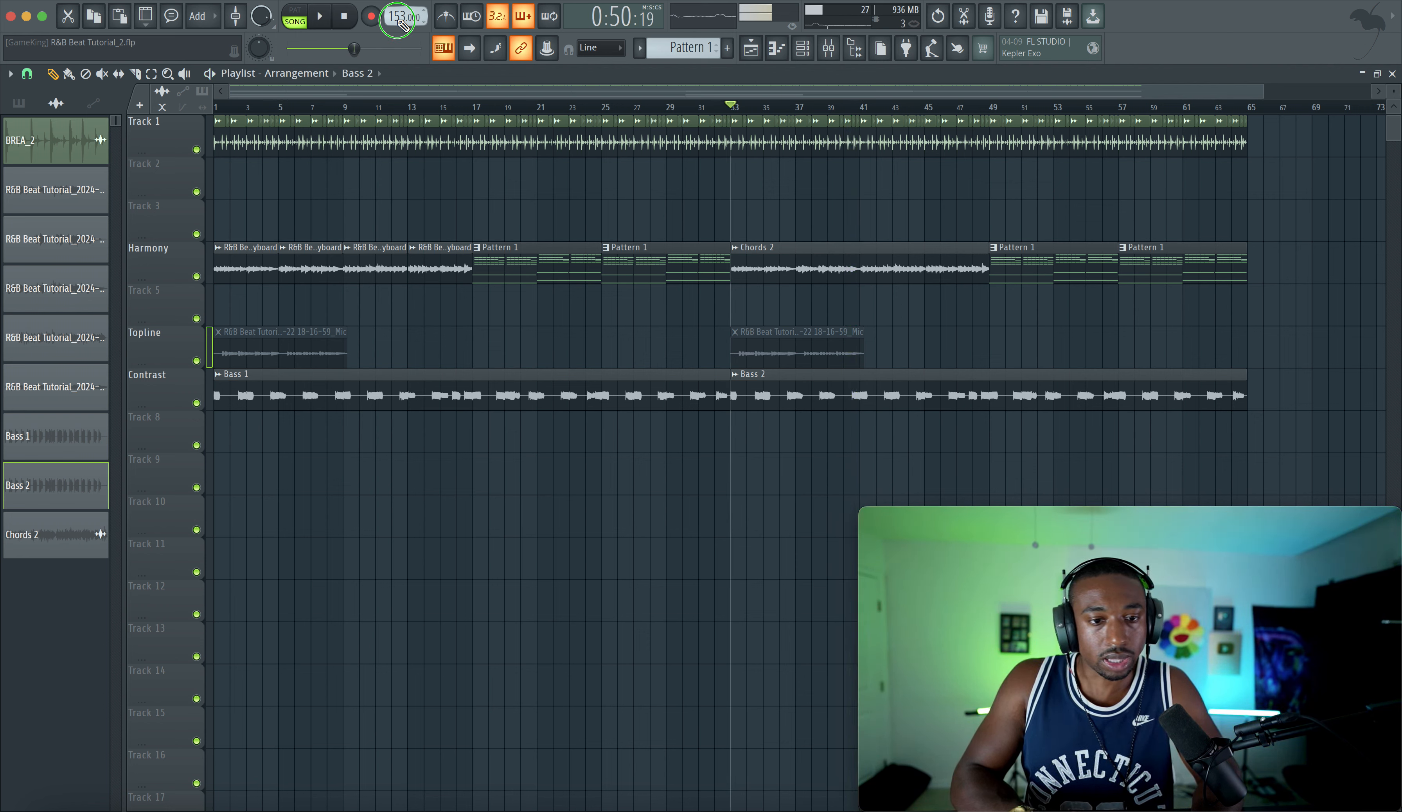
pyautogui.rightClick(404, 19)
pyautogui.click(555, 141)
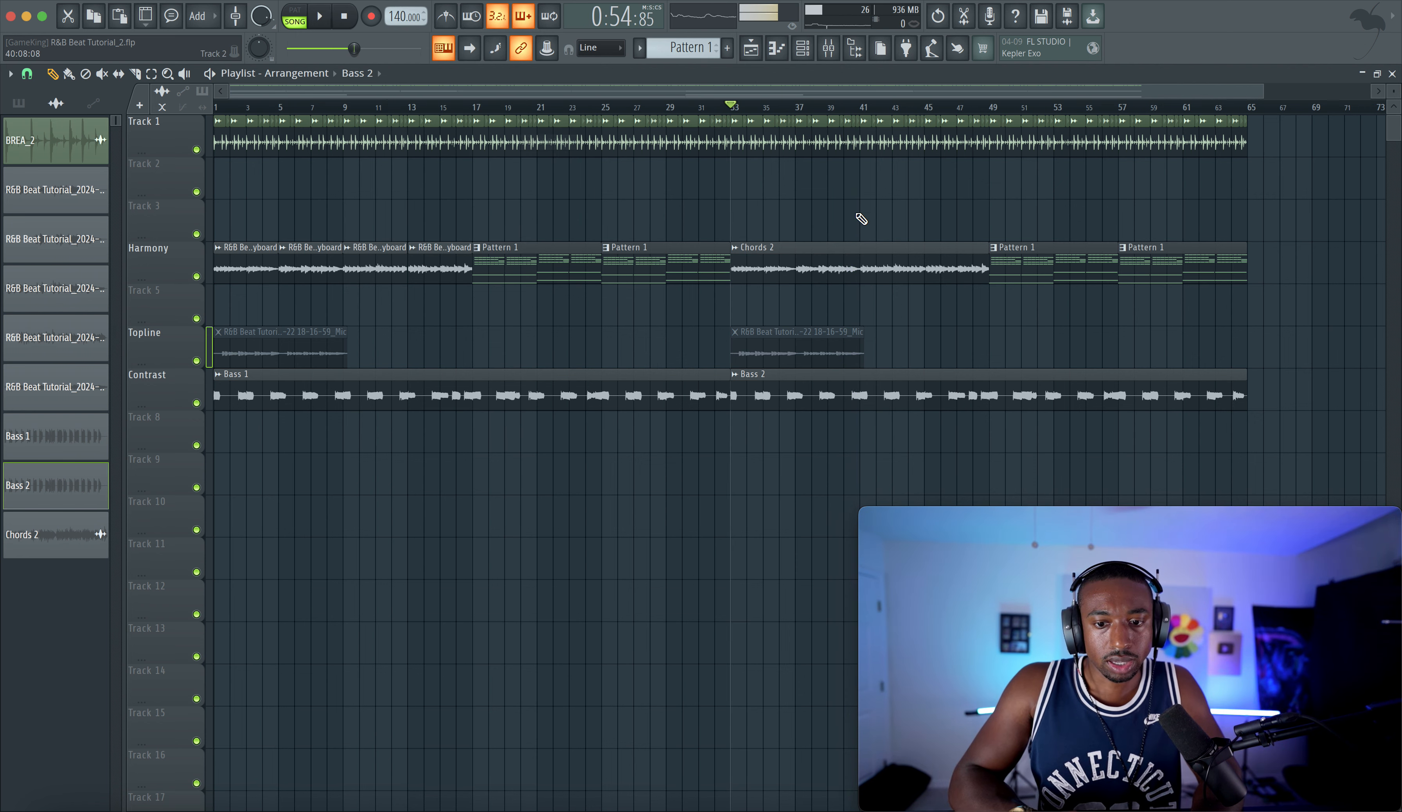
# Step: Set Bass 2's time-stretching mode to Auto and lower the time-stretching pitch of both Bass 2 and Chords 2
pyautogui.doubleClick(793, 381)
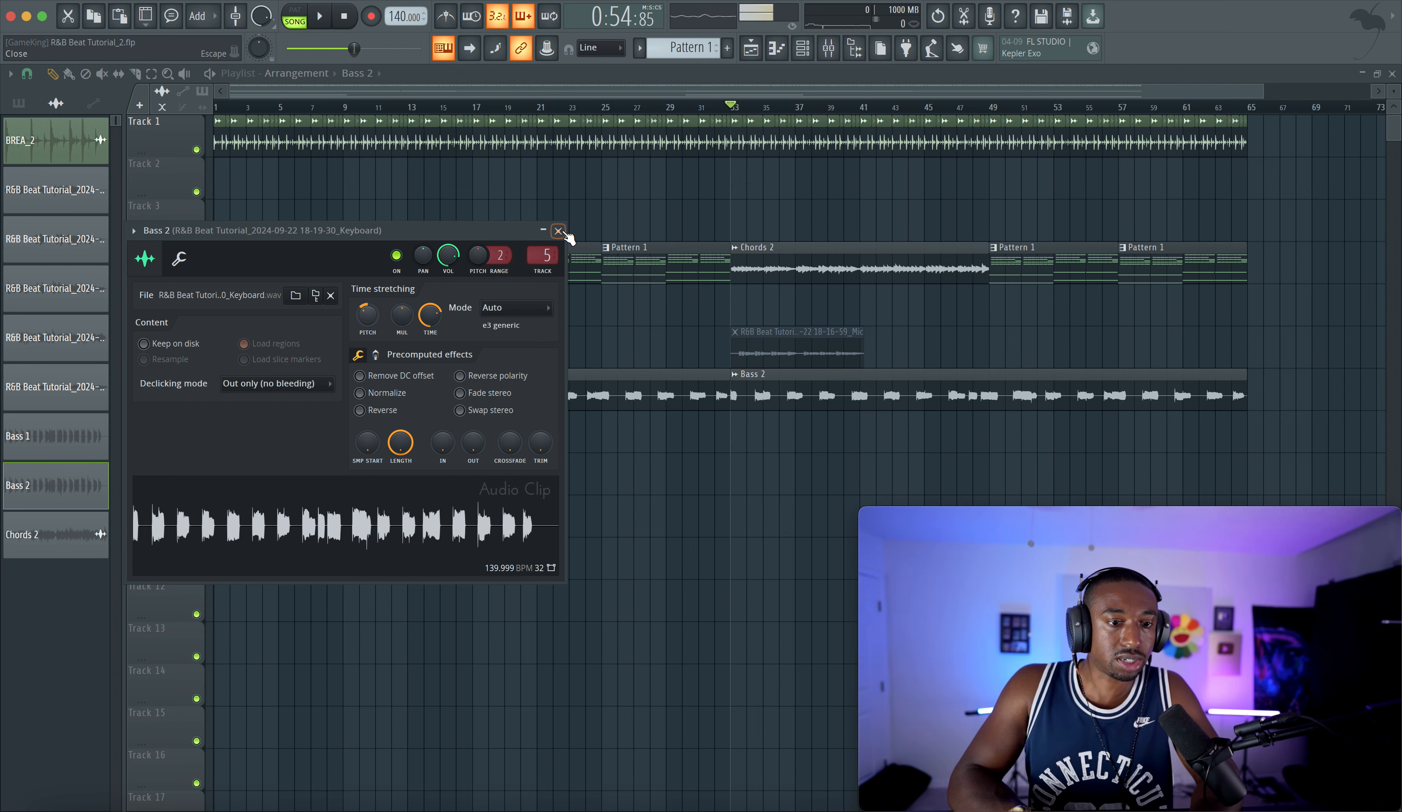
pyautogui.click(559, 231)
pyautogui.doubleClick(811, 248)
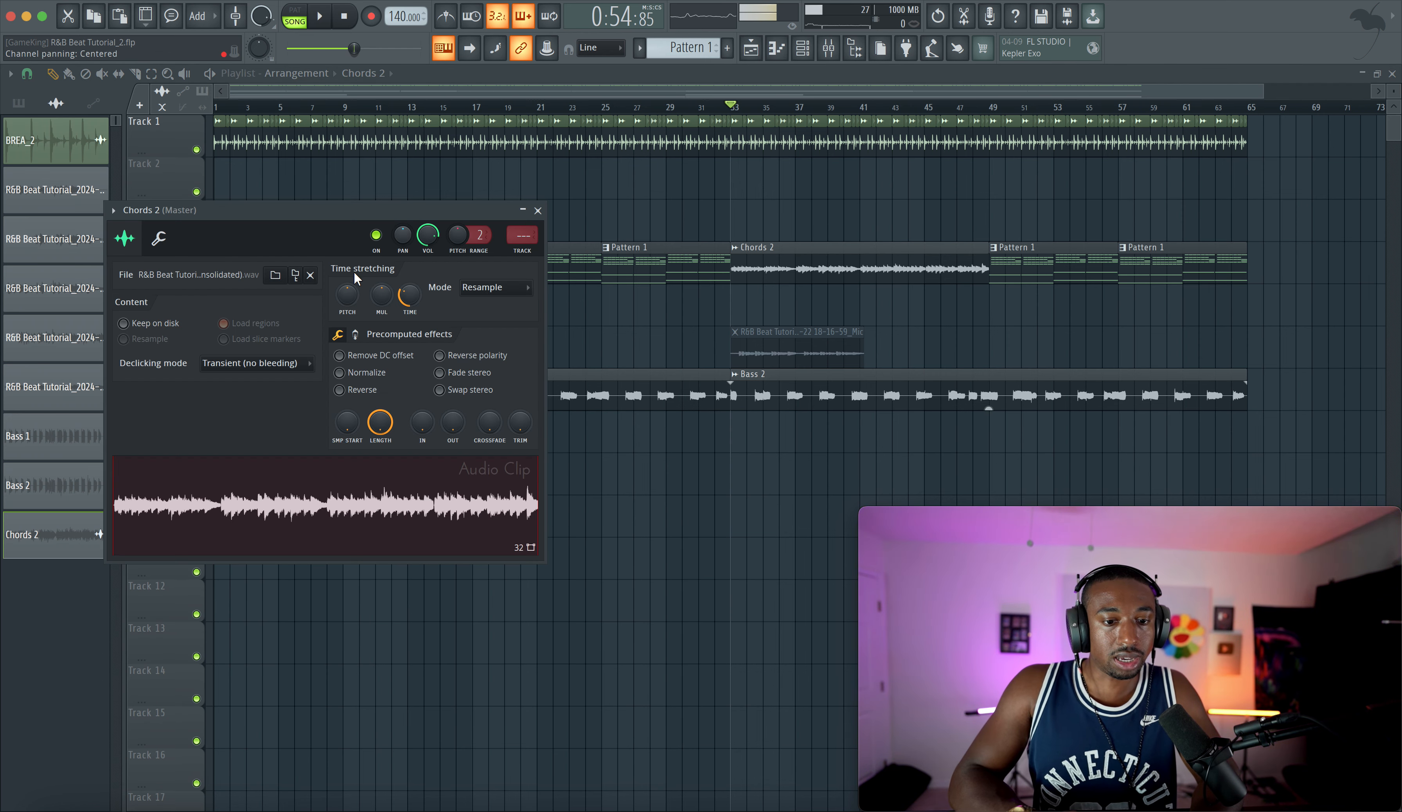
pyautogui.moveTo(347, 284); pyautogui.dragTo(348, 294)
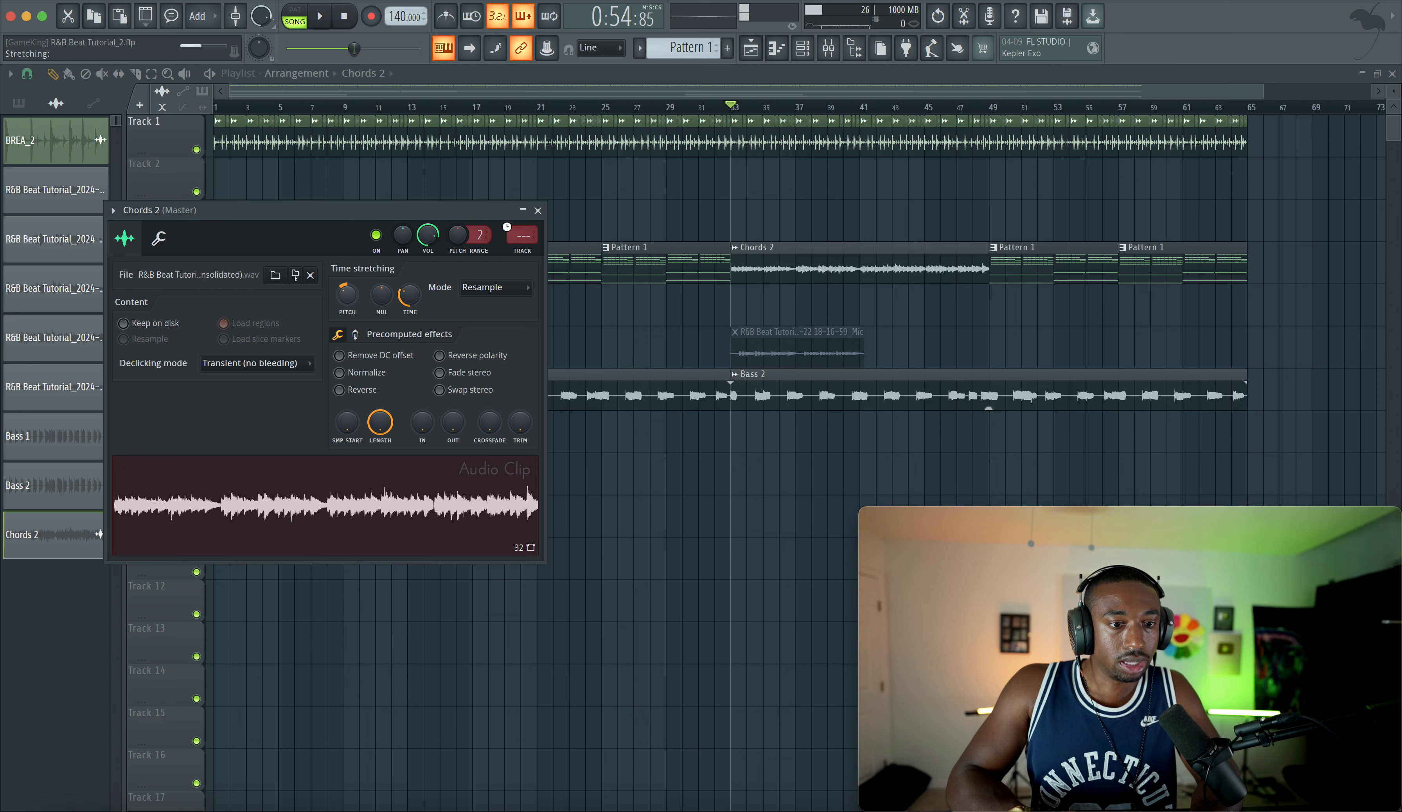
pyautogui.click(538, 211)
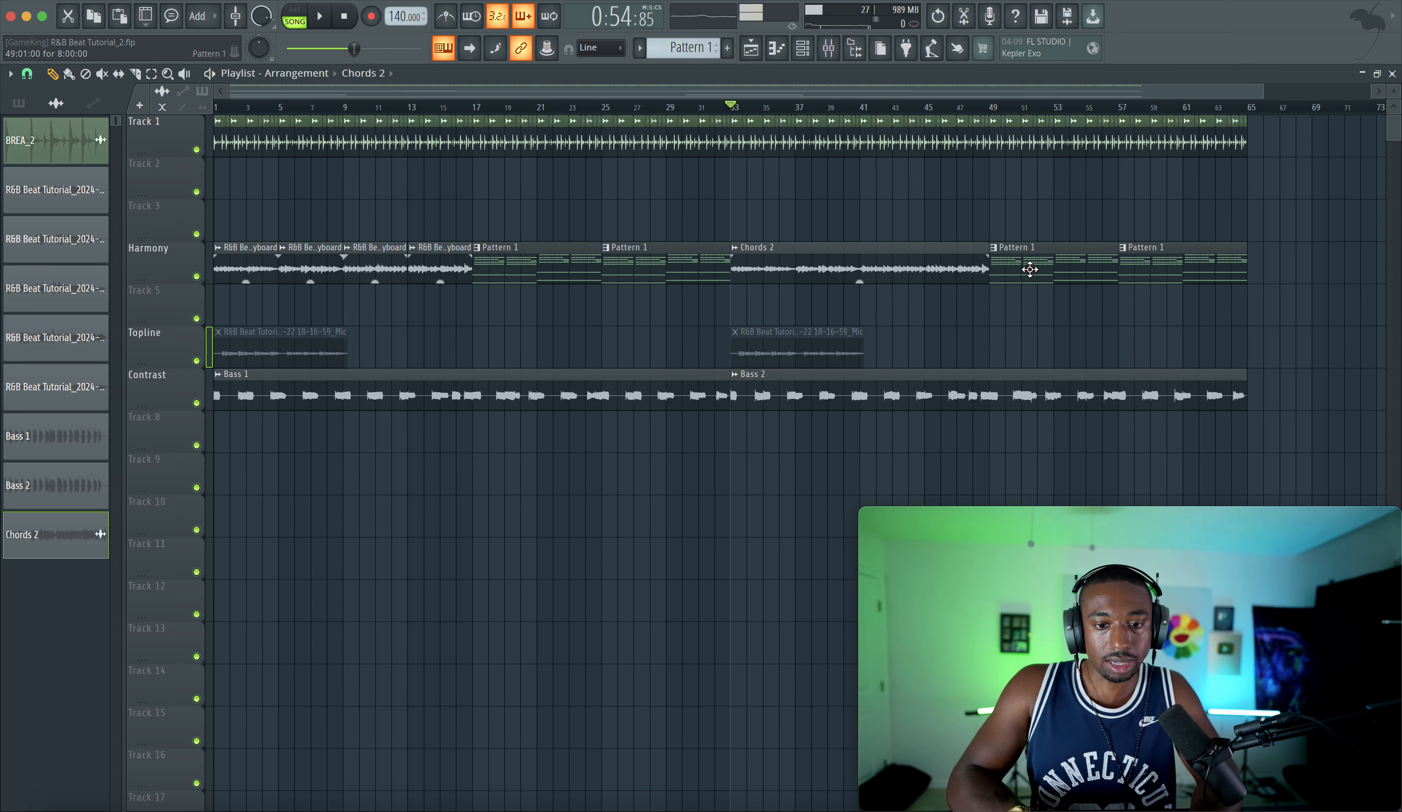
# Step: Make the Harmony pattern clip at bar 49 unique and set Pattern 2 as the source of the clip at bar 57
pyautogui.rightClick(1003, 251)
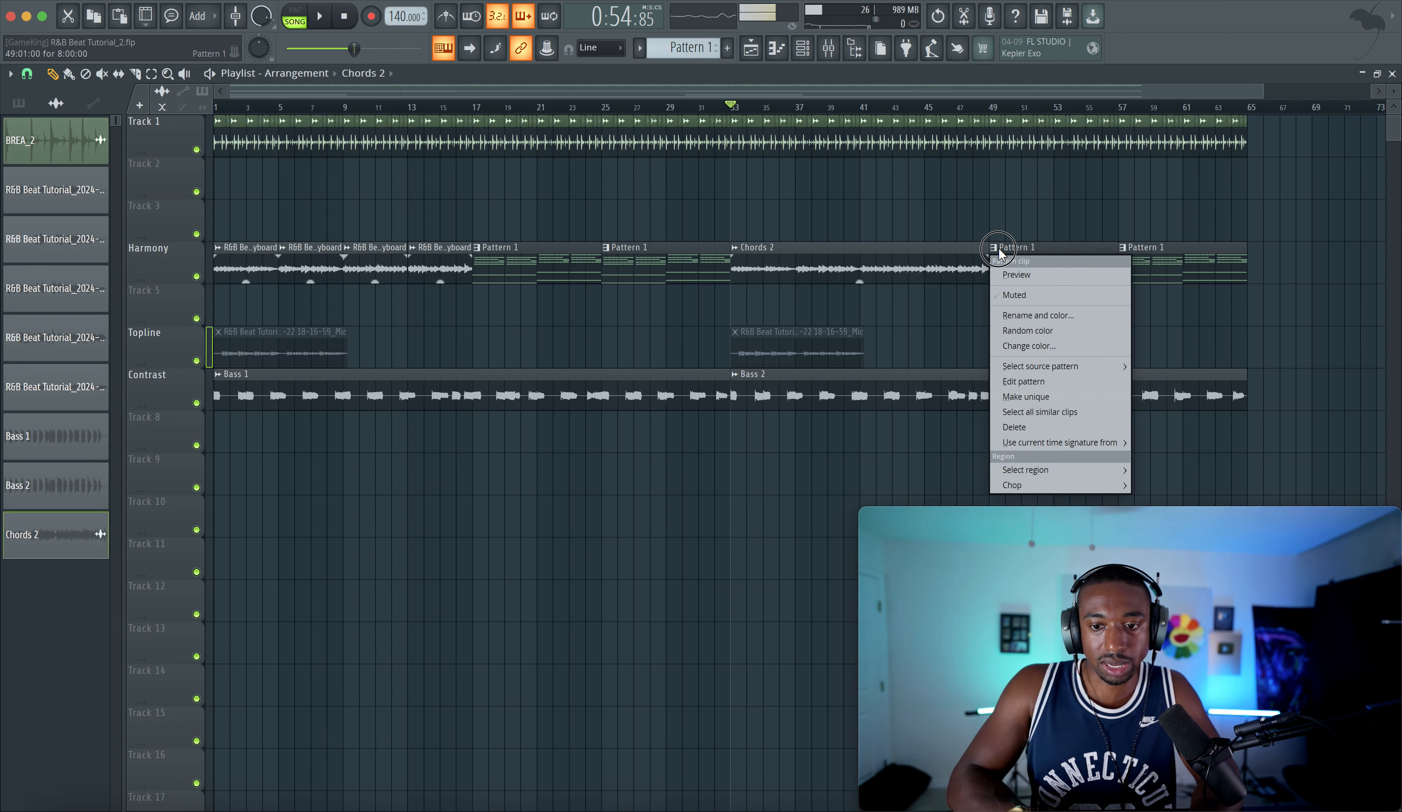
pyautogui.click(1031, 397)
pyautogui.rightClick(1122, 248)
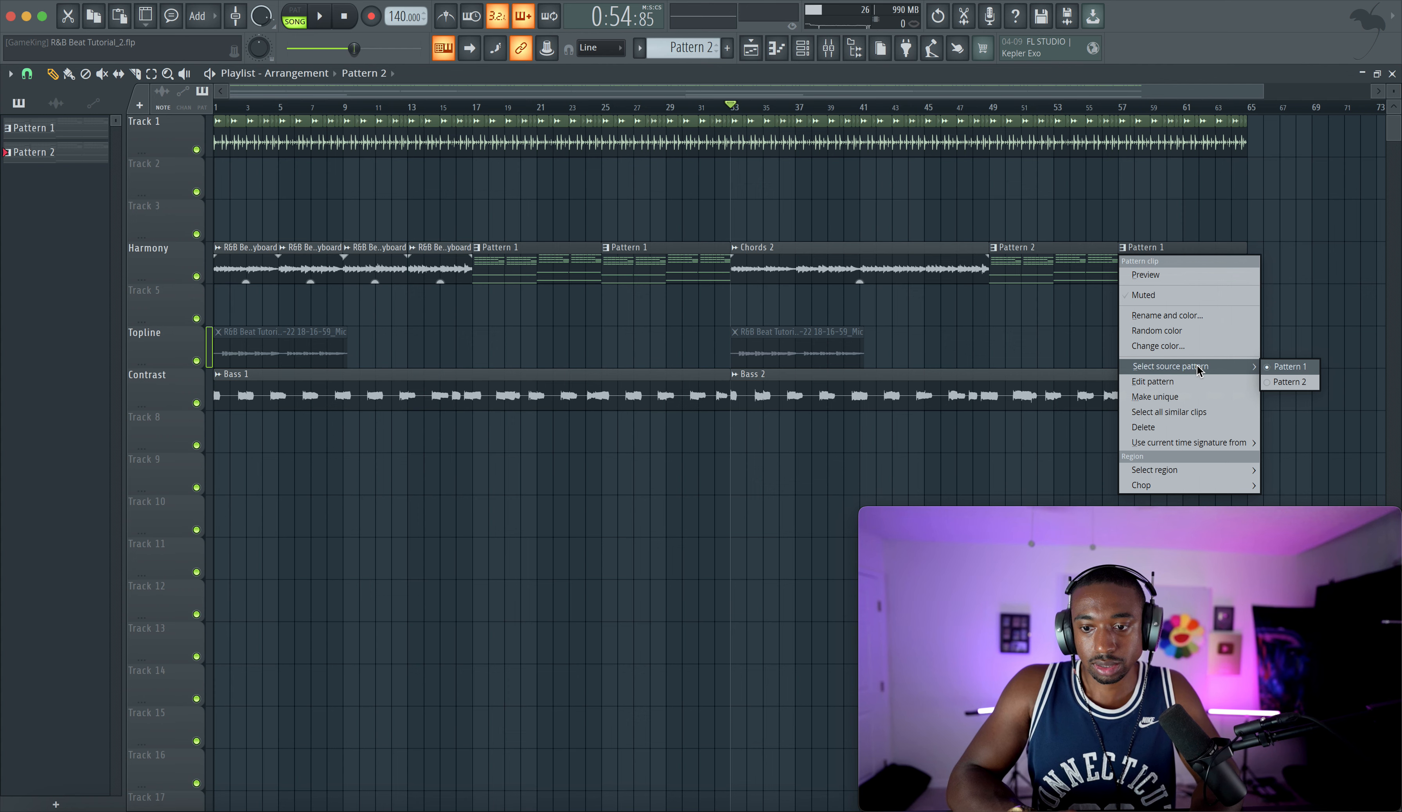
pyautogui.click(1289, 381)
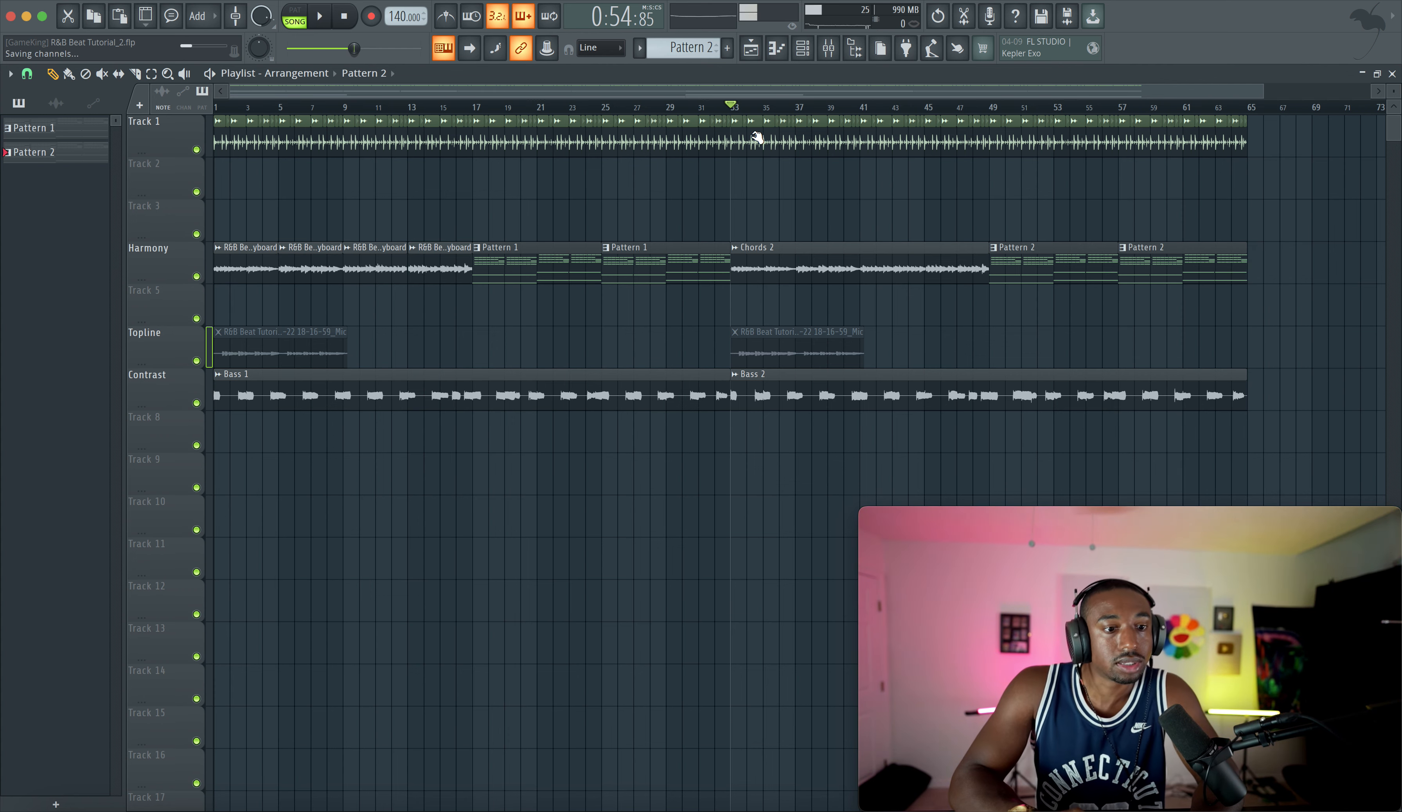
# Step: Transpose Pattern 2 by -3 semitones
pyautogui.rightClick(79, 149)
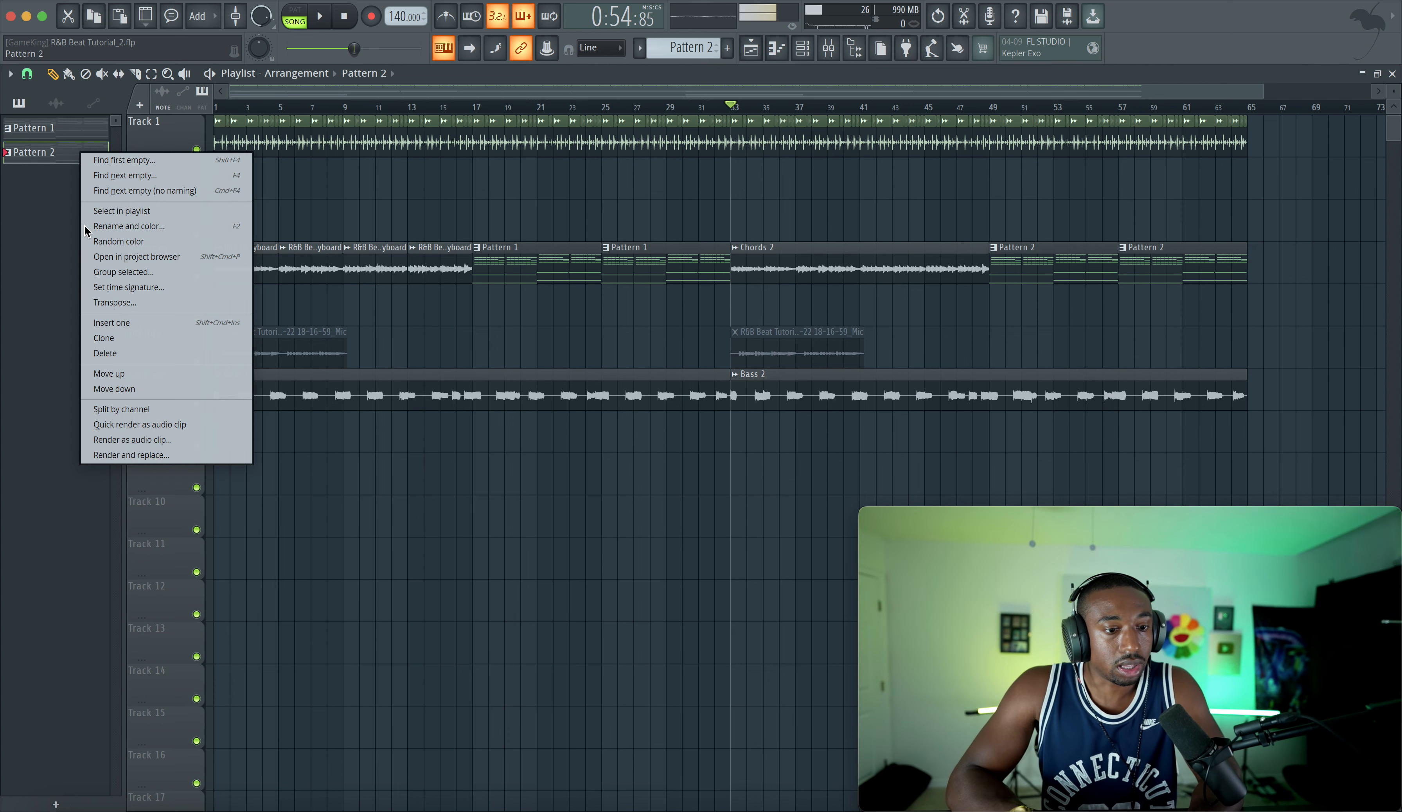
pyautogui.click(123, 302)
pyautogui.write('-3')
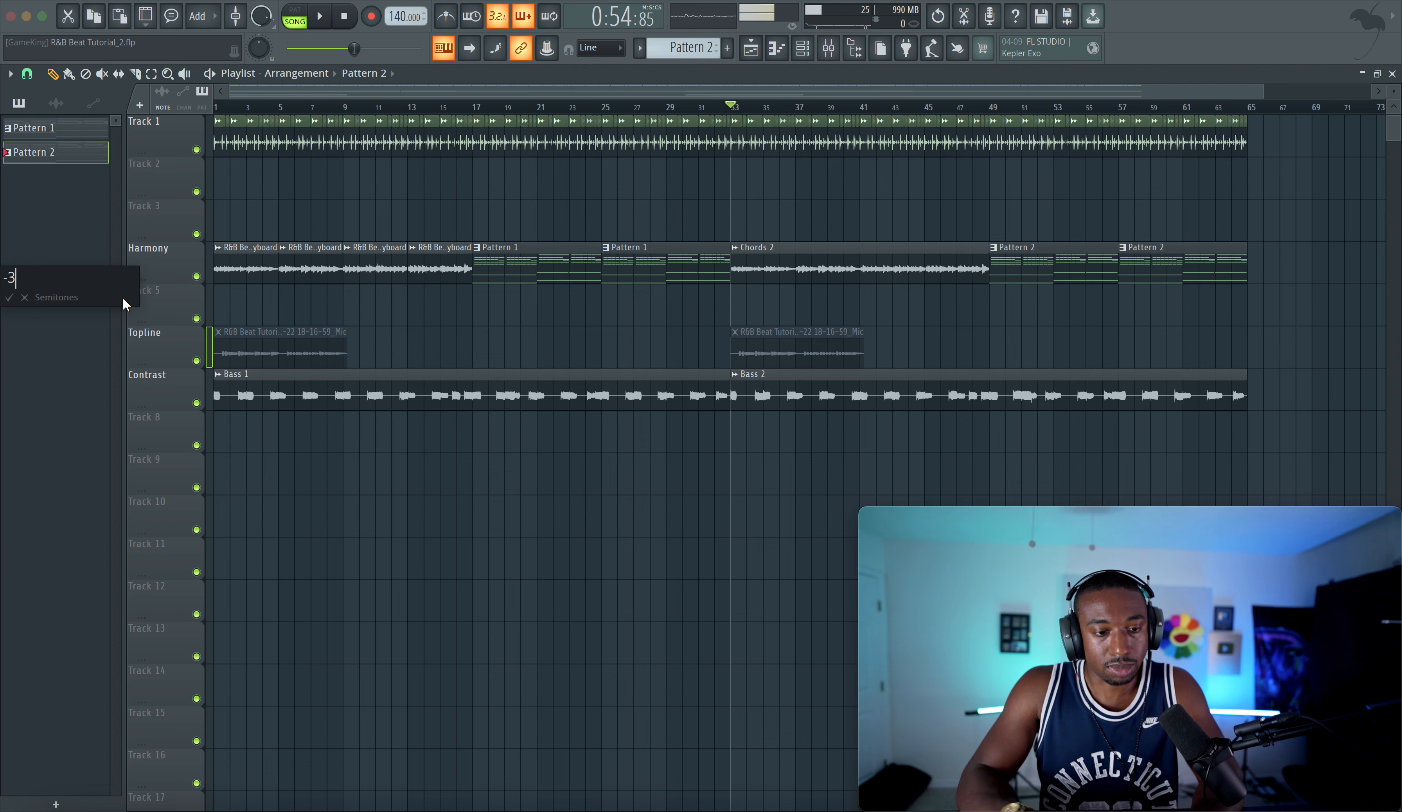
pyautogui.press('Return')
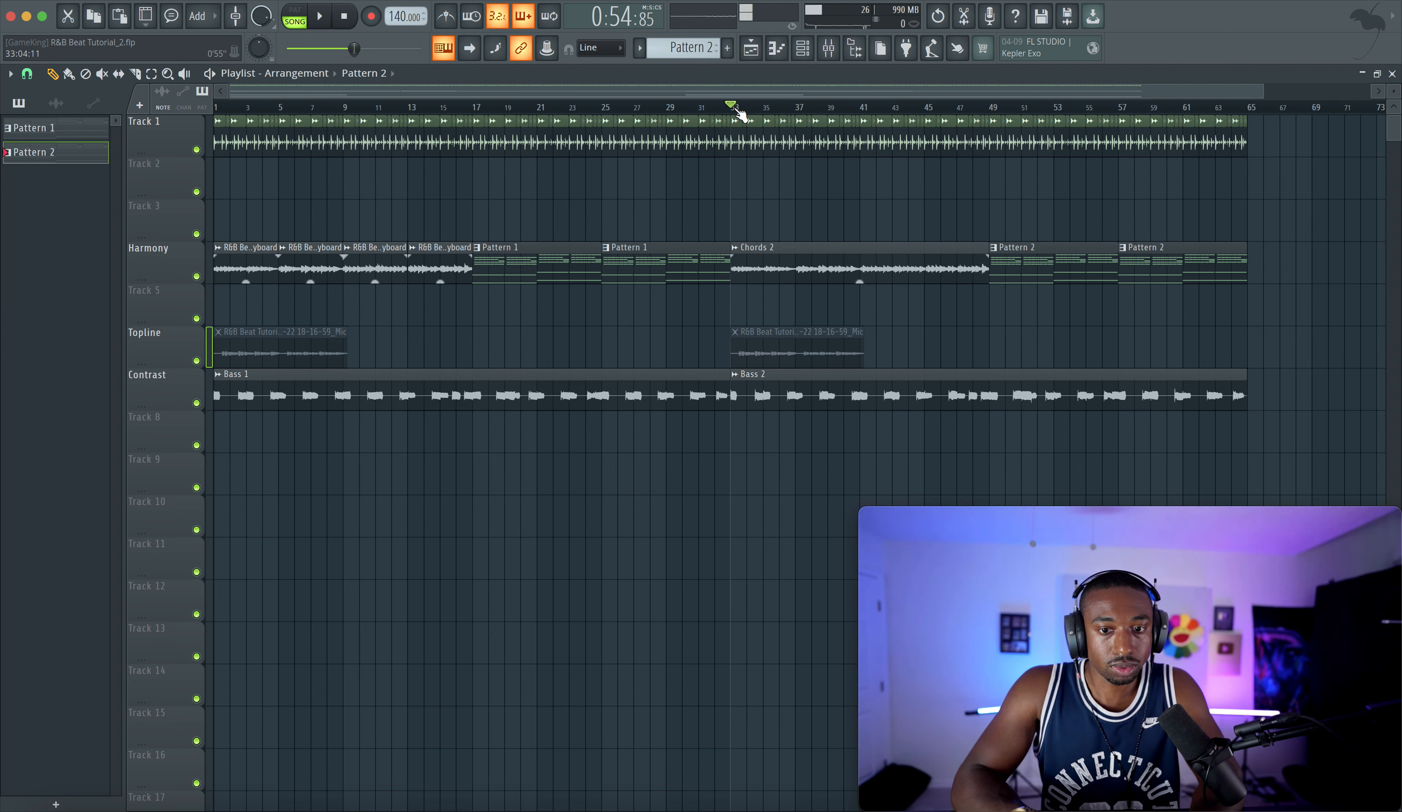
# Step: Select the timeline from bar 33 to bar 65, play the second section and open the mixer
pyautogui.moveTo(735, 111); pyautogui.dragTo(1230, 191)
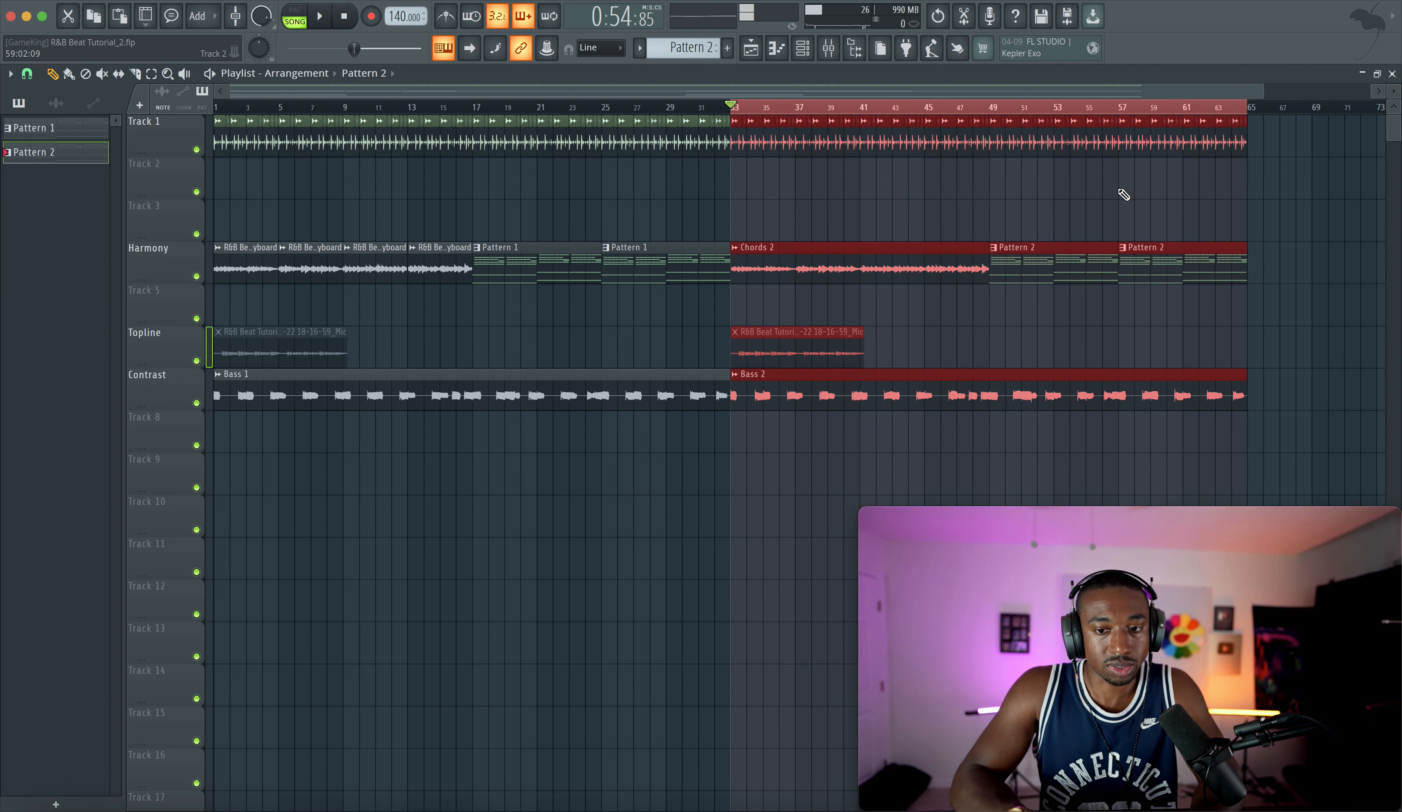
pyautogui.press('space')
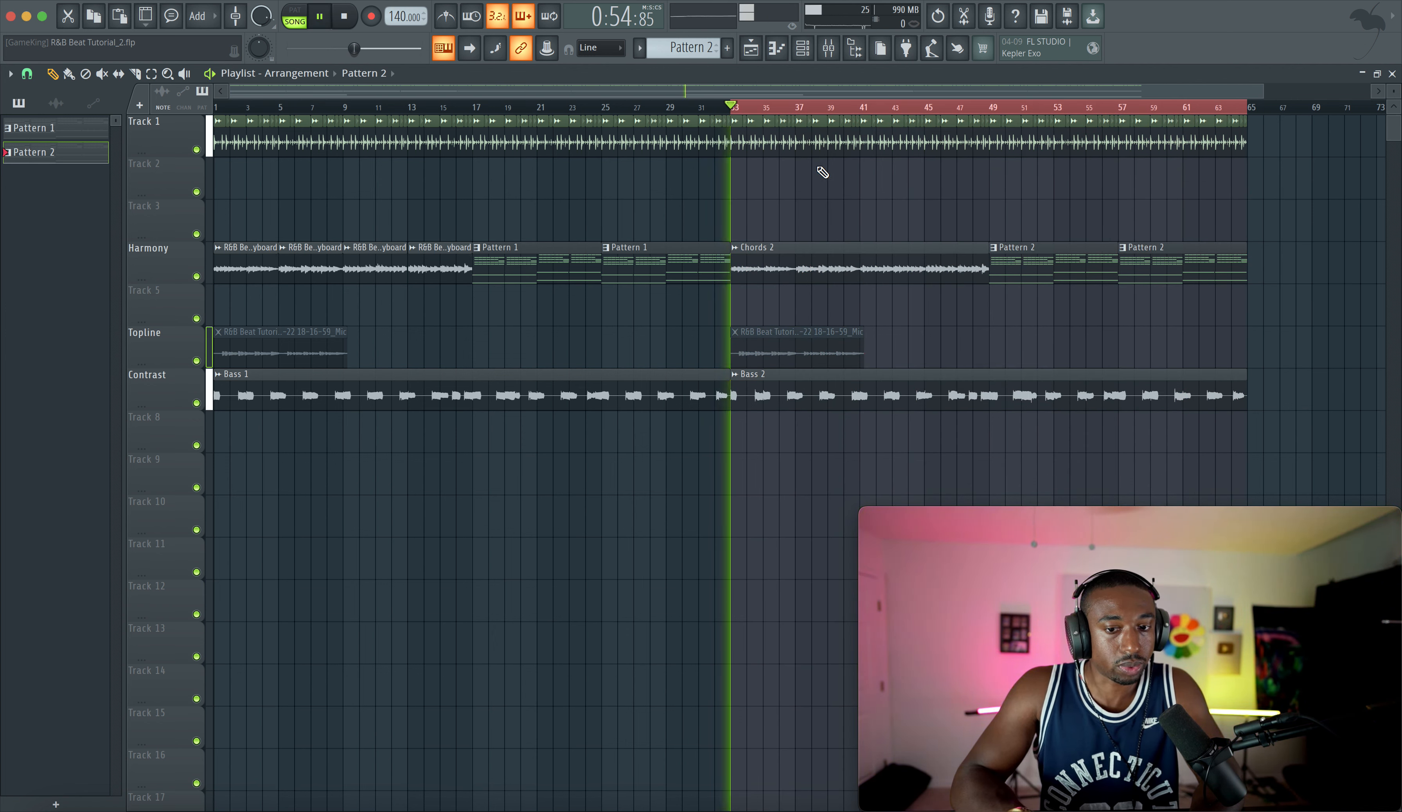
pyautogui.click(837, 56)
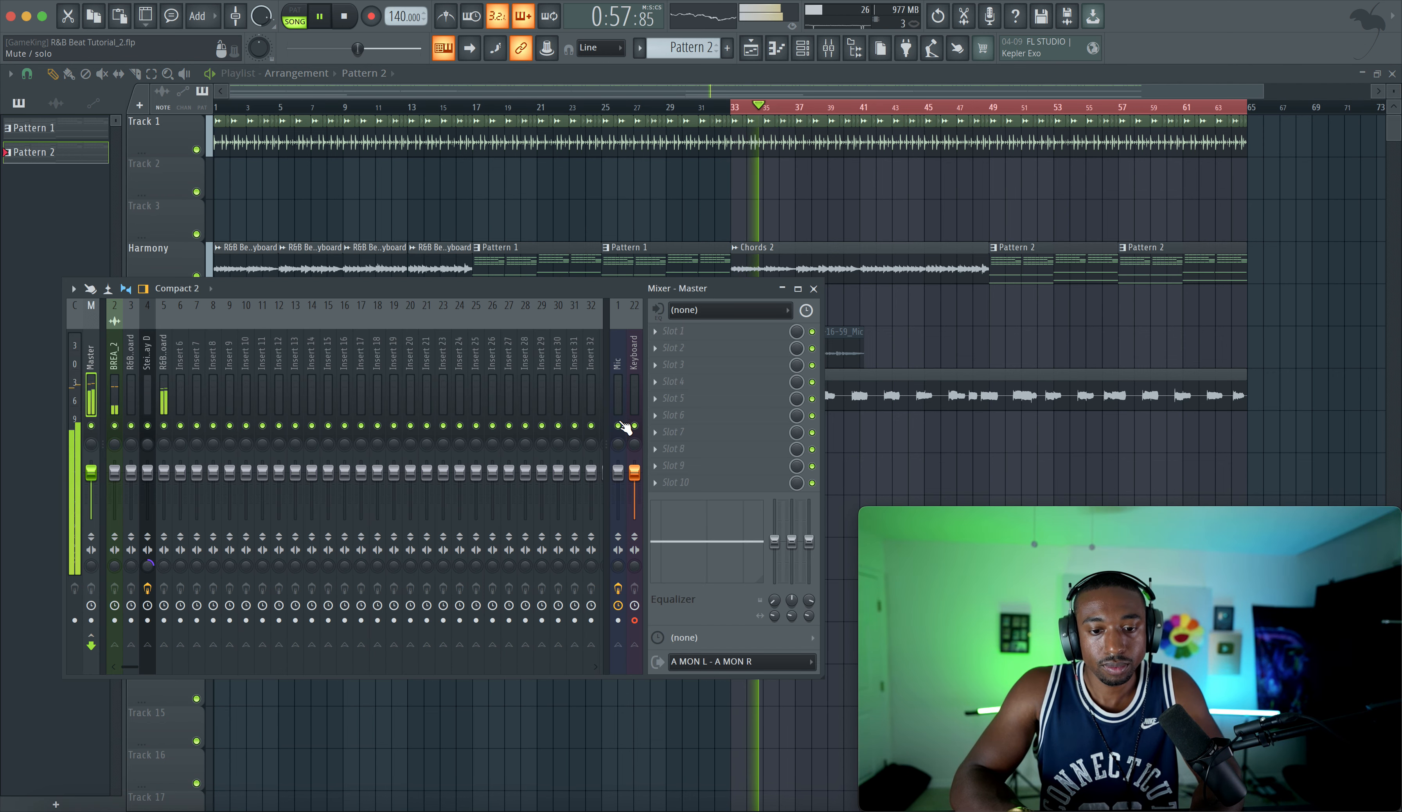
# Step: Clear the timeline selection and play the arrangement from the start
pyautogui.press('space')
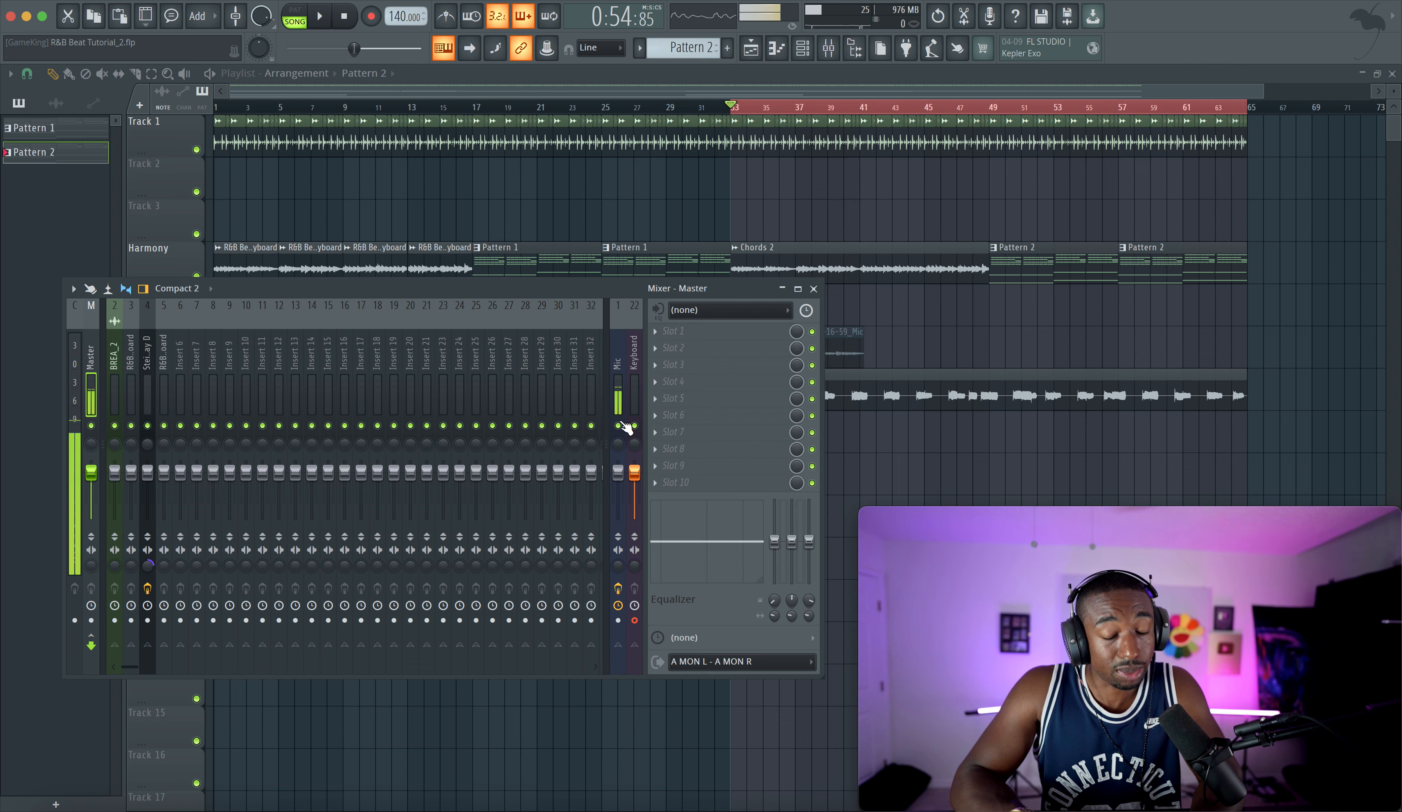
pyautogui.click(571, 114)
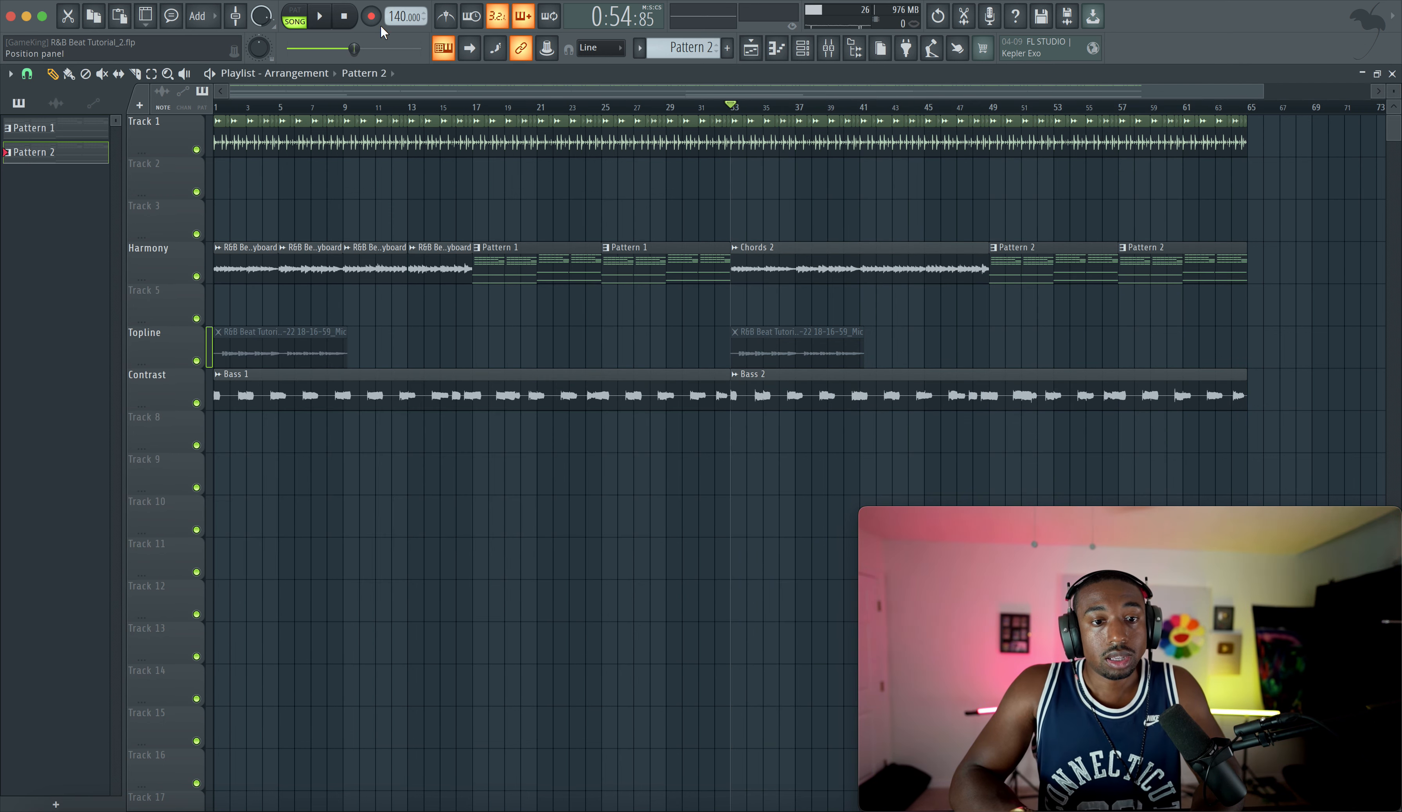
pyautogui.press('space')
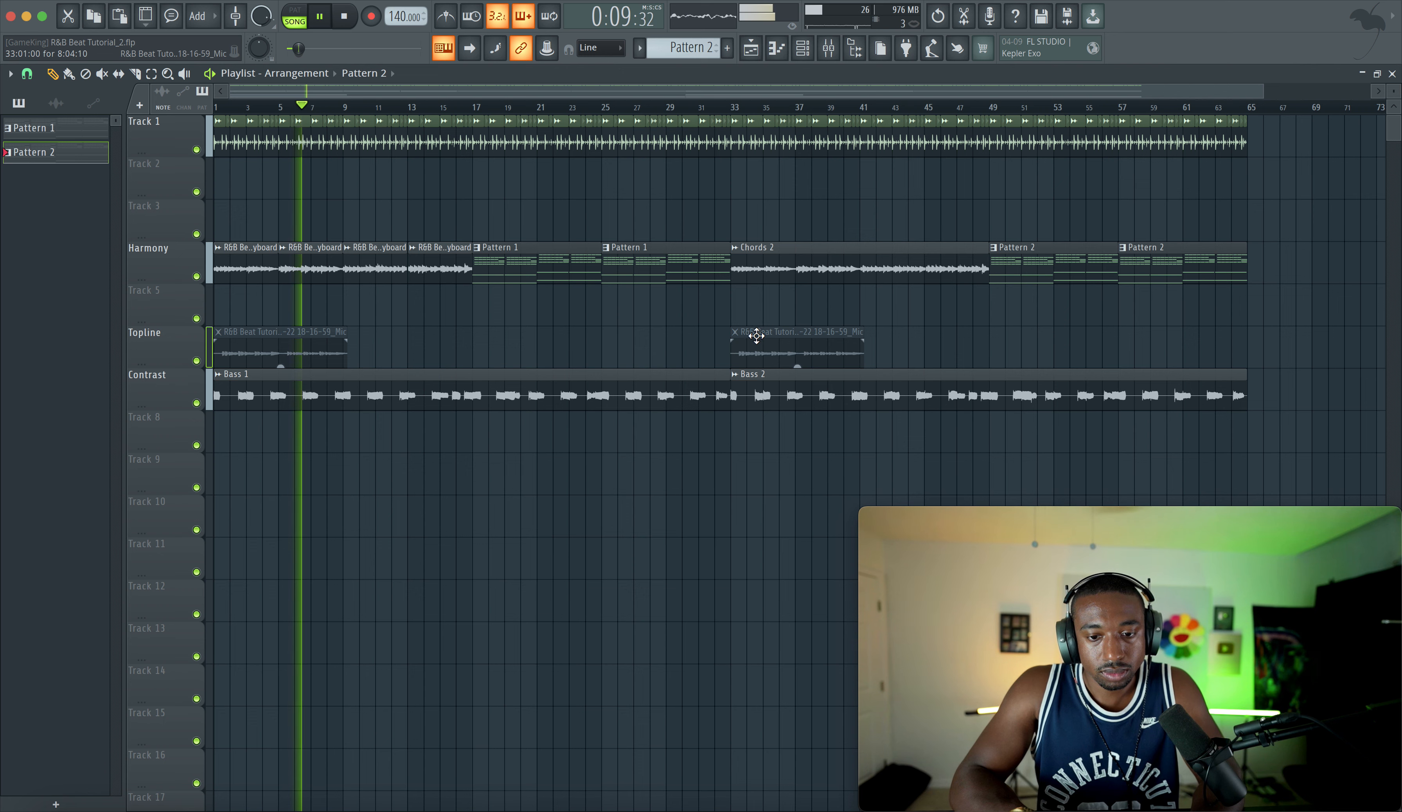
# Step: Make the muted Topline audio clip at bar 33 unique and rename it "vocals 2"
pyautogui.rightClick(738, 335)
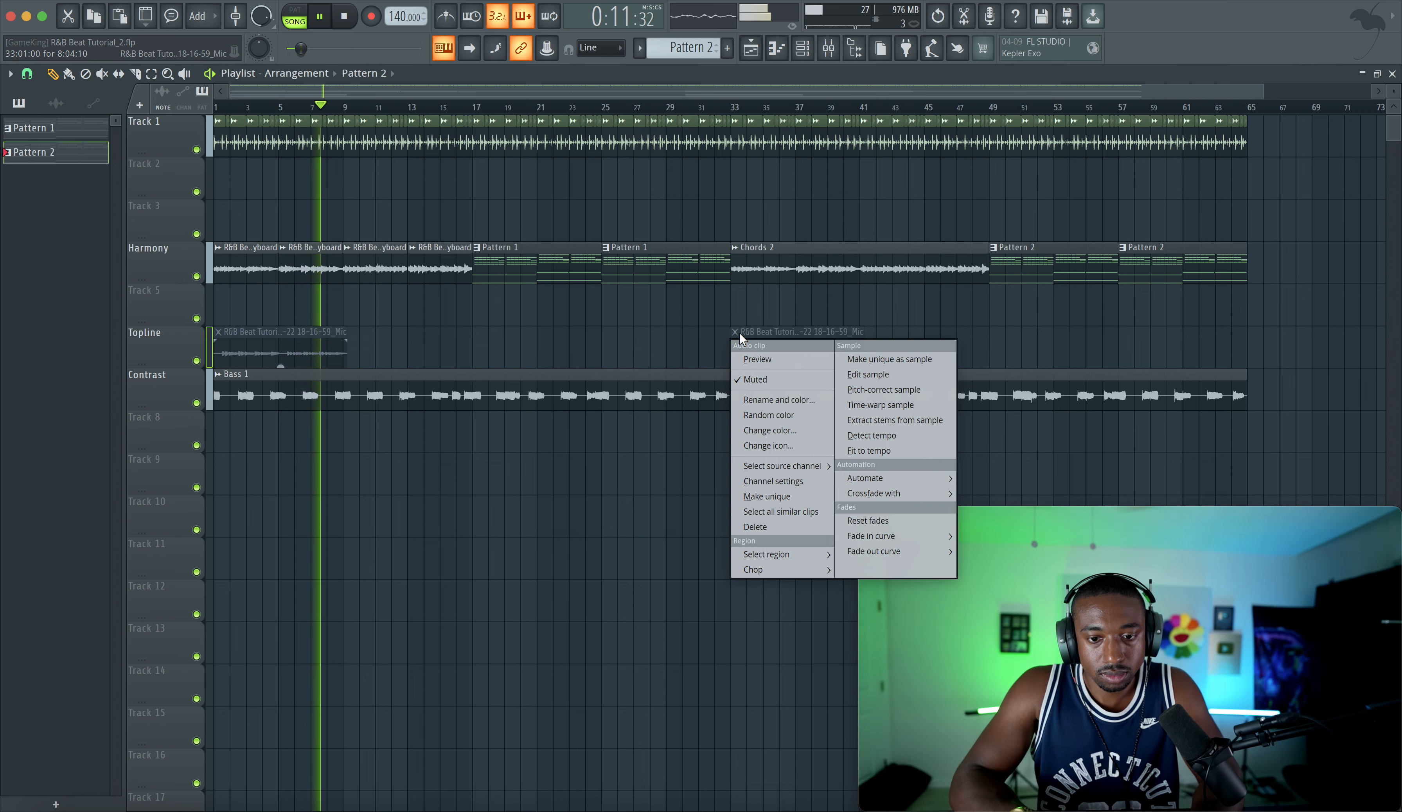
pyautogui.click(771, 496)
pyautogui.click(735, 333)
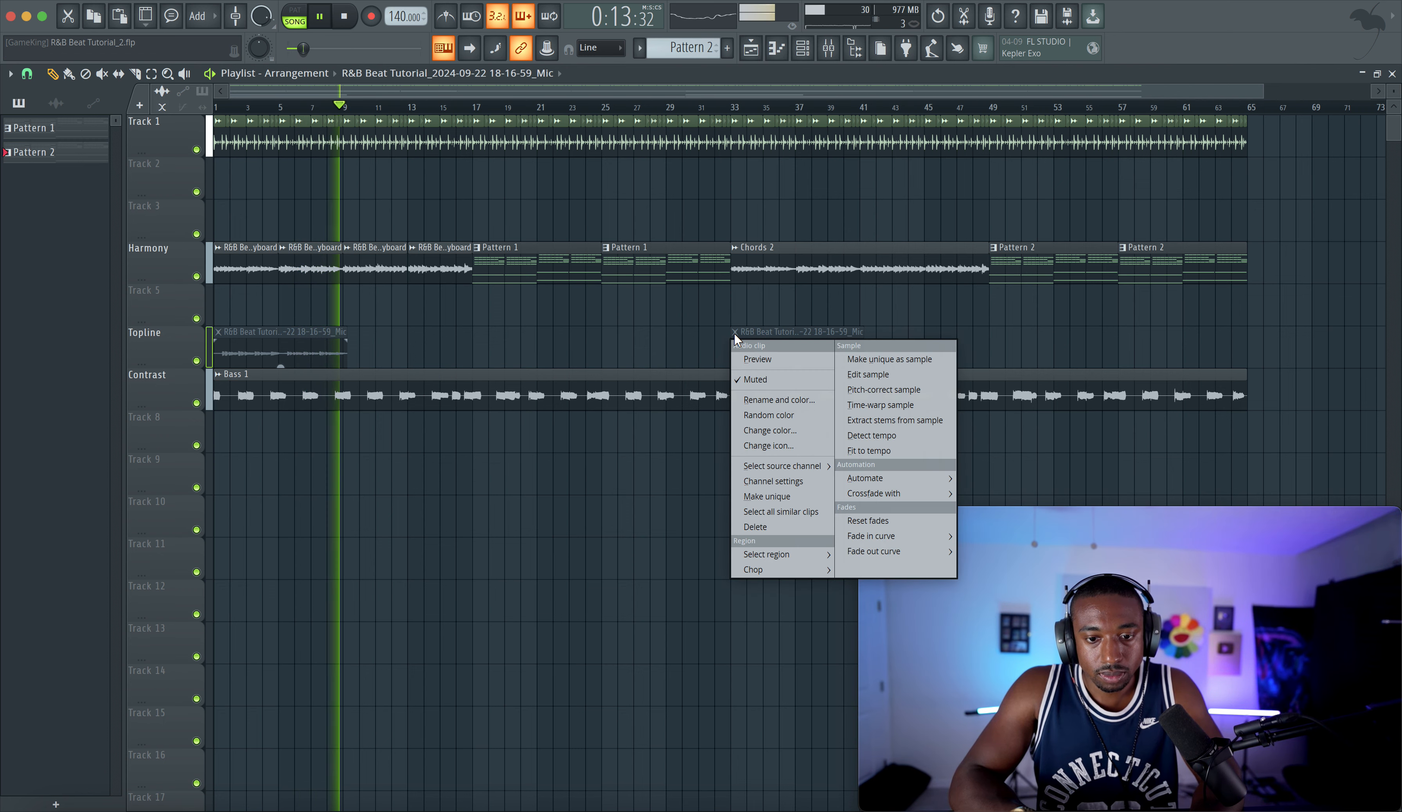
pyautogui.write('rVocals 2')
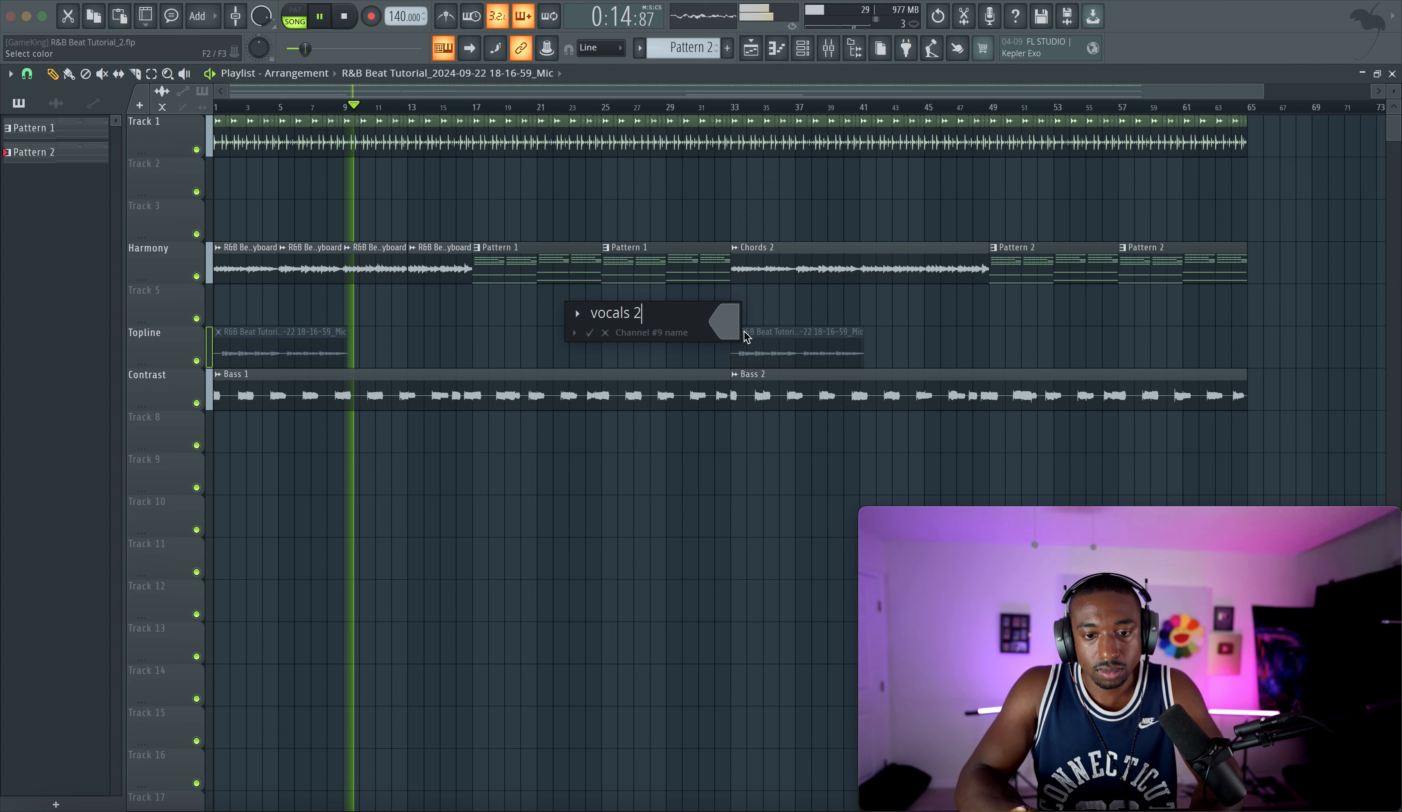
pyautogui.press('Return')
# Step: Set the vocals 2 clip's time-stretching mode to Auto and lower its time-stretching pitch
pyautogui.click(735, 334)
pyautogui.click(758, 321)
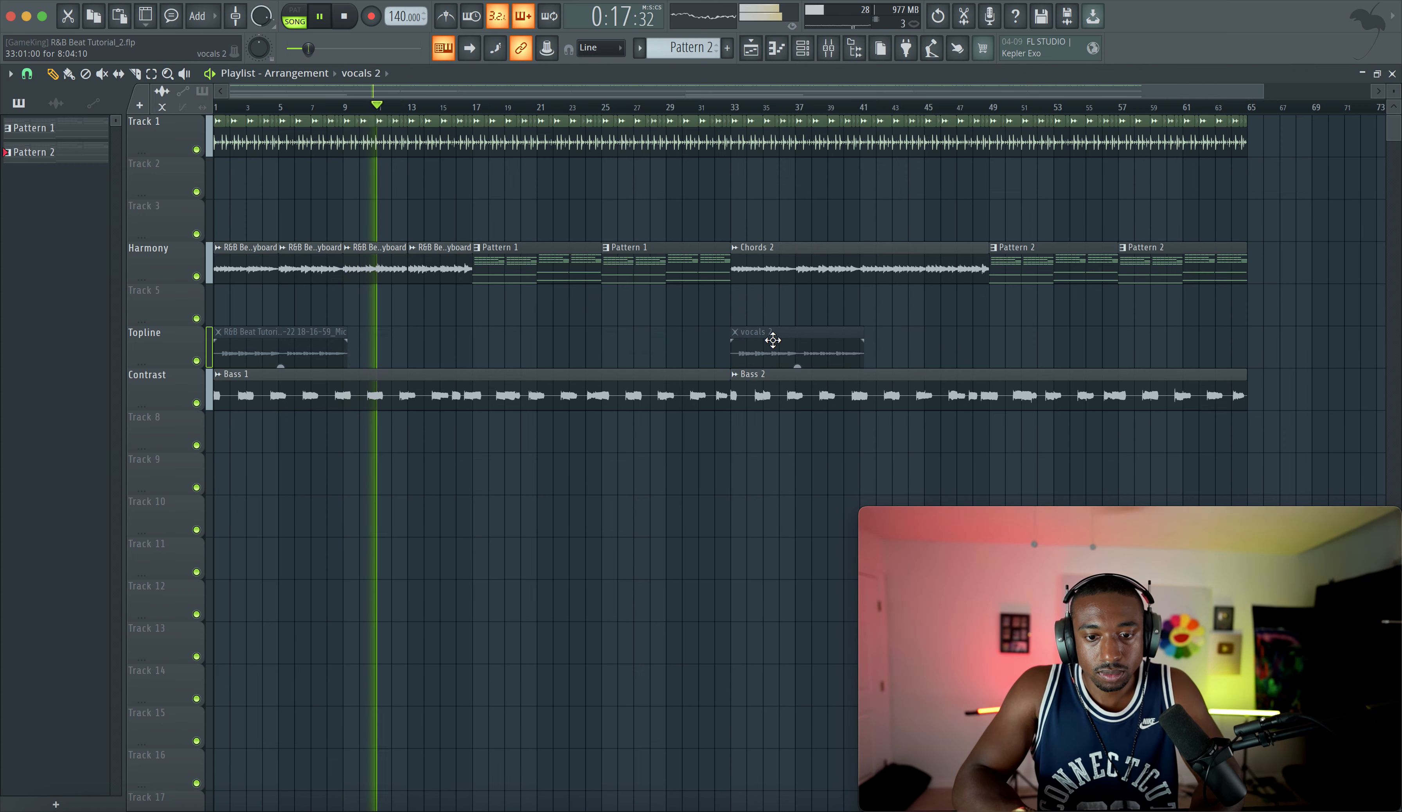
pyautogui.doubleClick(773, 340)
pyautogui.click(530, 328)
pyautogui.click(516, 372)
pyautogui.click(527, 328)
pyautogui.click(523, 356)
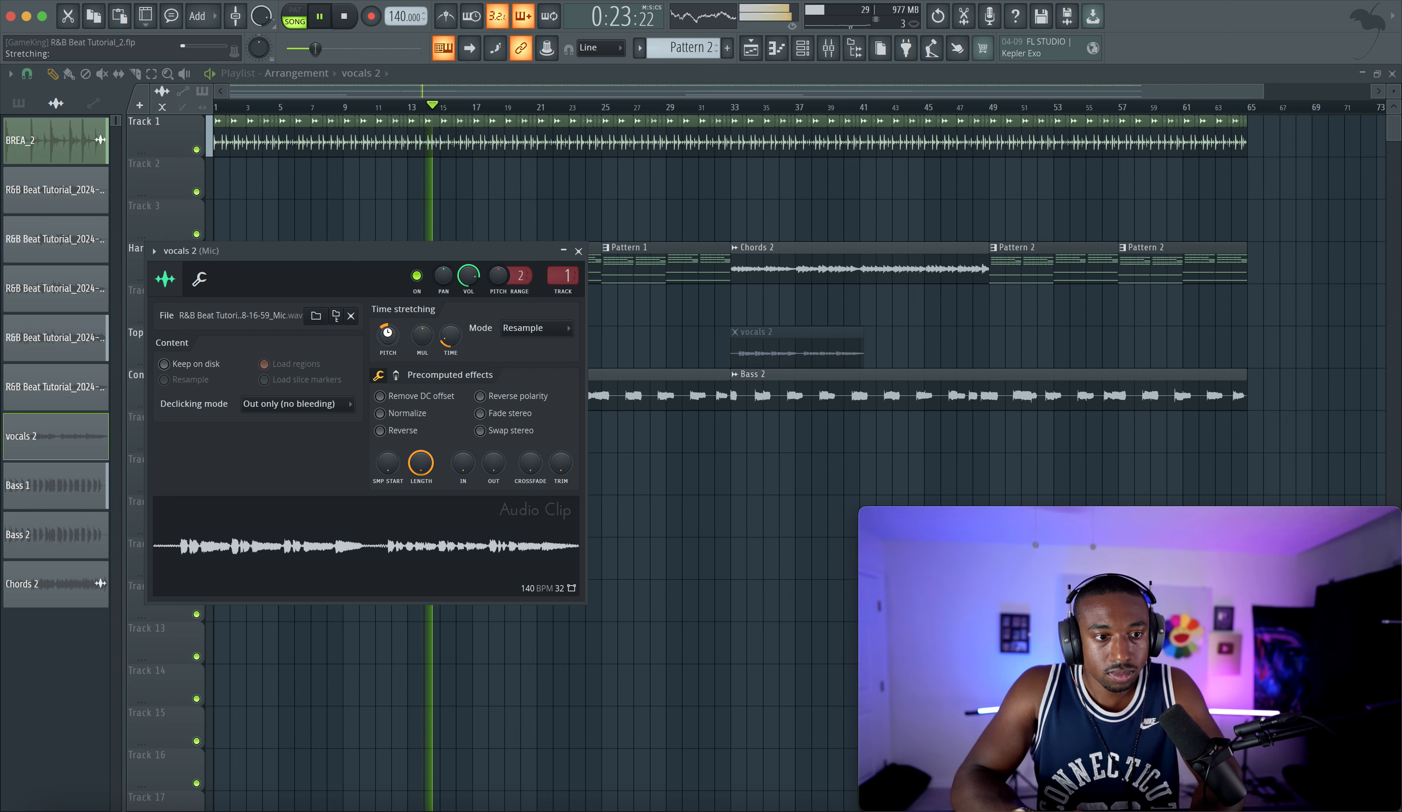
pyautogui.click(578, 252)
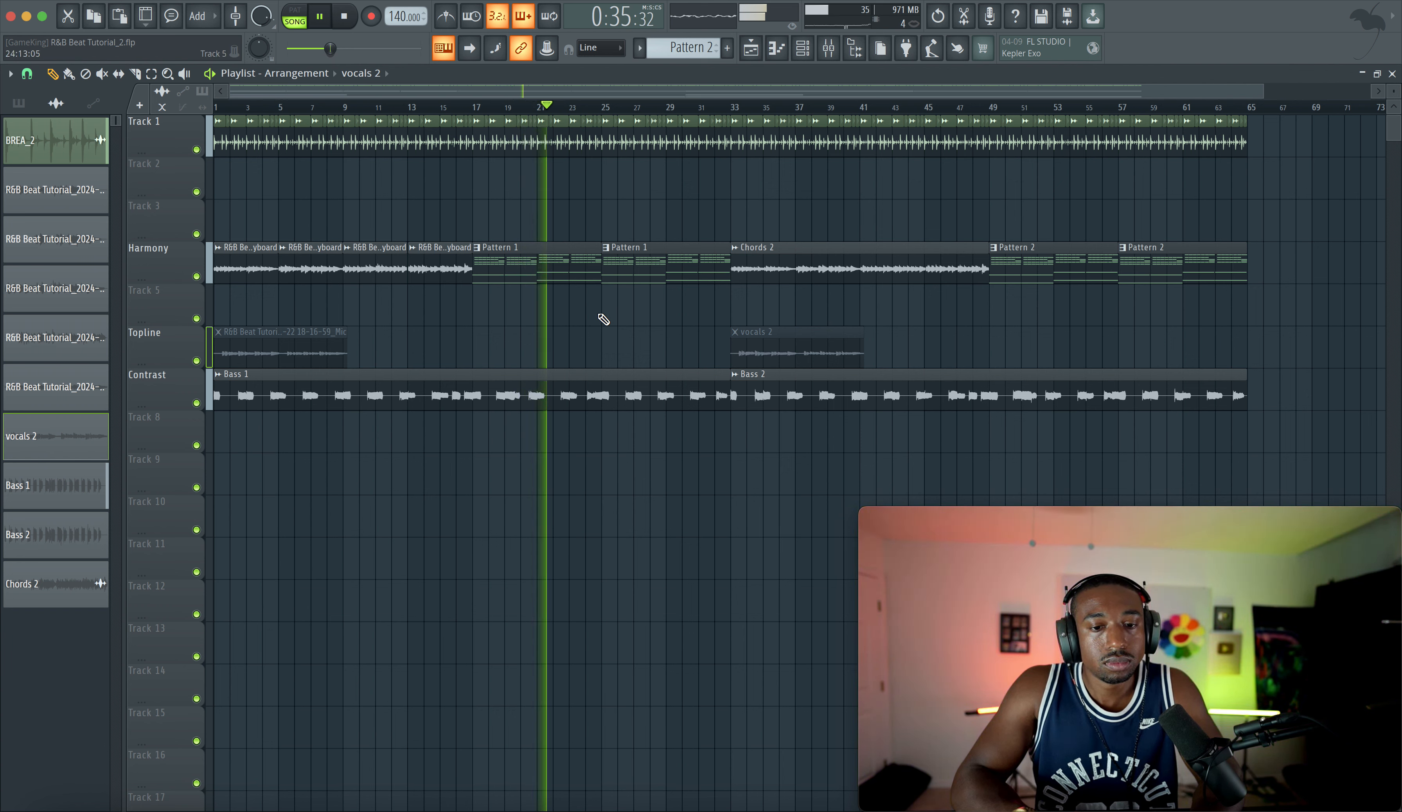
# Step: Recolor all audio clips from BREA_2 to Chords 2 with a gradient from light magenta #DC50B6 to blue
pyautogui.click(61, 144)
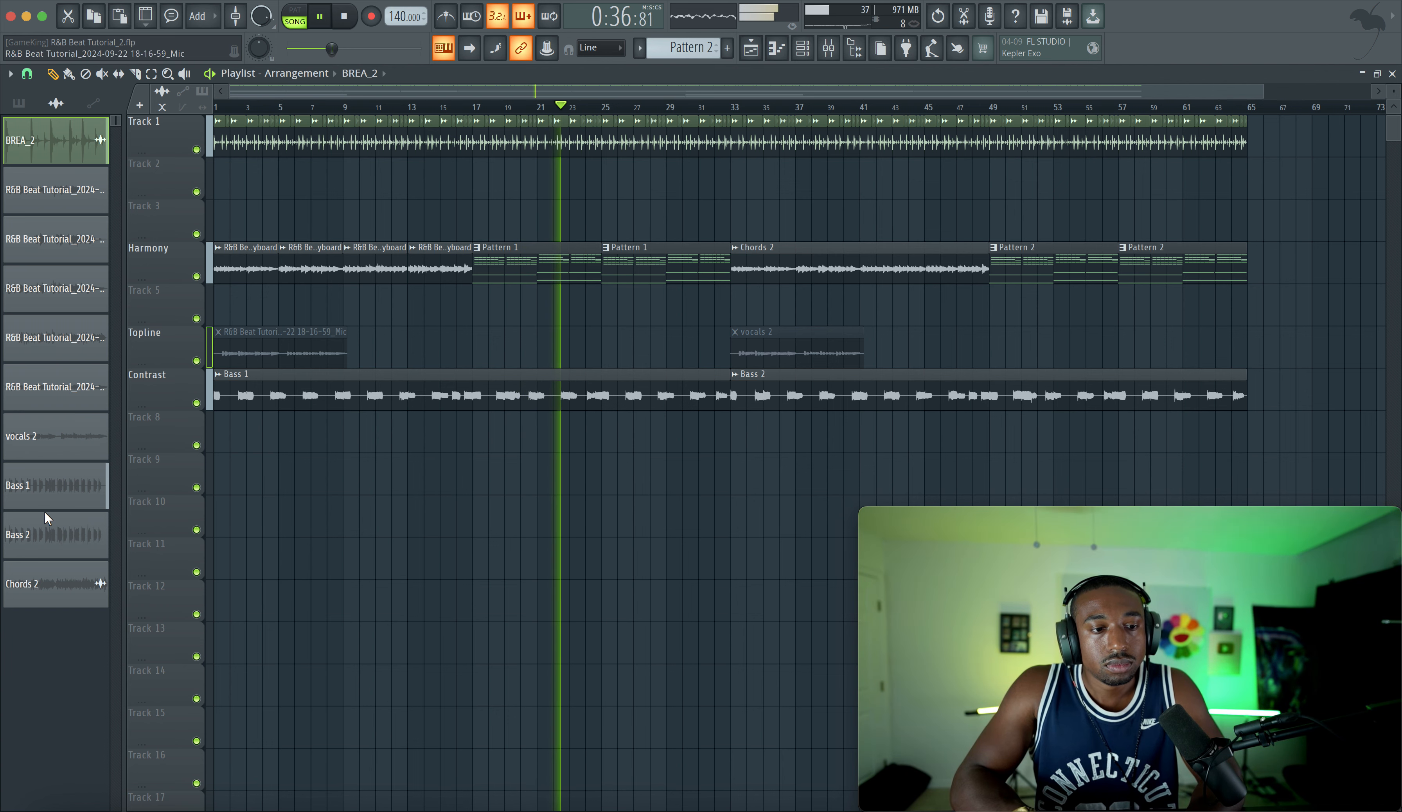
pyautogui.rightClick(56, 583)
pyautogui.click(95, 638)
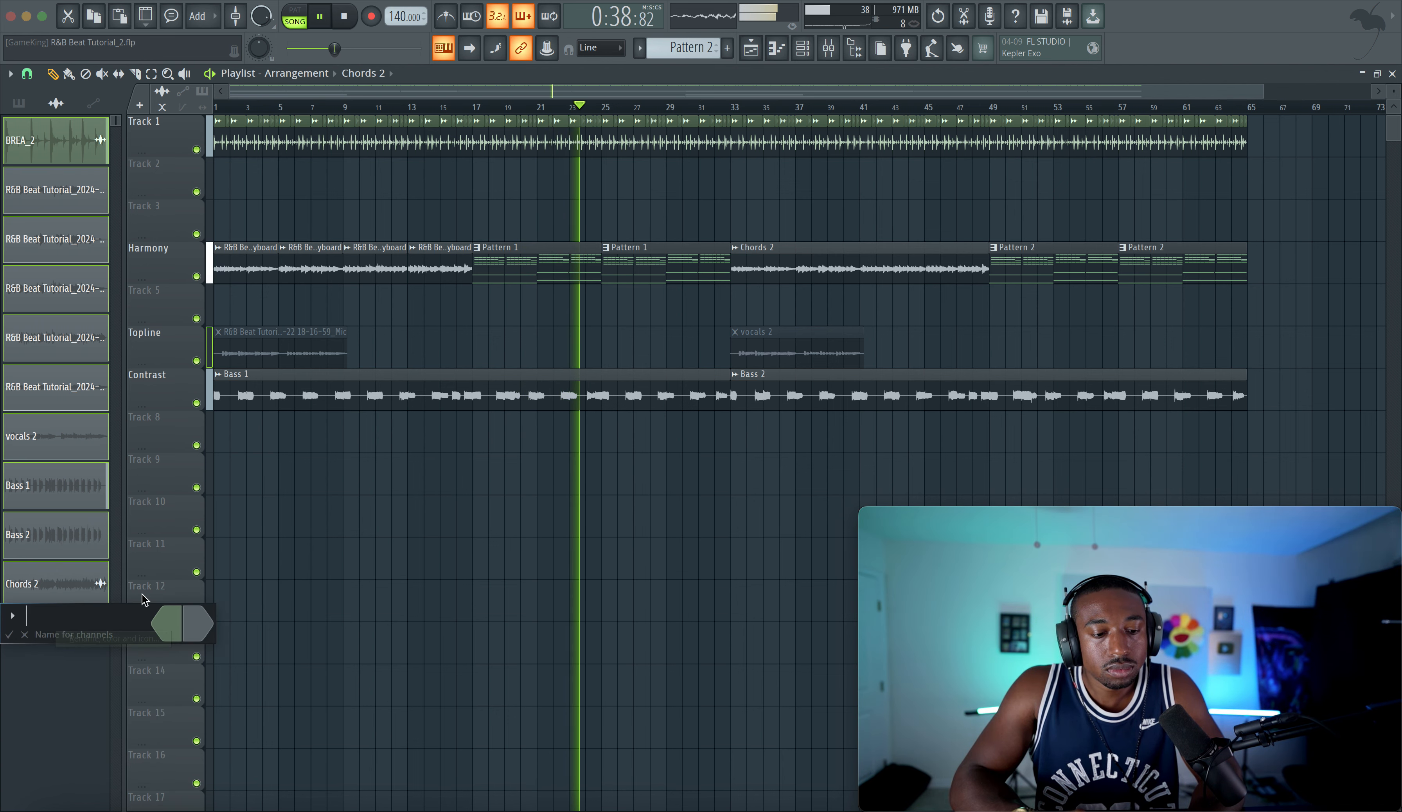
pyautogui.click(167, 623)
pyautogui.click(278, 673)
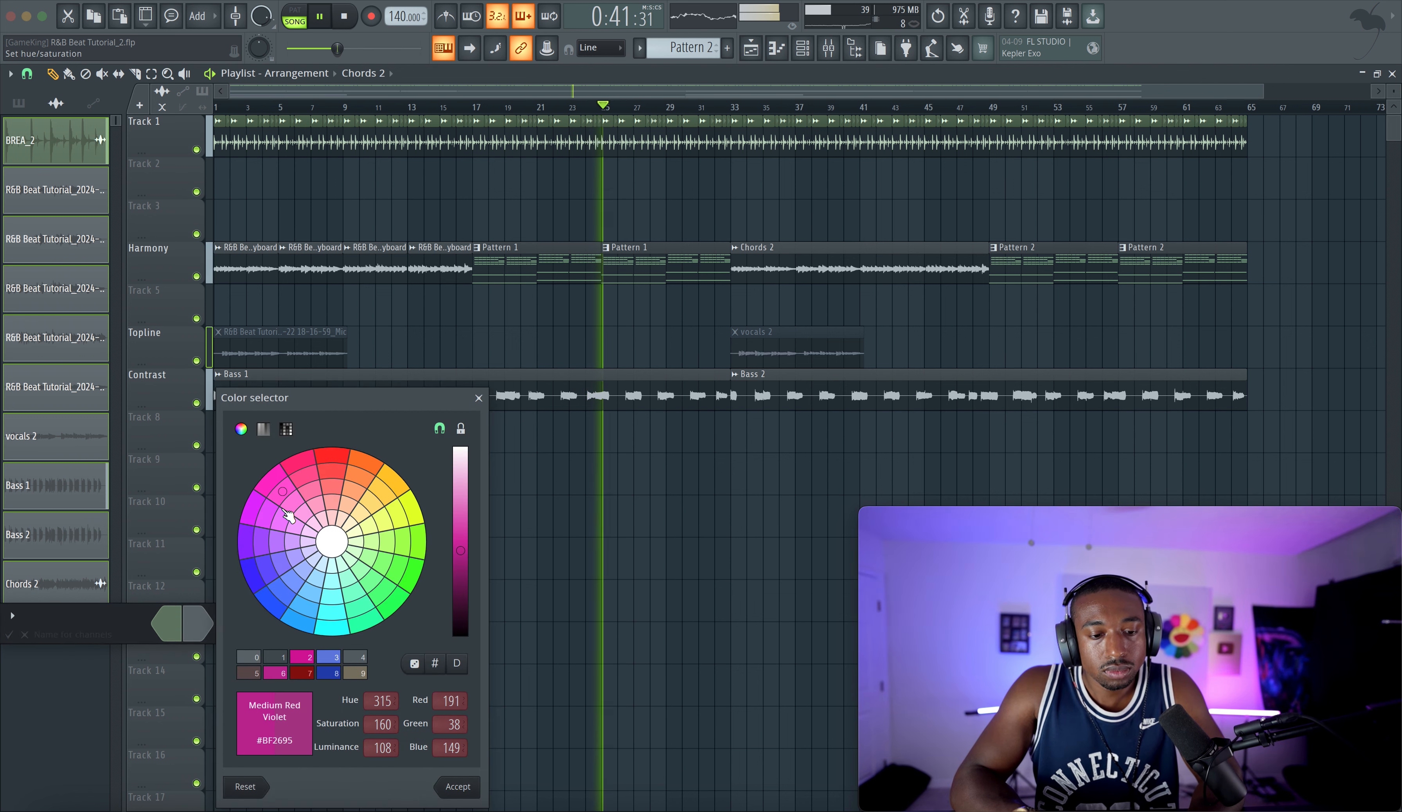
pyautogui.click(461, 531)
pyautogui.press('Return')
pyautogui.click(204, 639)
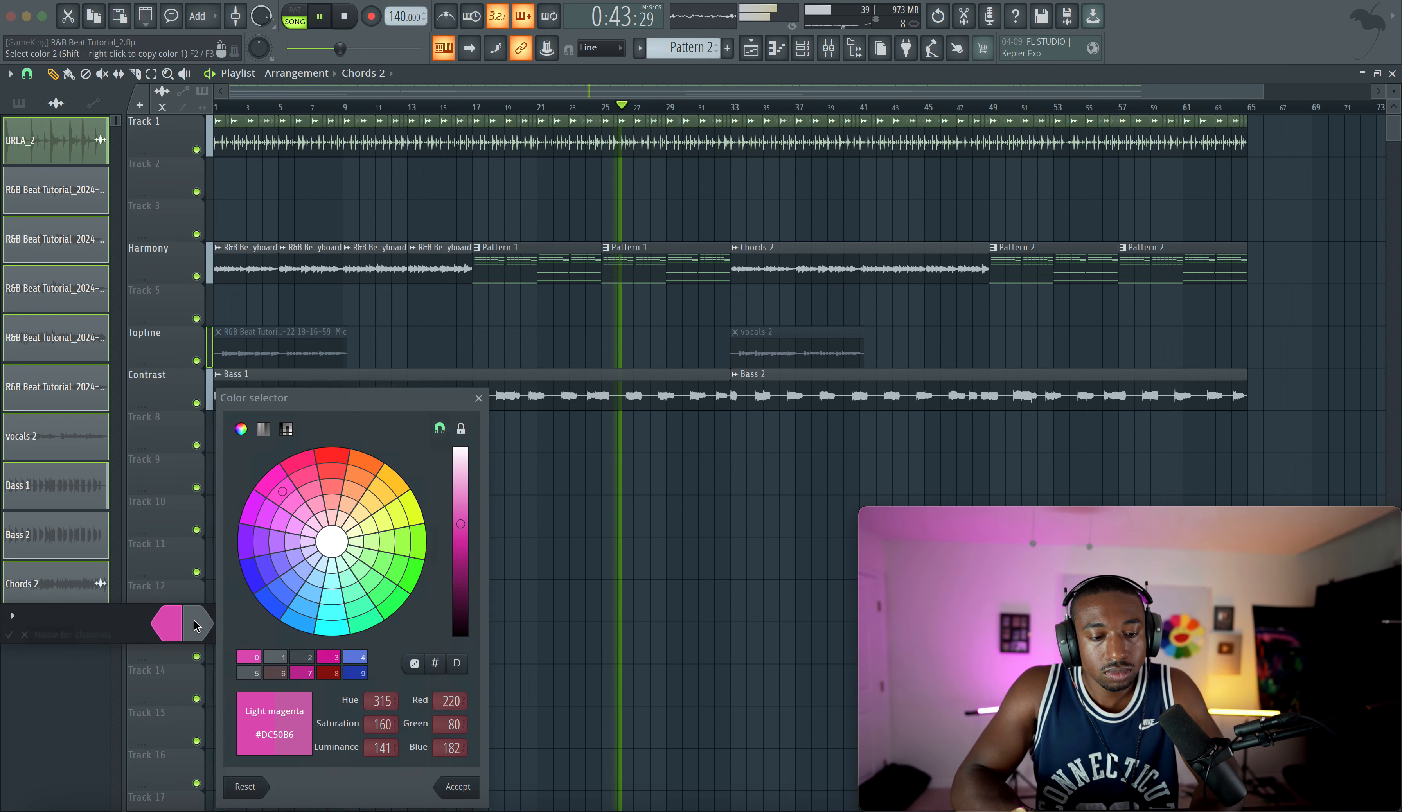
pyautogui.click(355, 665)
pyautogui.press('Return')
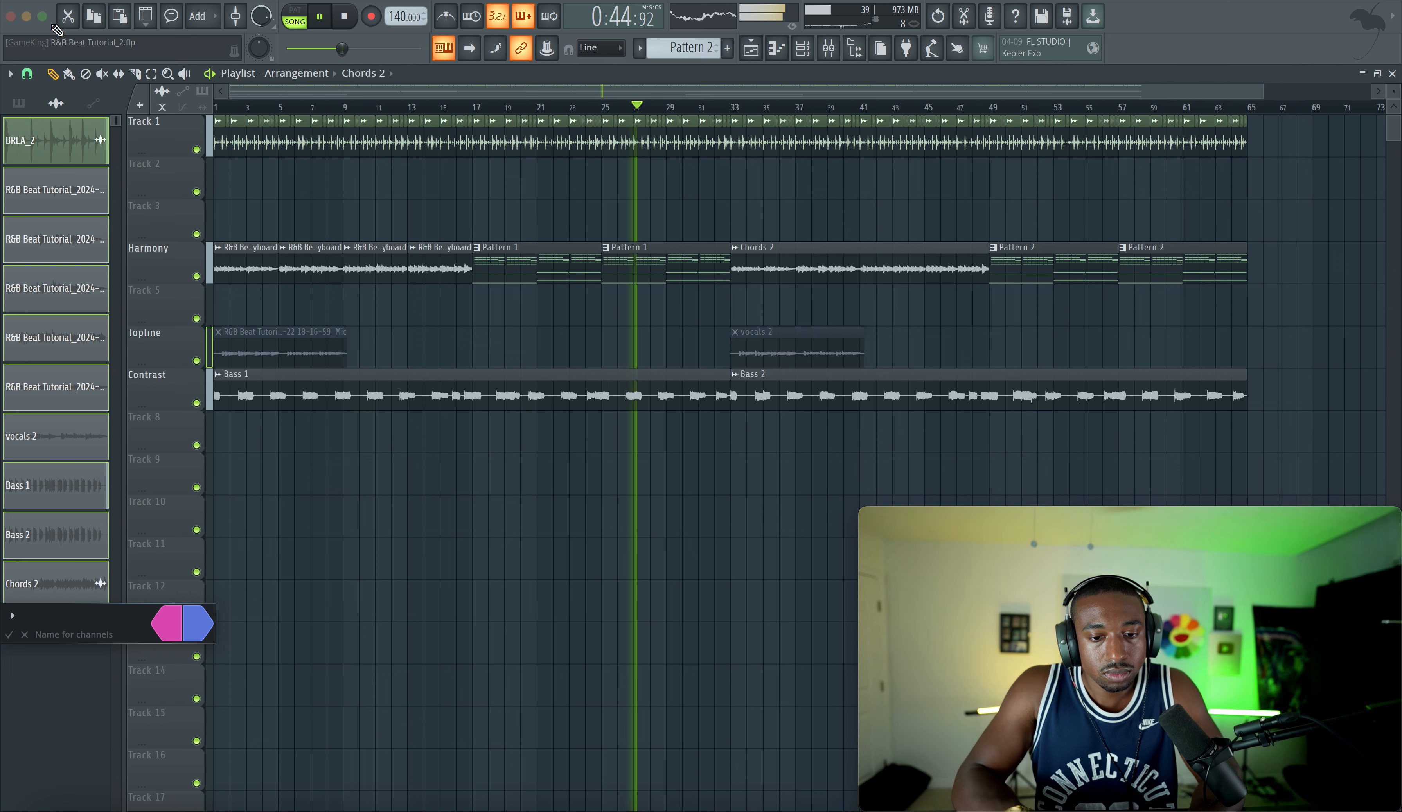
pyautogui.press('Return')
# Step: Recolor Pattern 1 and Pattern 2 with a gradient from light magenta #DC50B6 to blue
pyautogui.click(19, 103)
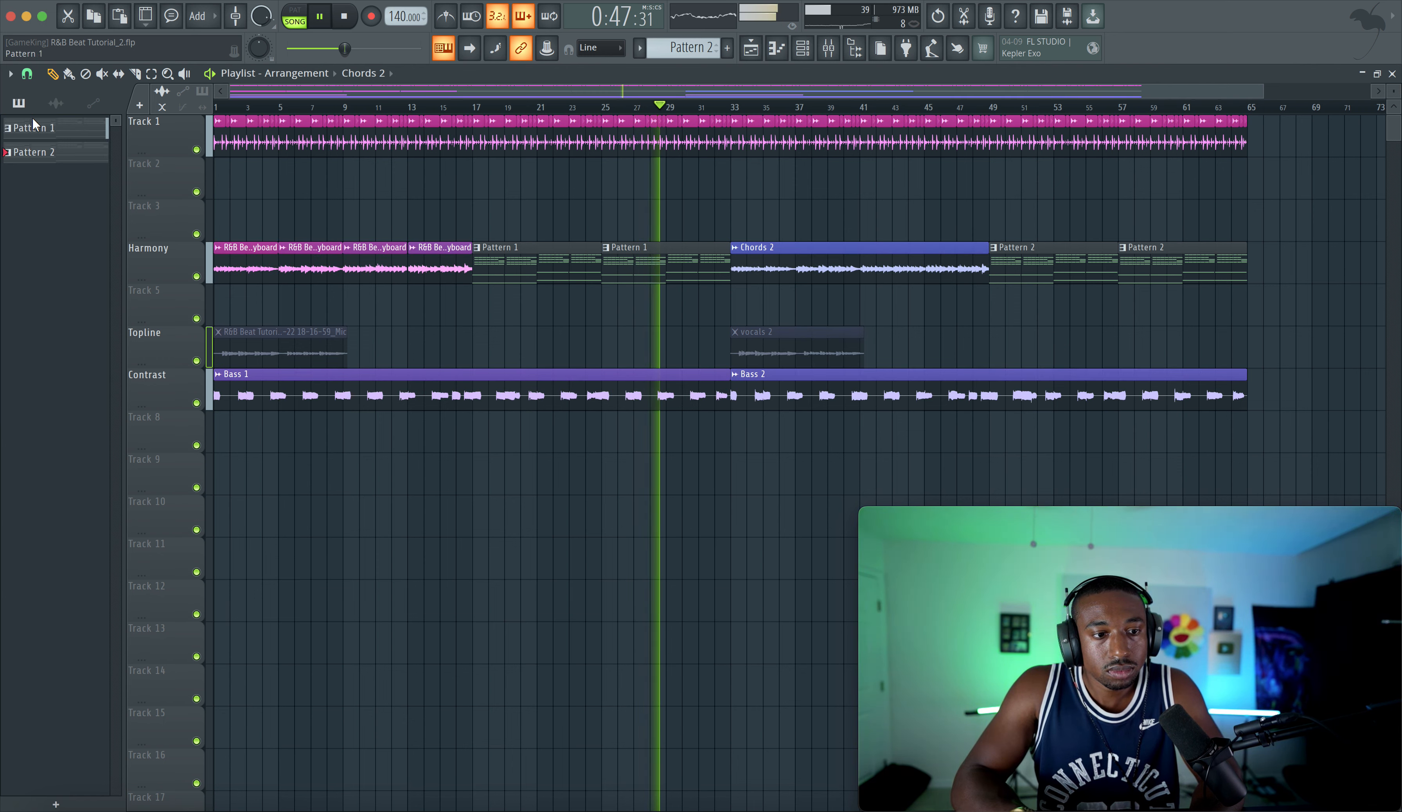
pyautogui.rightClick(32, 148)
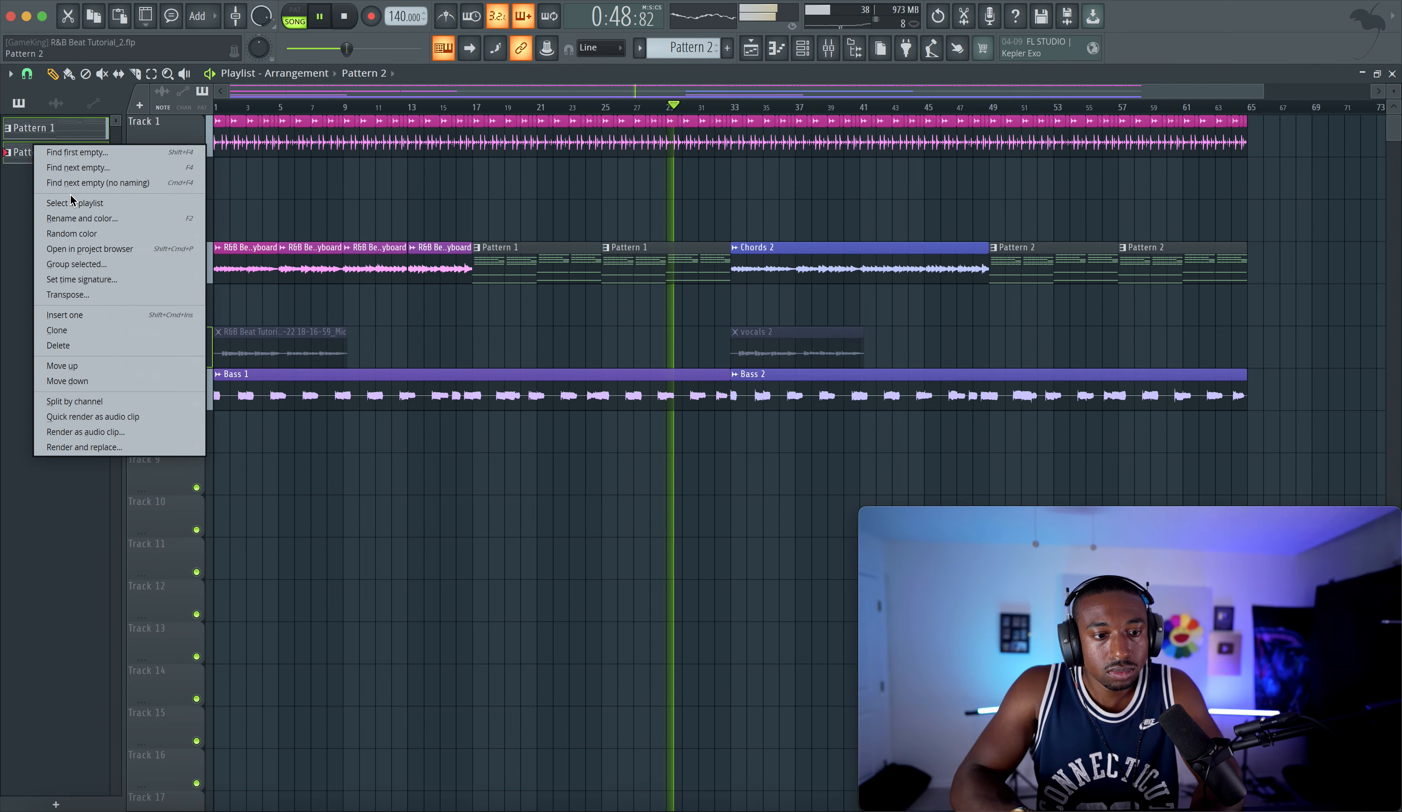
pyautogui.click(86, 217)
pyautogui.click(163, 208)
pyautogui.click(249, 456)
pyautogui.press('Return')
pyautogui.click(195, 210)
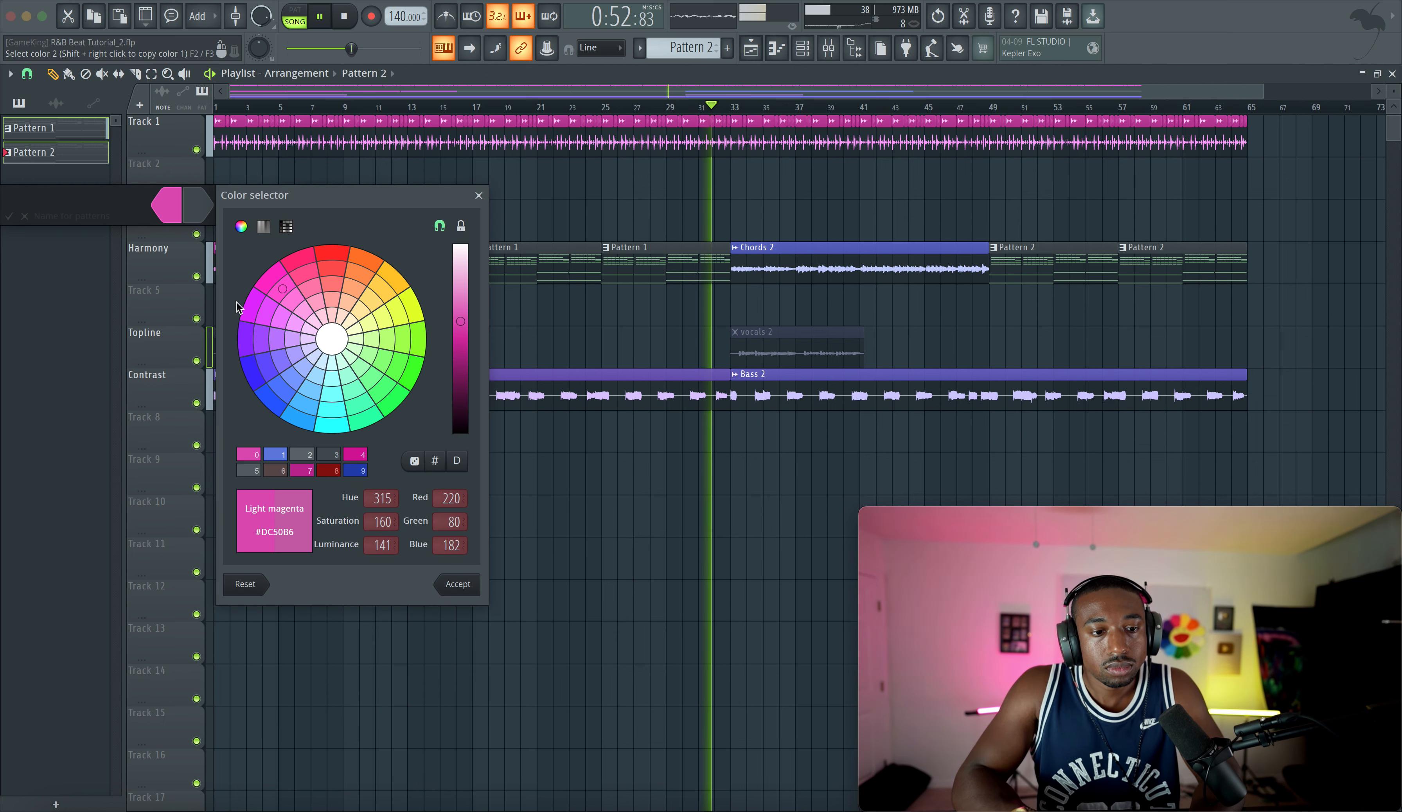
pyautogui.click(281, 457)
pyautogui.press('Return')
pyautogui.press('Return')
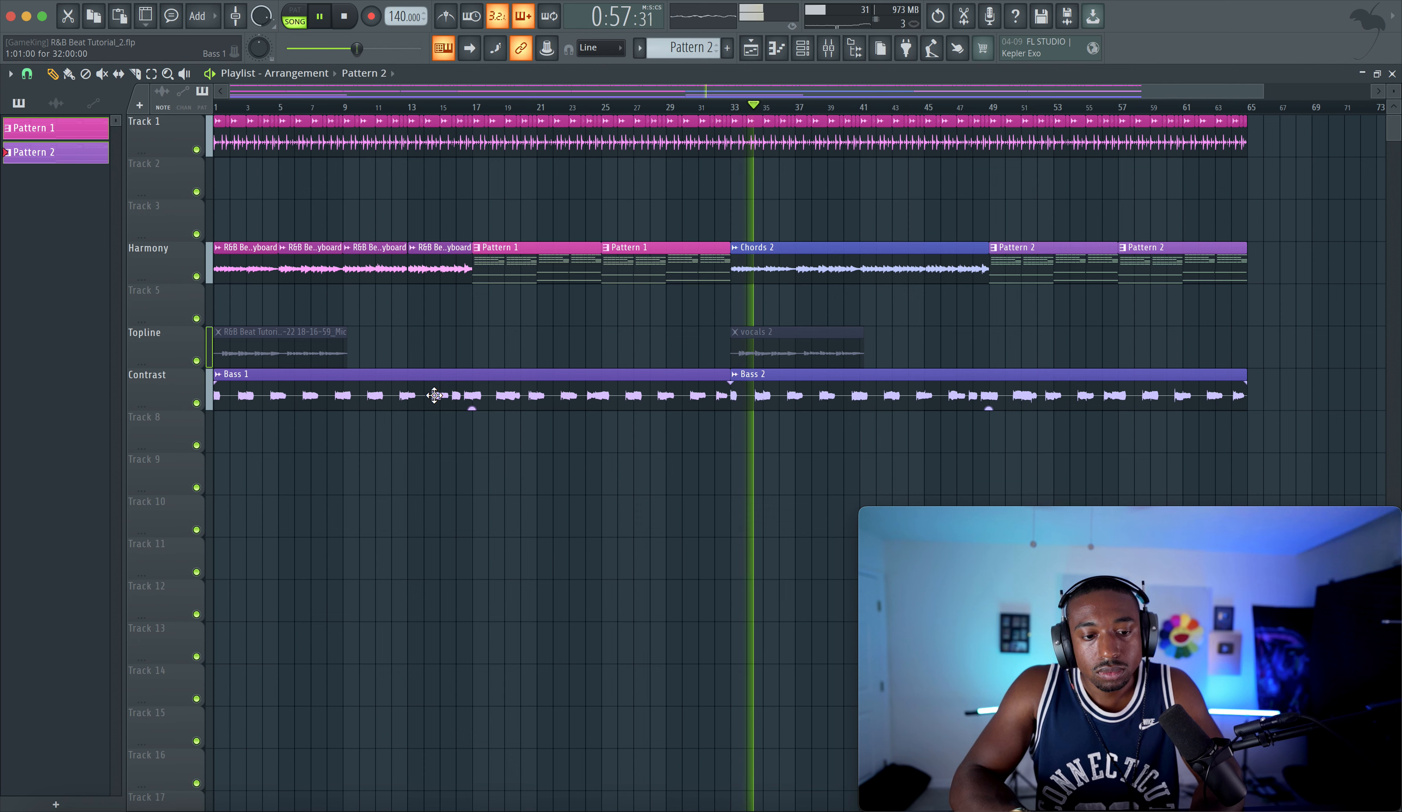
# Step: Stop playback and add a timeline marker named "key change" at bar 33
pyautogui.press('space')
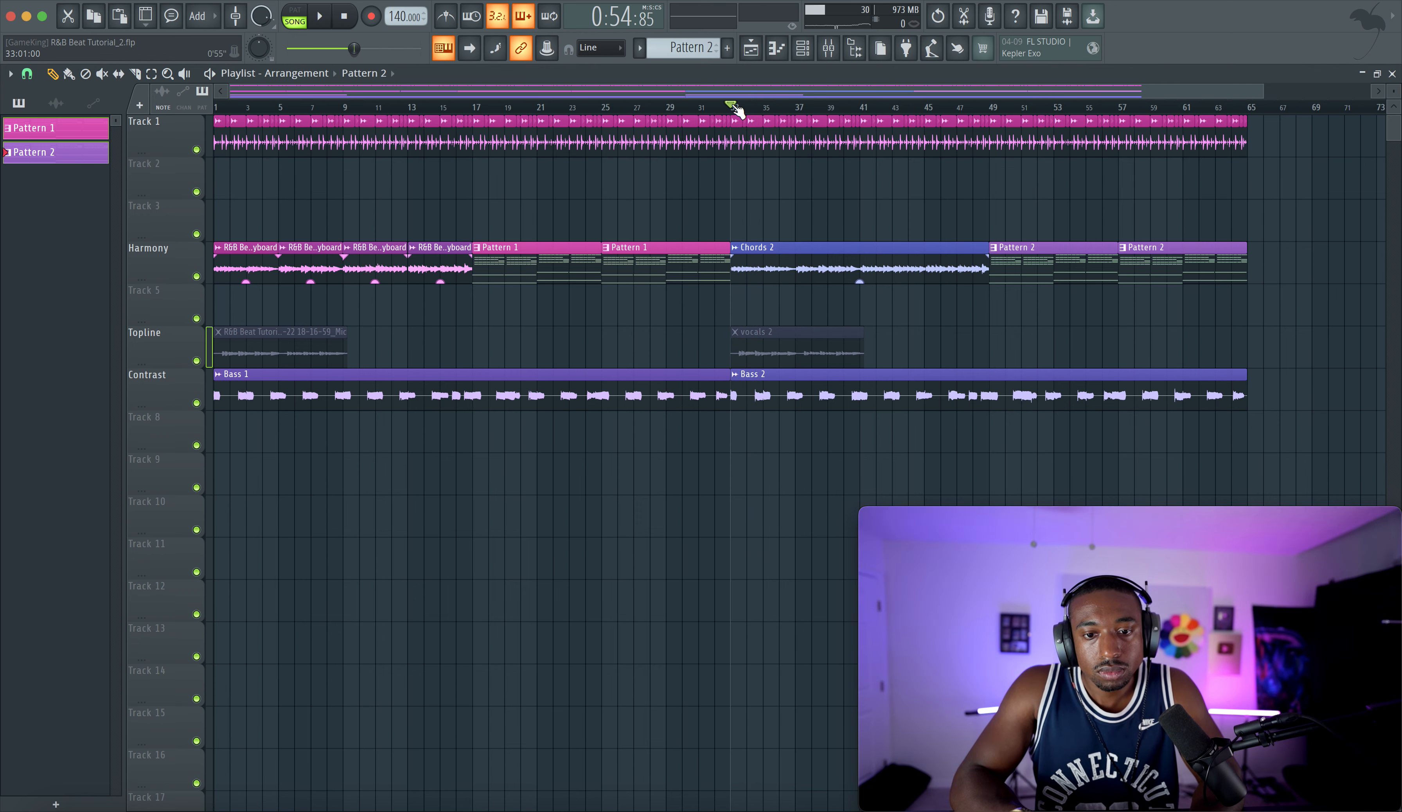
pyautogui.hotkey('alt', 't')
pyautogui.write('key change')
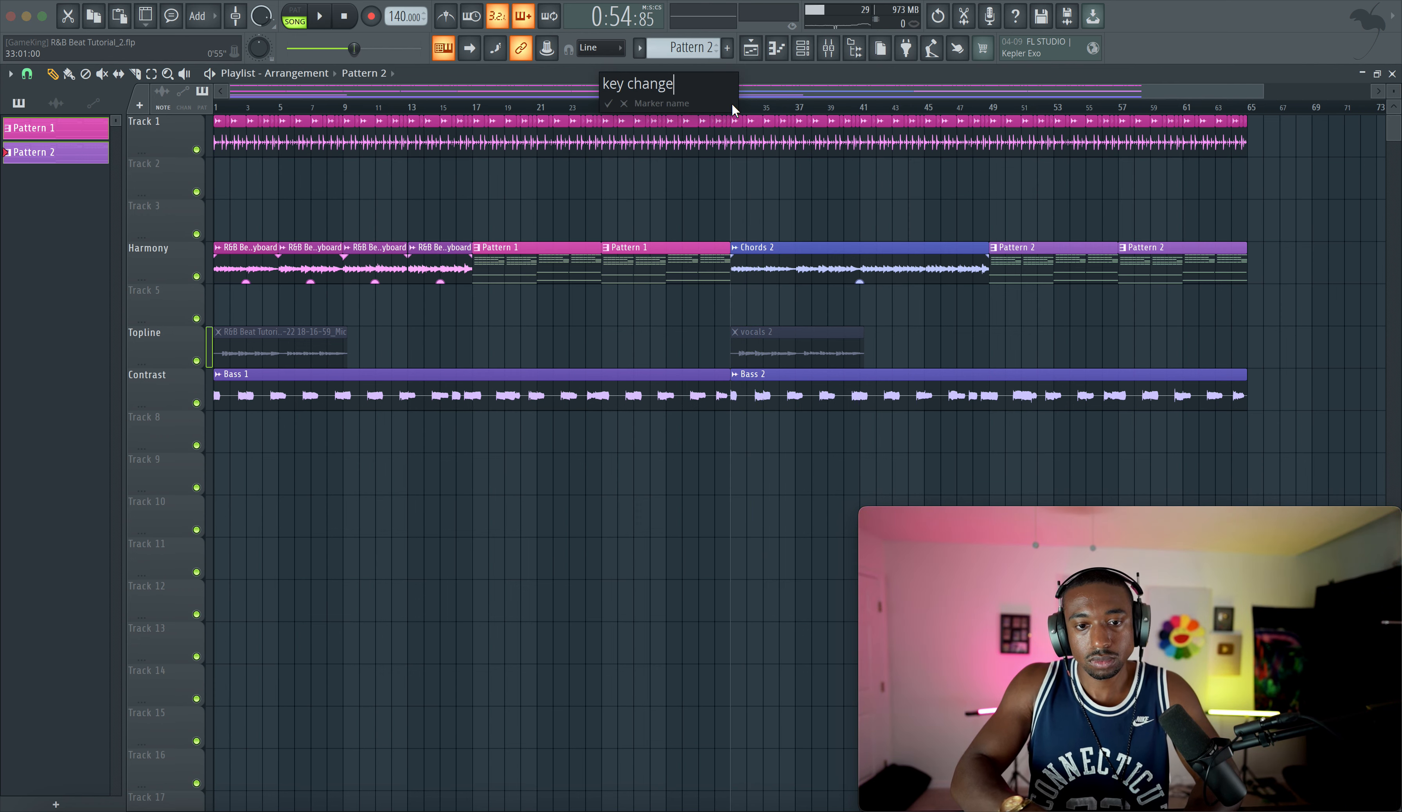
pyautogui.press('Return')
# Step: Play the section from the key change marker and check the levels in the mixer
pyautogui.press('space')
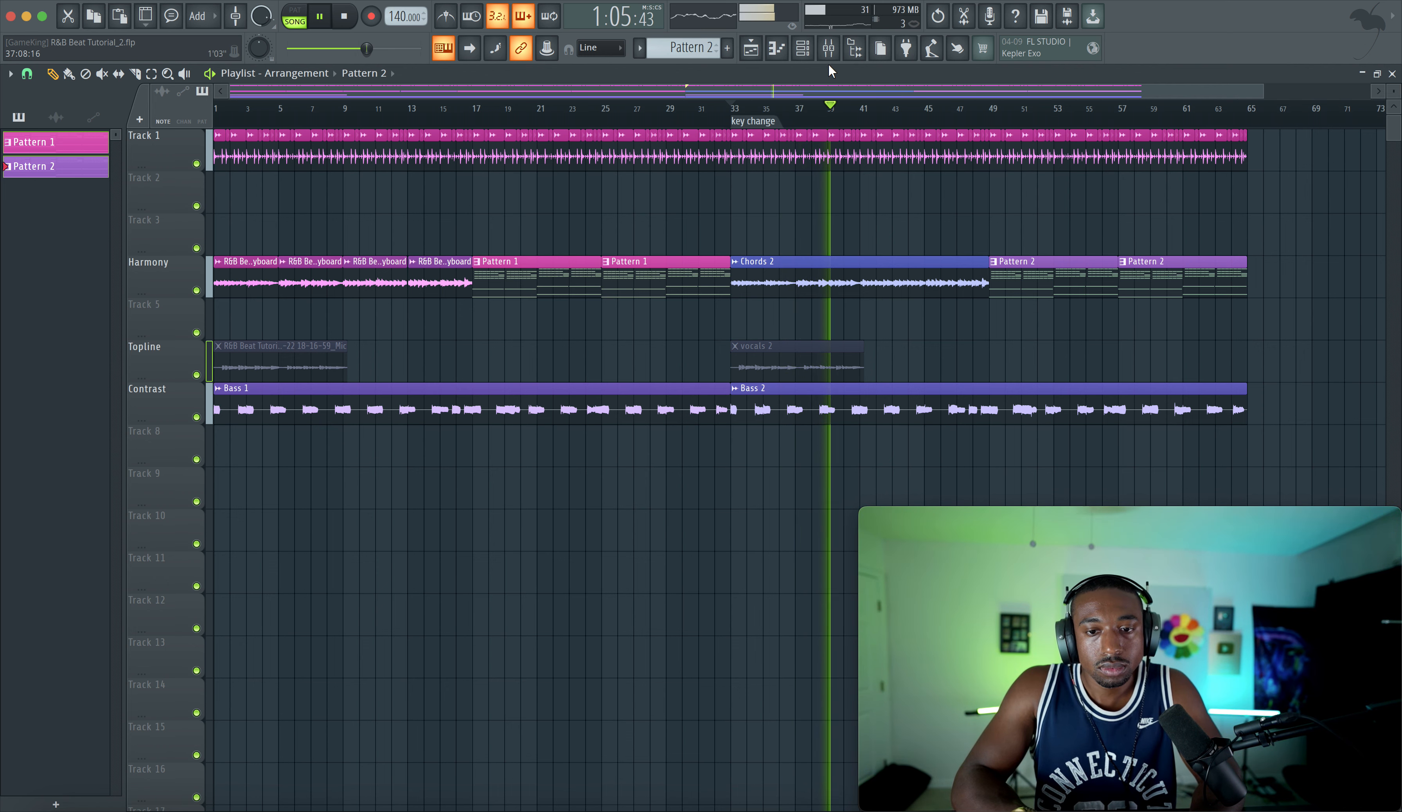
pyautogui.click(828, 48)
pyautogui.press('space')
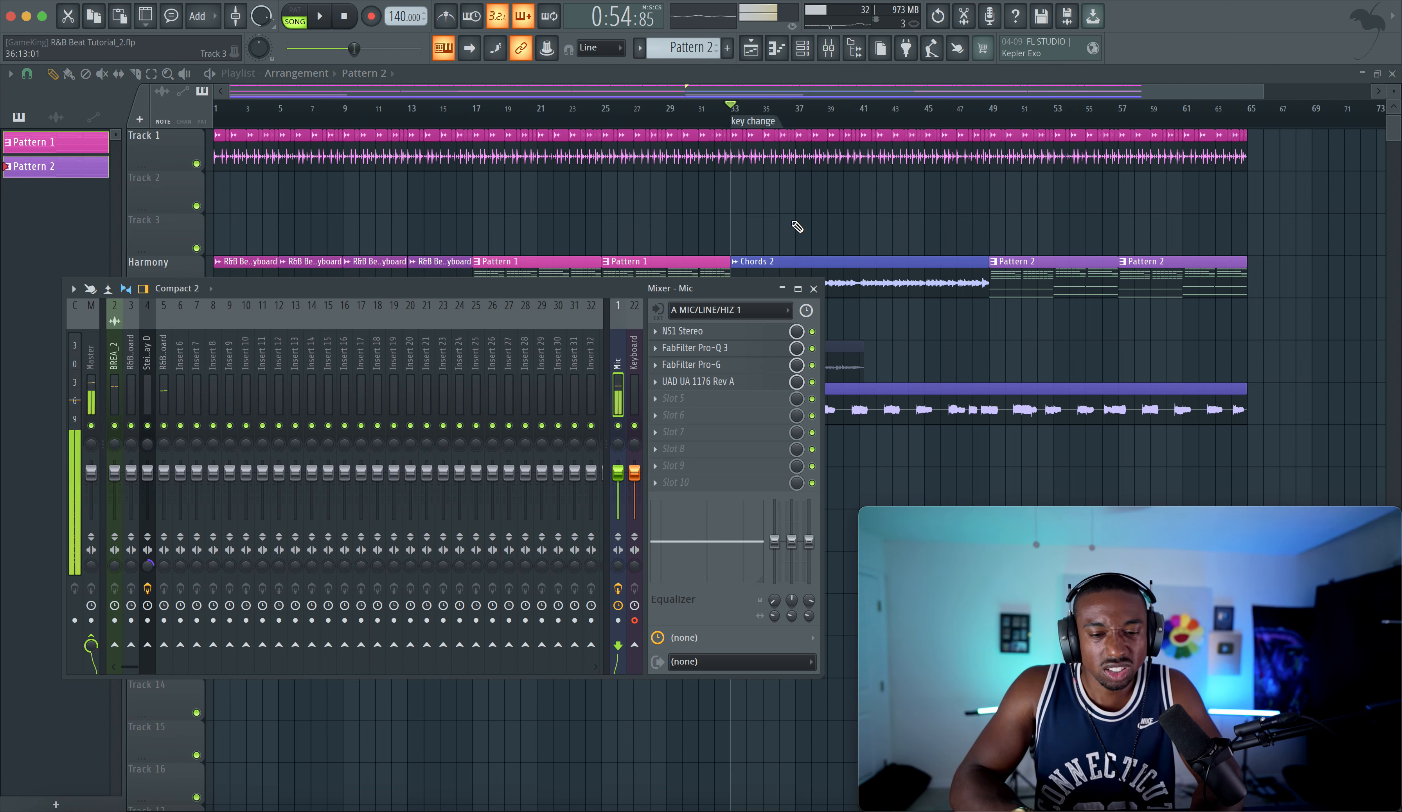
pyautogui.press('F9')
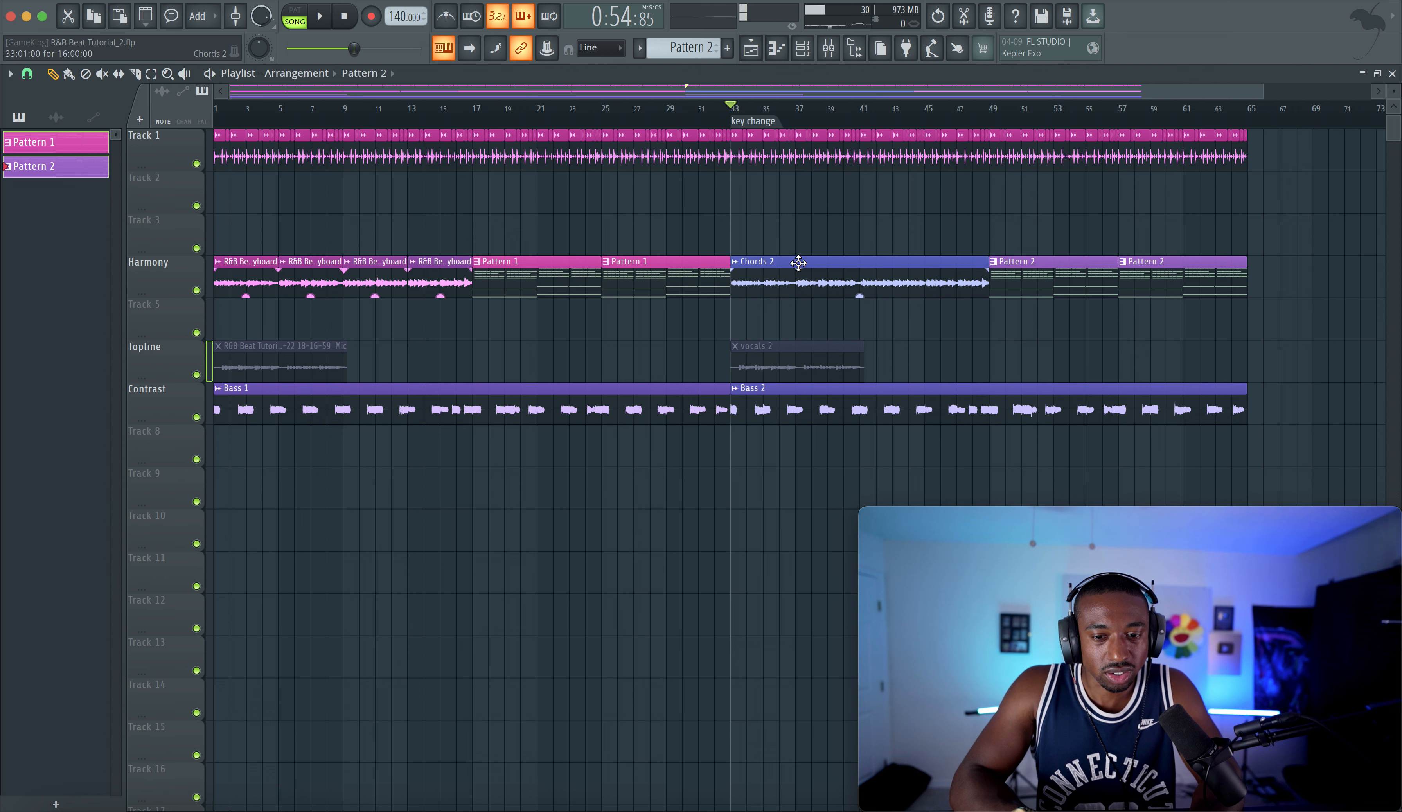
# Step: Set the Chords 2 clip's time-stretching mode to Stretch
pyautogui.doubleClick(753, 279)
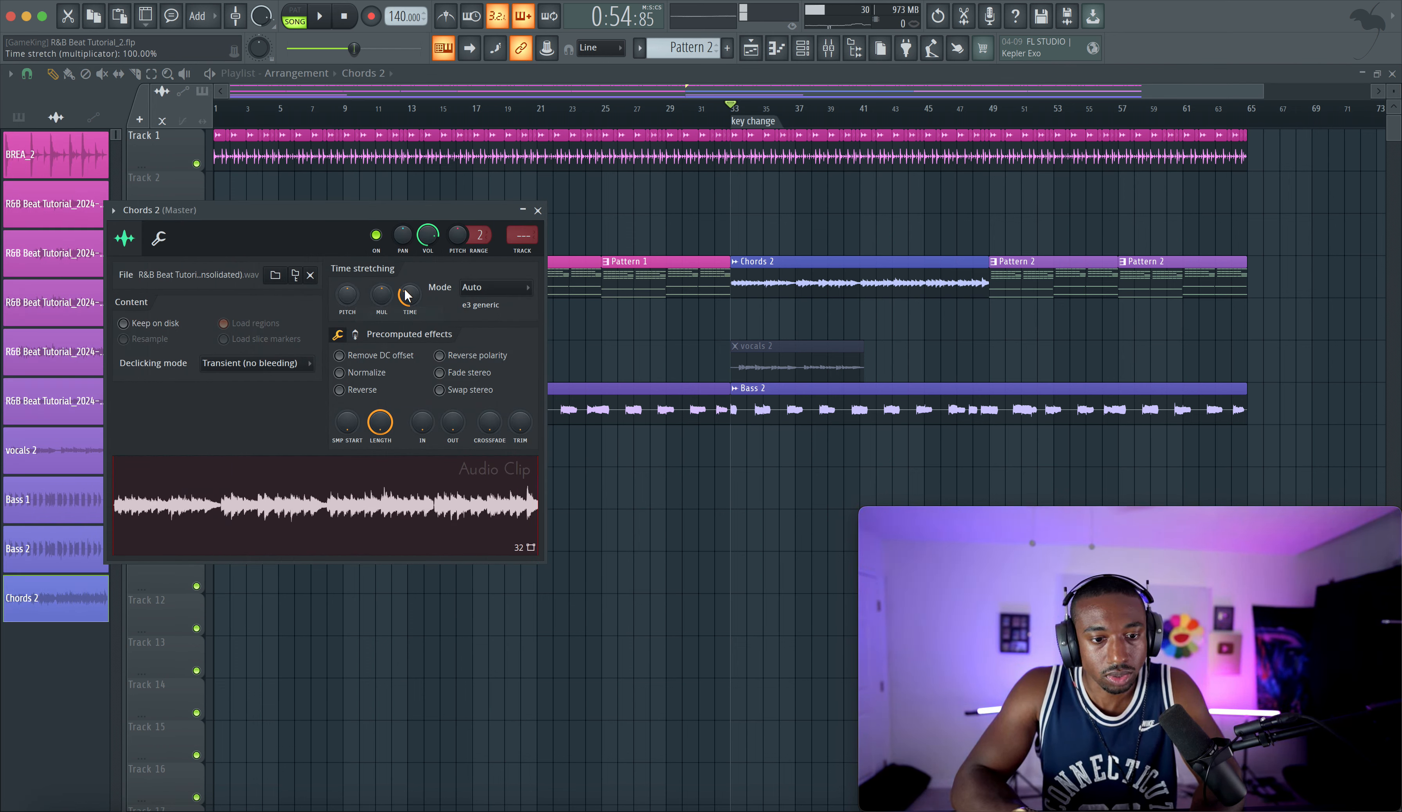
pyautogui.click(466, 291)
pyautogui.click(467, 332)
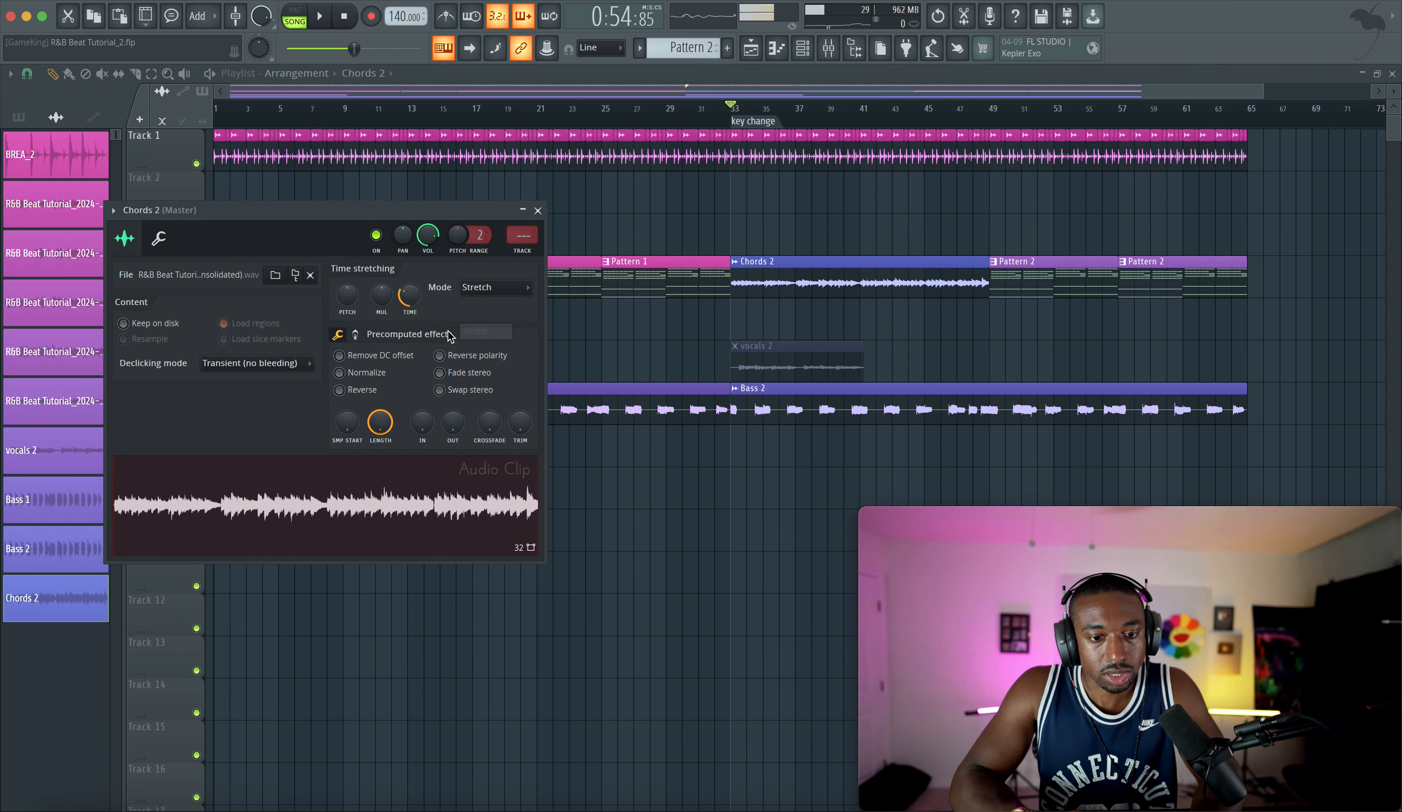
# Step: Set Bass 2's time-stretching mode to Stretch and its pitch shift to +100 cents
pyautogui.doubleClick(803, 392)
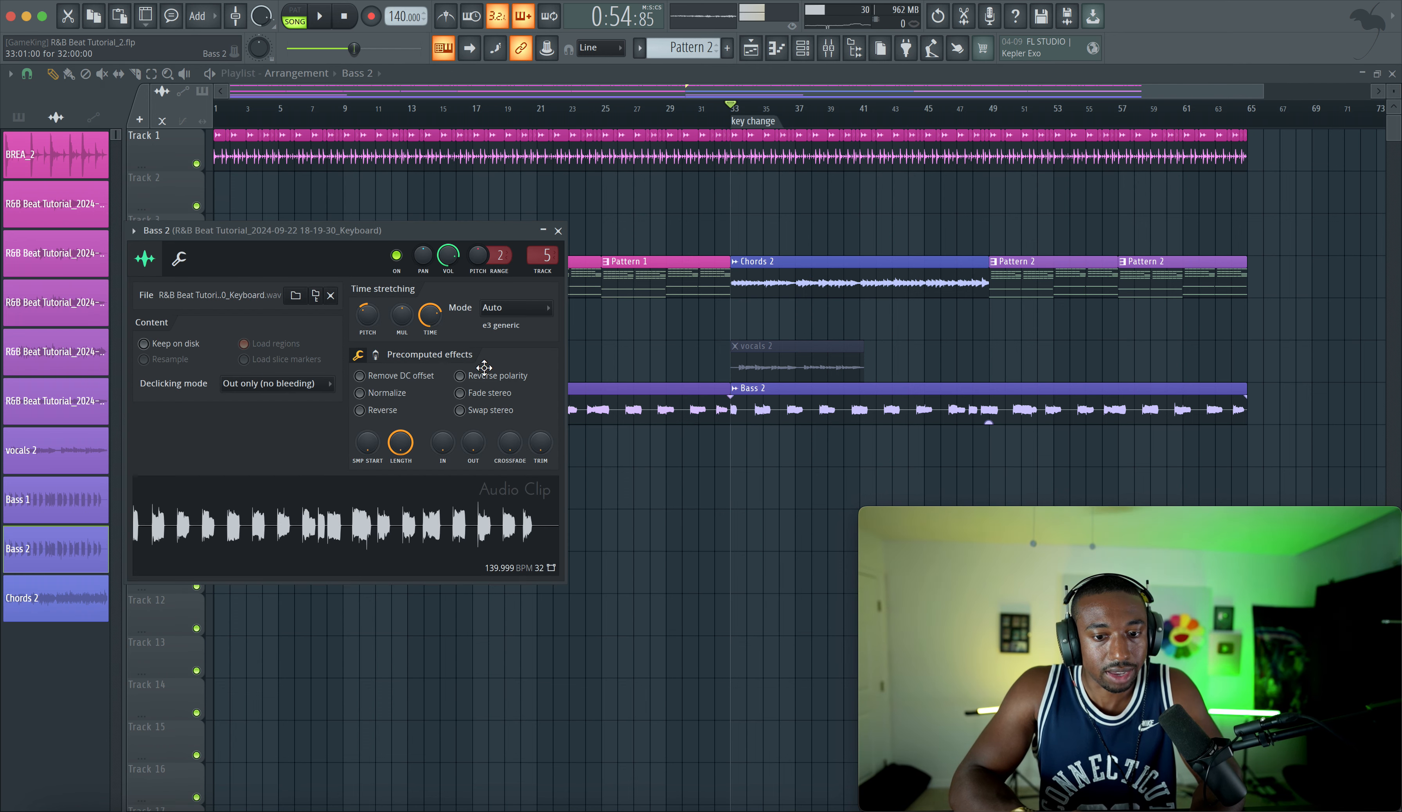
pyautogui.click(489, 307)
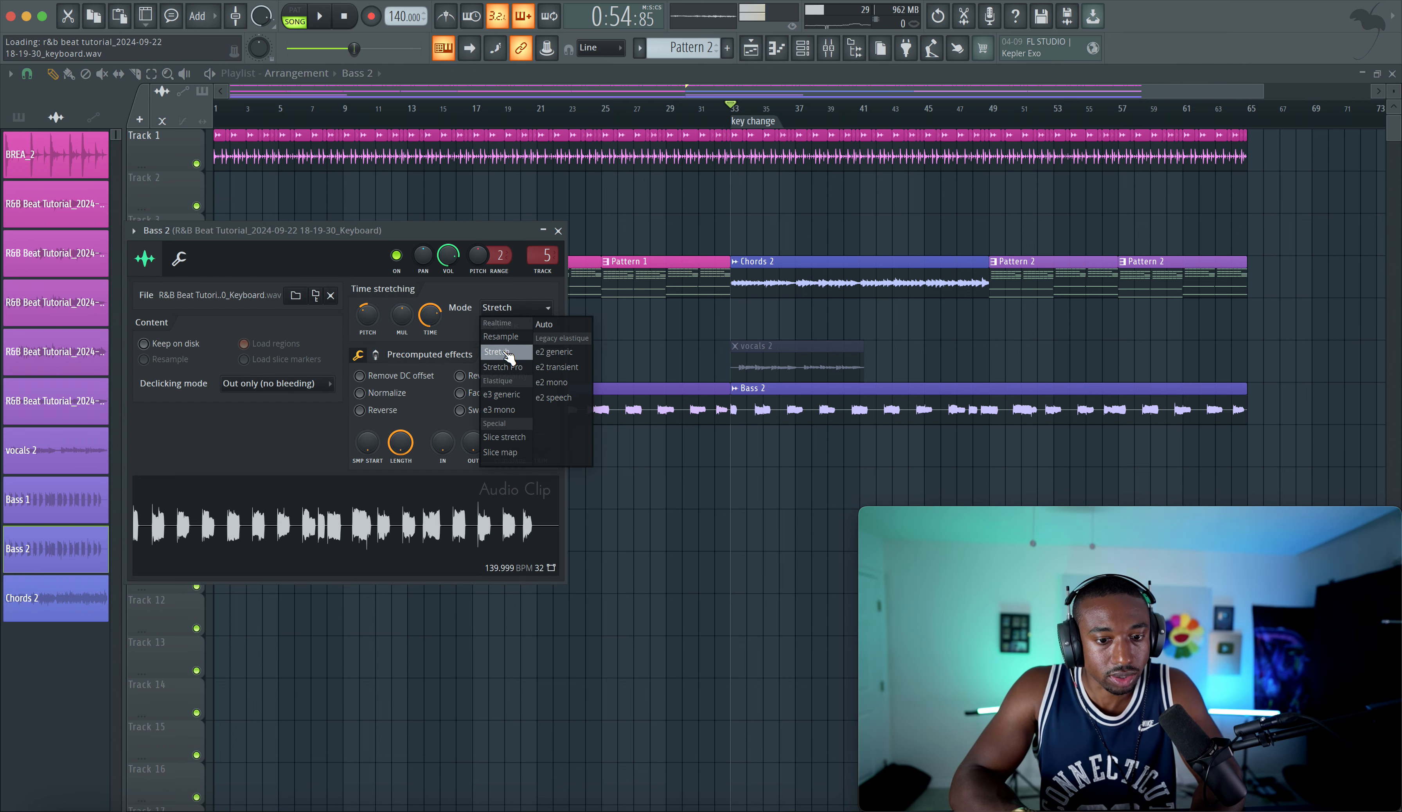
pyautogui.click(505, 352)
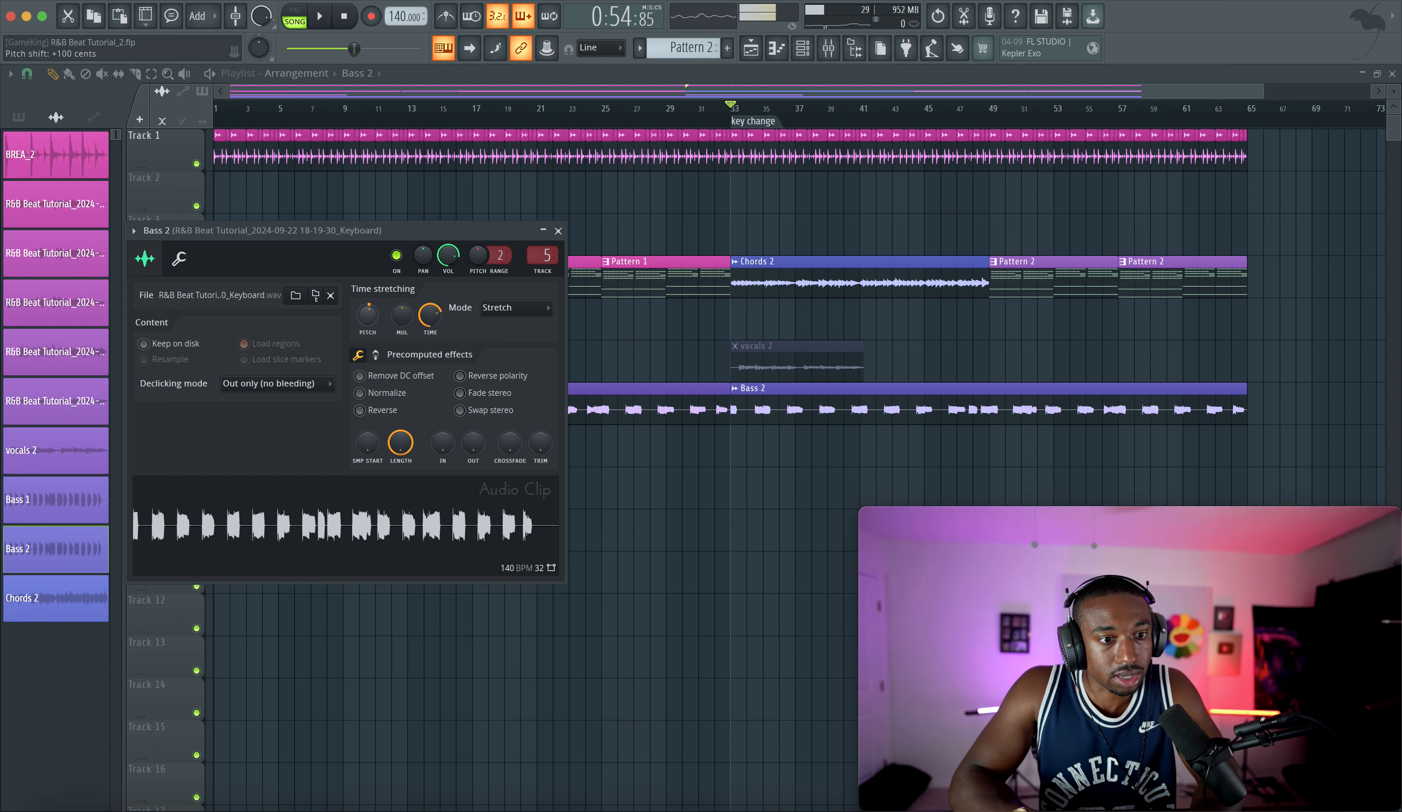
pyautogui.click(558, 231)
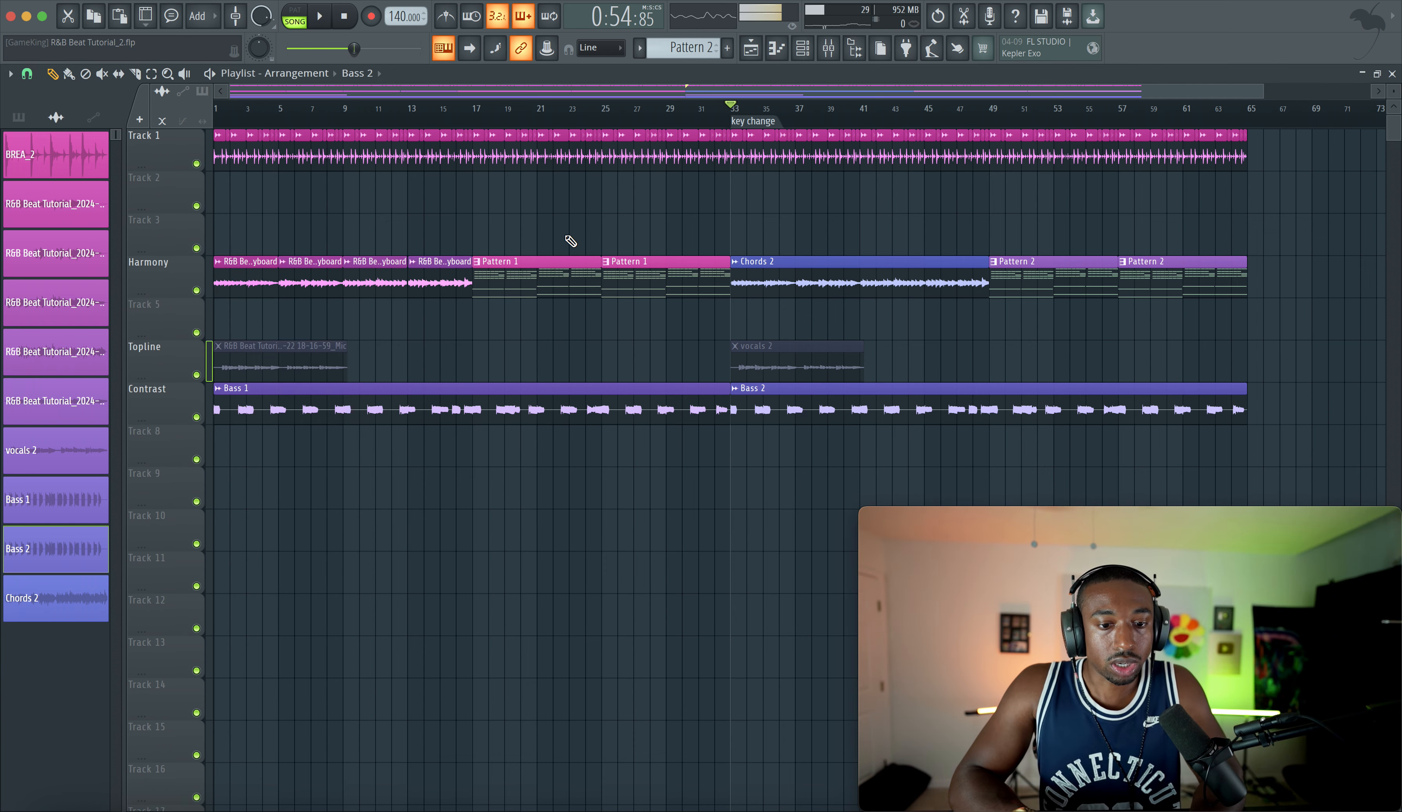
# Step: Raise the Chords 2 clip's time-stretching pitch slightly and audition the section briefly
pyautogui.doubleClick(789, 273)
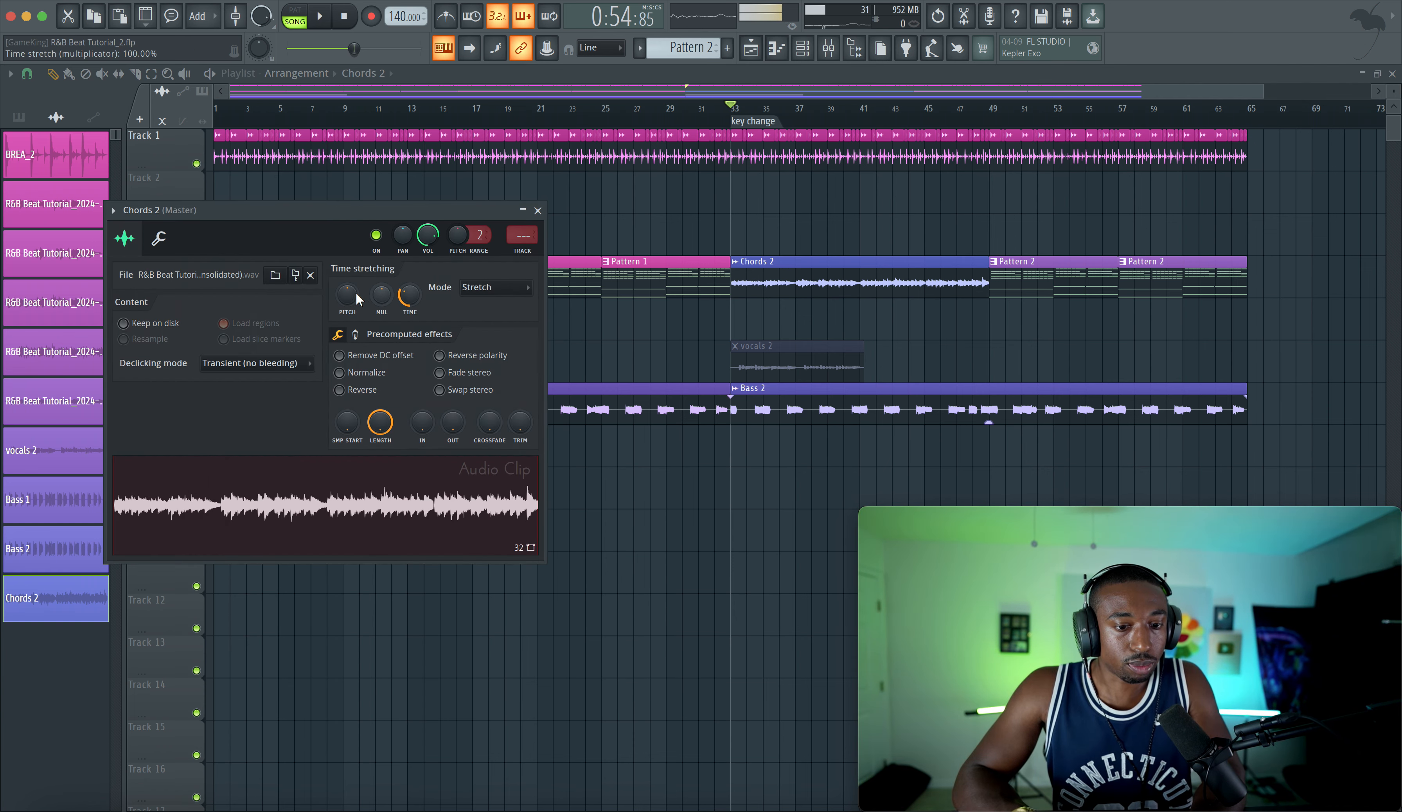
pyautogui.click(538, 211)
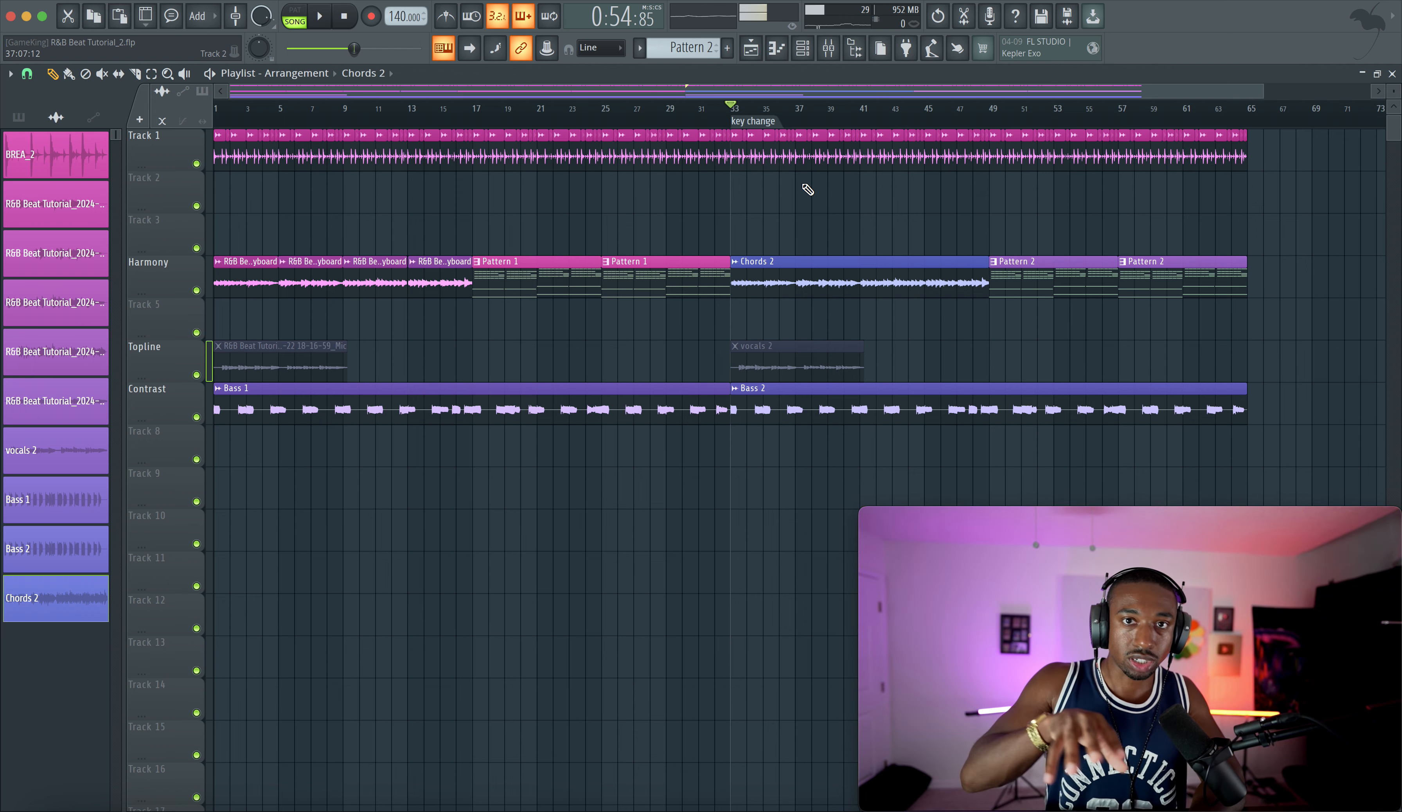
pyautogui.press('space')
pyautogui.press('space')
pyautogui.doubleClick(765, 268)
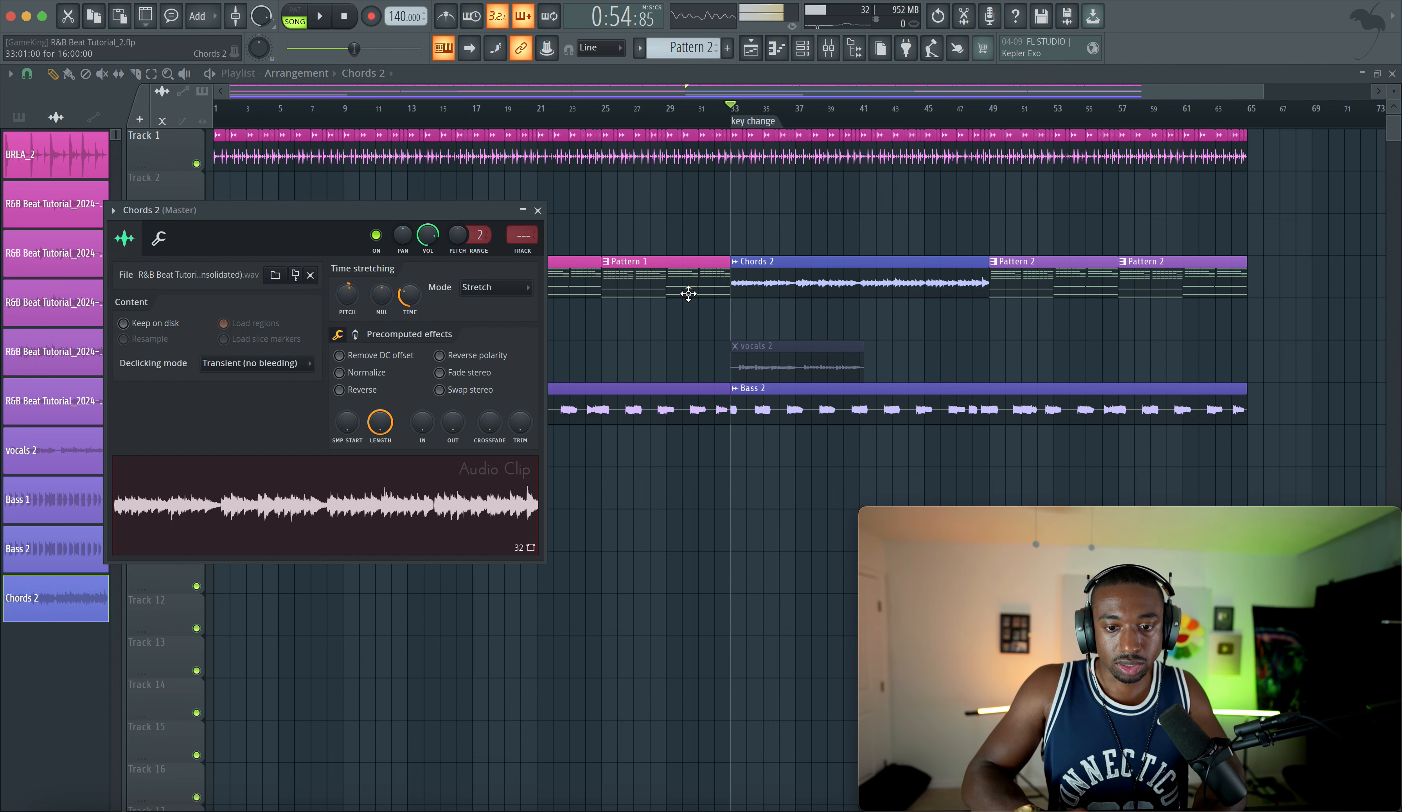
pyautogui.click(538, 211)
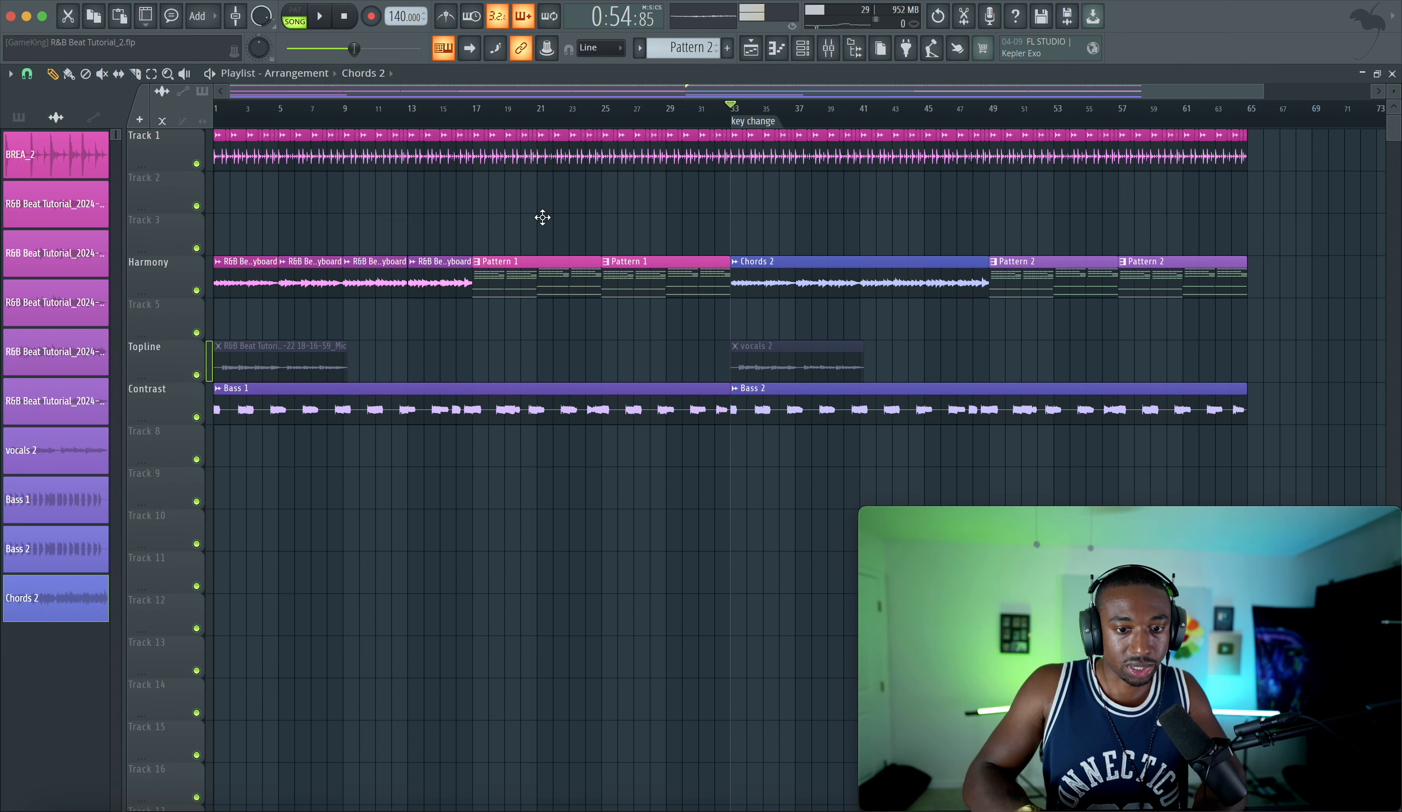
# Step: Play the second section from the key change marker and review the Bass 2 clip's time-stretching settings
pyautogui.press('space')
pyautogui.doubleClick(763, 386)
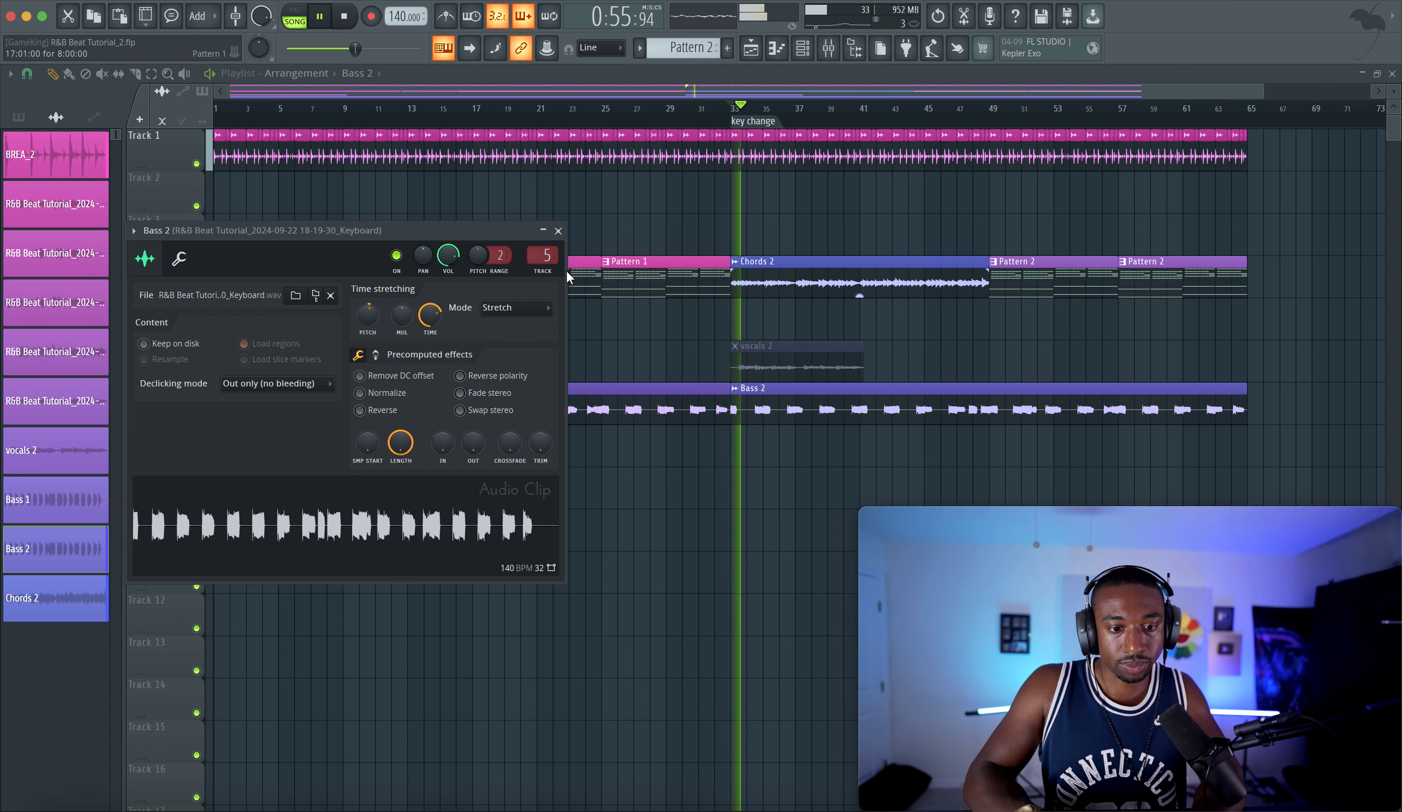
pyautogui.click(558, 230)
# Step: Set the vocals 2 clip's time-stretching mode to Stretch and its pitch shift to +100 cents
pyautogui.doubleClick(760, 360)
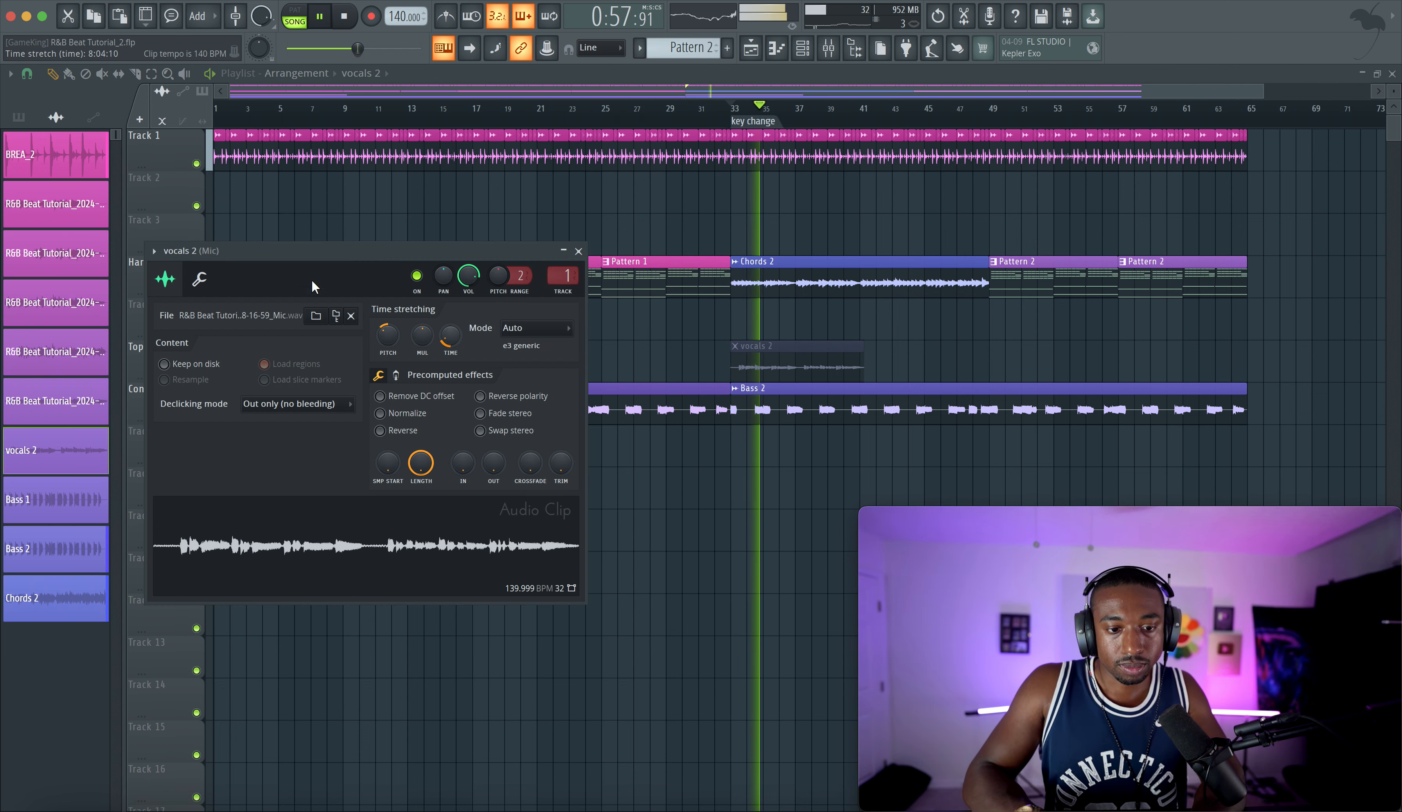
pyautogui.click(532, 328)
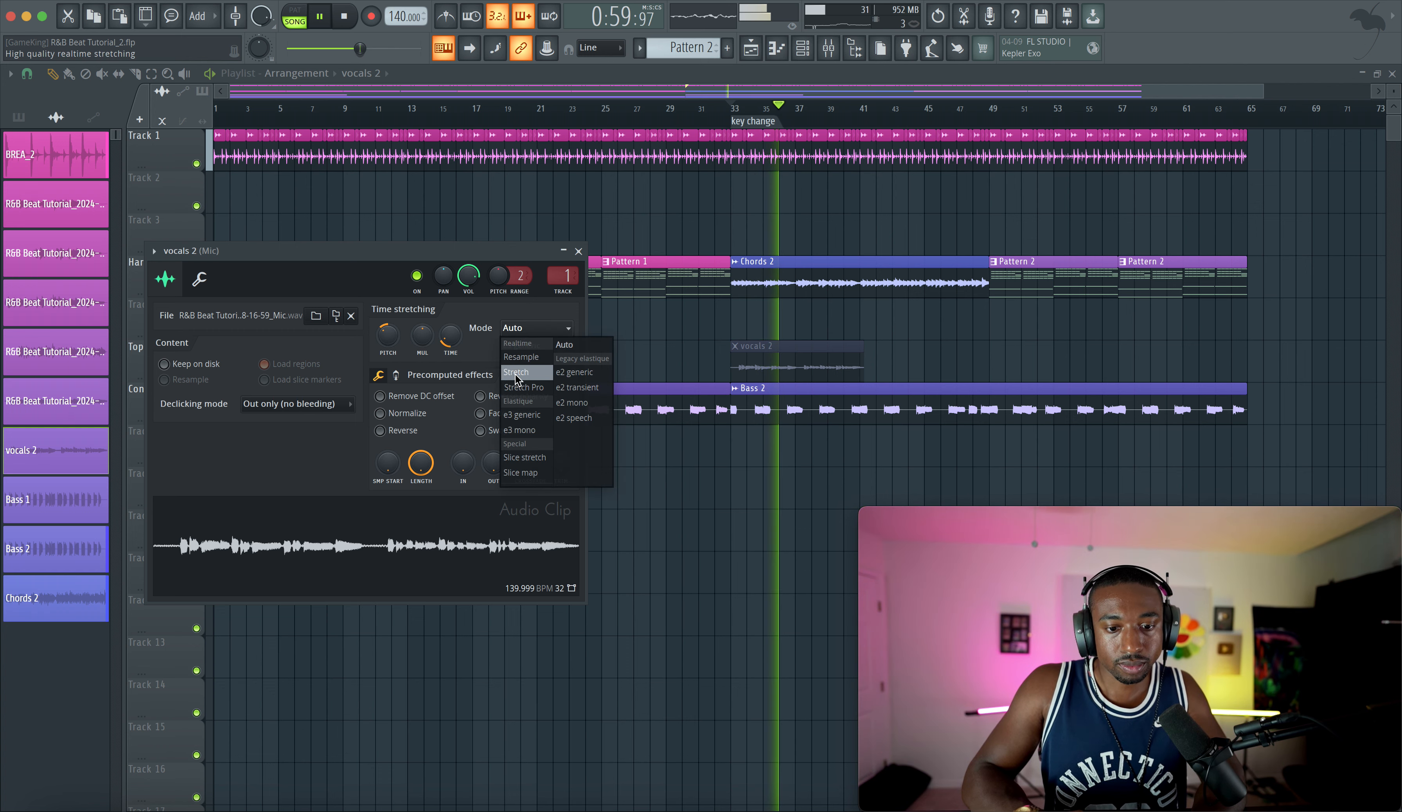
pyautogui.click(514, 373)
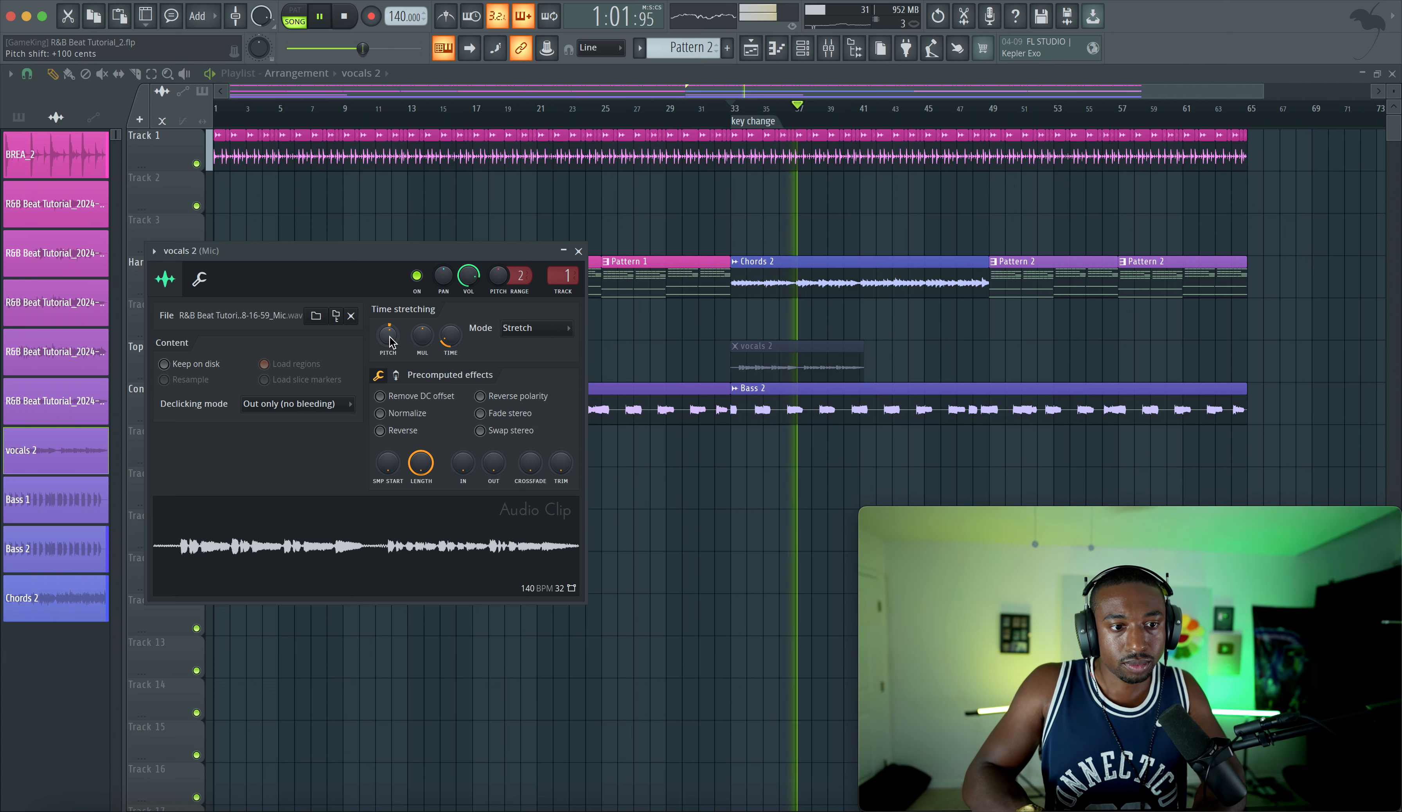
pyautogui.click(578, 251)
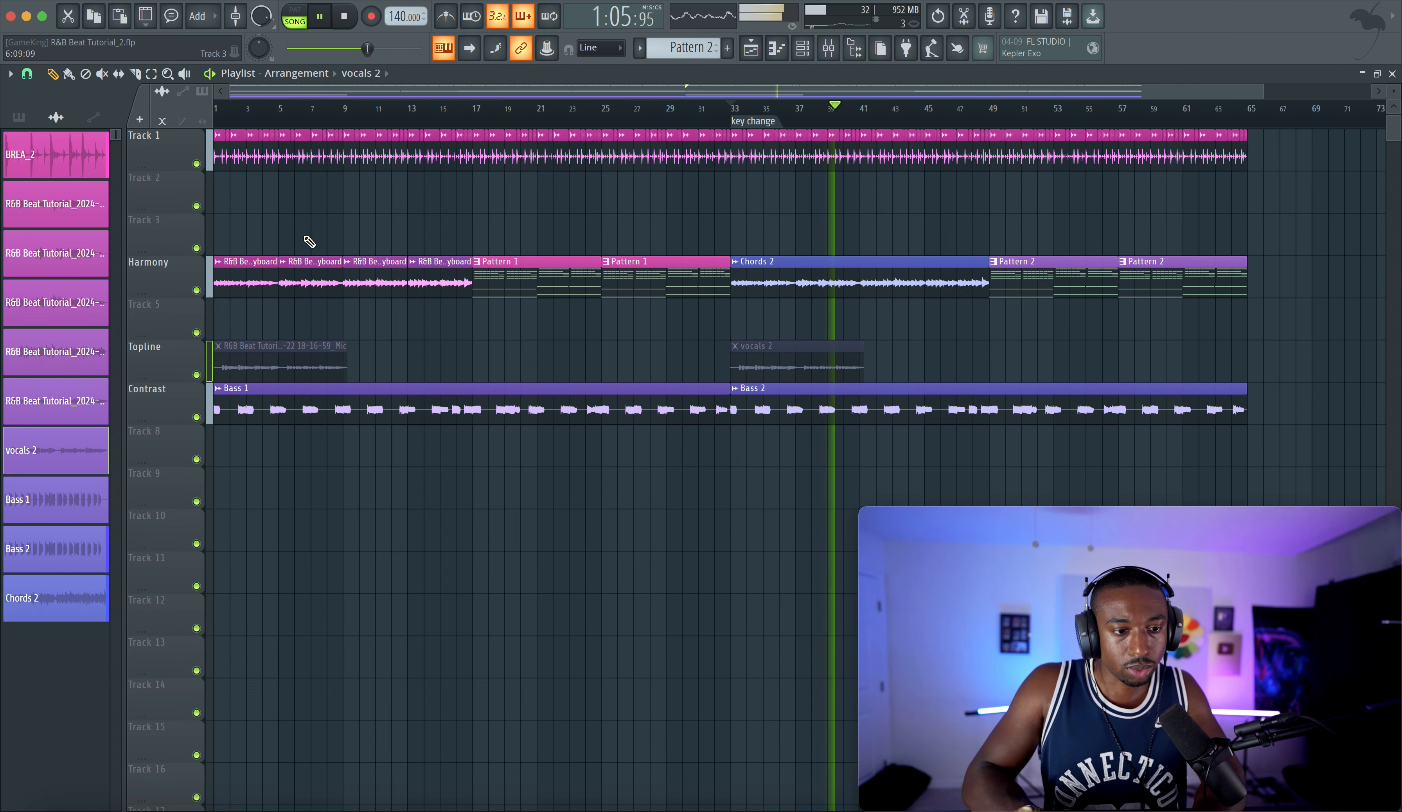
# Step: Transpose Pattern 2 by 4 semitones and save the project
pyautogui.click(31, 116)
pyautogui.rightClick(41, 168)
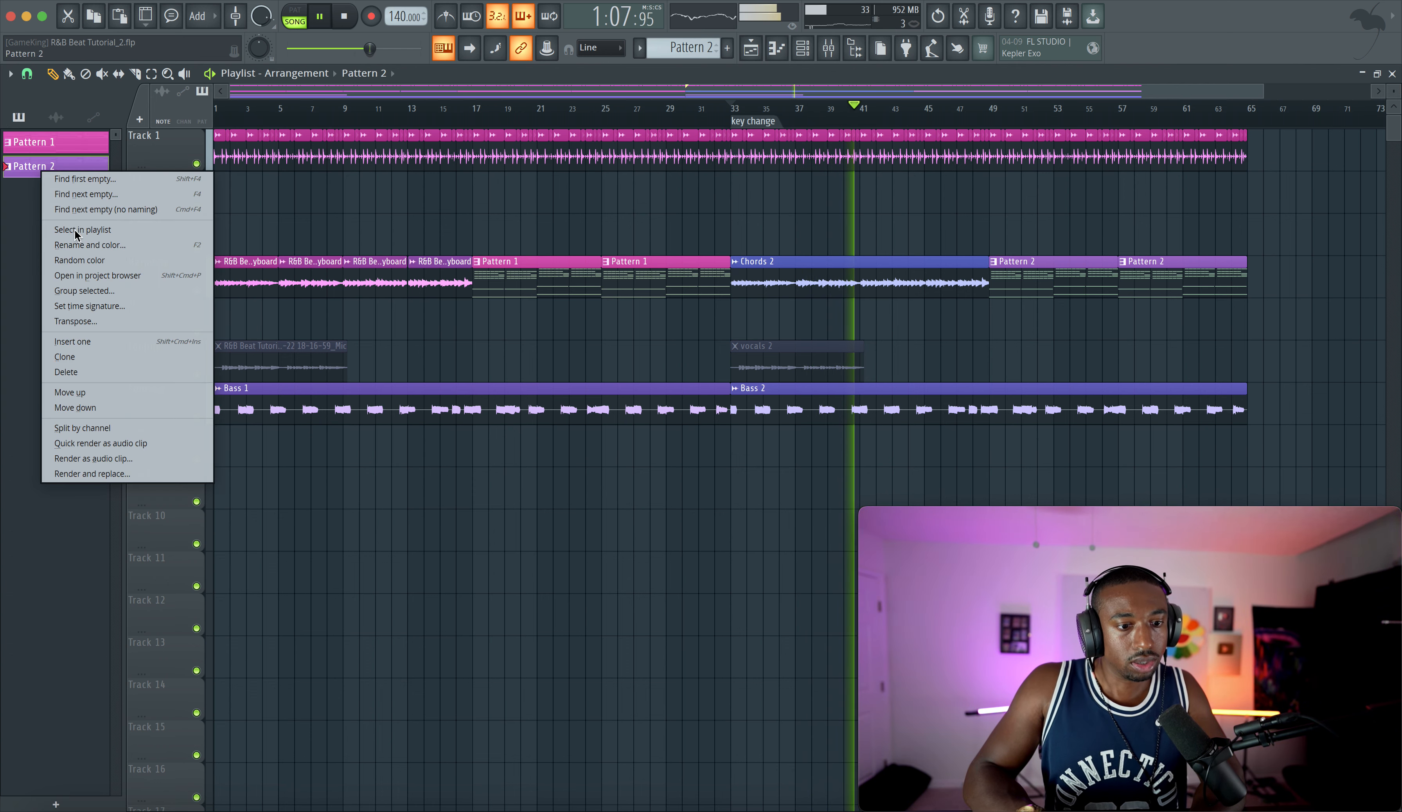
pyautogui.click(96, 319)
pyautogui.write('4')
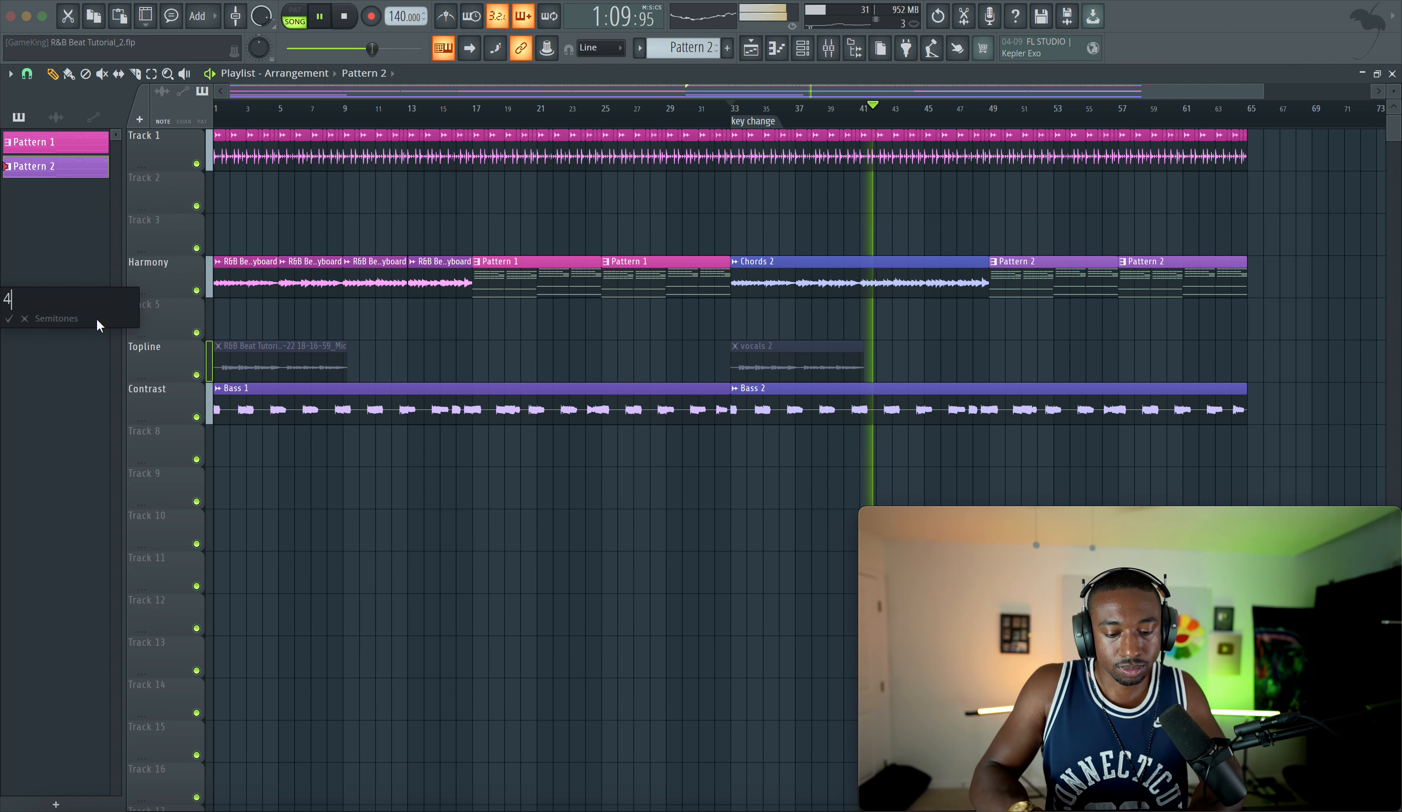
pyautogui.press('Return')
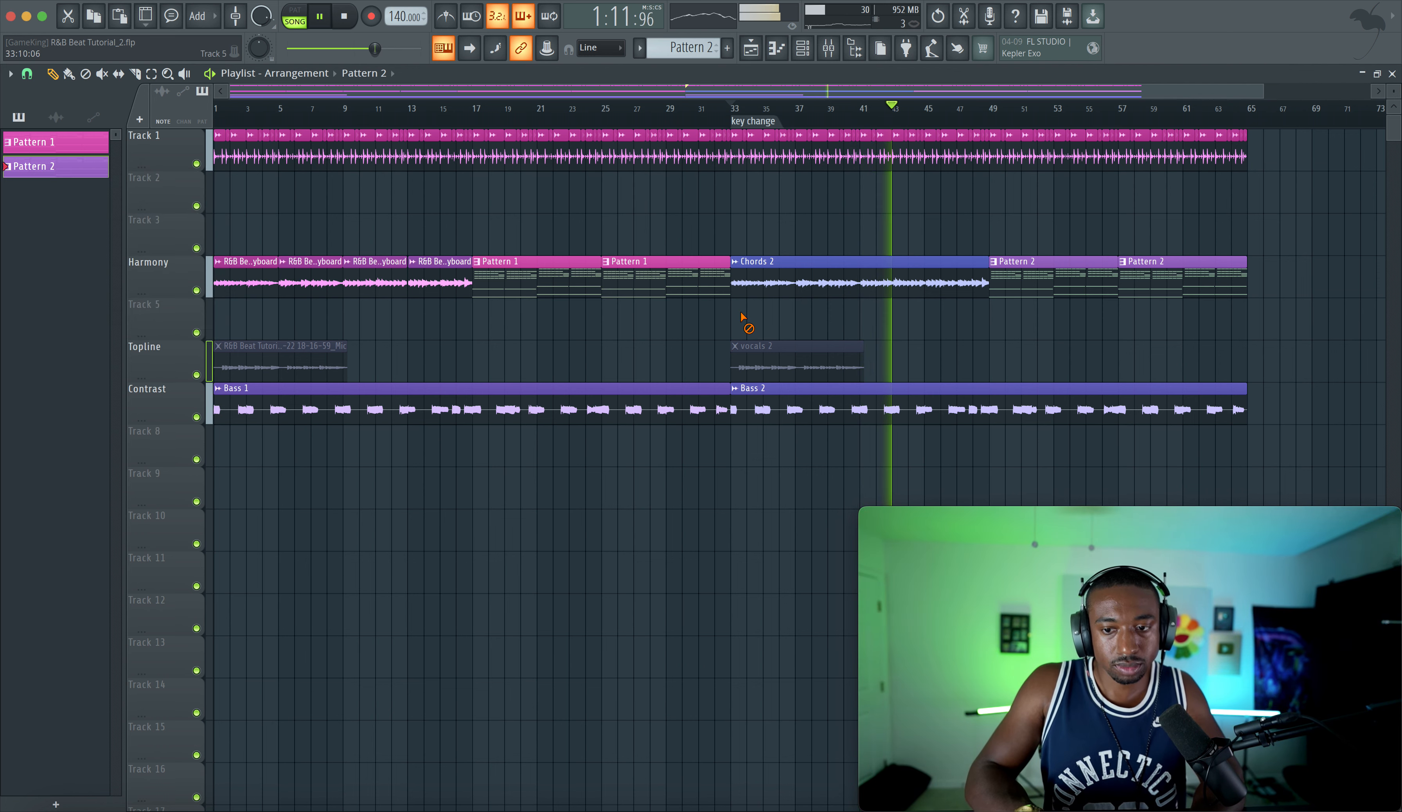
pyautogui.press('super+s')
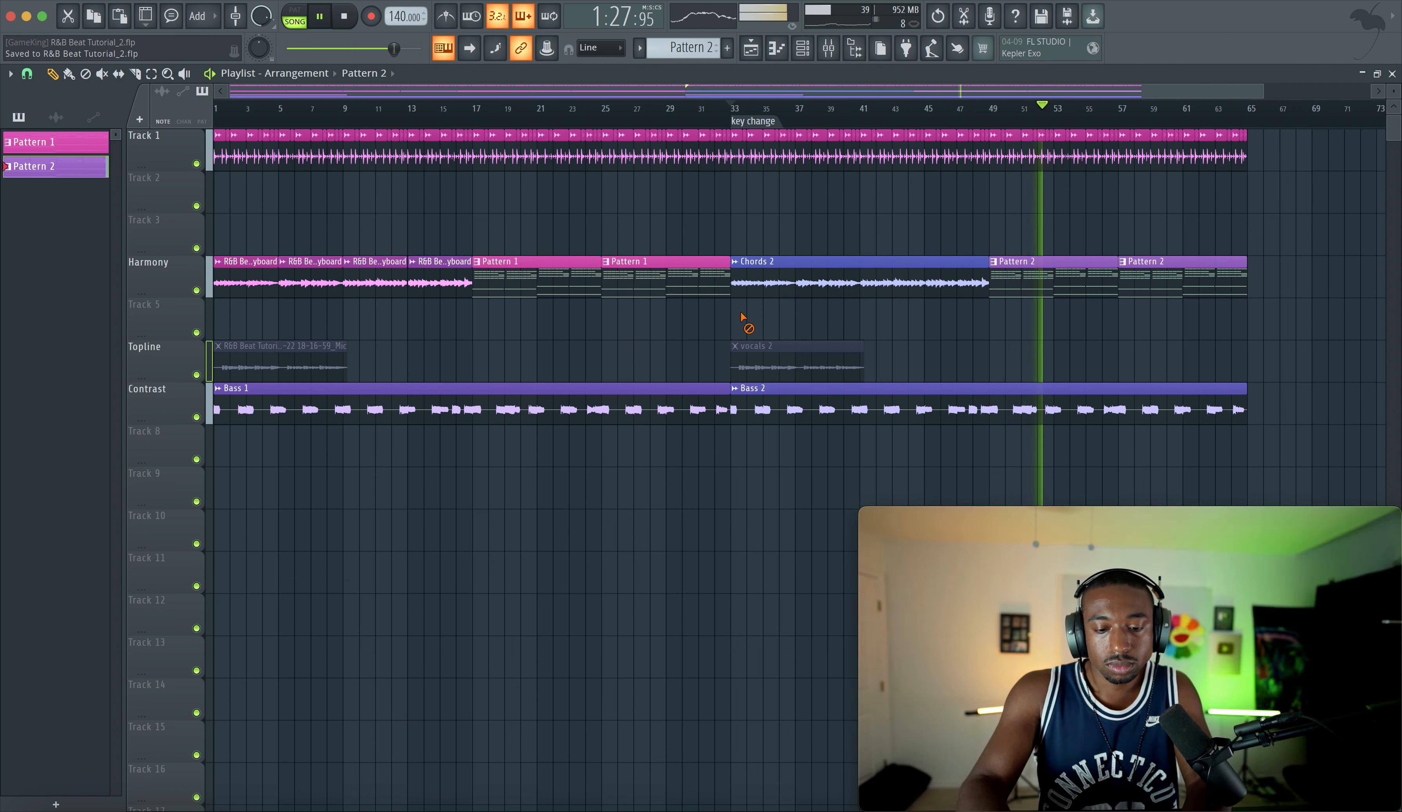
# Step: Listen through the song while reviewing the Bass 2 and Chords 2 clip settings and the mixer levels
pyautogui.doubleClick(757, 386)
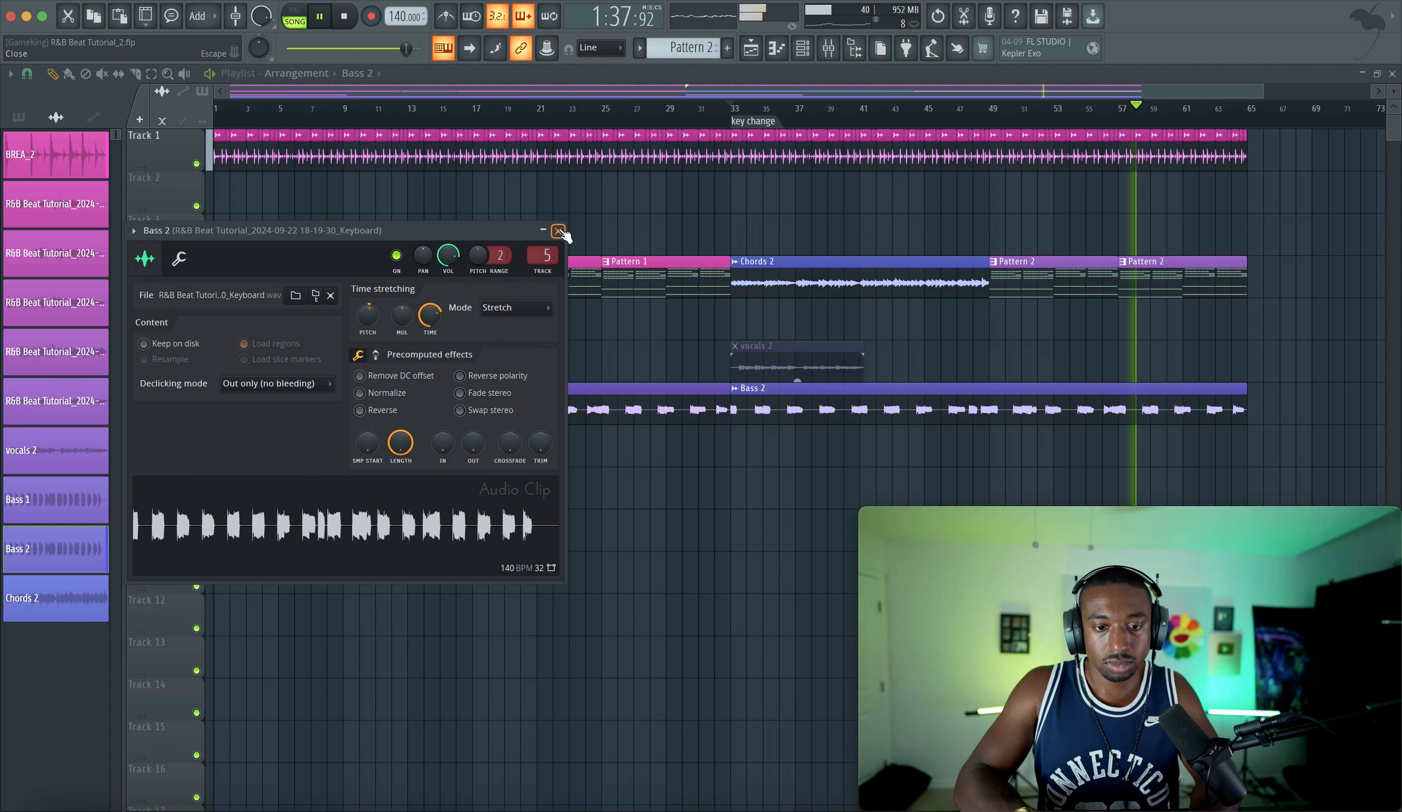
pyautogui.click(558, 231)
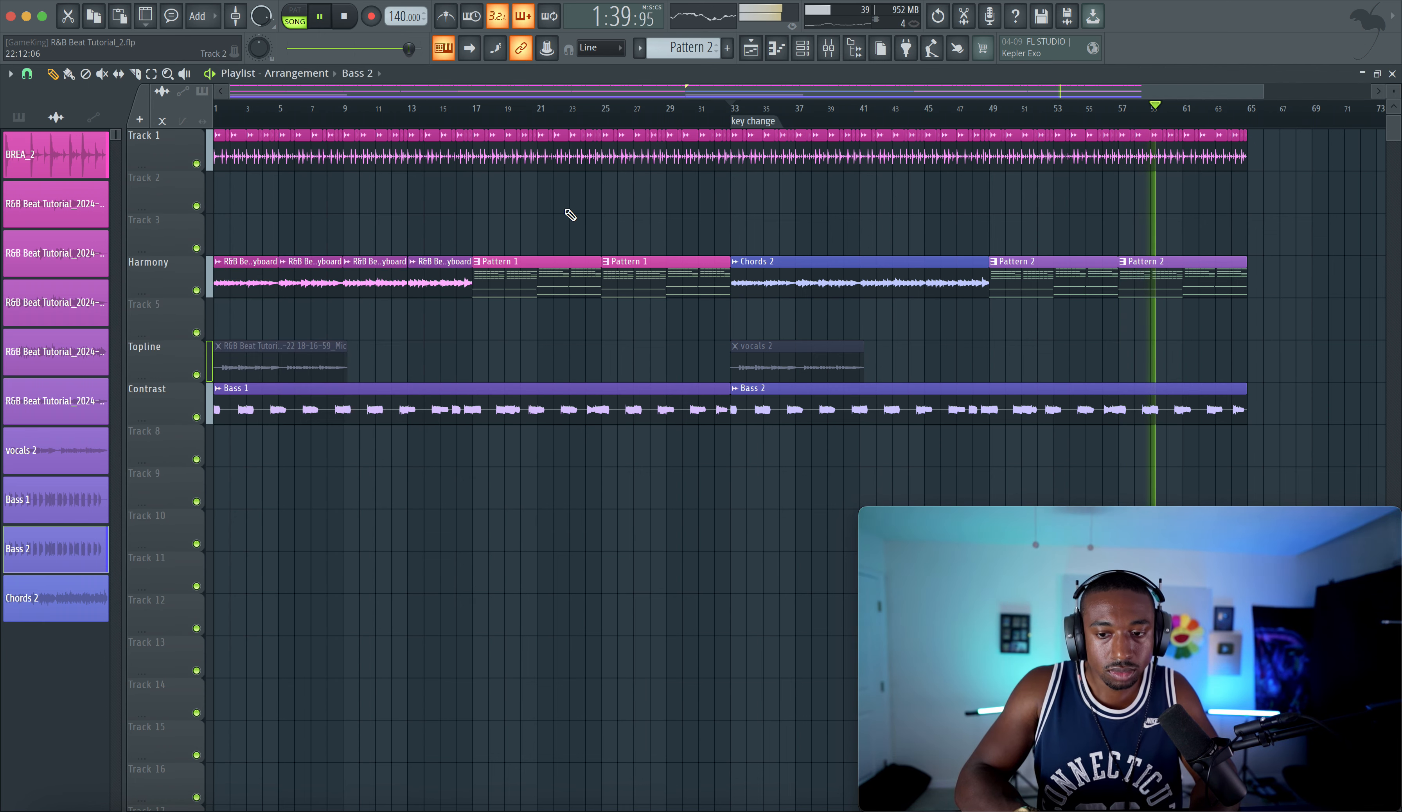
pyautogui.scroll(-1, 570, 215)
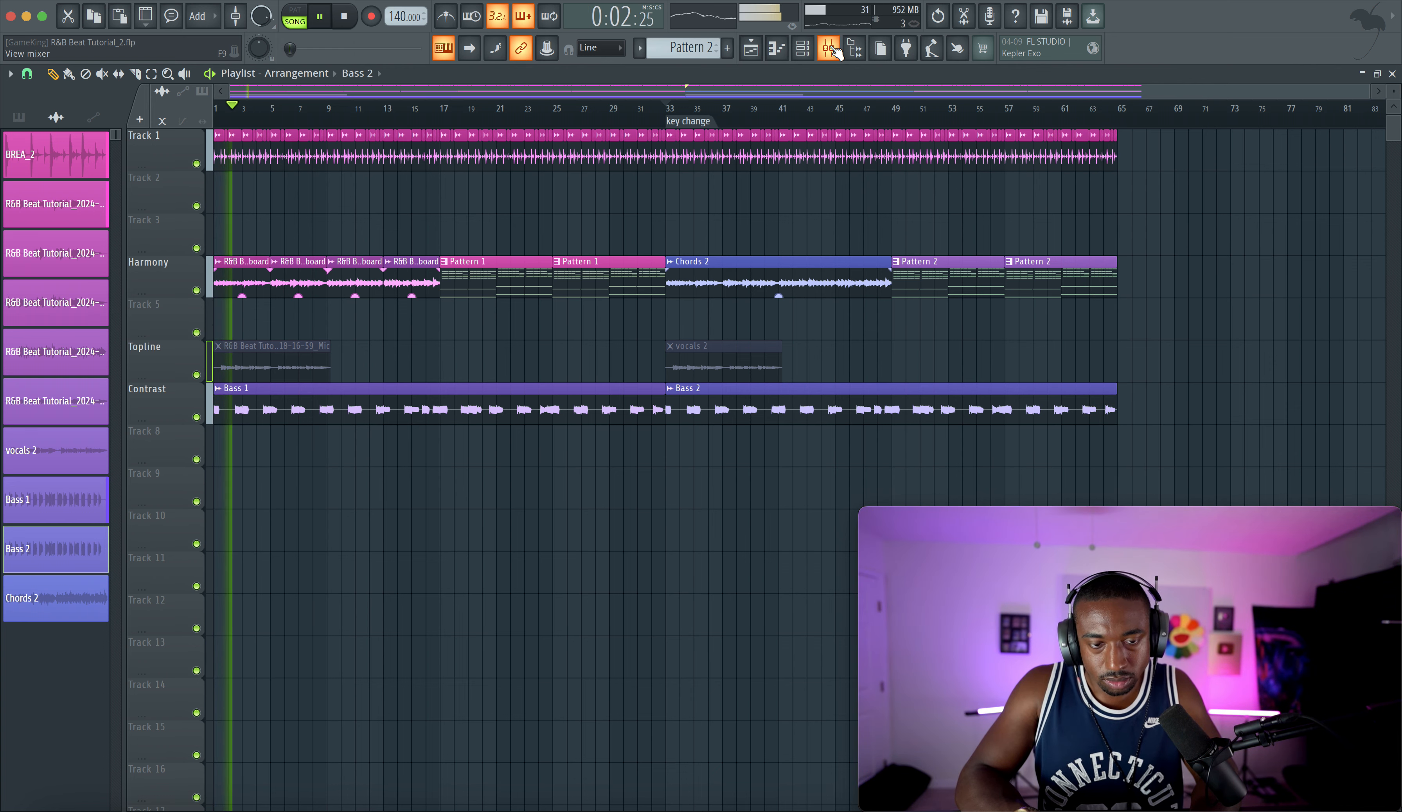
pyautogui.press('F9')
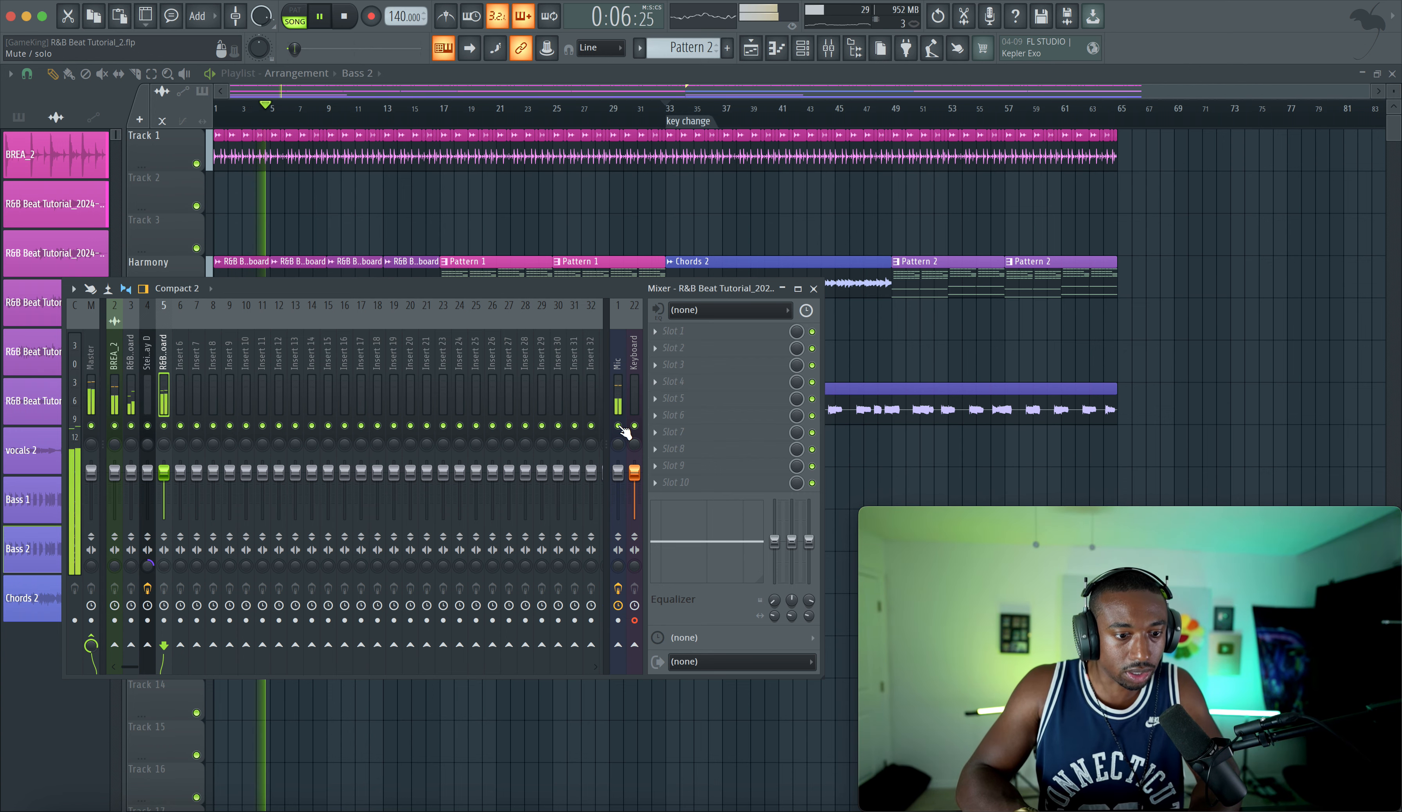
pyautogui.click(814, 288)
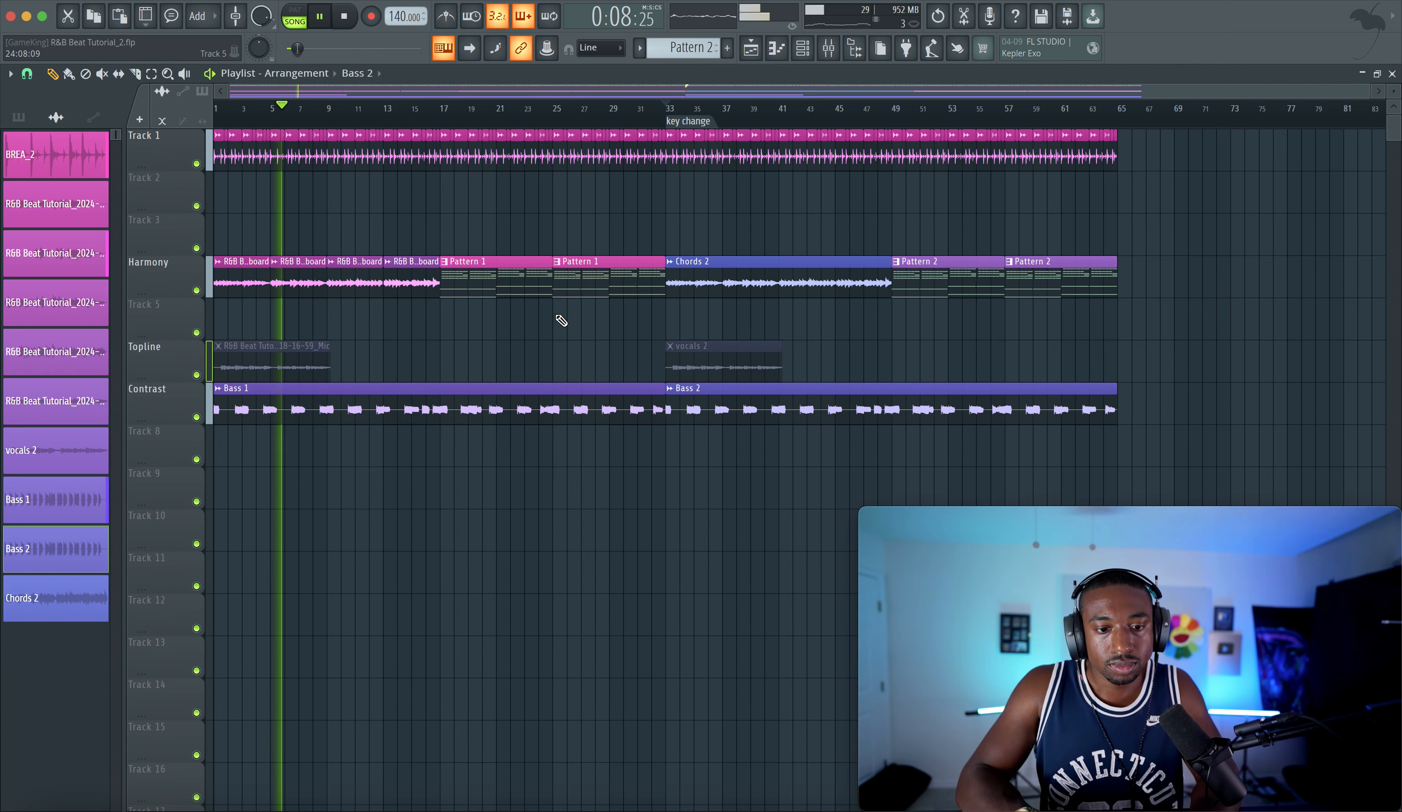
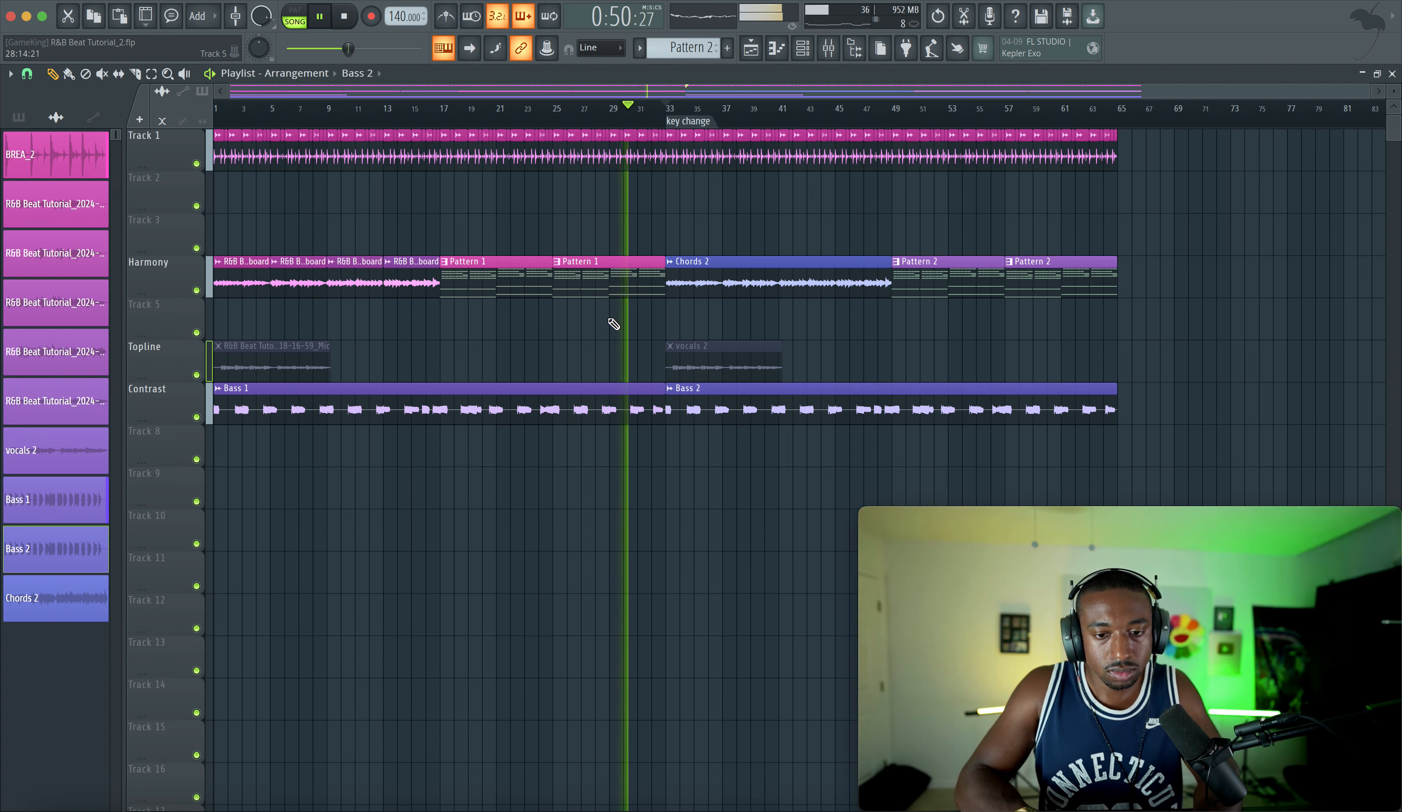
pyautogui.doubleClick(701, 295)
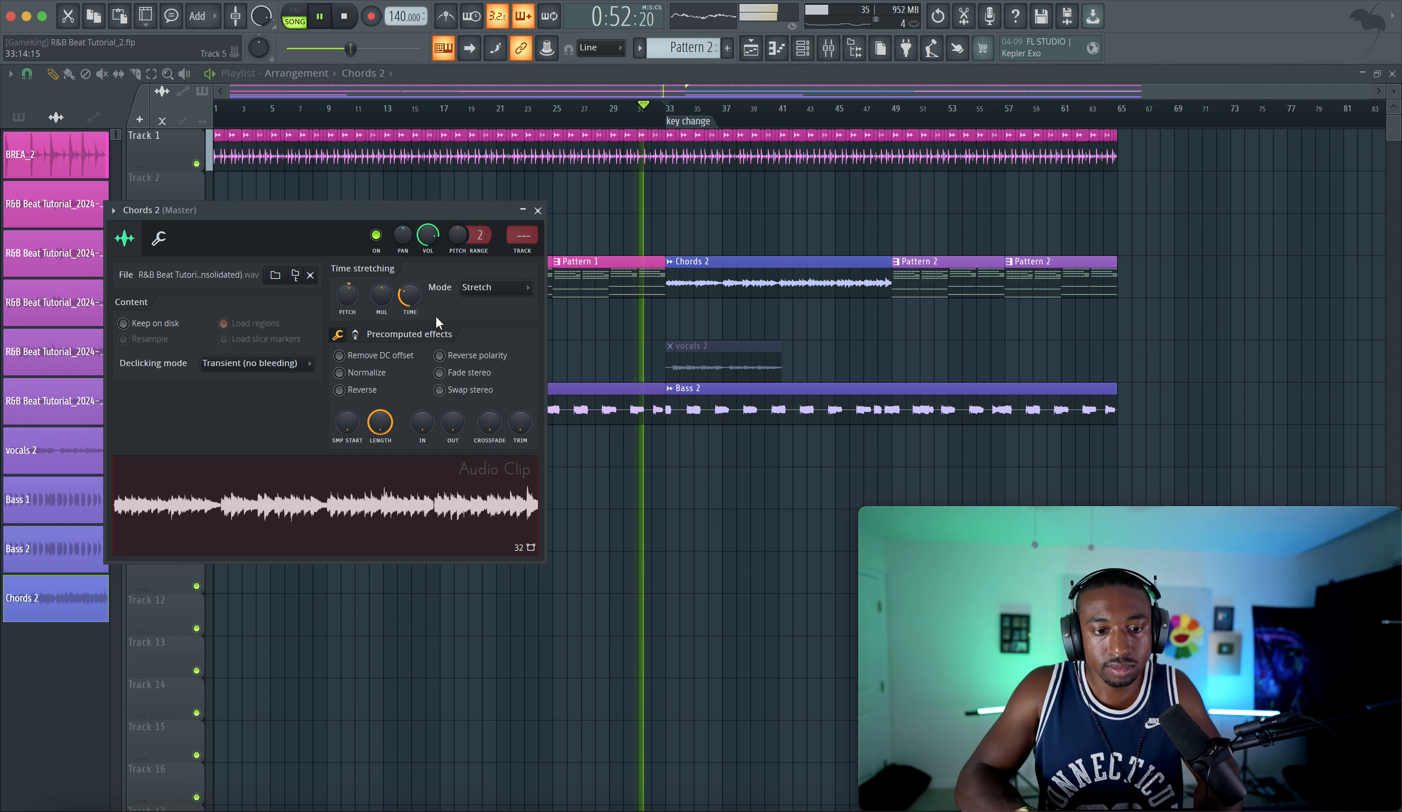
pyautogui.click(537, 211)
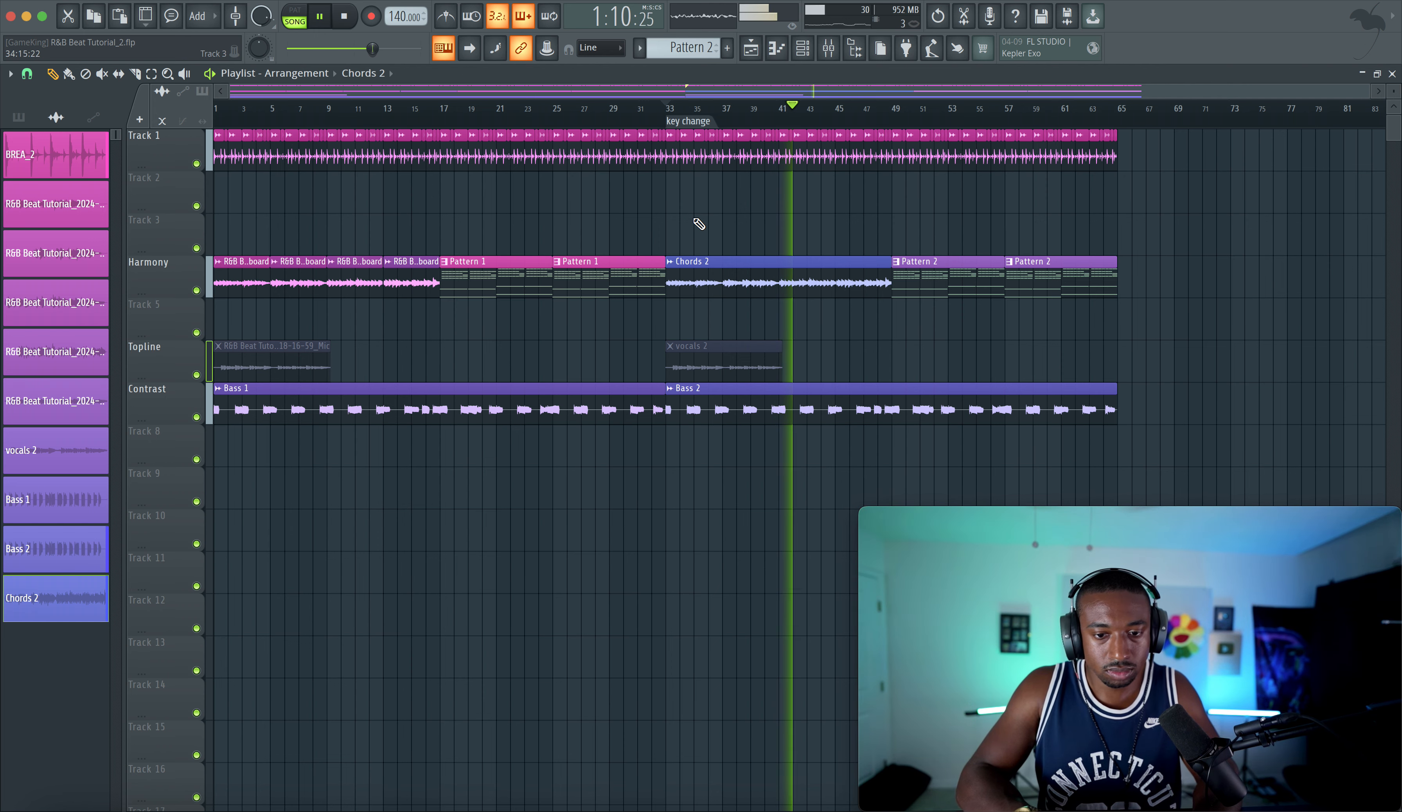
# Step: With the Slip tool active, examine where Chords 2 begins at bar 33 and where the first keyboard clips begin
pyautogui.scroll(-1, 698, 221)
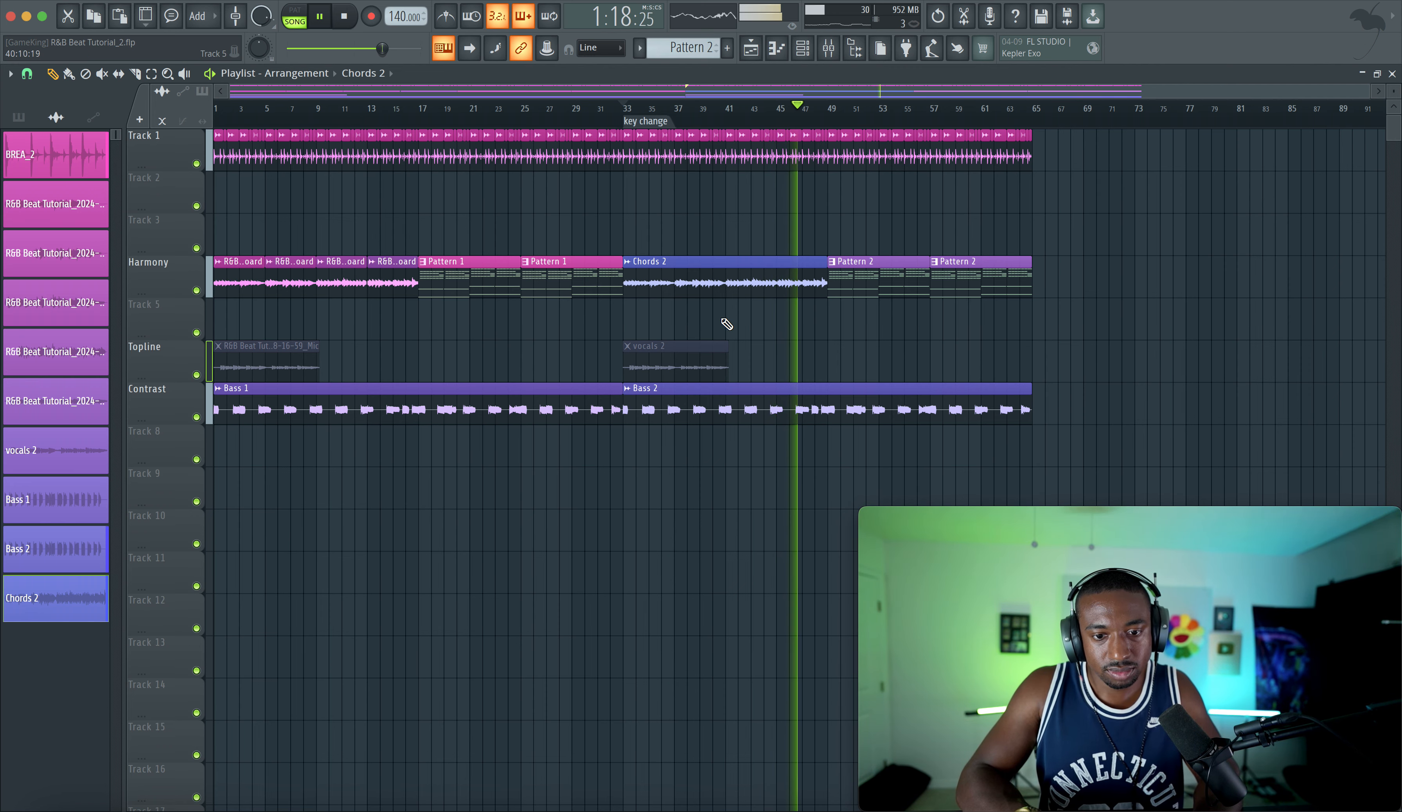
pyautogui.scroll(4, 663, 324)
pyautogui.click(118, 73)
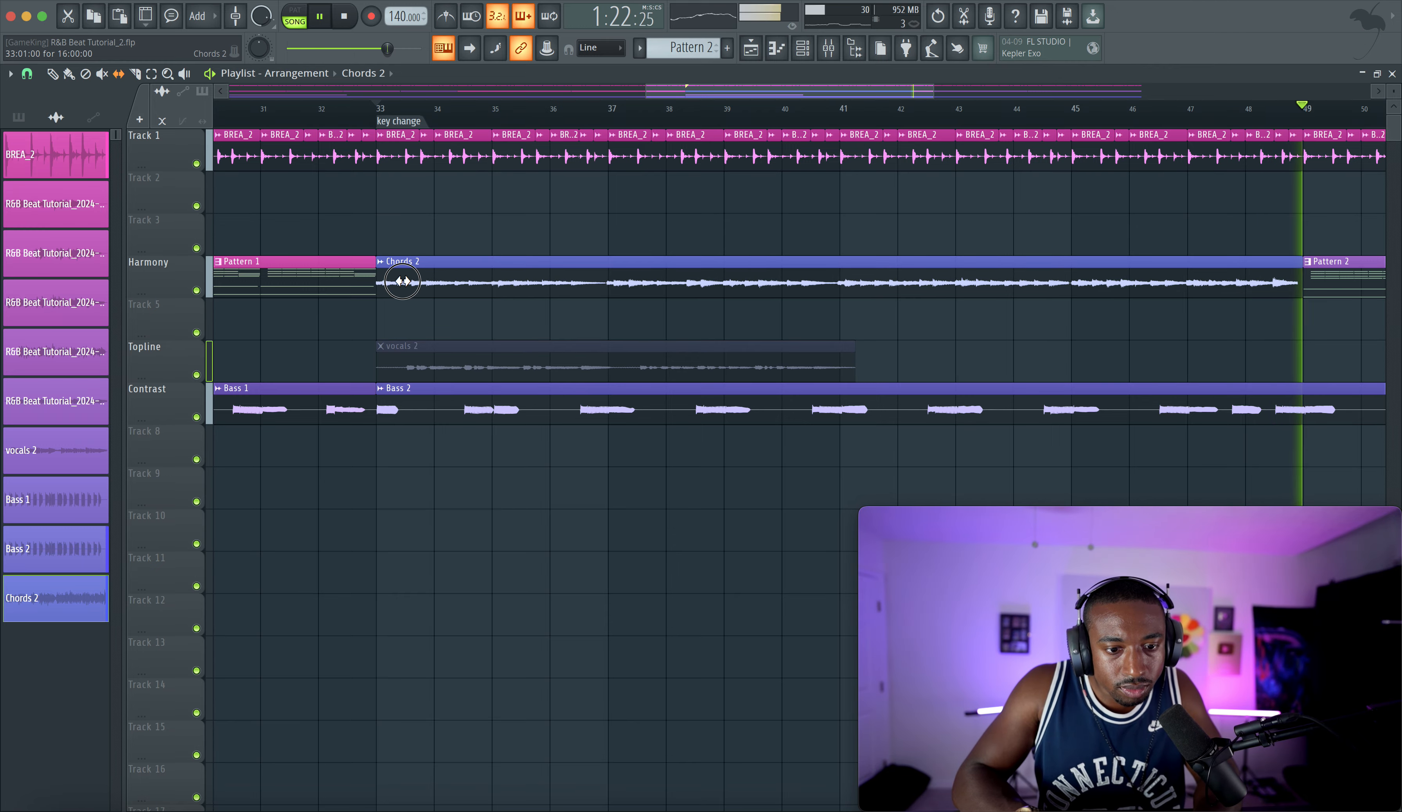
pyautogui.scroll(-4, 404, 281)
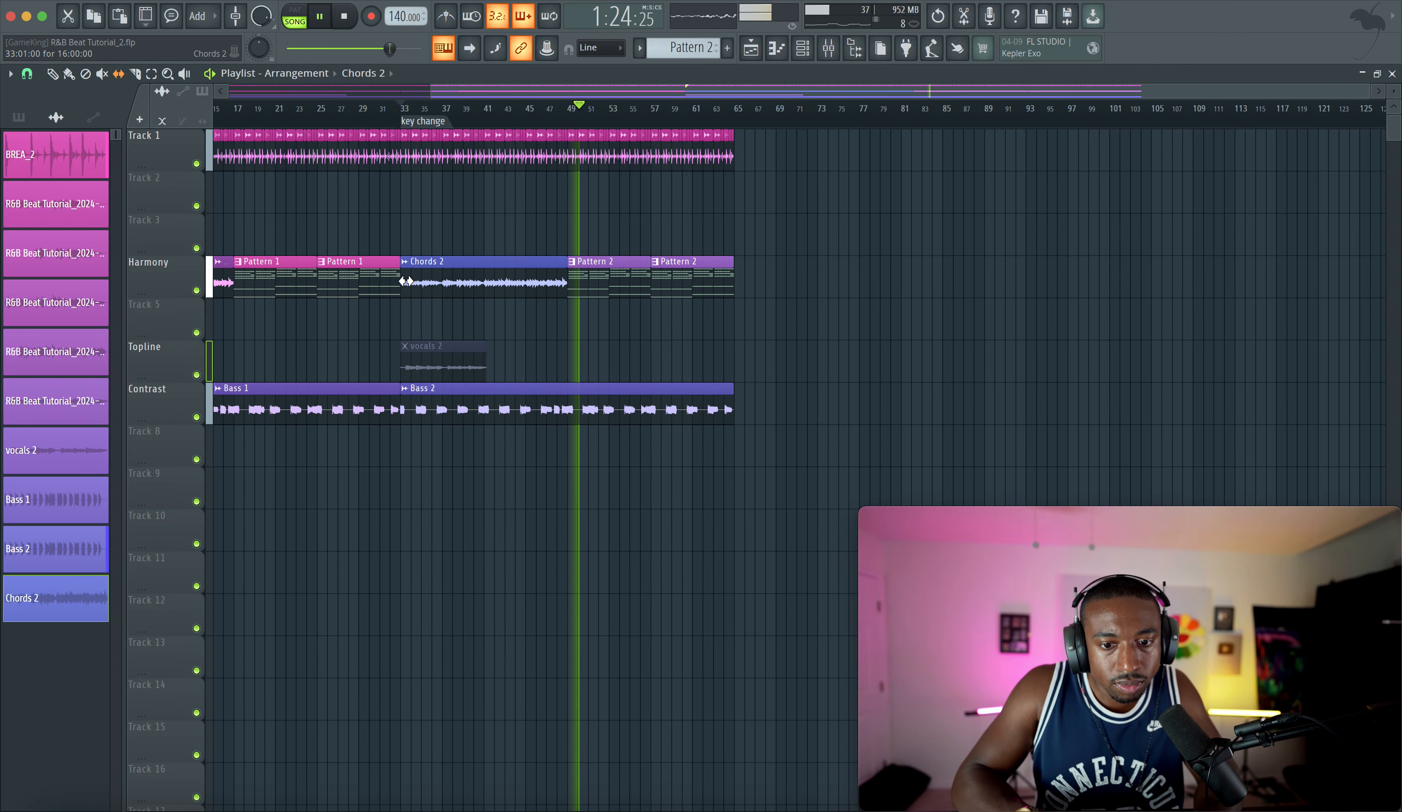
pyautogui.hscroll(-5, 405, 281)
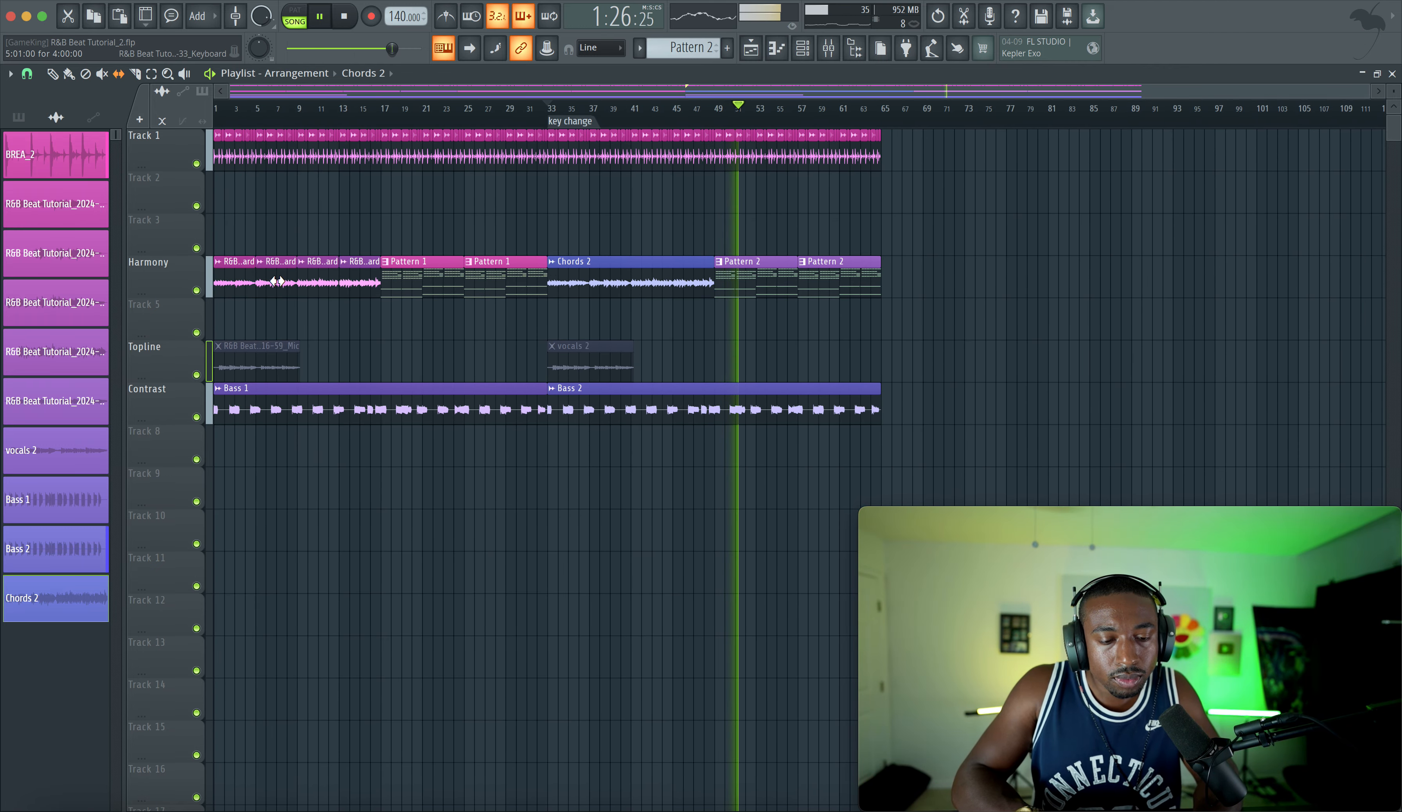
pyautogui.scroll(5, 278, 281)
pyautogui.scroll(-4, 270, 286)
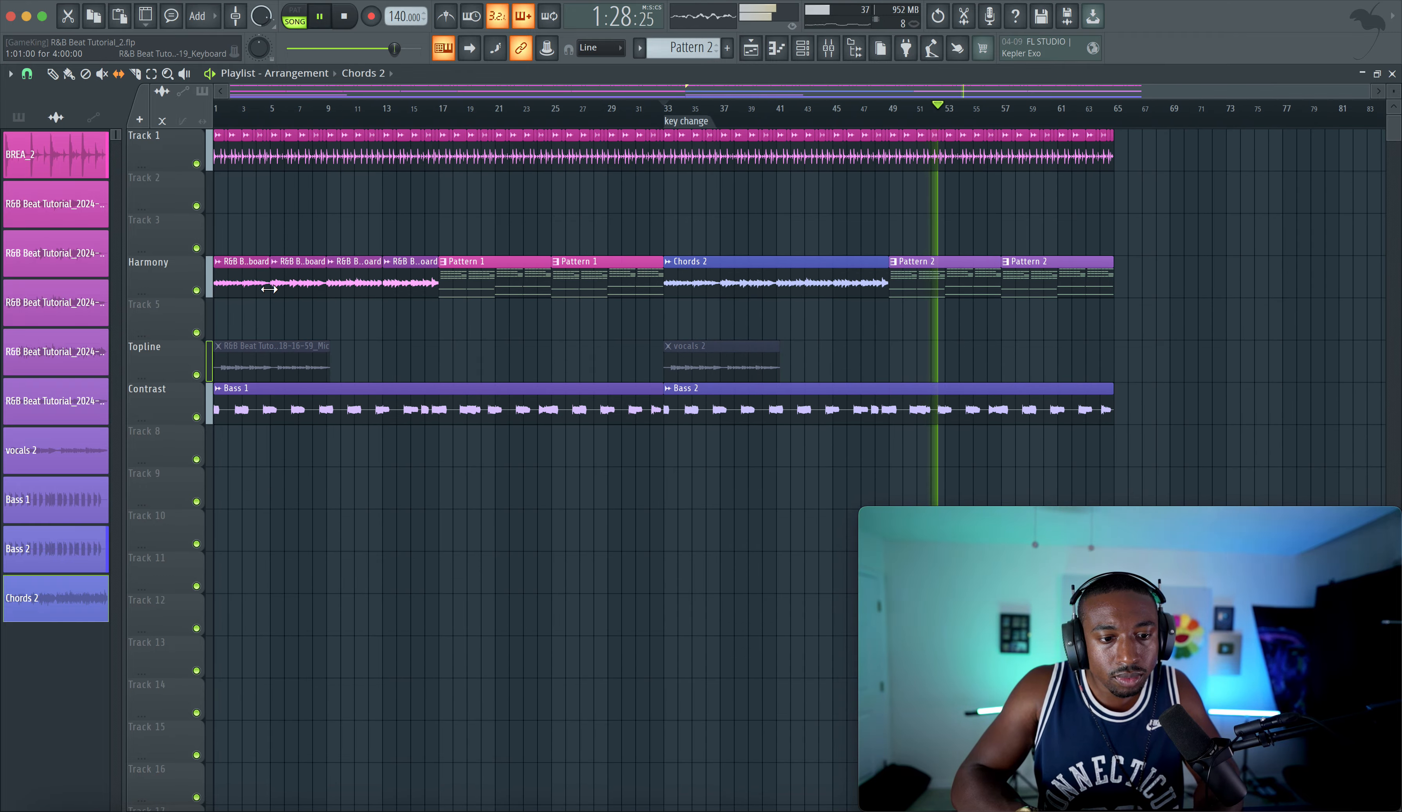
pyautogui.scroll(6, 235, 295)
pyautogui.scroll(-2, 221, 304)
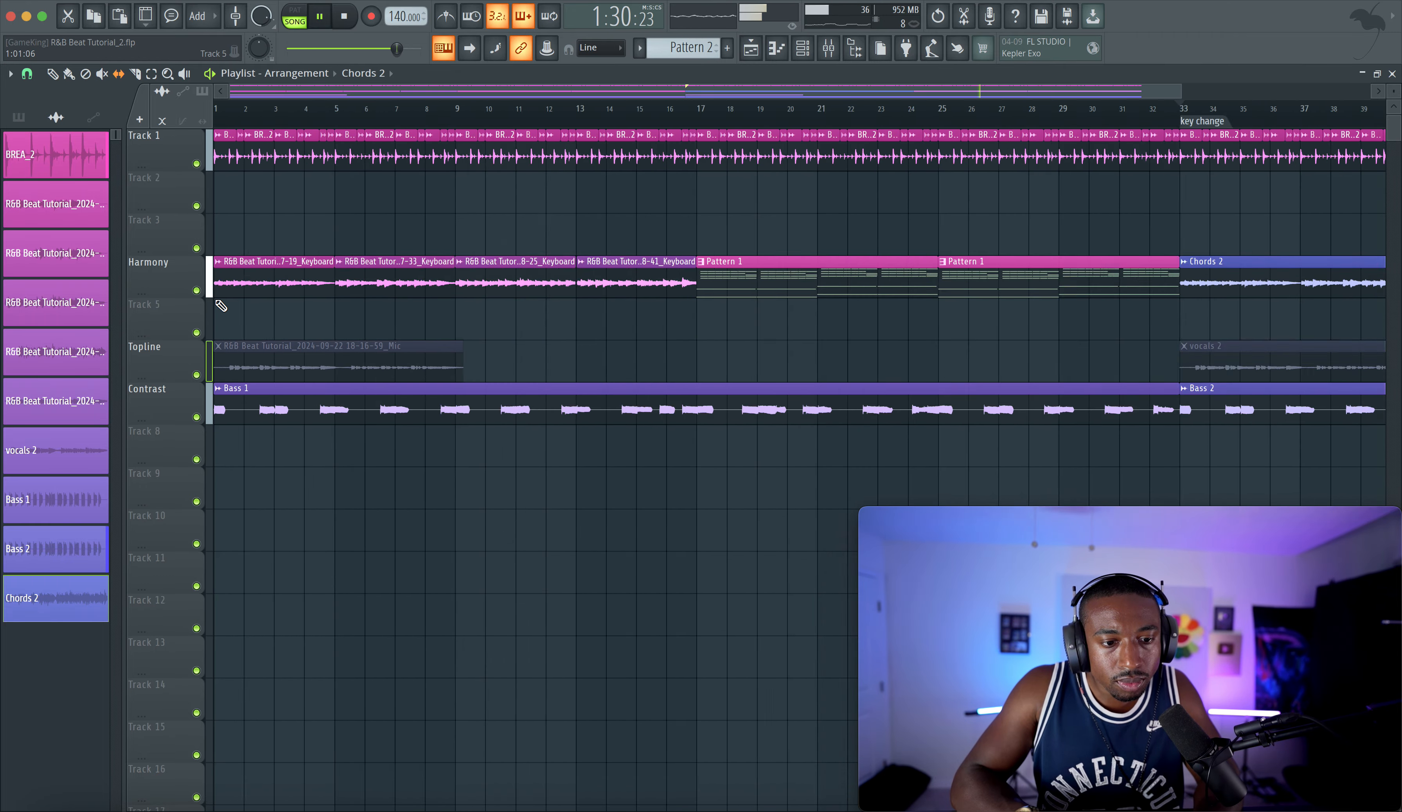
pyautogui.scroll(-2, 255, 364)
# Step: Play from the key change marker and examine the Chords 2 waveform's timing against the drums and bass
pyautogui.click(751, 118)
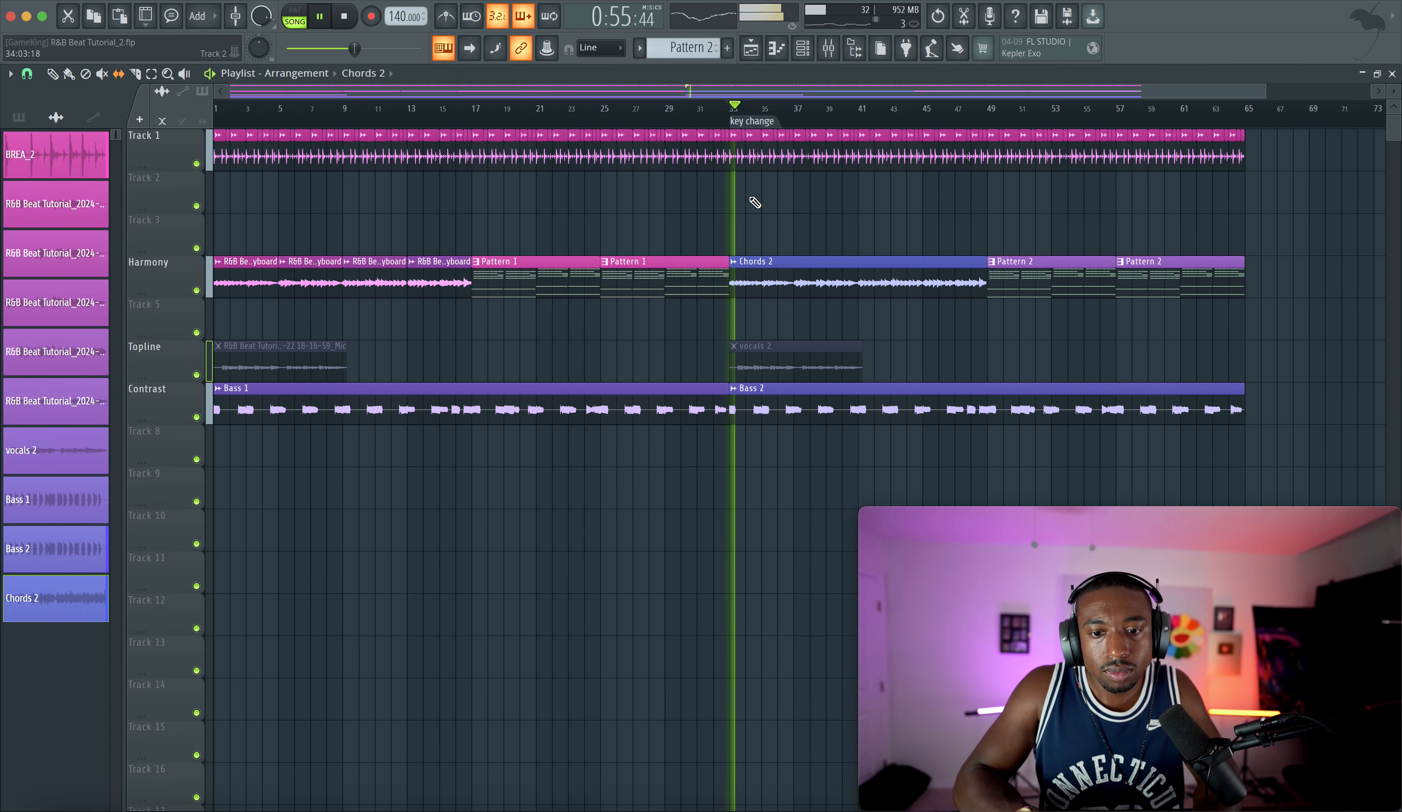
pyautogui.scroll(5, 641, 263)
pyautogui.scroll(6, 391, 281)
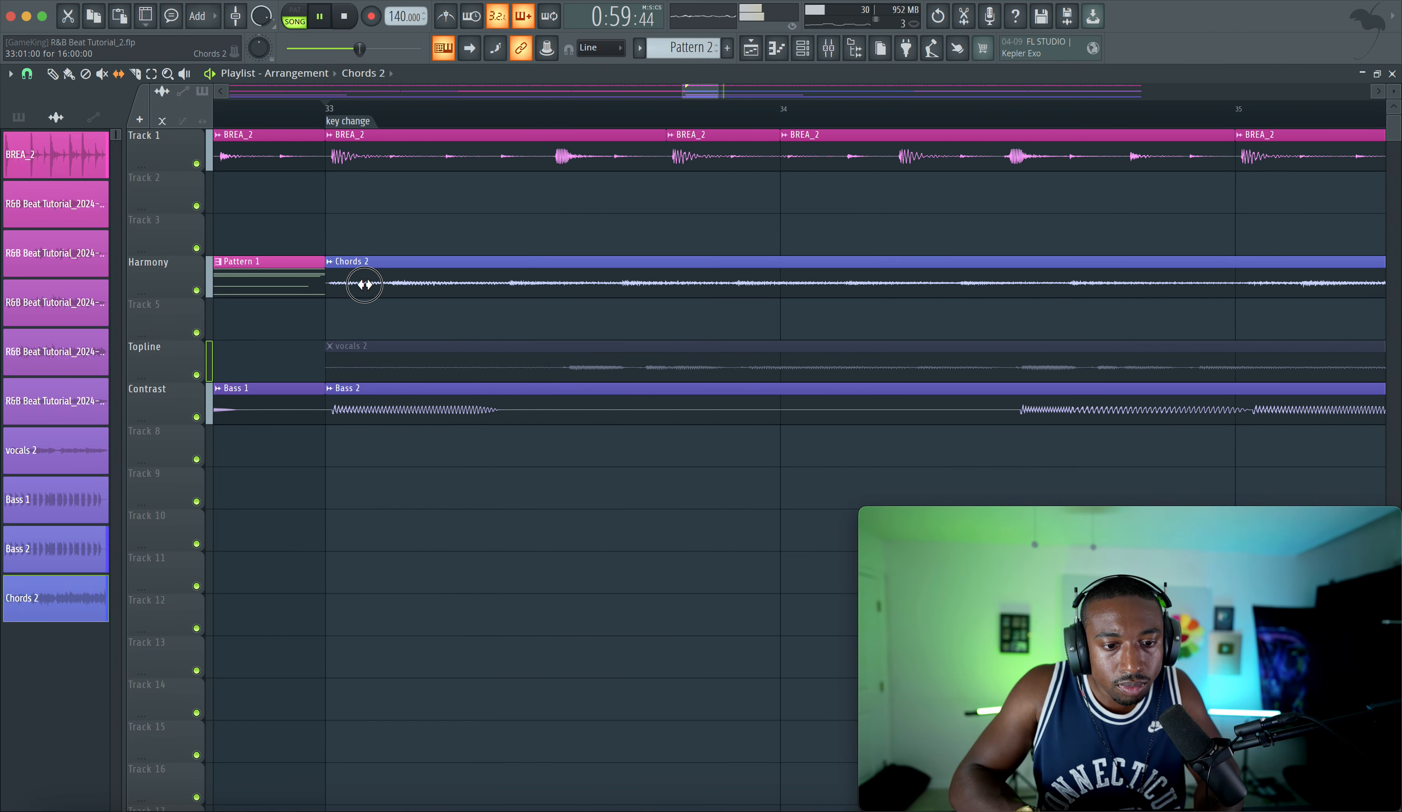
pyautogui.scroll(-3, 365, 284)
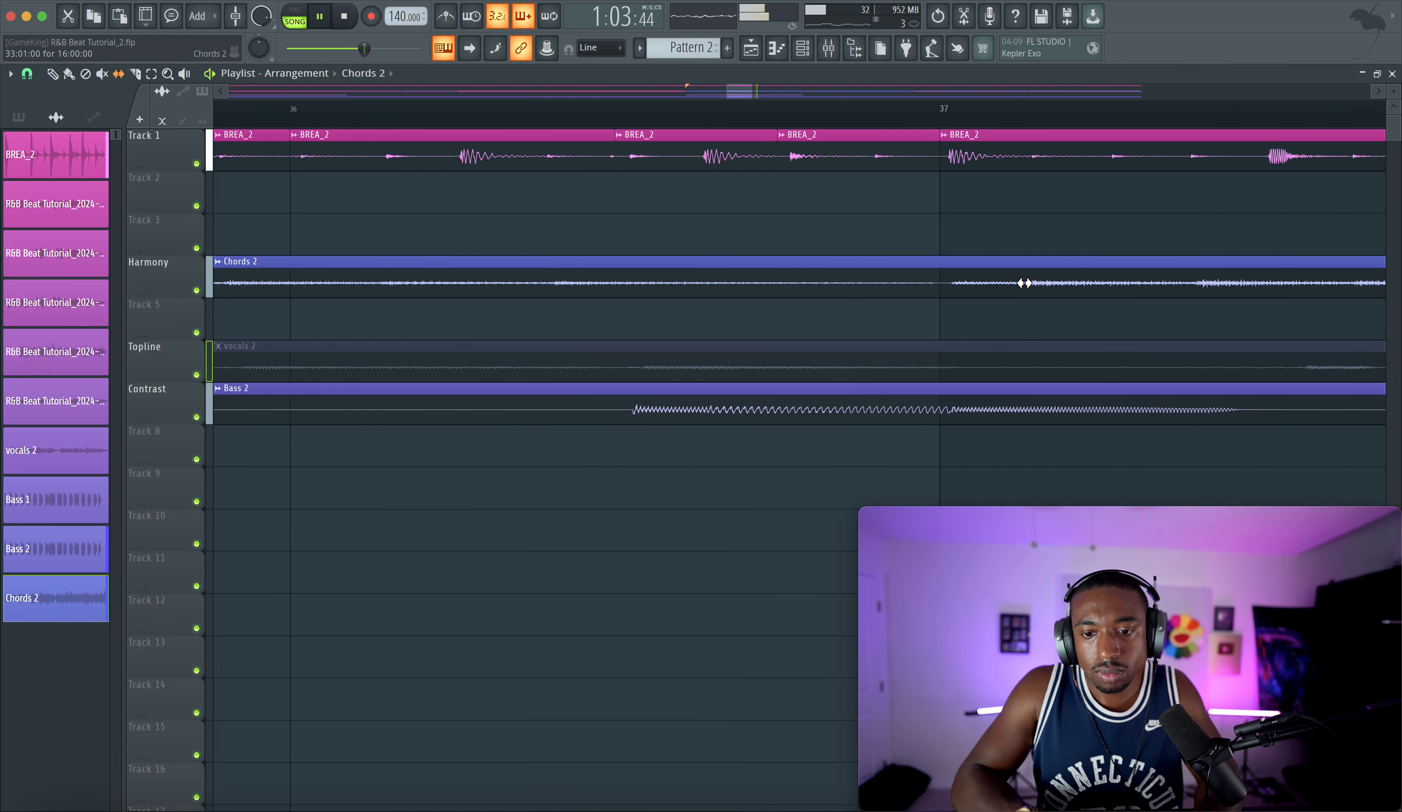
pyautogui.scroll(-2, 544, 291)
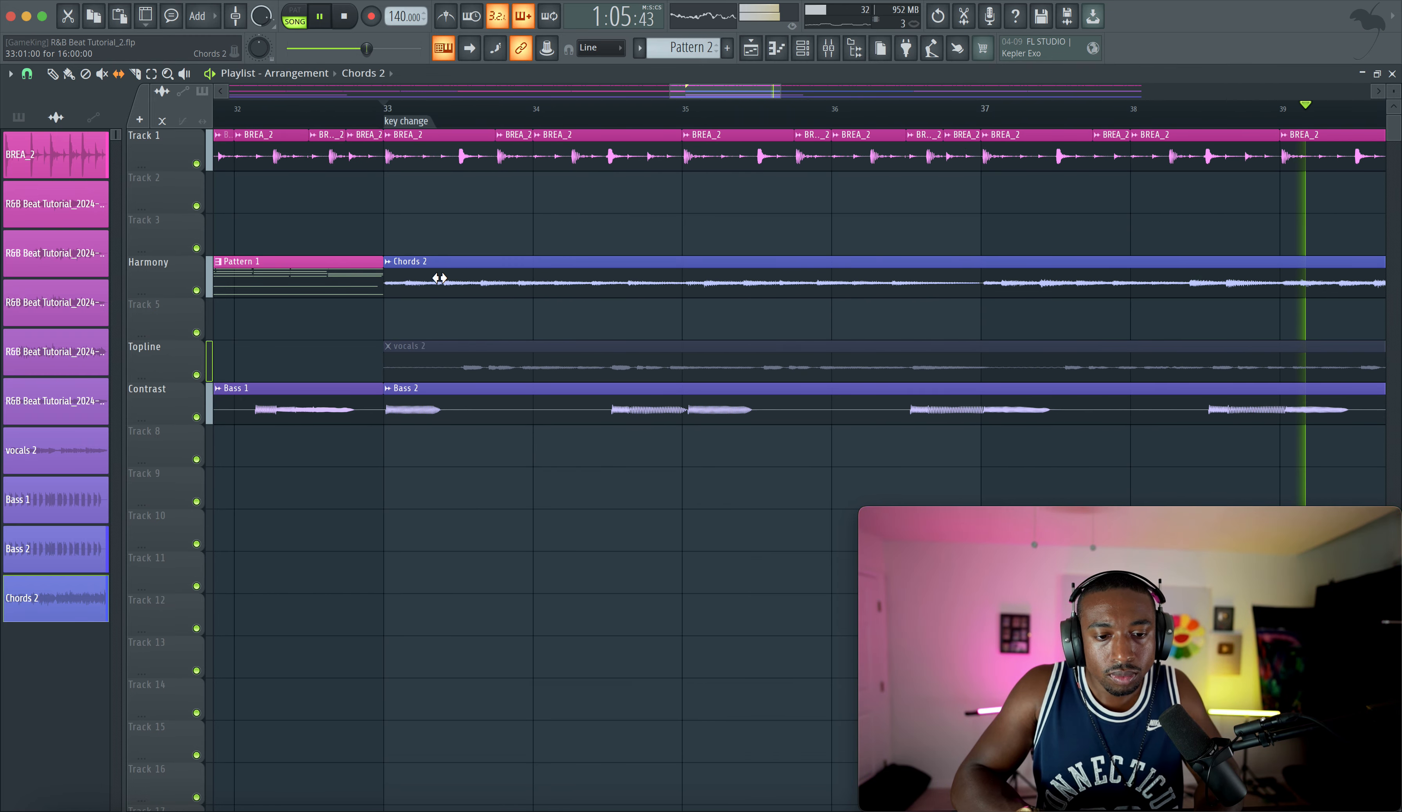
pyautogui.scroll(2, 438, 276)
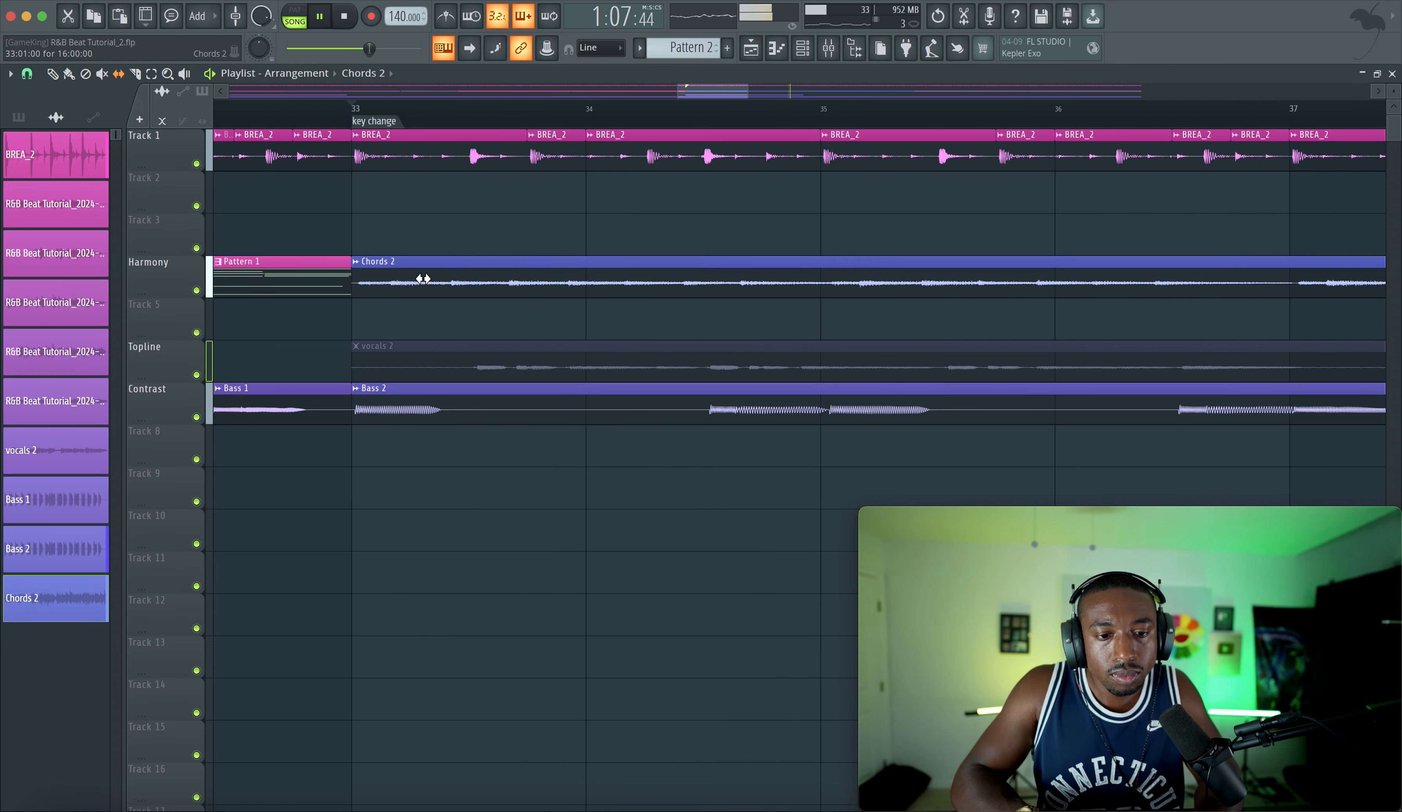
pyautogui.scroll(-3, 604, 263)
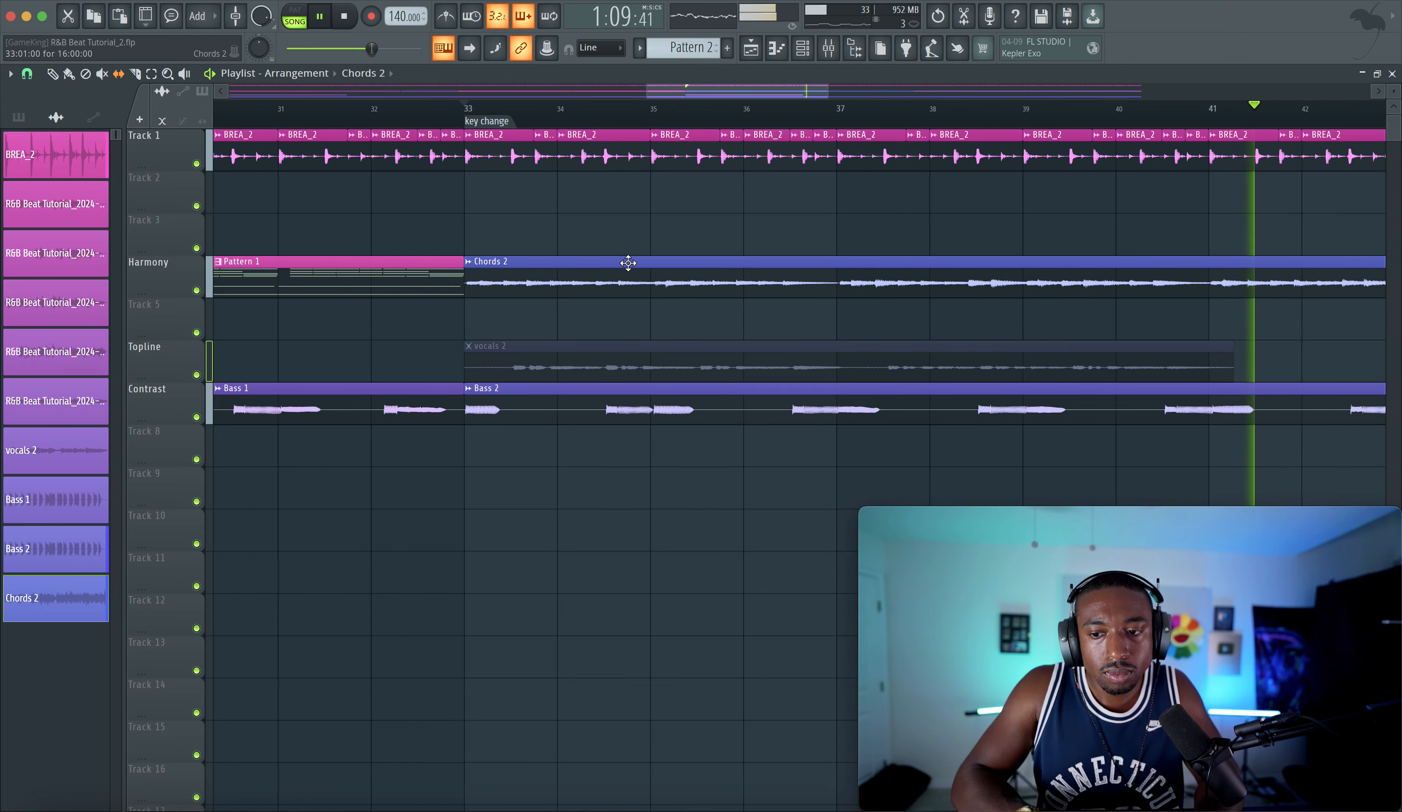
pyautogui.scroll(-2, 625, 261)
pyautogui.scroll(2, 619, 261)
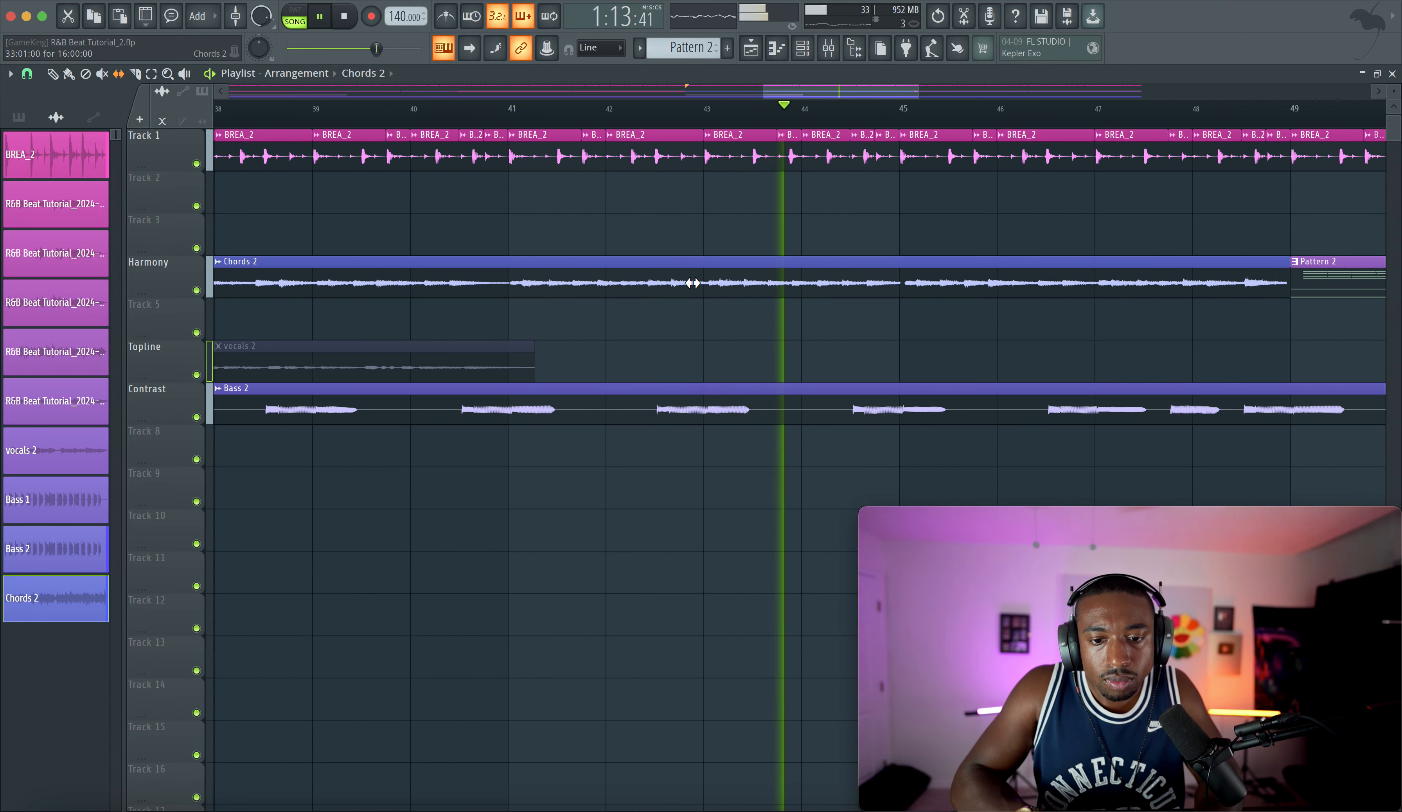
pyautogui.scroll(3, 781, 278)
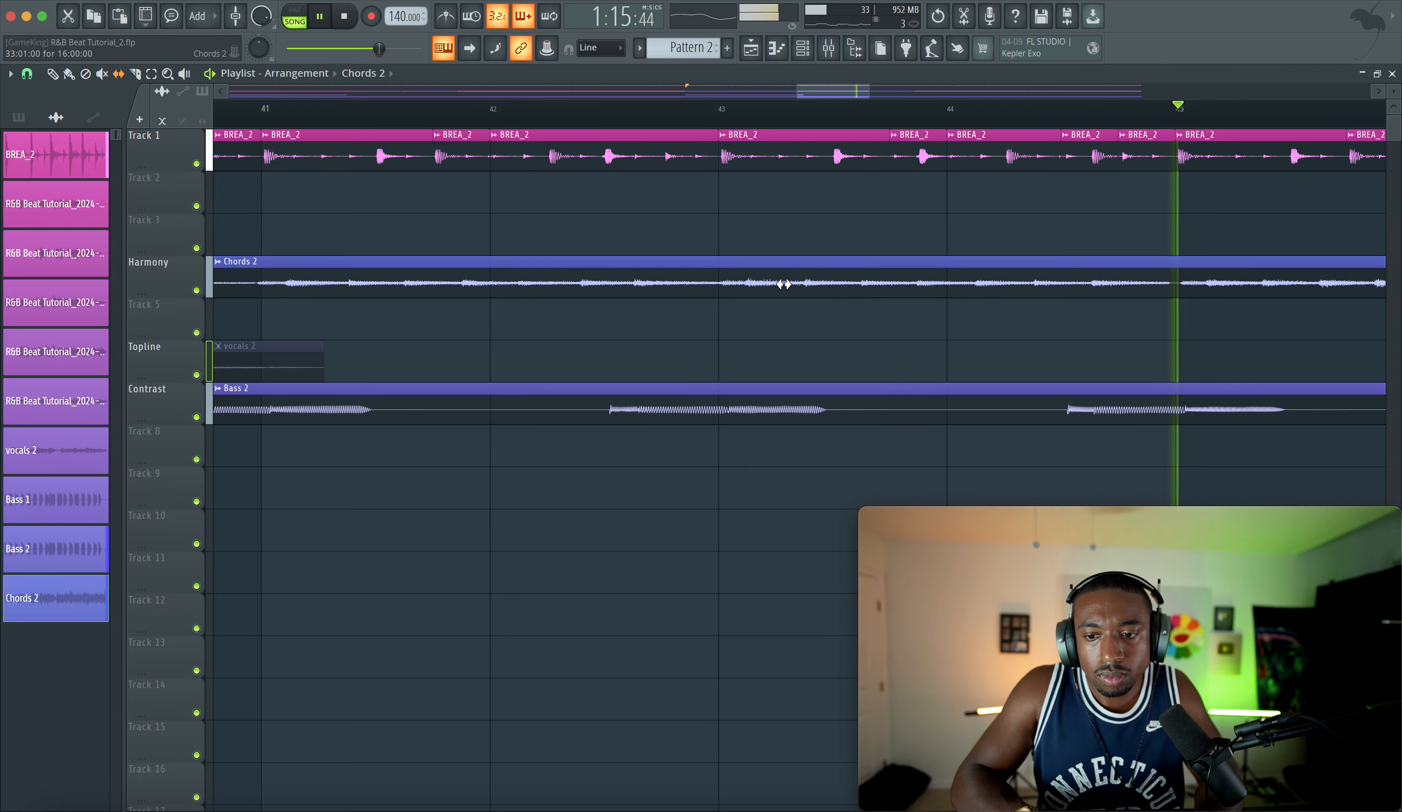
pyautogui.scroll(-4, 948, 322)
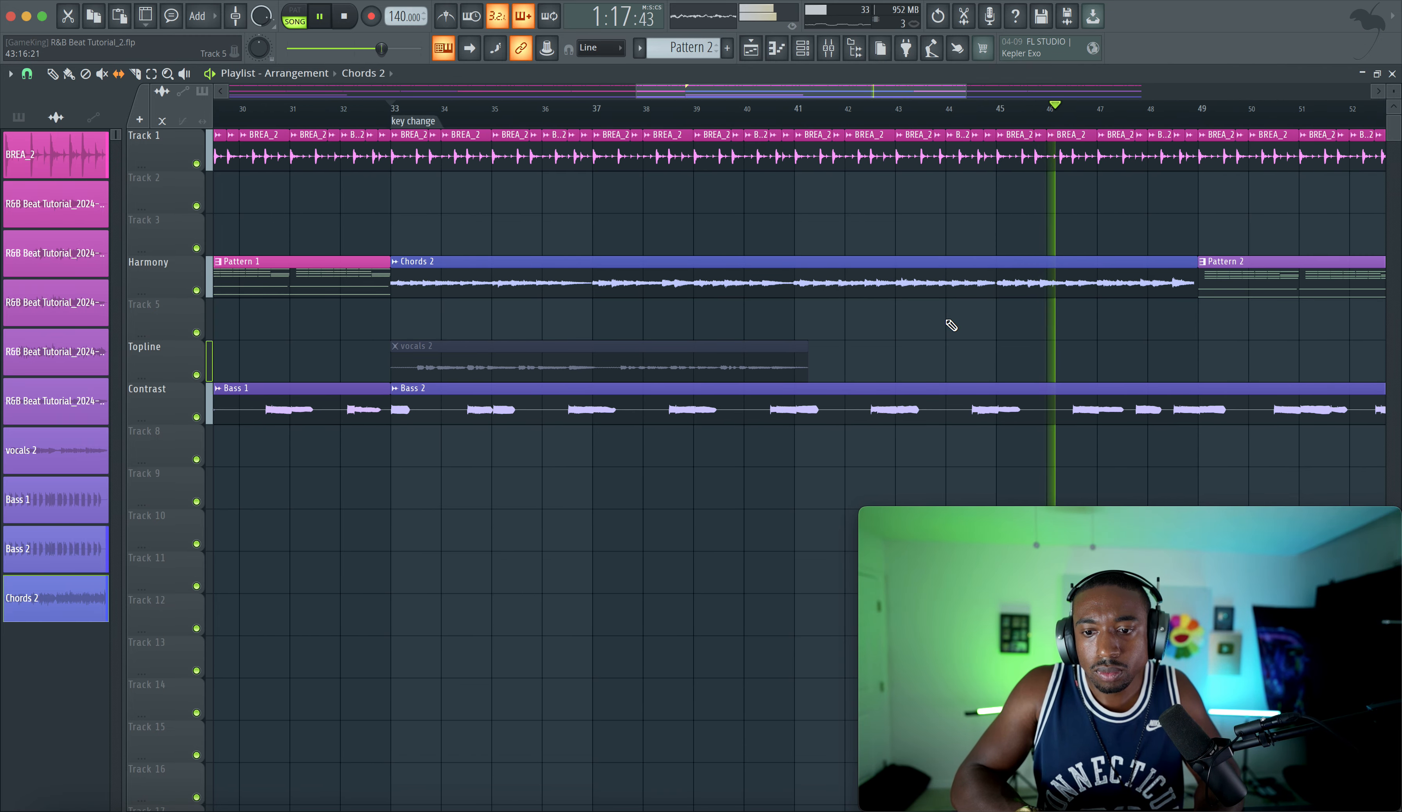
pyautogui.scroll(-2, 948, 312)
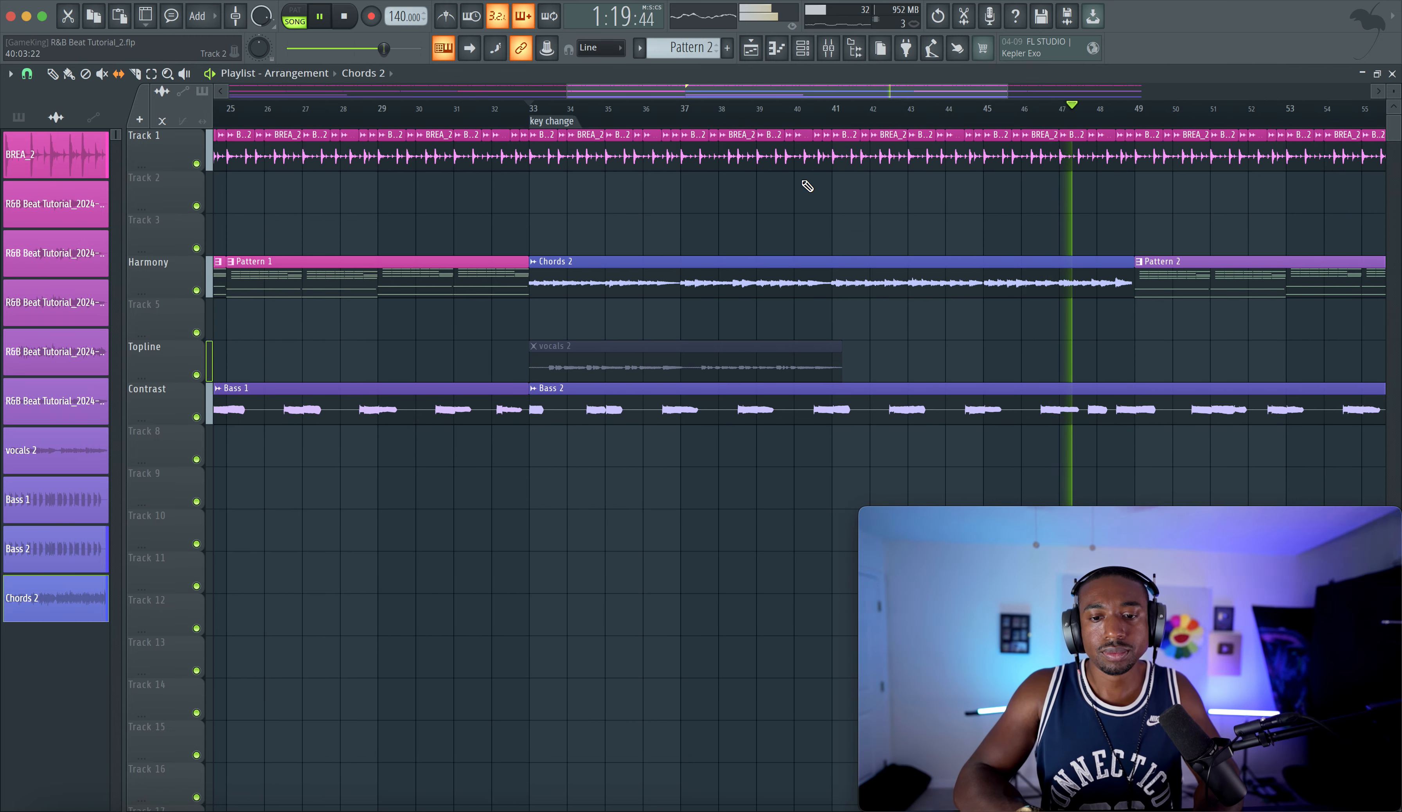
pyautogui.scroll(4, 783, 278)
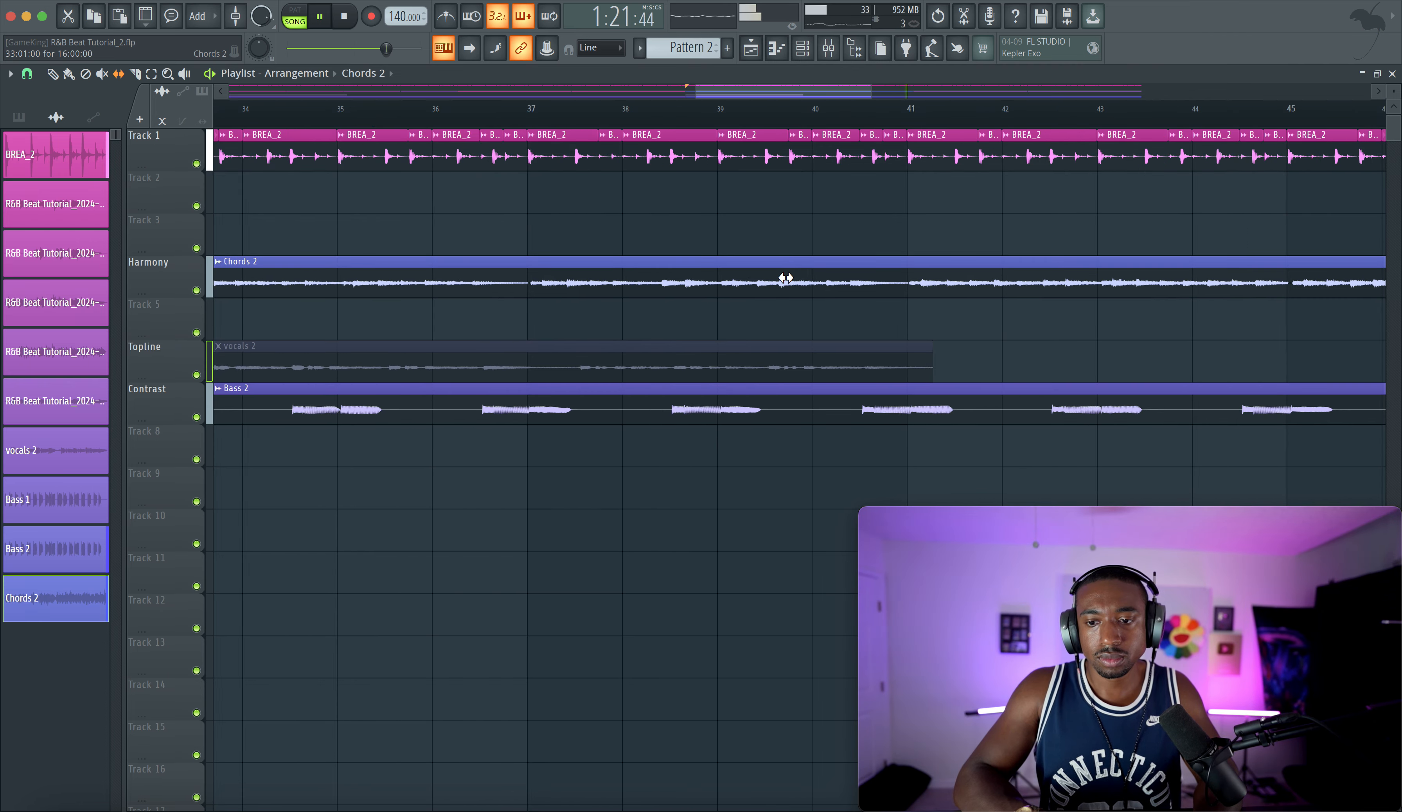
pyautogui.scroll(-8, 785, 277)
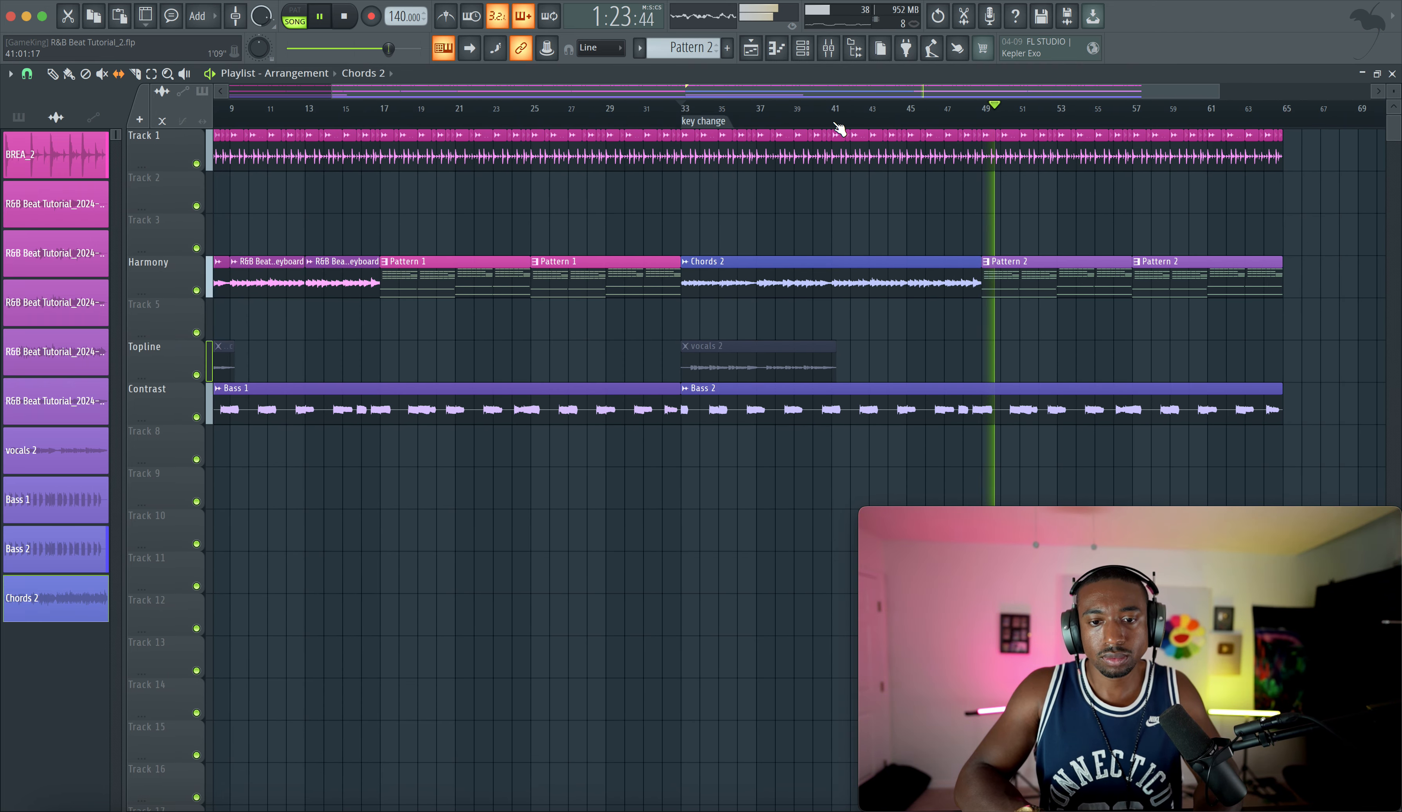
# Step: Stop playback, check the levels in the mixer, and clear the selection on the Chords 2 clip
pyautogui.click(829, 48)
pyautogui.press('space')
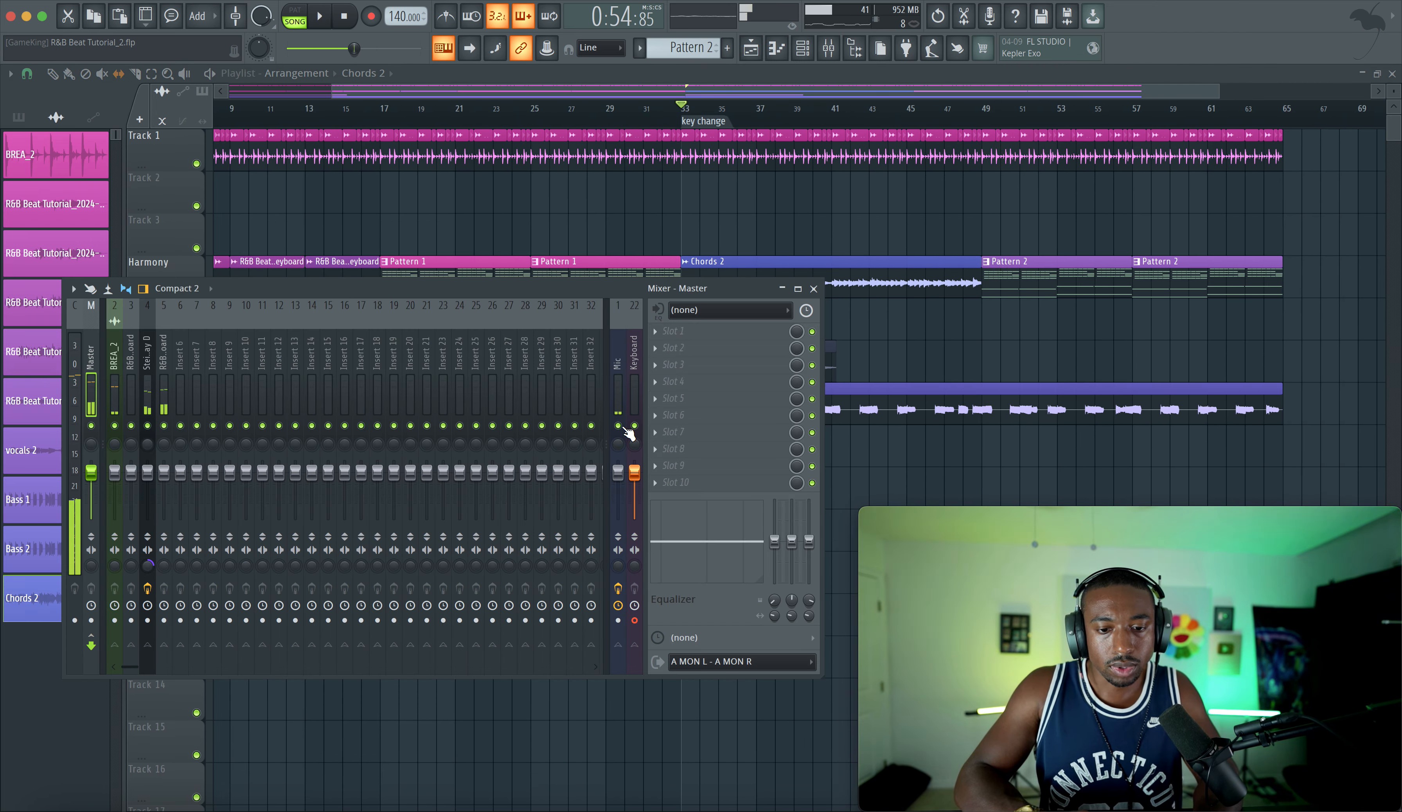
pyautogui.press('F9')
pyautogui.click(827, 260)
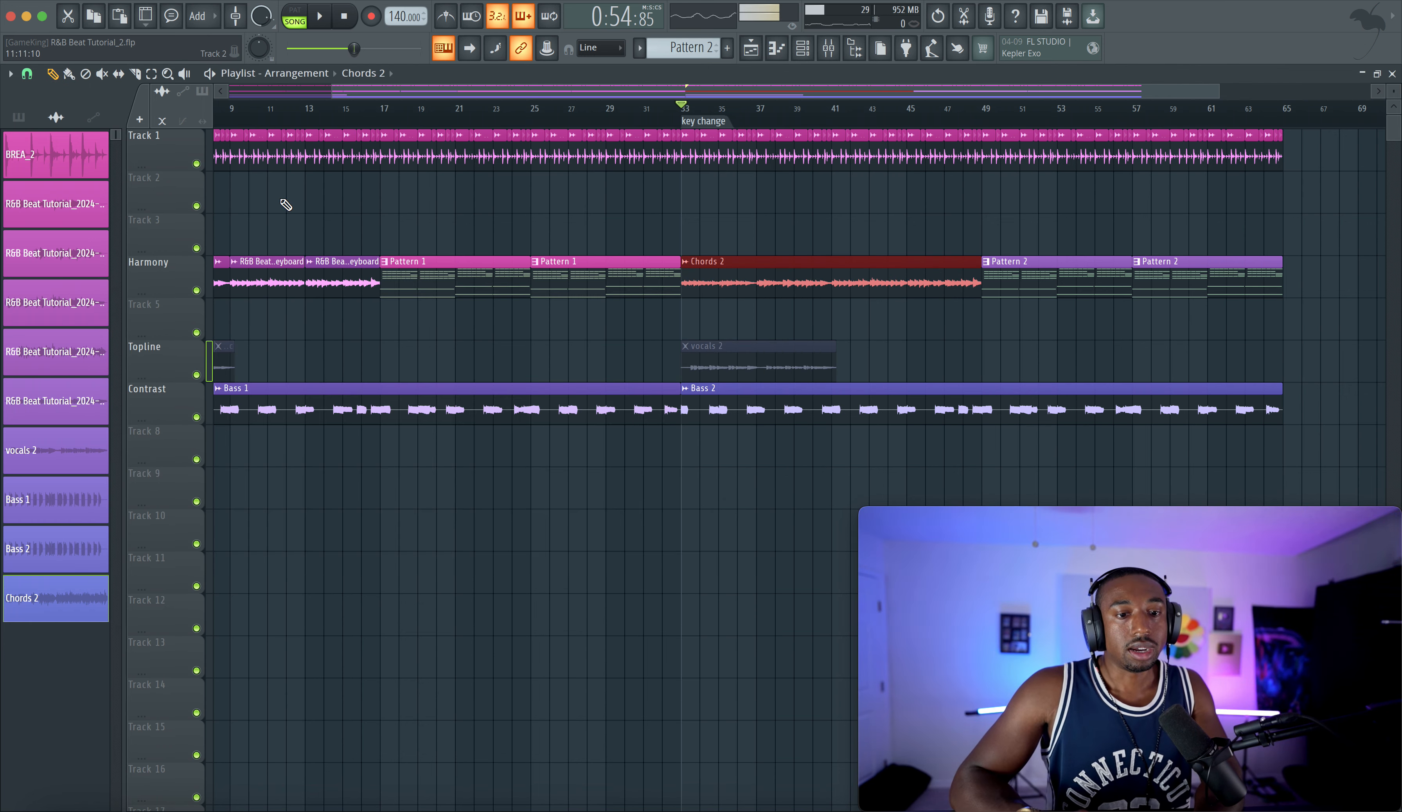
pyautogui.scroll(-3, 282, 203)
pyautogui.click(280, 202)
pyautogui.scroll(-1, 282, 203)
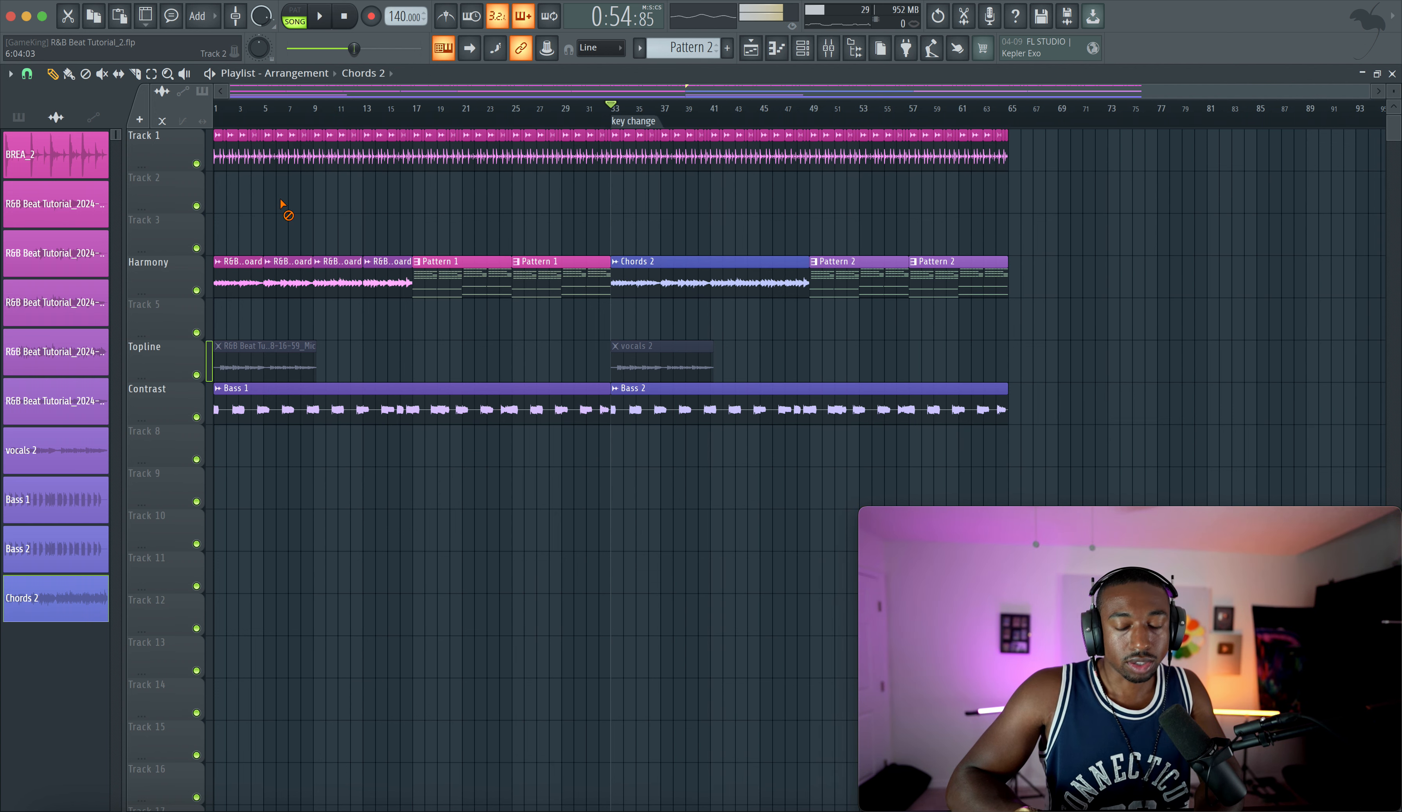